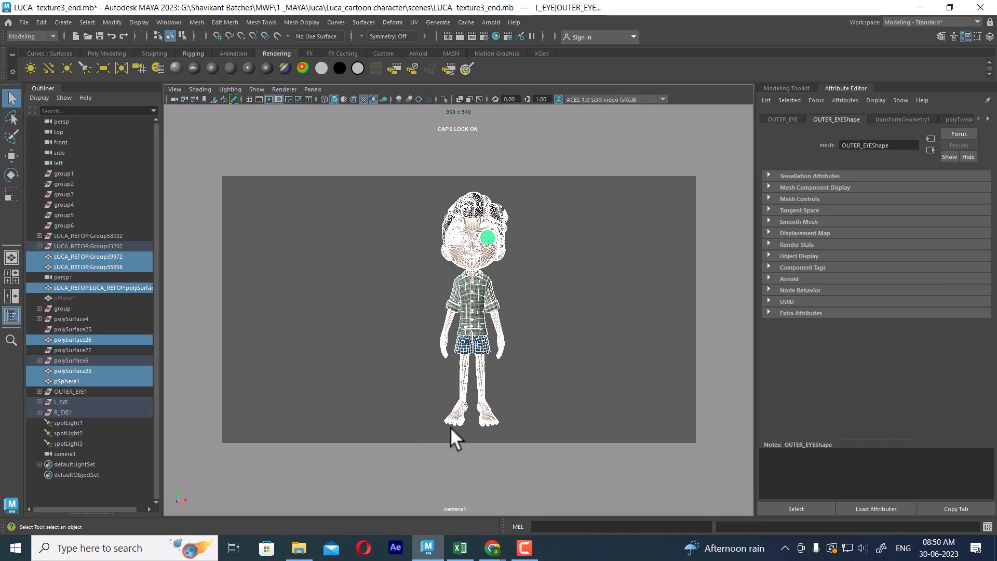
# - Delete the construction history of the selected character meshes
pyautogui.keyDown('alt'); pyautogui.moveTo(466, 303); pyautogui.dragTo(518, 404, button='right'); pyautogui.keyUp('alt')
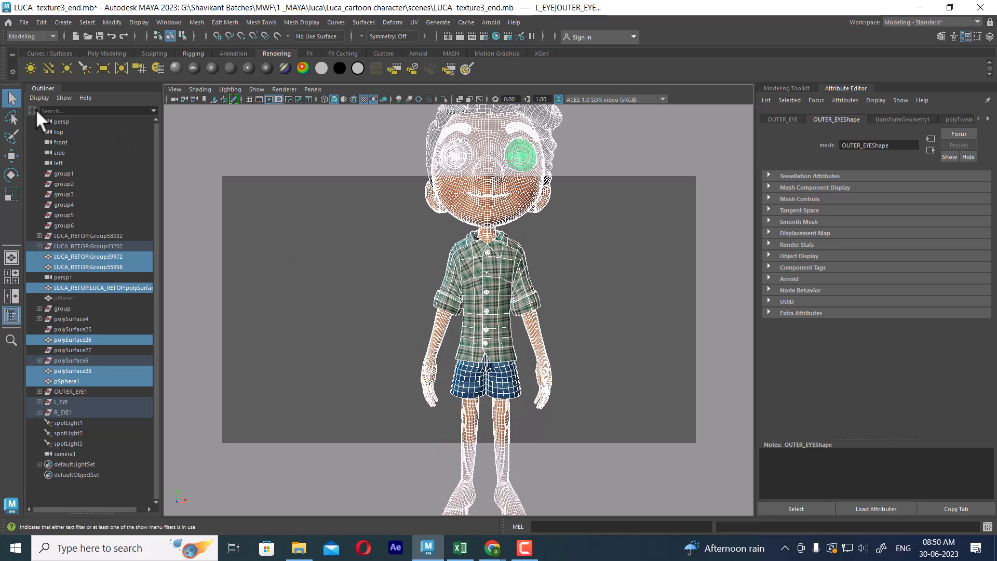
pyautogui.click(41, 22)
pyautogui.moveTo(167, 148)
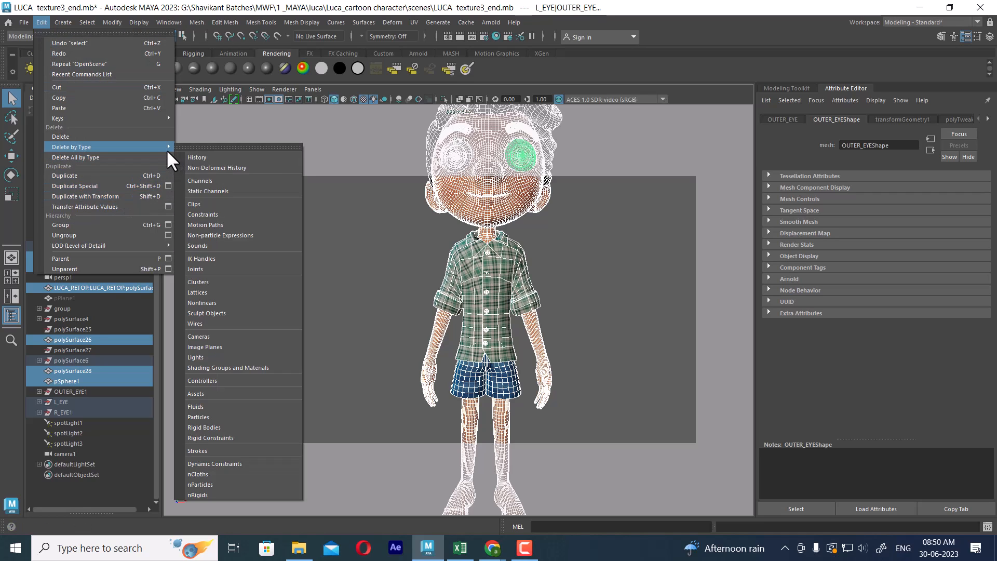
pyautogui.click(210, 154)
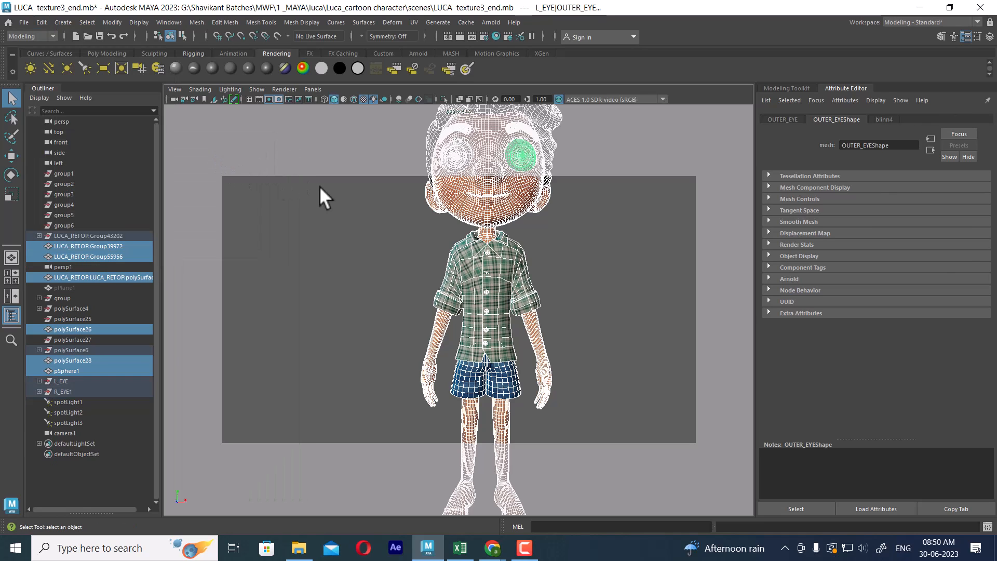
pyautogui.keyDown('alt'); pyautogui.moveTo(618, 343); pyautogui.dragTo(593, 329, button='right'); pyautogui.keyUp('alt')
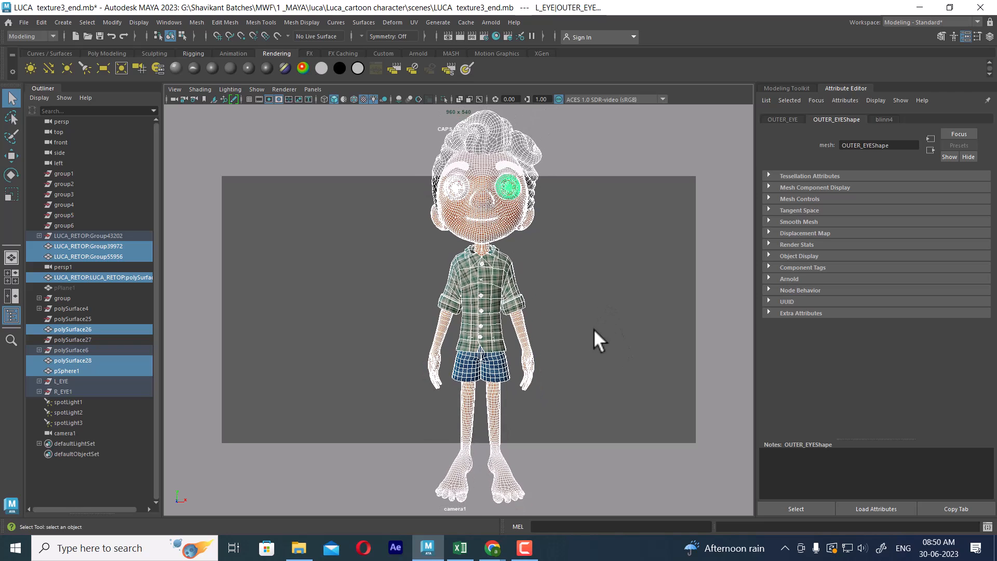
# - Delete all unused shading nodes in the Hypershade and close it
pyautogui.click(24, 22)
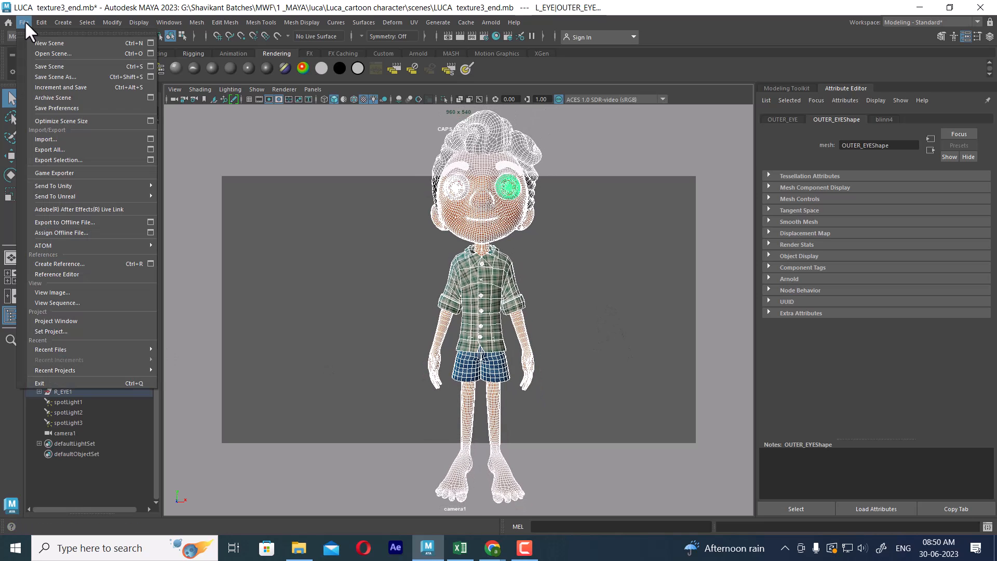
pyautogui.click(493, 36)
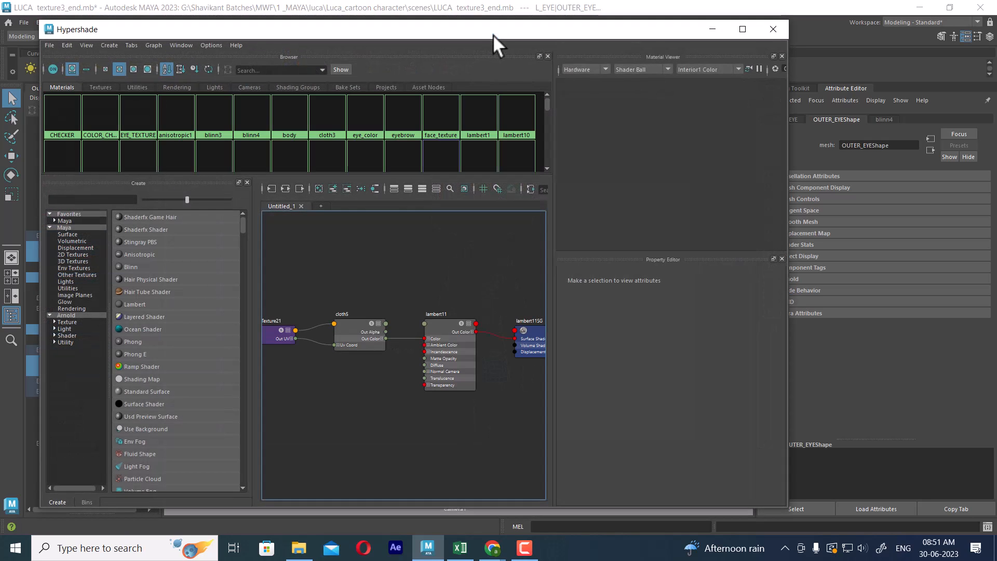
pyautogui.moveTo(376, 34); pyautogui.dragTo(682, 99)
pyautogui.click(376, 110)
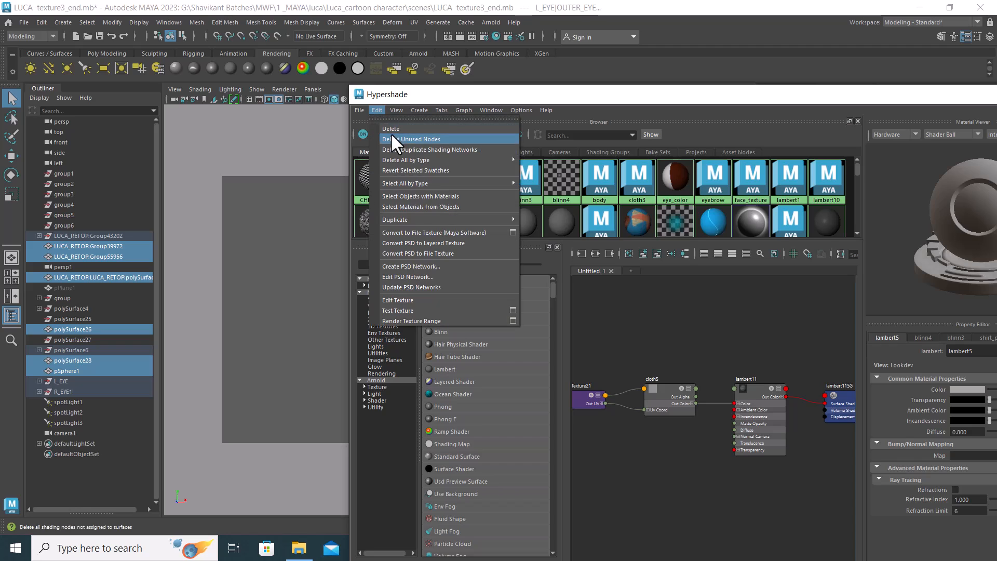
pyautogui.click(418, 139)
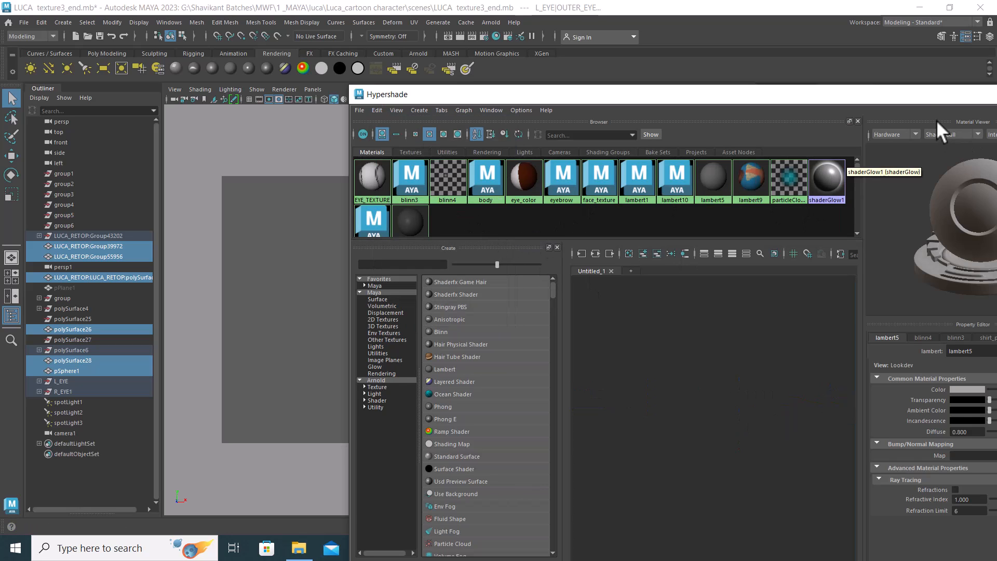
pyautogui.moveTo(923, 98); pyautogui.dragTo(632, 215)
pyautogui.click(791, 207)
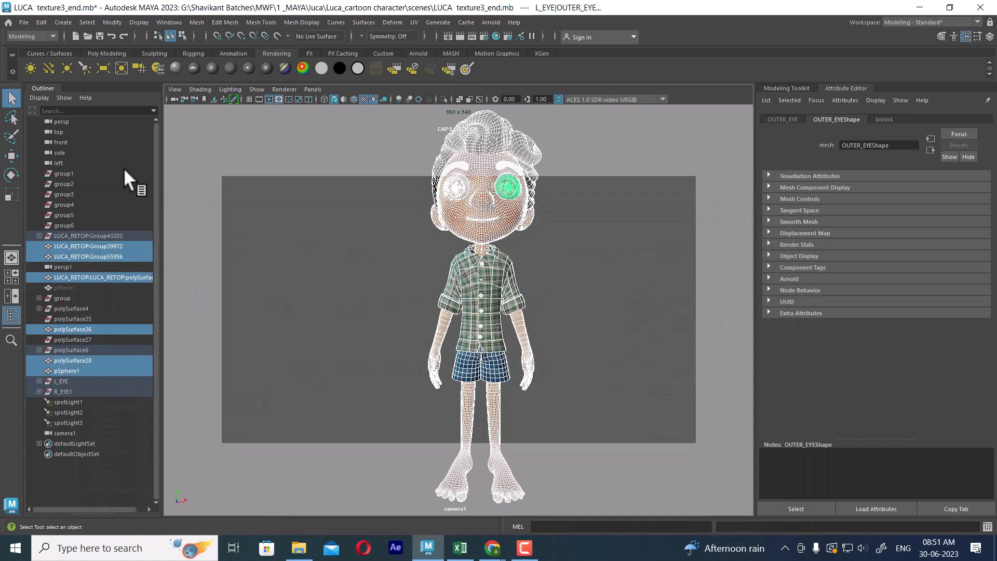
# - Run Optimize Scene Size with the checked removal options, confirm it, and clear the selection
pyautogui.click(26, 22)
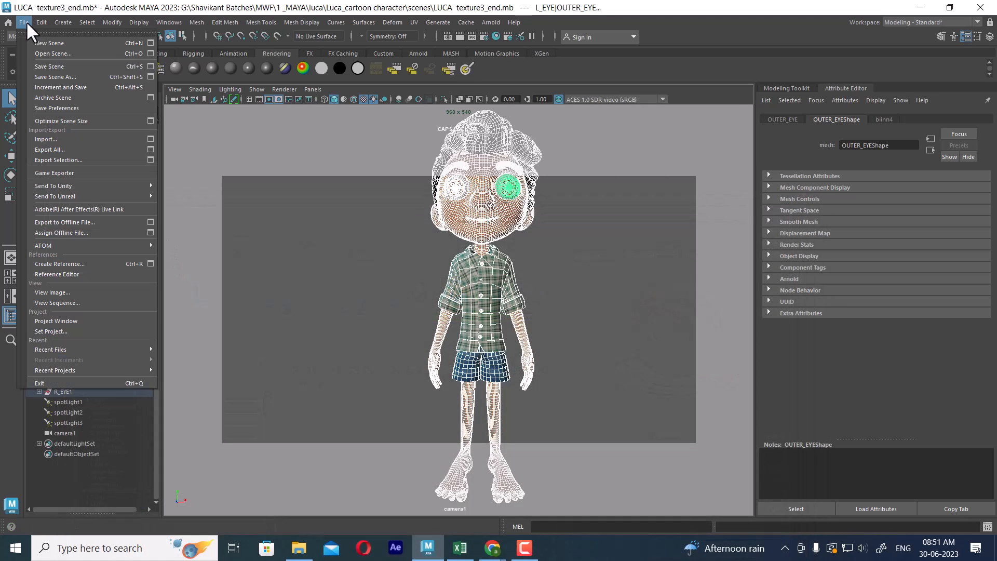
pyautogui.click(150, 121)
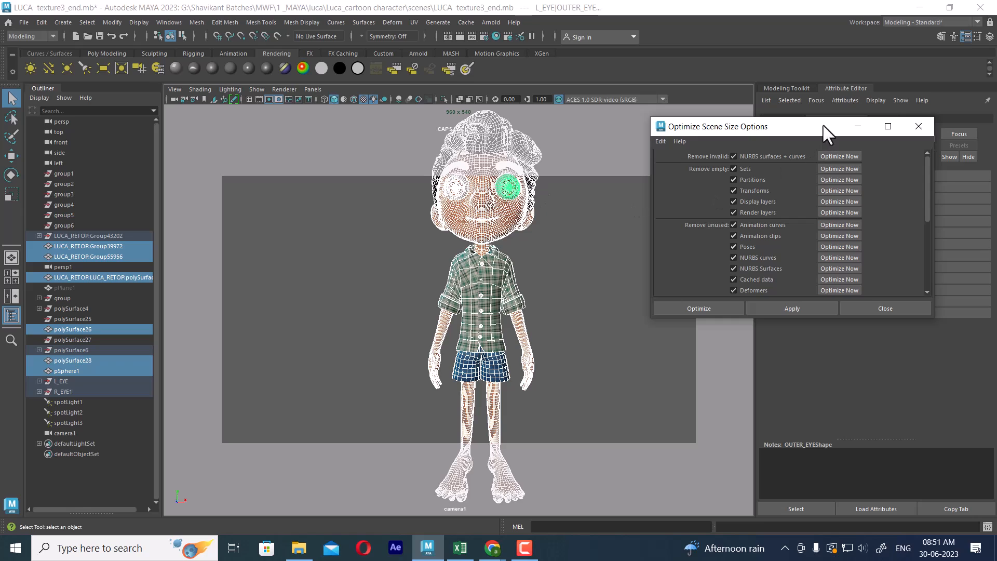
pyautogui.scroll(-6, 756, 250)
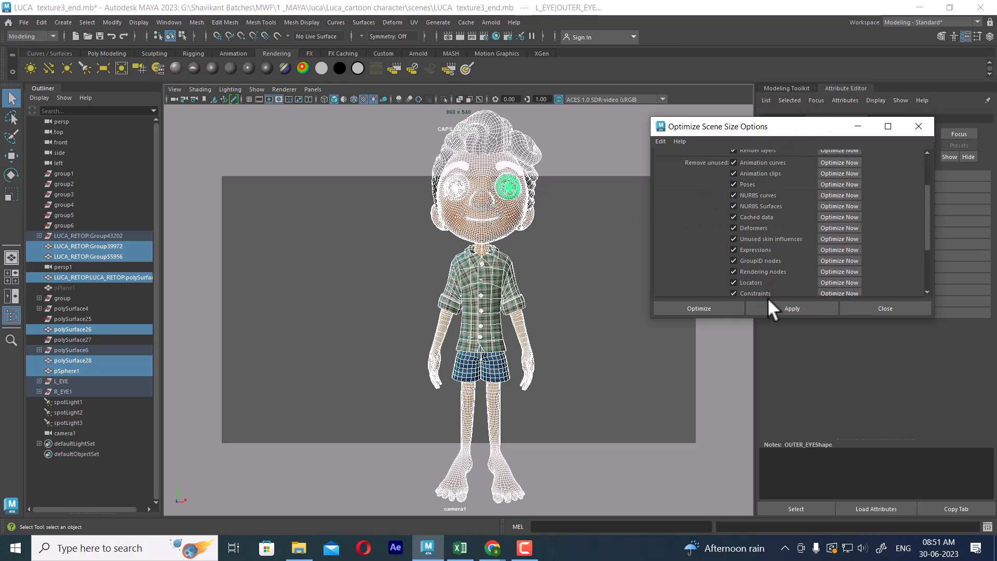
pyautogui.click(785, 307)
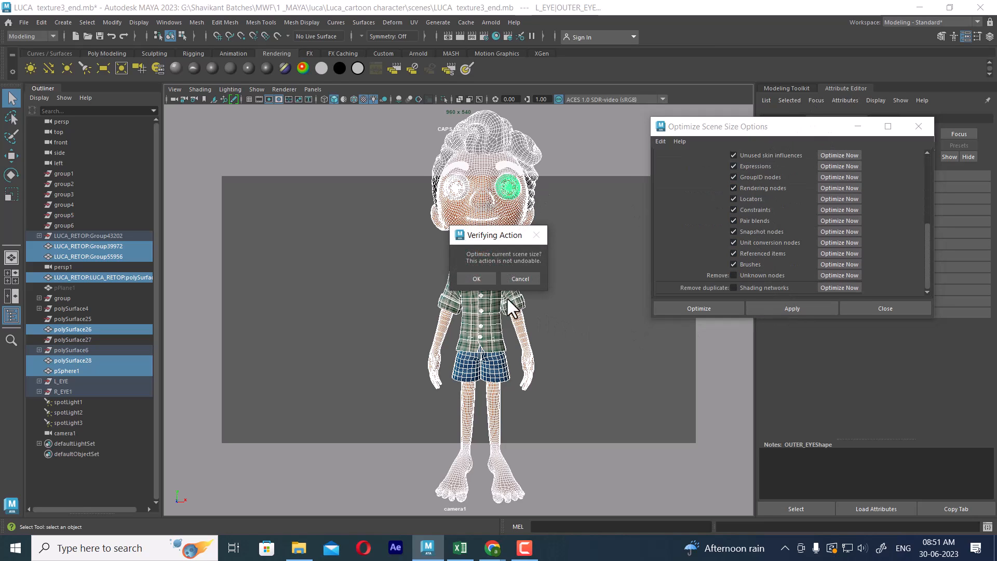
pyautogui.click(477, 277)
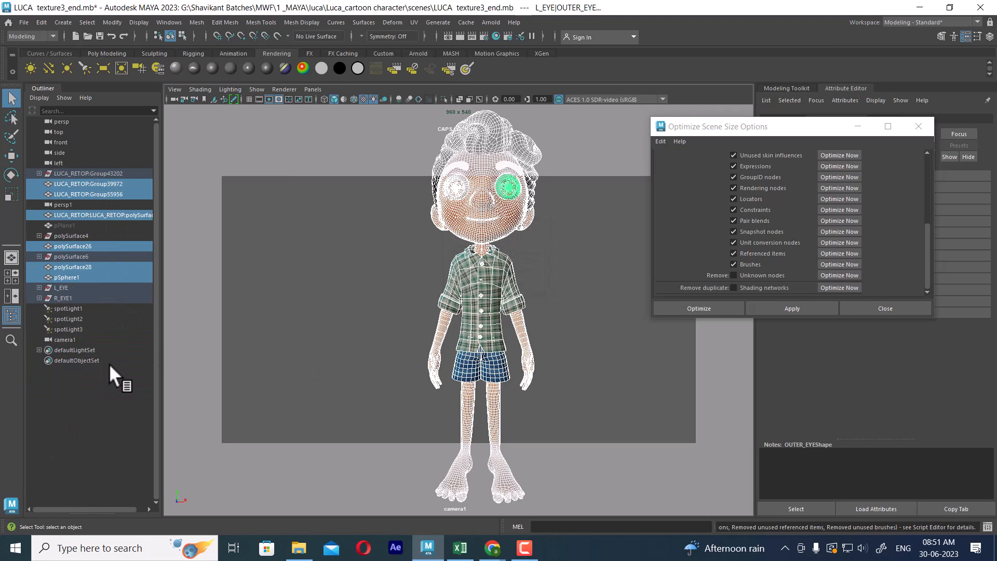
pyautogui.click(95, 435)
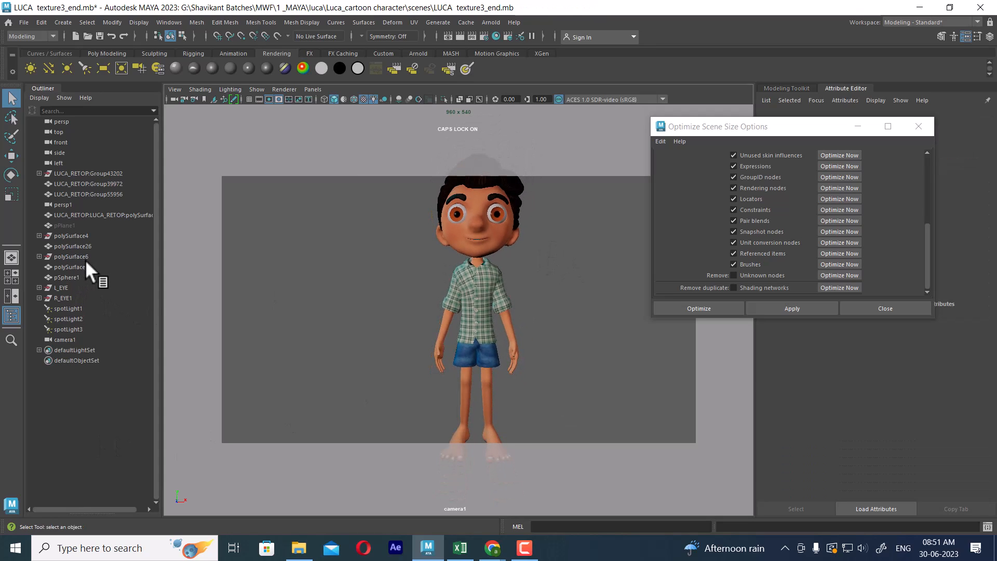
# - Close the optimize options and rename the head group LUCA_RETOP:Group43202 to FACE through the Channel Box
pyautogui.click(96, 173)
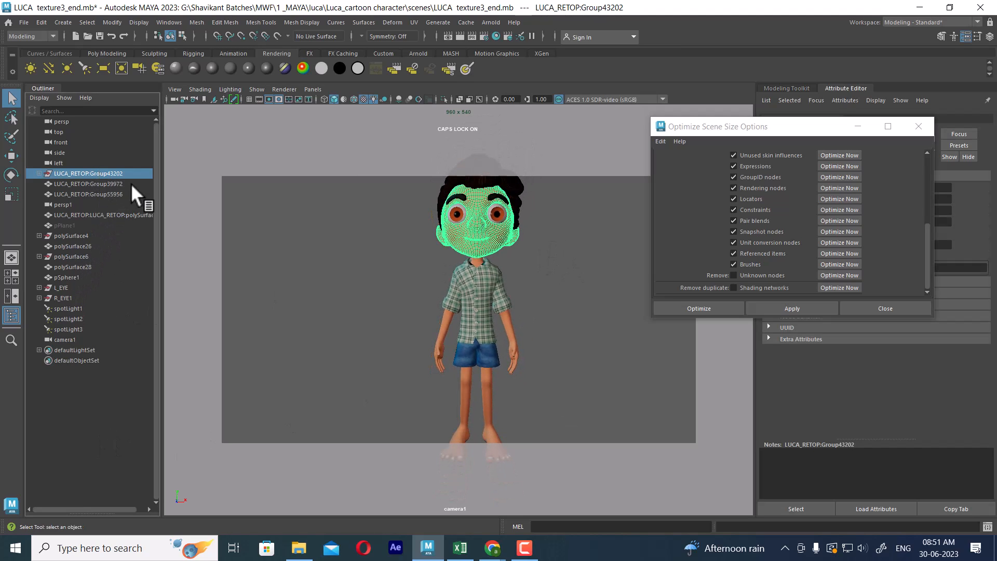
pyautogui.click(918, 126)
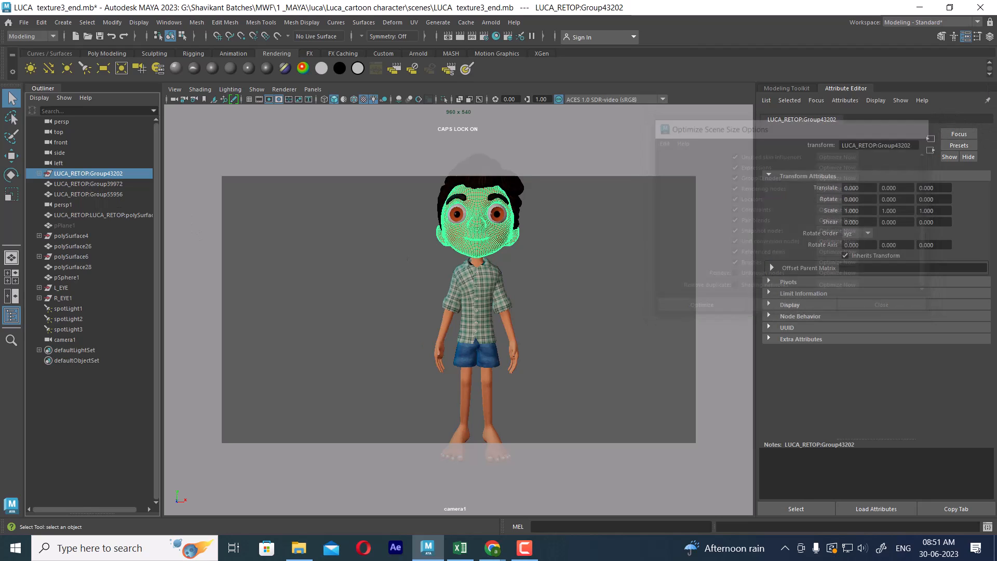
pyautogui.click(989, 37)
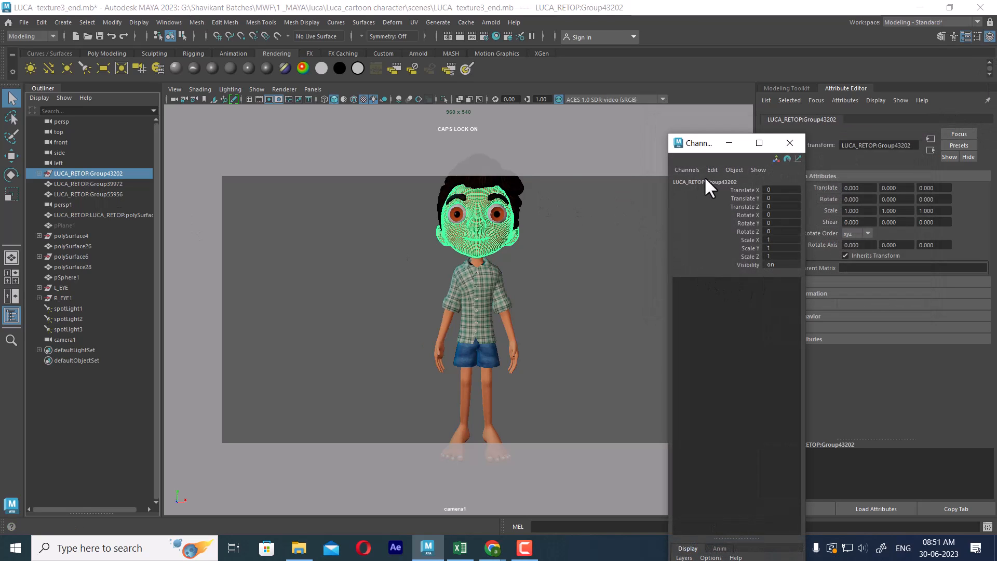
pyautogui.click(703, 178)
pyautogui.write('F')
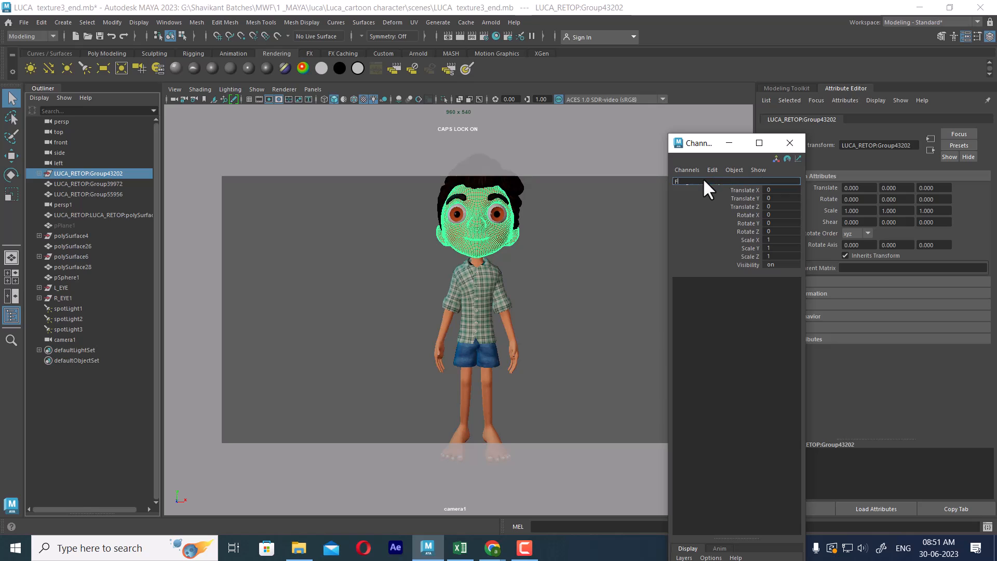
pyautogui.write('ACE')
pyautogui.press('Return')
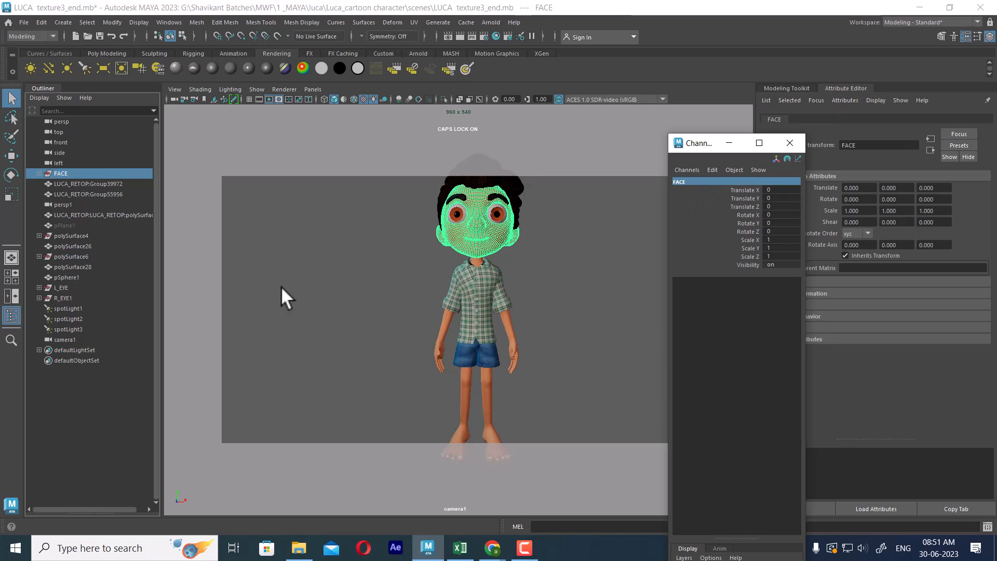
# - Expand the FACE group and examine its child meshes polySurface1 and polySurface2 up close in wireframe and shaded display
pyautogui.click(40, 172)
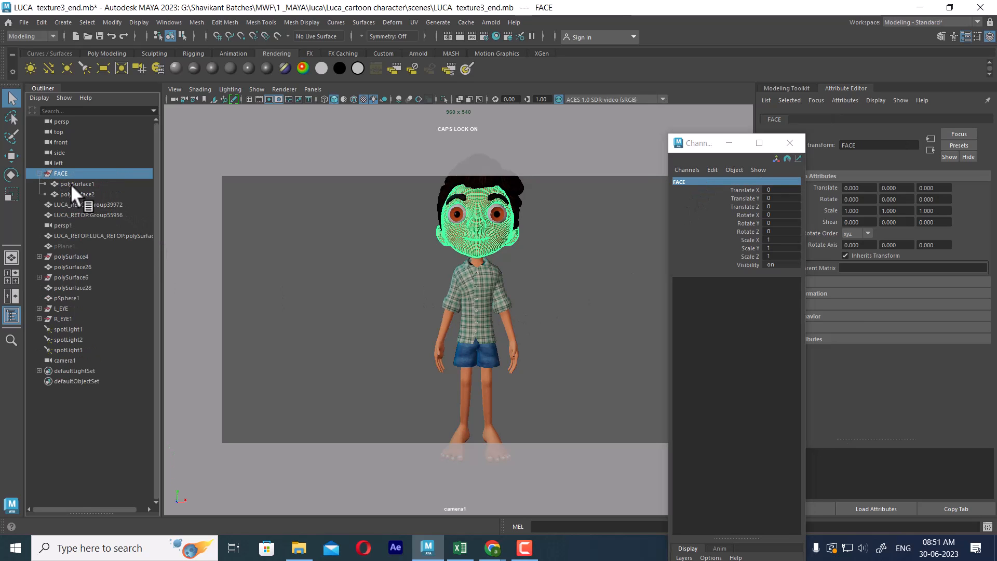
pyautogui.click(70, 184)
pyautogui.click(70, 194)
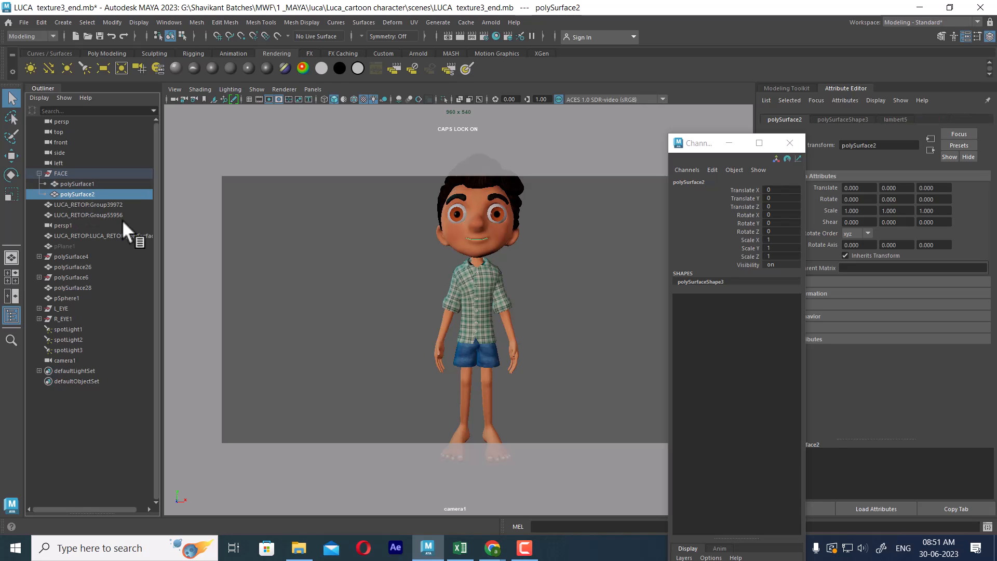
pyautogui.press('f')
pyautogui.moveTo(525, 282)
pyautogui.keyDown('alt'); pyautogui.mouseDown()
pyautogui.moveTo(358, 325)
pyautogui.moveTo(490, 327)
pyautogui.moveTo(442, 311)
pyautogui.moveTo(507, 345)
pyautogui.moveTo(403, 332)
pyautogui.moveTo(410, 285)
pyautogui.moveTo(494, 285)
pyautogui.moveTo(503, 316)
pyautogui.moveTo(478, 325)
pyautogui.moveTo(467, 313)
pyautogui.moveTo(491, 335)
pyautogui.mouseUp(); pyautogui.keyUp('alt')
pyautogui.press('4')
pyautogui.press('5')
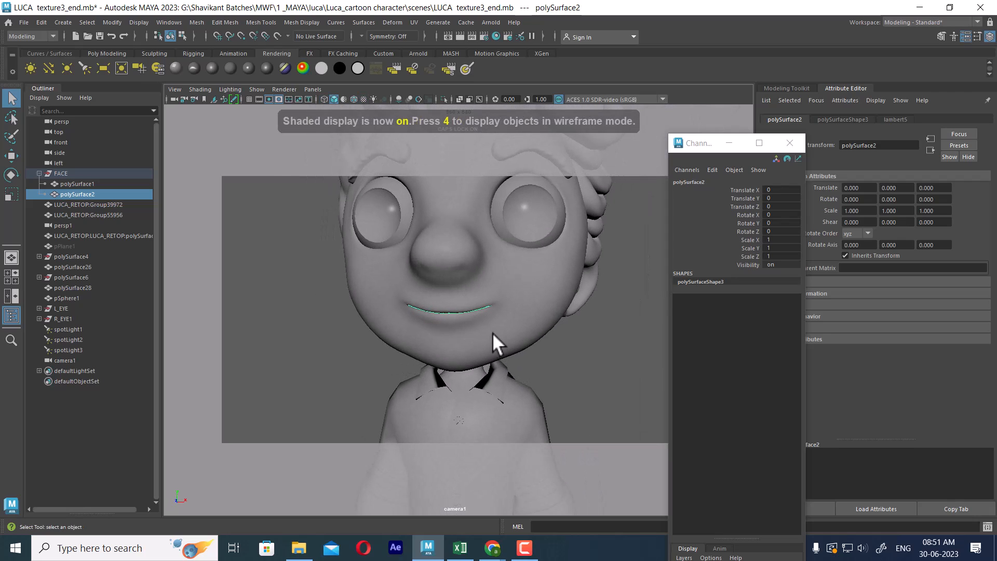
# - Rename the eyebrow mesh to EYEBROW in the Outliner
pyautogui.click(80, 204)
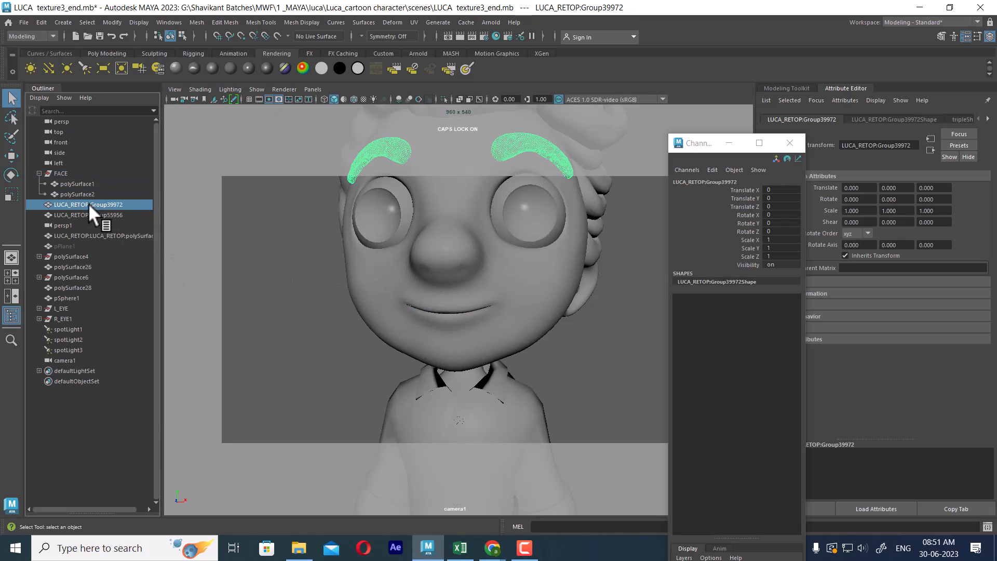
pyautogui.doubleClick(86, 205)
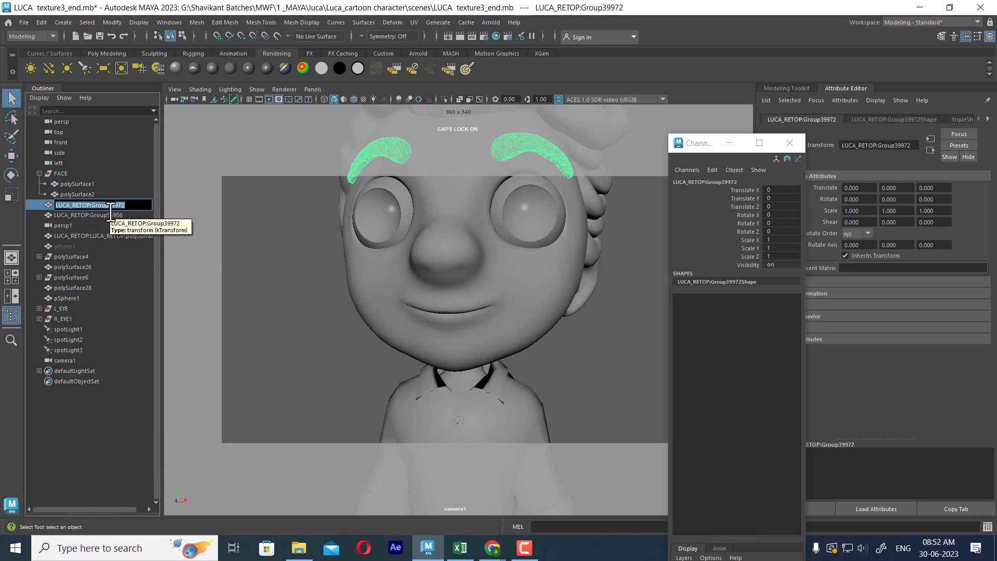
pyautogui.write('EYE')
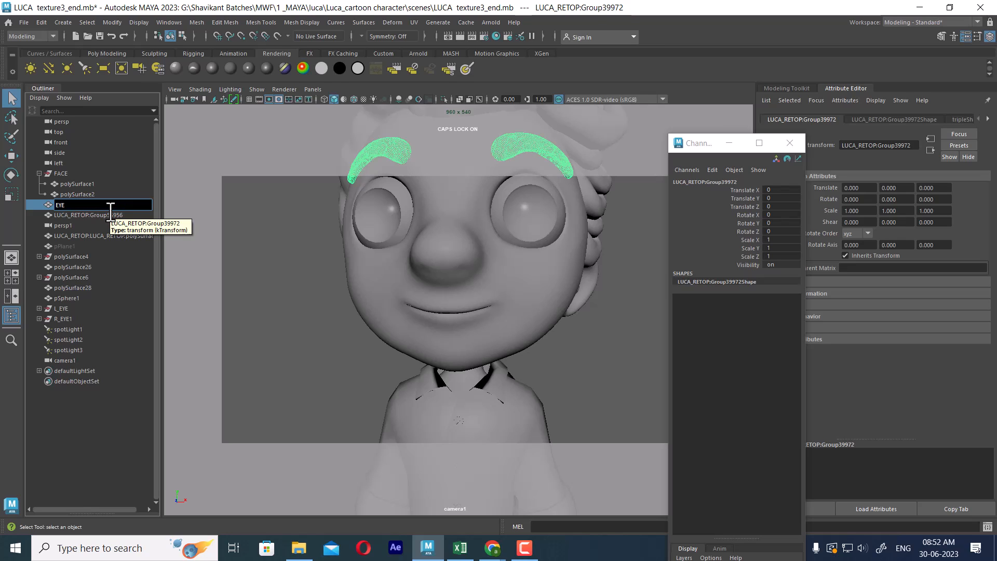
pyautogui.write('BROW')
pyautogui.press('Return')
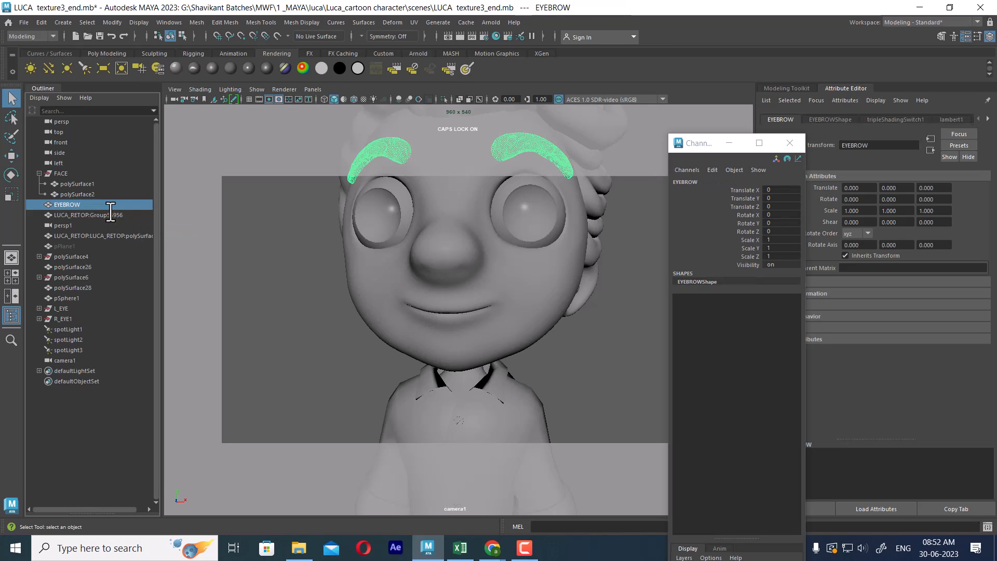
# - Rename the body mesh that includes the neck to LUCA_BODY
pyautogui.click(84, 214)
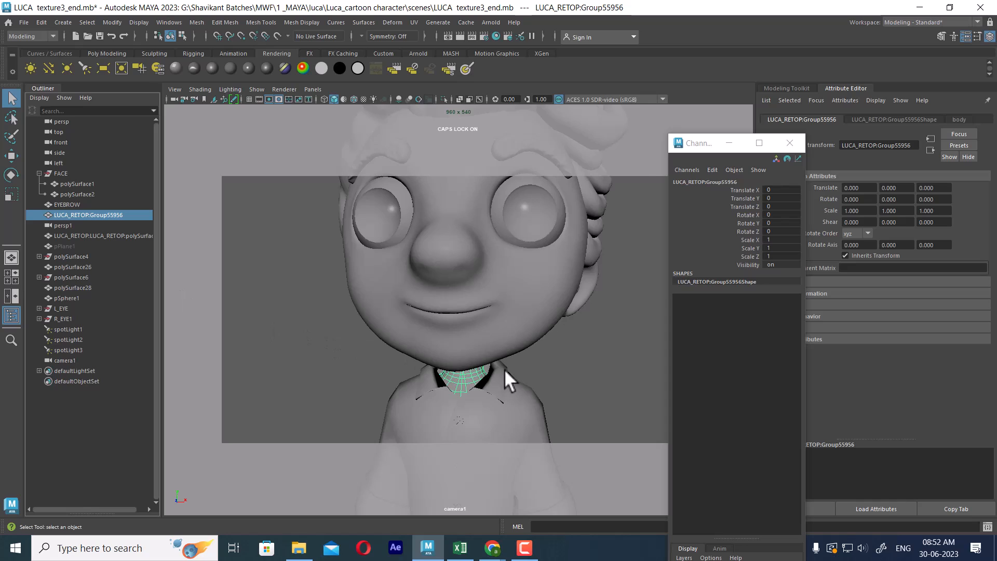
pyautogui.keyDown('alt'); pyautogui.moveTo(504, 368); pyautogui.dragTo(428, 369); pyautogui.keyUp('alt')
pyautogui.doubleClick(81, 213)
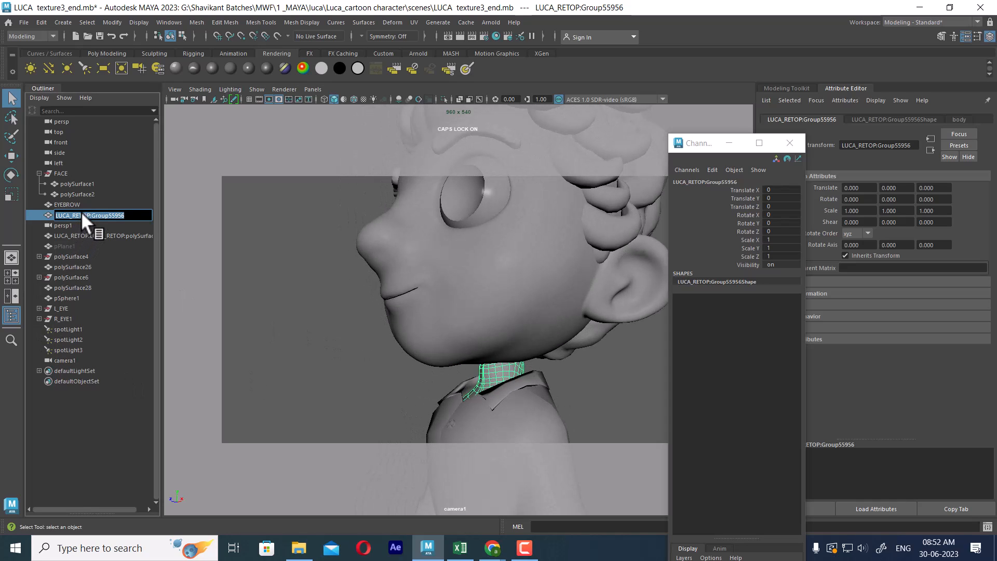
pyautogui.press('End')
pyautogui.press('BackSpace')
pyautogui.press('BackSpace')
pyautogui.press('BackSpace')
pyautogui.press('BackSpace')
pyautogui.press('BackSpace')
pyautogui.write('BODY')
pyautogui.press('Return')
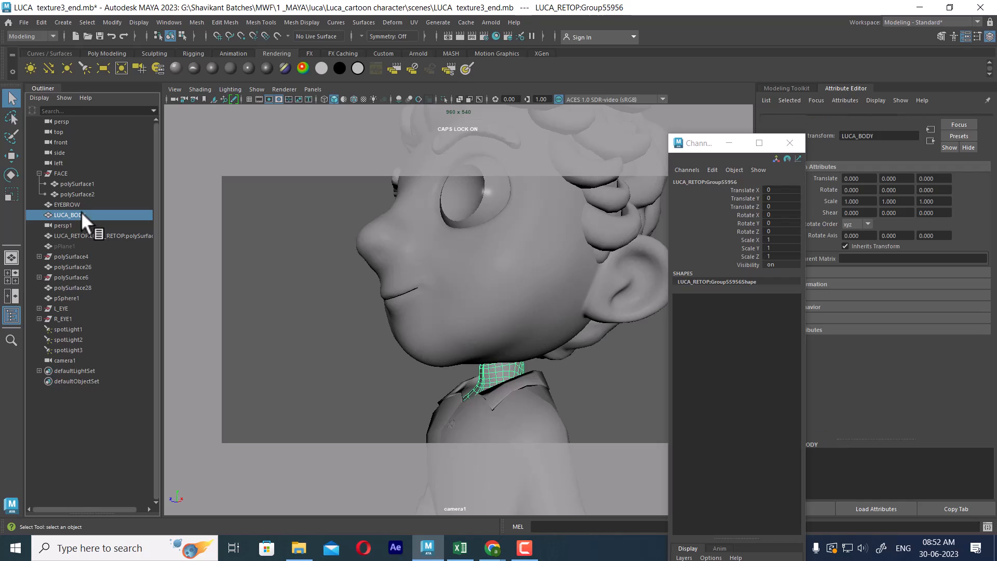
# - Rename the hair mesh to LUCA_HAIR in the Outliner
pyautogui.scroll(-4, 390, 236)
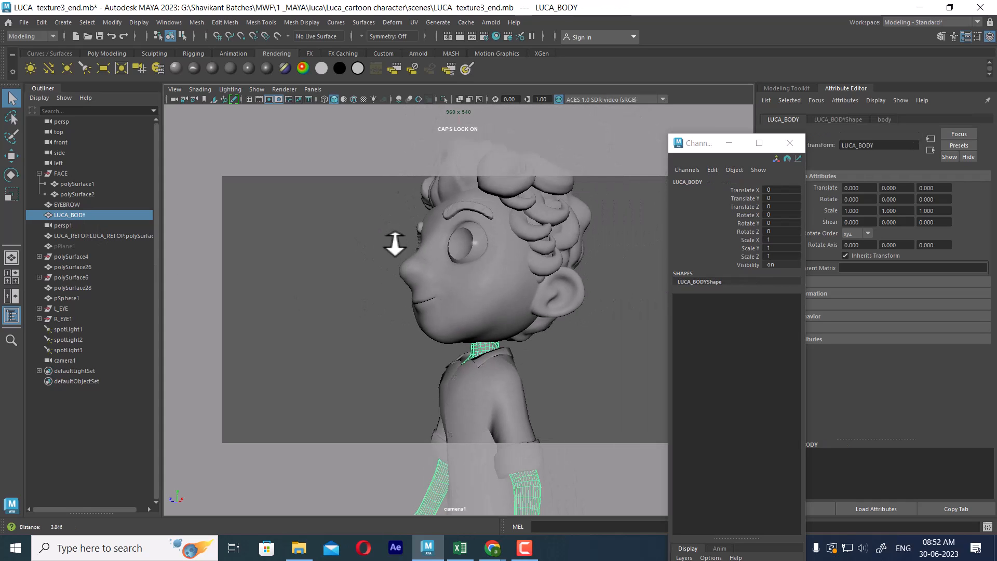
pyautogui.click(65, 226)
pyautogui.click(82, 232)
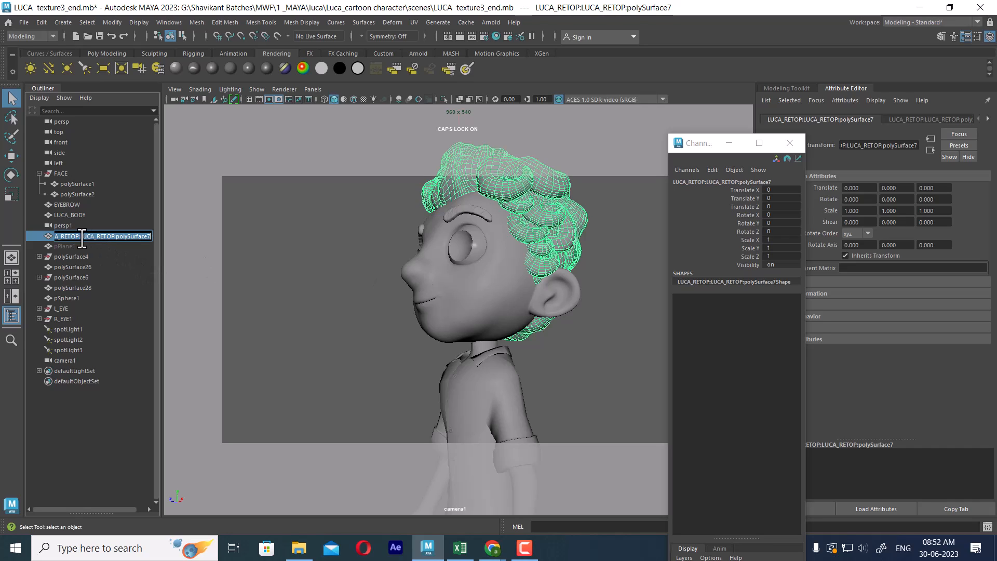
pyautogui.doubleClick(71, 236)
pyautogui.write('LUCA_HAIR')
pyautogui.press('Return')
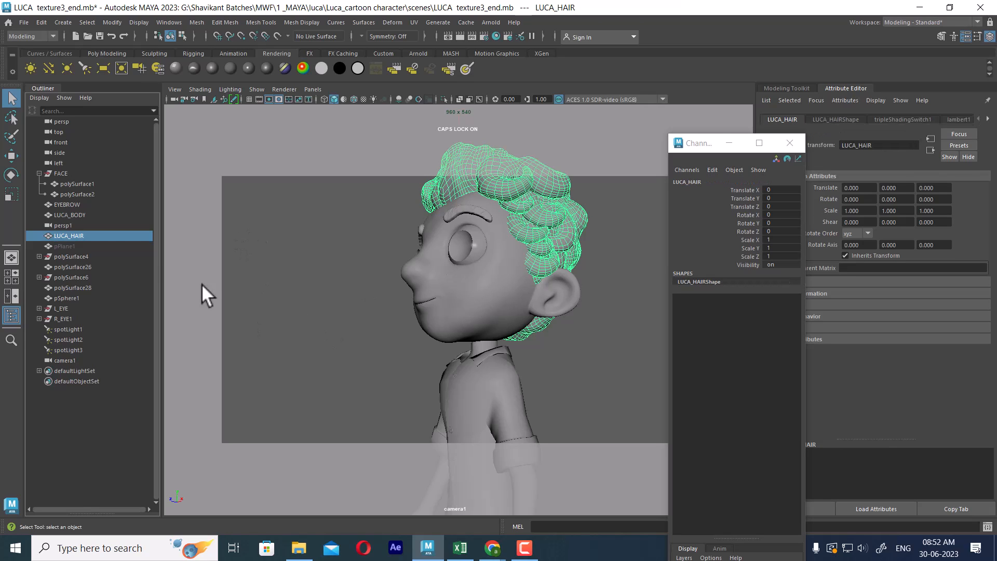
# - Examine the hidden pPlane1 object around the character in shaded and wireframe display
pyautogui.click(56, 246)
pyautogui.keyDown('alt'); pyautogui.moveTo(538, 334); pyautogui.dragTo(463, 341, button='right'); pyautogui.keyUp('alt')
pyautogui.scroll(5, 462, 334)
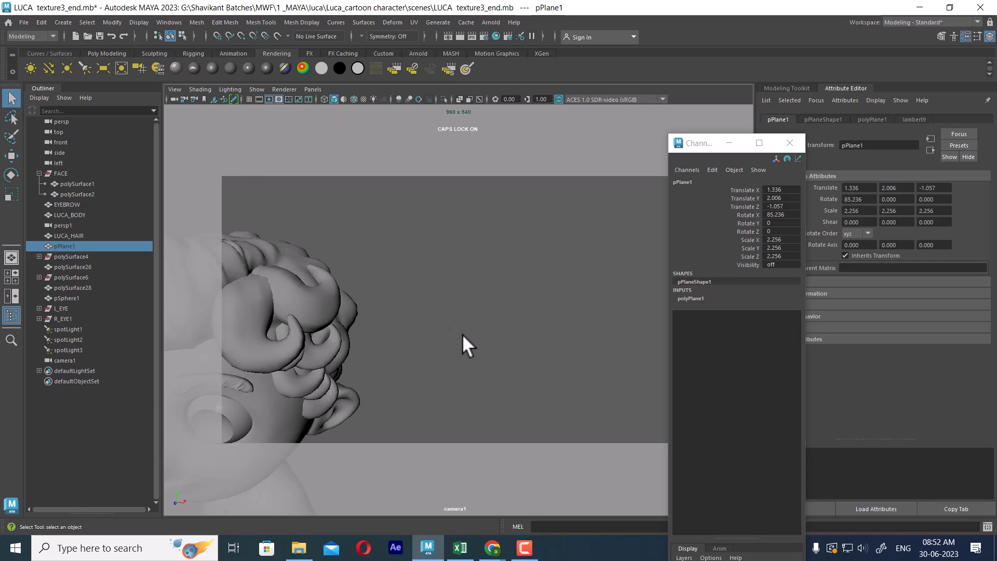
pyautogui.scroll(-3, 431, 282)
pyautogui.press('4')
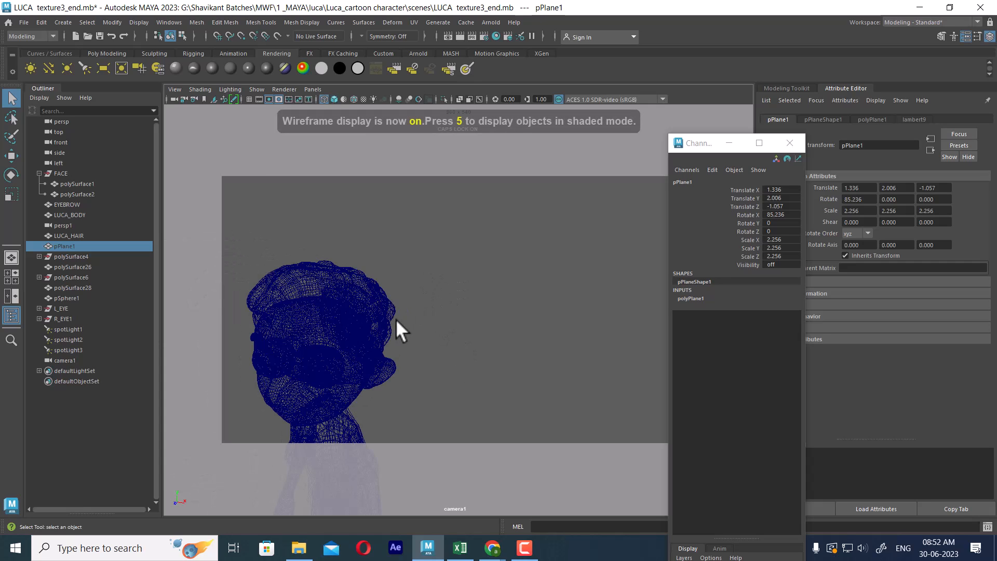
pyautogui.keyDown('alt'); pyautogui.moveTo(395, 319); pyautogui.dragTo(462, 292, button='middle'); pyautogui.keyUp('alt')
pyautogui.click(101, 401)
pyautogui.click(61, 244)
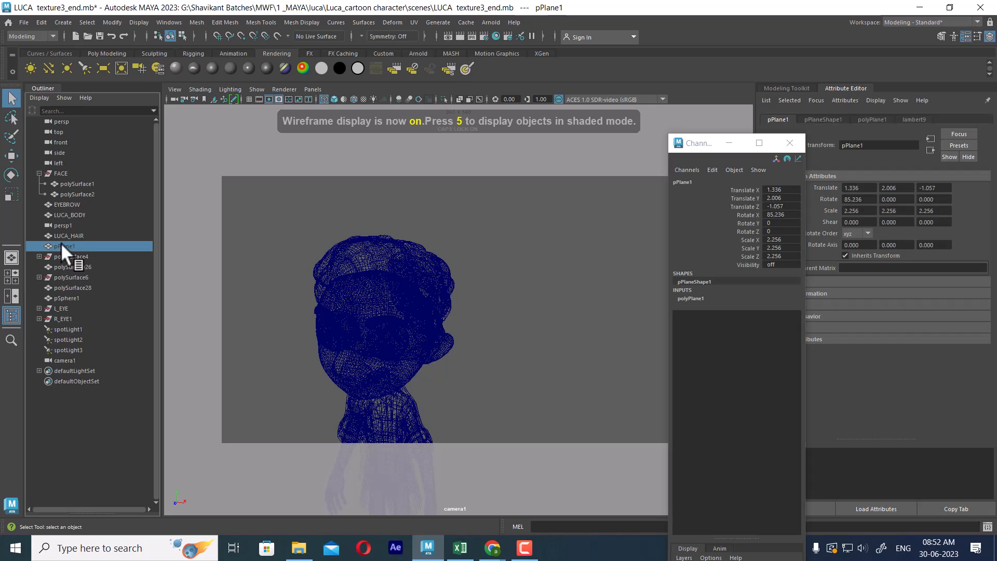
pyautogui.keyDown('alt'); pyautogui.moveTo(505, 336); pyautogui.dragTo(481, 313, button='right'); pyautogui.keyUp('alt')
pyautogui.keyDown('alt'); pyautogui.moveTo(481, 313); pyautogui.dragTo(494, 203, button='middle'); pyautogui.keyUp('alt')
pyautogui.keyDown('alt'); pyautogui.moveTo(519, 323); pyautogui.dragTo(455, 273, button='right'); pyautogui.keyUp('alt')
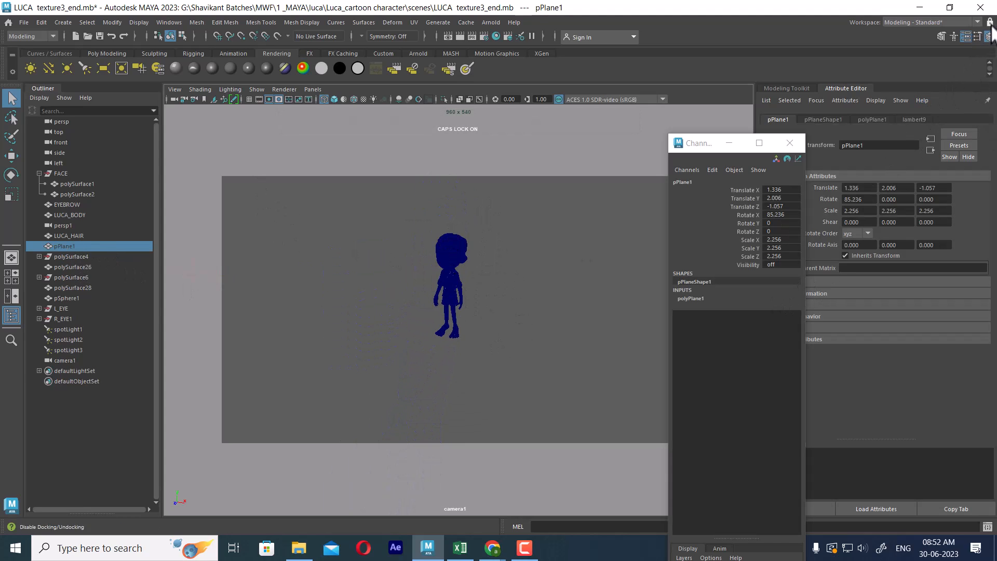
# - Dock the floating Channel Box as a tab alongside the Attribute Editor
pyautogui.moveTo(712, 139); pyautogui.dragTo(935, 89)
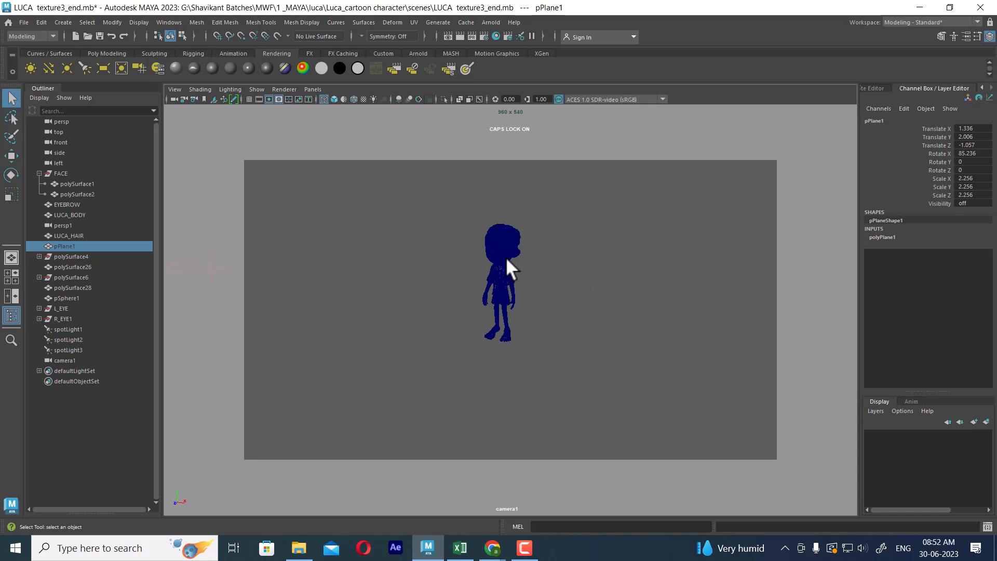
pyautogui.click(524, 547)
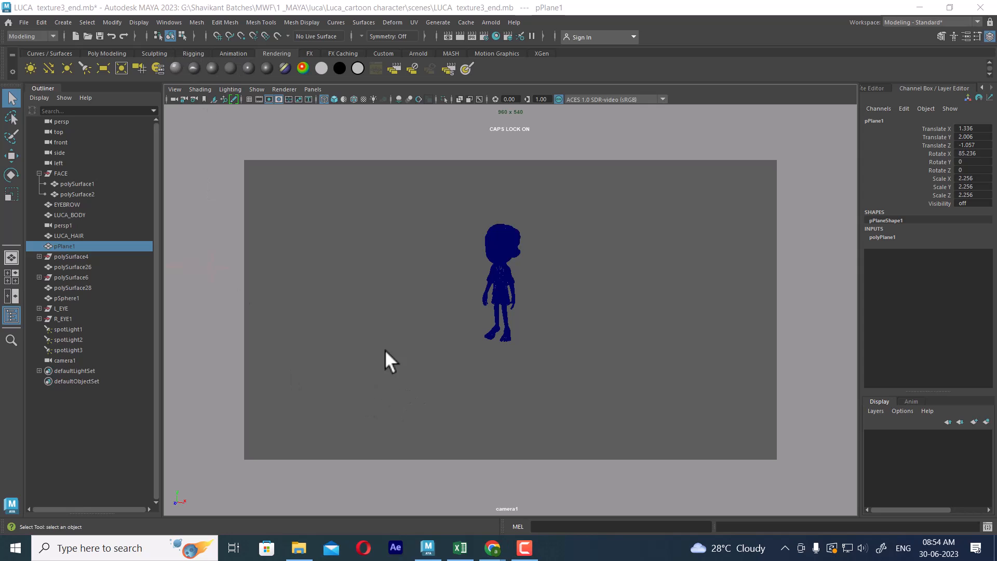
# - Try deleting the hidden pPlane1 object, check the character in wireframe, and undo the deletion
pyautogui.click(385, 350)
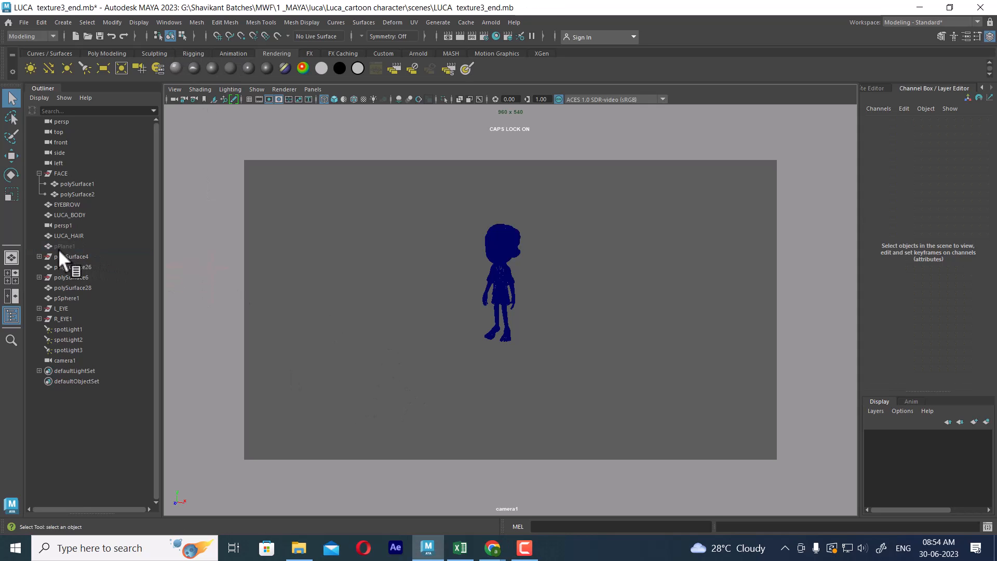
pyautogui.click(58, 247)
pyautogui.scroll(6, 541, 337)
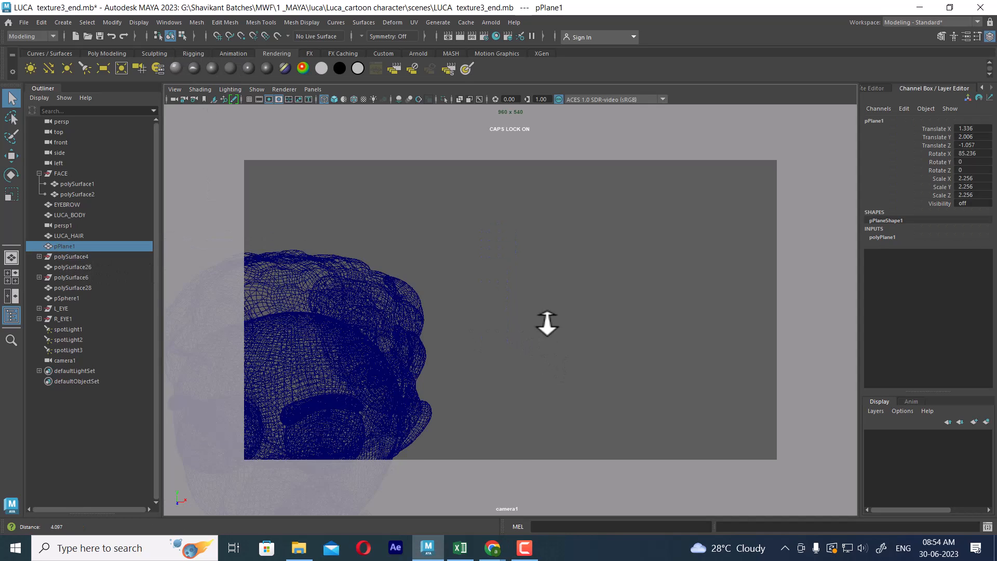
pyautogui.scroll(-5, 547, 322)
pyautogui.press('5')
pyautogui.moveTo(631, 309)
pyautogui.keyDown('alt'); pyautogui.mouseDown()
pyautogui.moveTo(535, 289)
pyautogui.moveTo(584, 286)
pyautogui.mouseUp(); pyautogui.keyUp('alt')
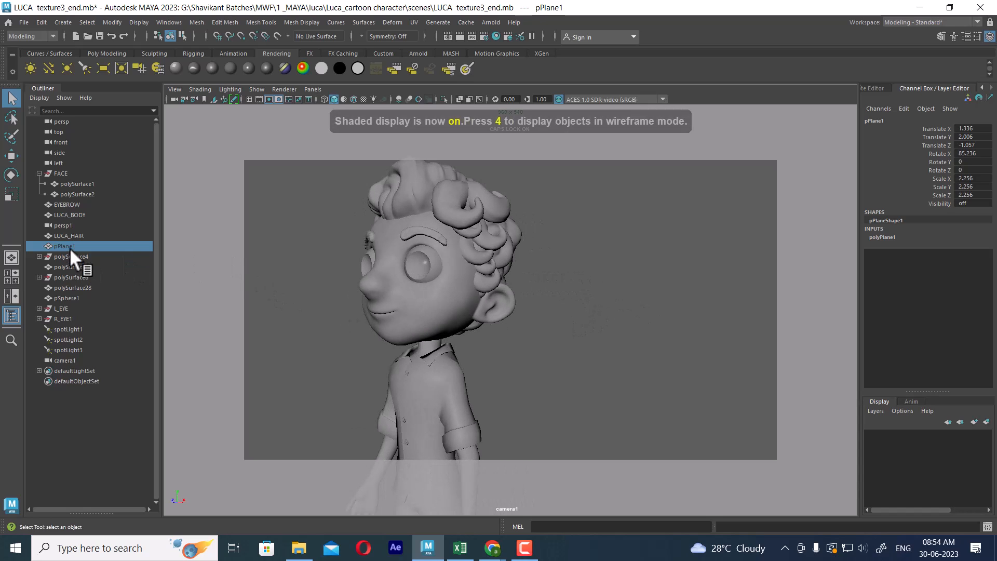
pyautogui.press('Delete')
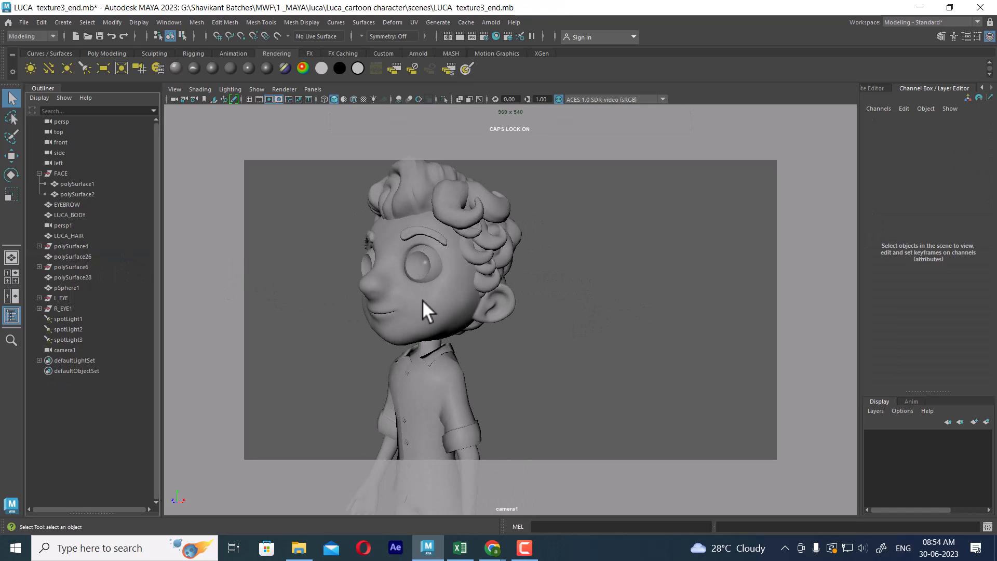
pyautogui.press('4')
pyautogui.keyDown('alt'); pyautogui.moveTo(494, 326); pyautogui.dragTo(548, 363, button='right'); pyautogui.keyUp('alt')
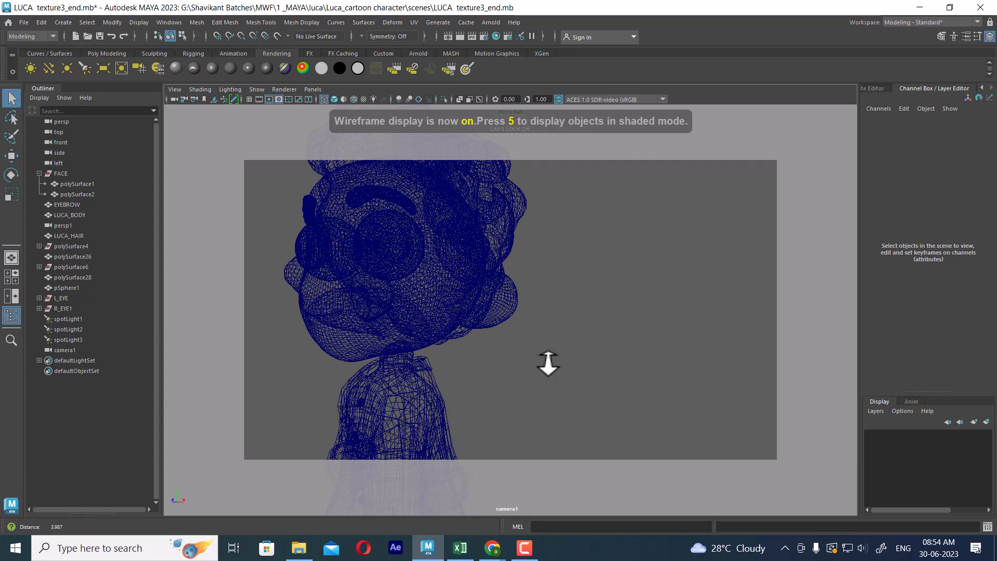
pyautogui.hotkey('ctrl', 'z')
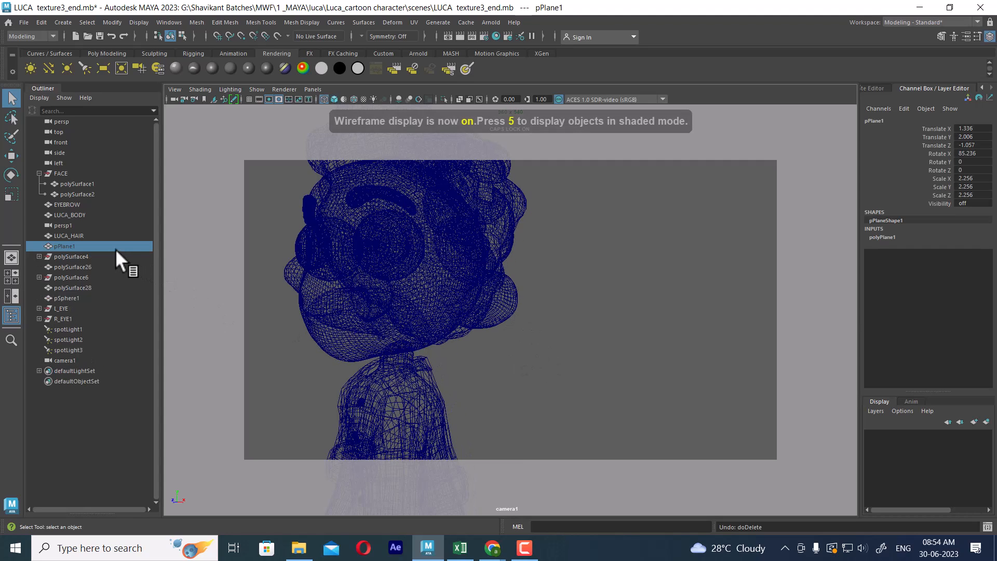
# - Delete the unused hidden plane pPlane1 from the scene after checking the whole character
pyautogui.keyDown('alt'); pyautogui.moveTo(556, 319); pyautogui.dragTo(610, 244, button='middle'); pyautogui.keyUp('alt')
pyautogui.keyDown('alt'); pyautogui.moveTo(609, 244); pyautogui.dragTo(554, 263, button='right'); pyautogui.keyUp('alt')
pyautogui.keyDown('alt'); pyautogui.moveTo(584, 379); pyautogui.dragTo(613, 248, button='middle'); pyautogui.keyUp('alt')
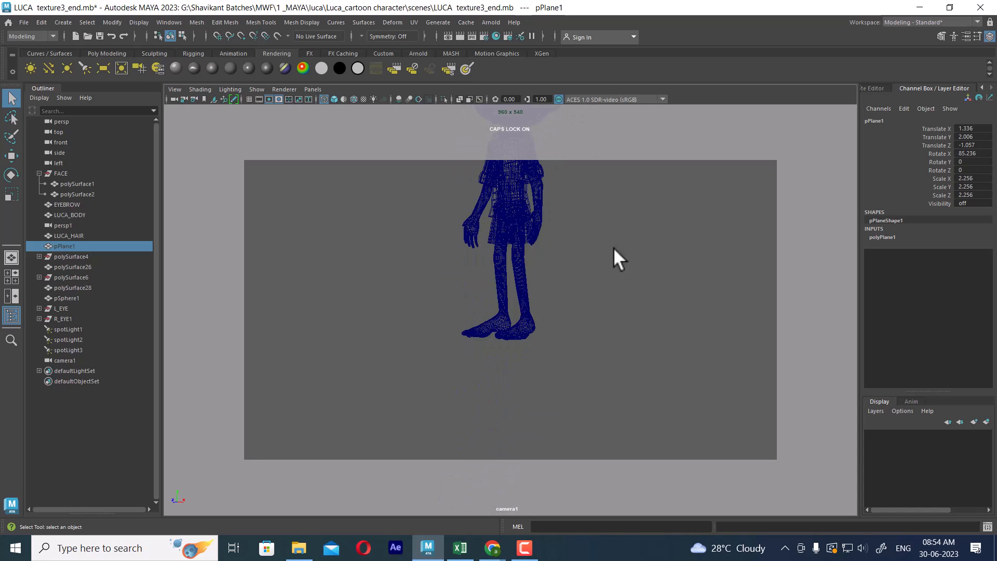
pyautogui.keyDown('alt'); pyautogui.moveTo(608, 295); pyautogui.dragTo(524, 301); pyautogui.keyUp('alt')
pyautogui.keyDown('alt'); pyautogui.moveTo(527, 296); pyautogui.dragTo(574, 418, button='middle'); pyautogui.keyUp('alt')
pyautogui.moveTo(618, 325)
pyautogui.keyDown('alt'); pyautogui.mouseDown()
pyautogui.moveTo(542, 344)
pyautogui.moveTo(617, 370)
pyautogui.moveTo(683, 340)
pyautogui.moveTo(634, 327)
pyautogui.mouseUp(); pyautogui.keyUp('alt')
pyautogui.keyDown('alt'); pyautogui.moveTo(634, 327); pyautogui.dragTo(608, 313, button='middle'); pyautogui.keyUp('alt')
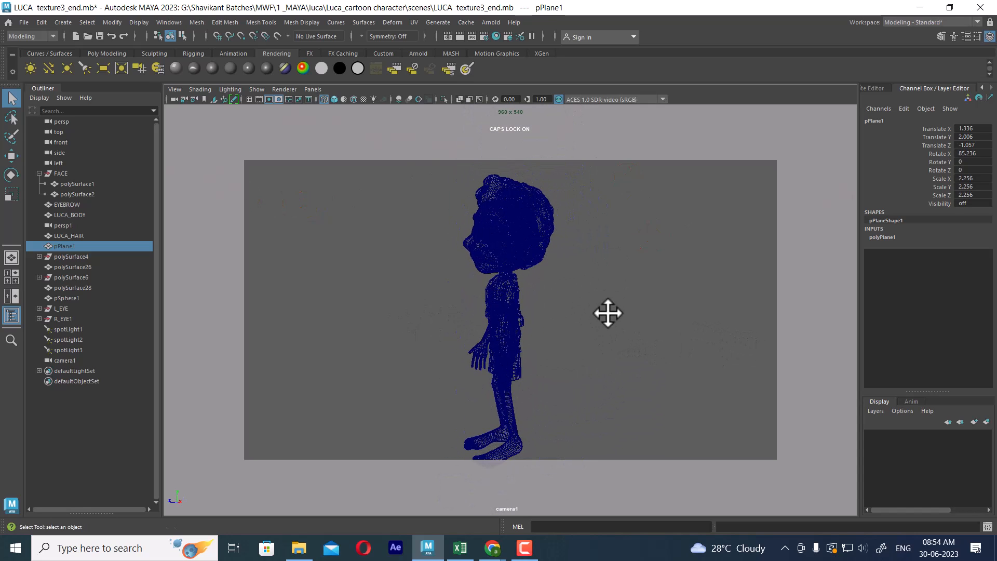
pyautogui.press('4')
pyautogui.press('5')
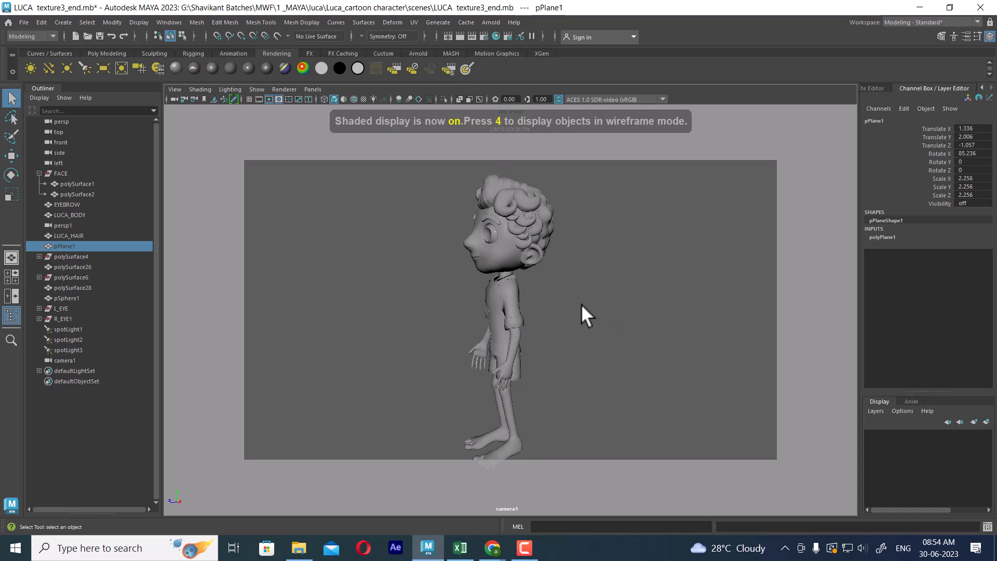
pyautogui.press('Delete')
# - Check which parts of the character polySurface4 and polySurface26 correspond to in wireframe display
pyautogui.click(64, 234)
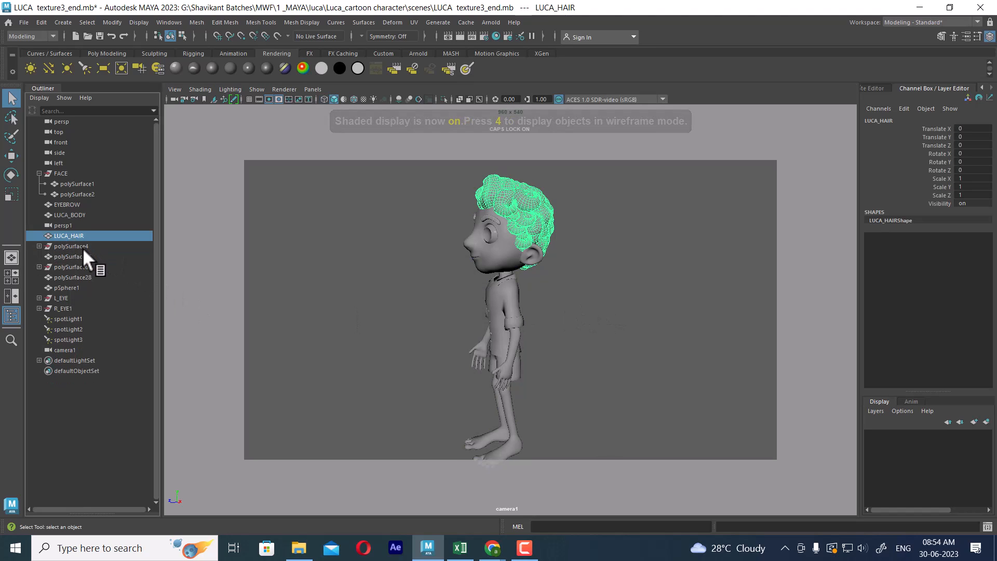
pyautogui.click(73, 245)
pyautogui.keyDown('alt'); pyautogui.moveTo(503, 322); pyautogui.dragTo(614, 333); pyautogui.keyUp('alt')
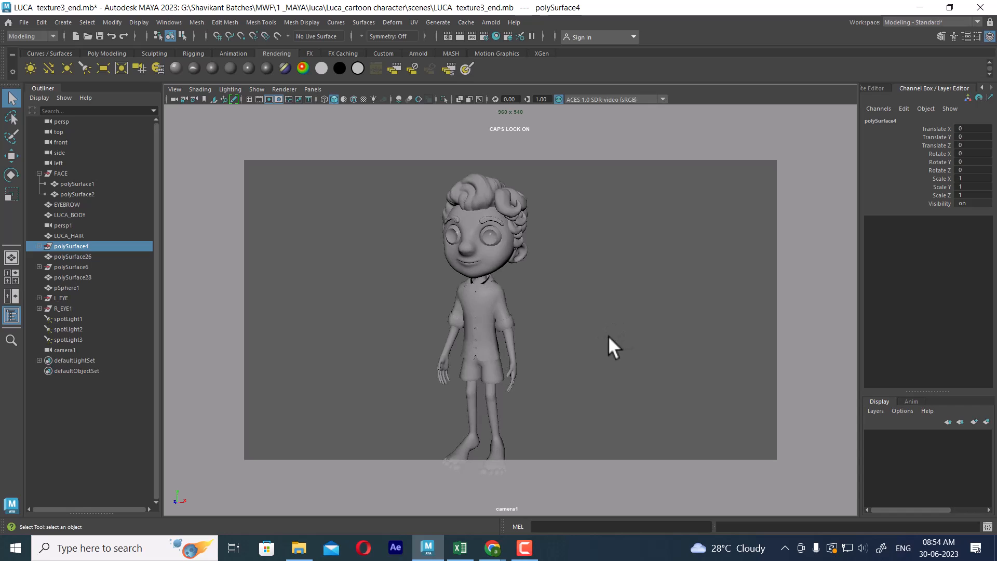
pyautogui.press('4')
pyautogui.keyDown('alt'); pyautogui.moveTo(609, 336); pyautogui.dragTo(580, 257, button='middle'); pyautogui.keyUp('alt')
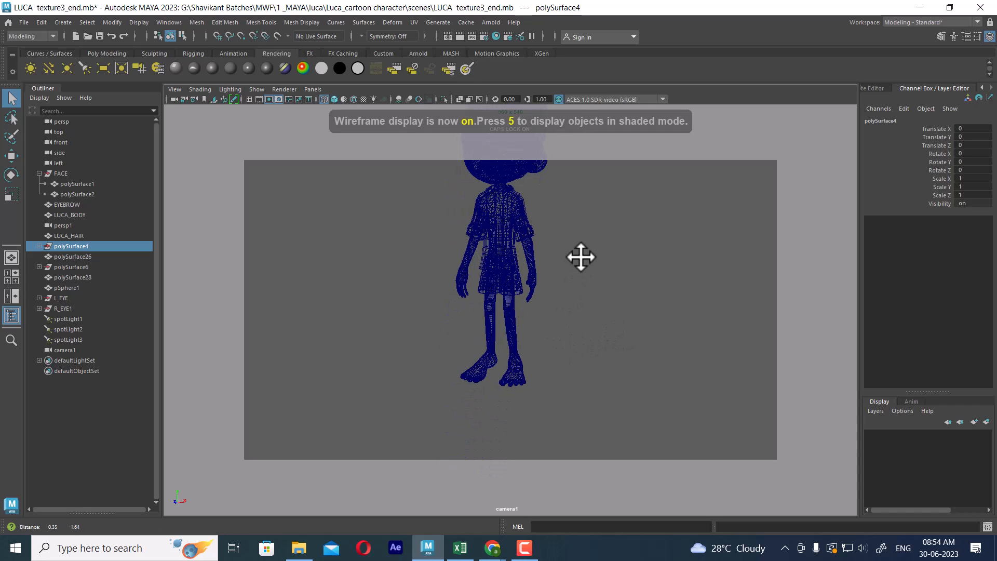
pyautogui.click(73, 253)
pyautogui.press('f')
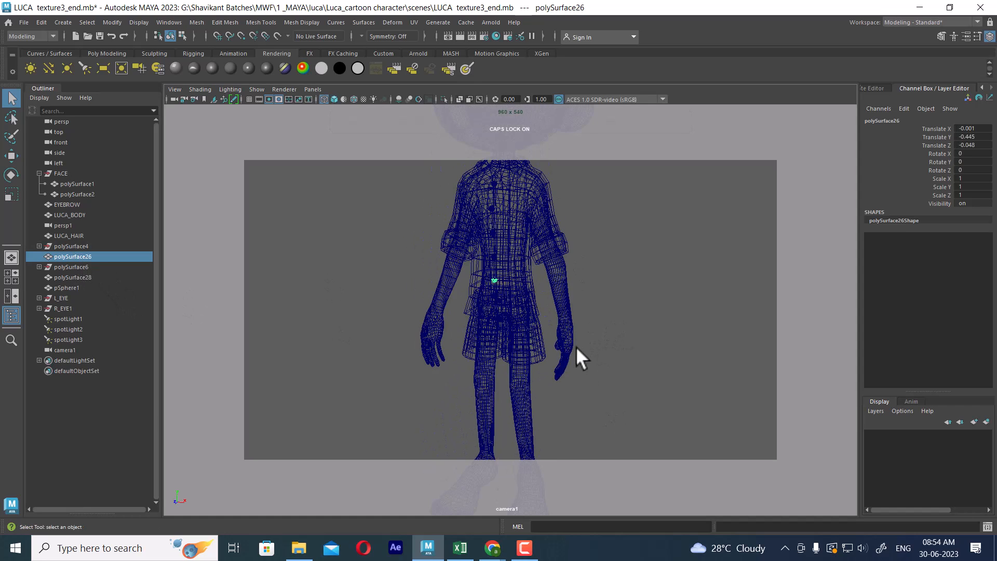
pyautogui.scroll(5, 560, 343)
# - Expand the polySurface4 group, check its child nodes for geometry, and delete the whole group
pyautogui.click(68, 246)
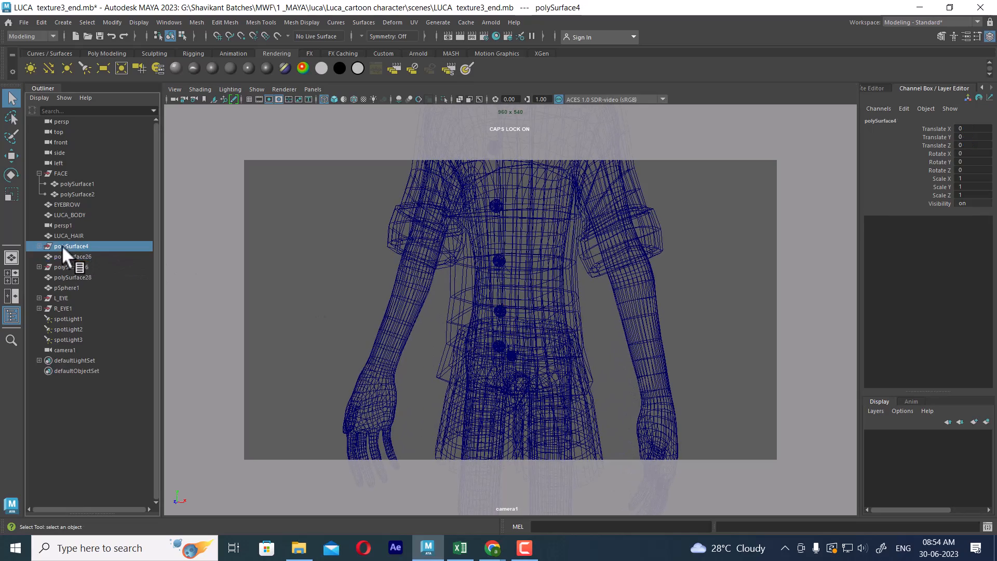
pyautogui.click(38, 246)
pyautogui.click(79, 256)
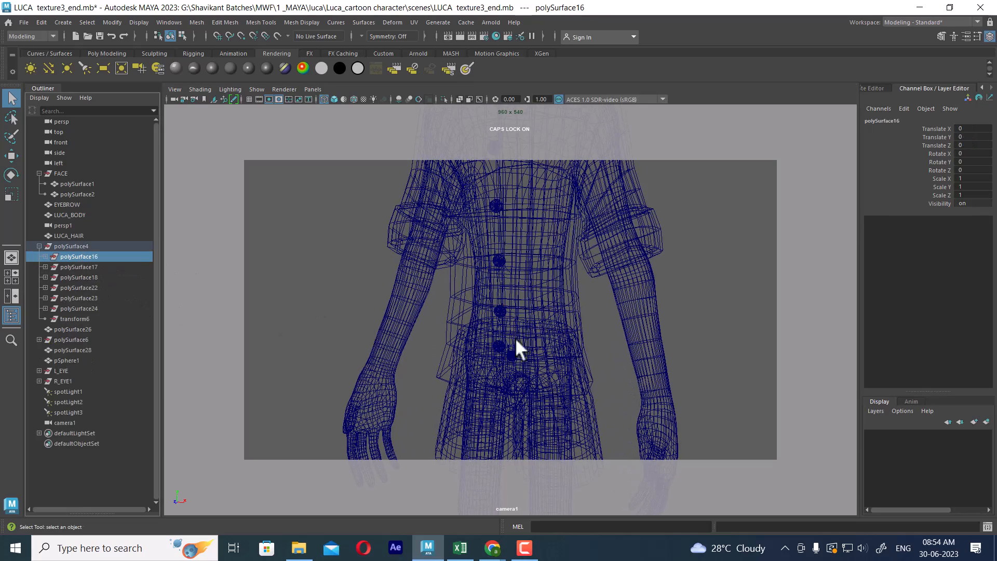
pyautogui.press('f')
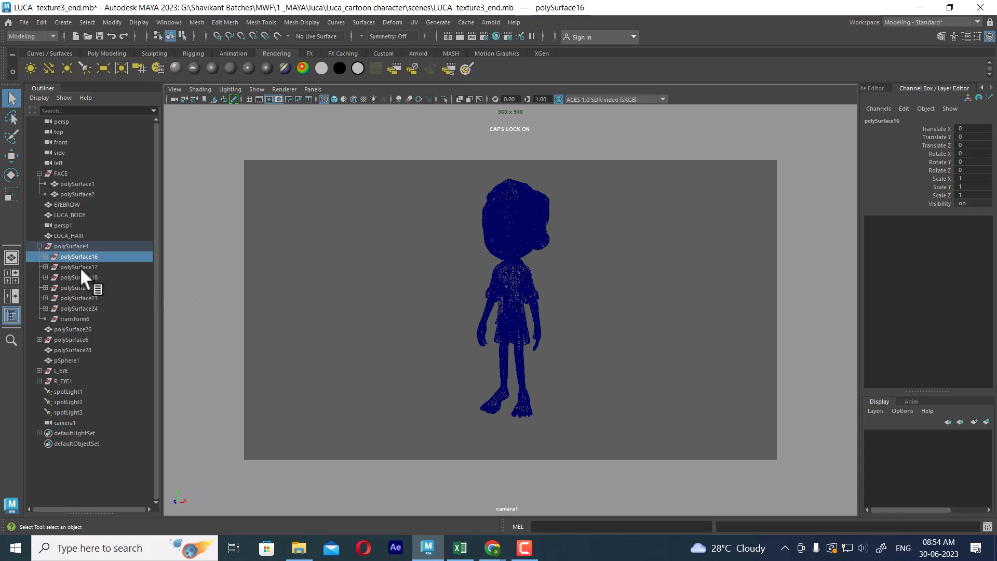
pyautogui.click(80, 267)
pyautogui.click(79, 277)
pyautogui.click(79, 286)
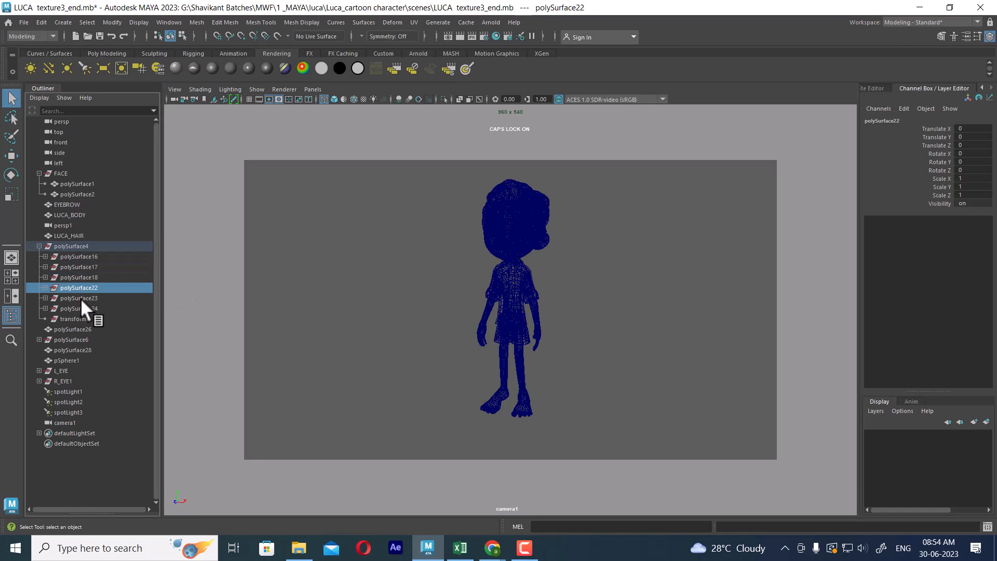
pyautogui.click(80, 298)
pyautogui.click(45, 256)
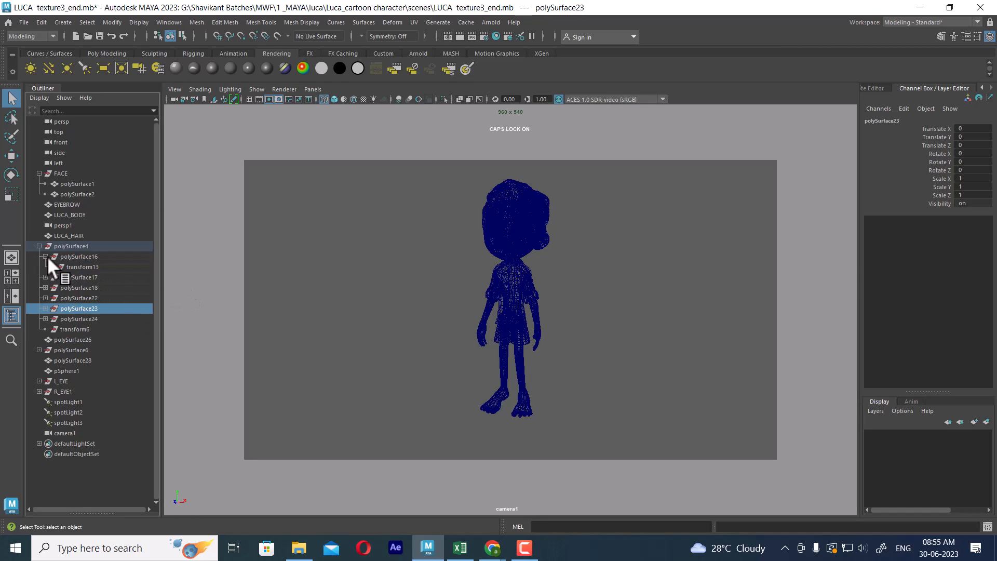
pyautogui.click(73, 268)
pyautogui.click(73, 246)
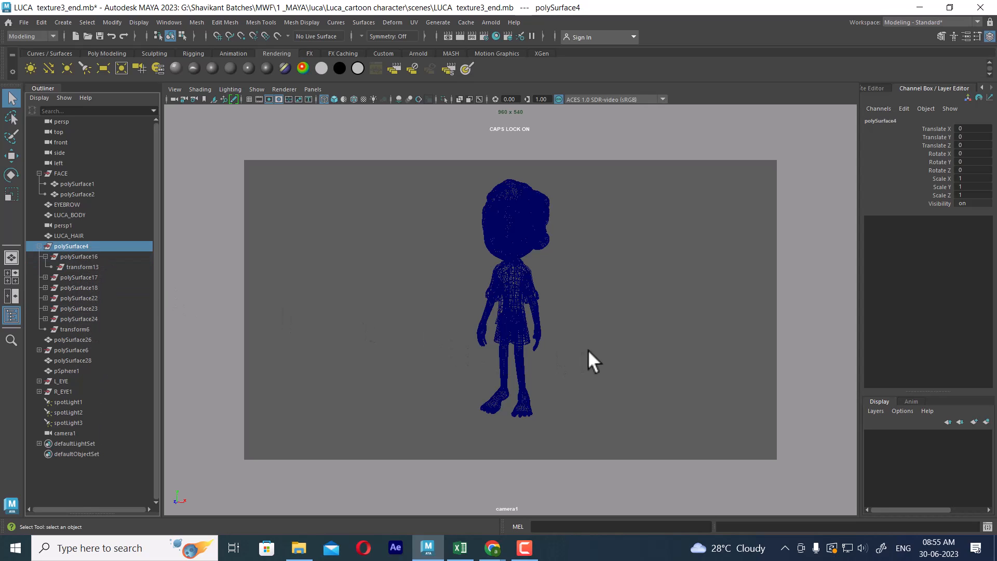
pyautogui.press('Delete')
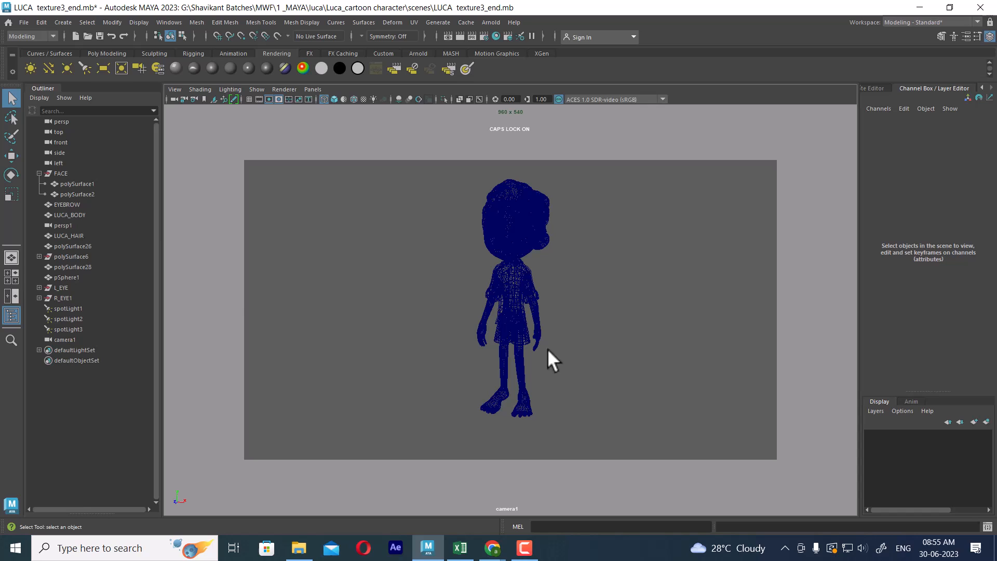
# - Switch to shaded display around the torso and rename the shorts group polySurface6 to JEANS
pyautogui.click(77, 247)
pyautogui.scroll(5, 652, 485)
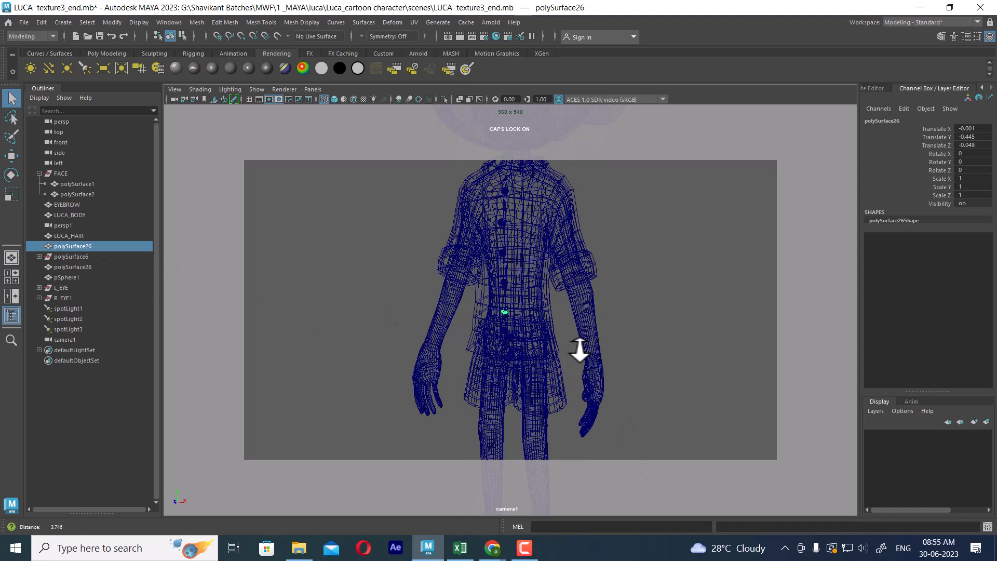
pyautogui.press('4')
pyautogui.press('5')
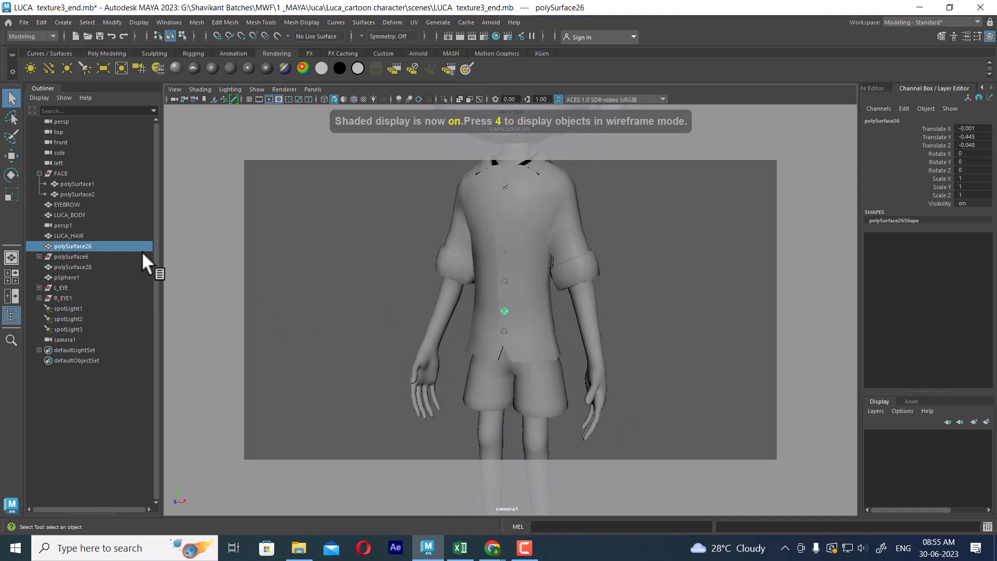
pyautogui.click(72, 257)
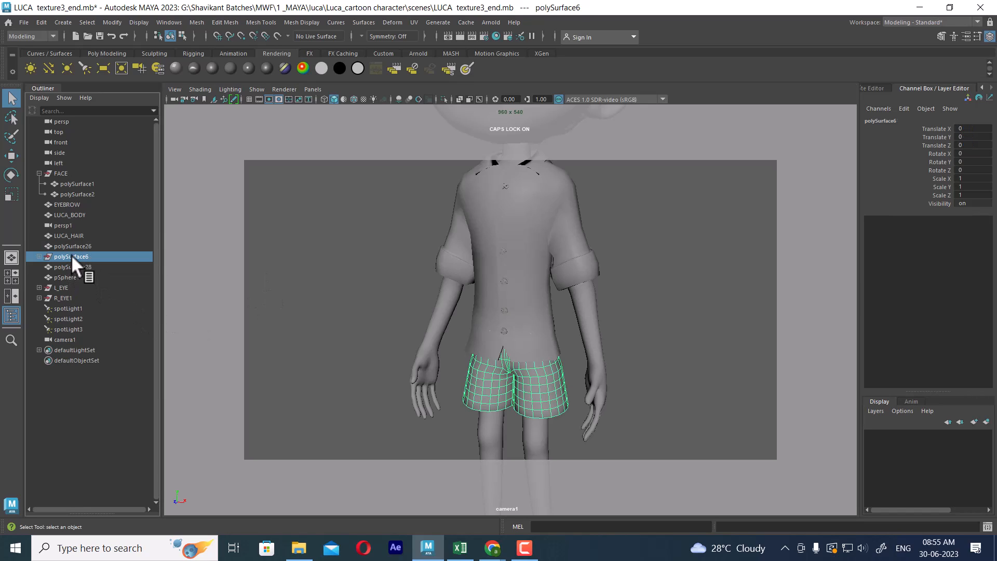
pyautogui.doubleClick(70, 257)
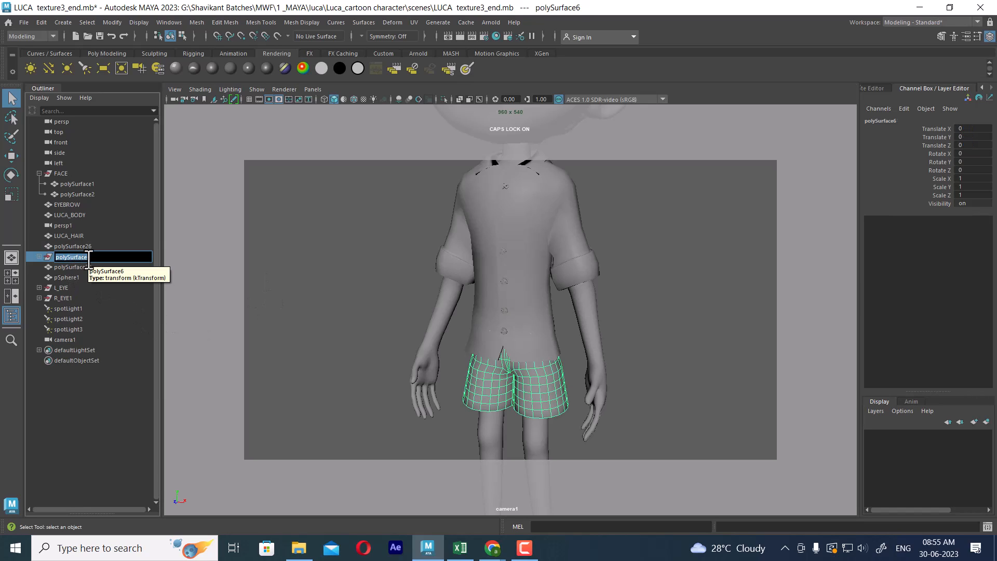
pyautogui.write('JEANS')
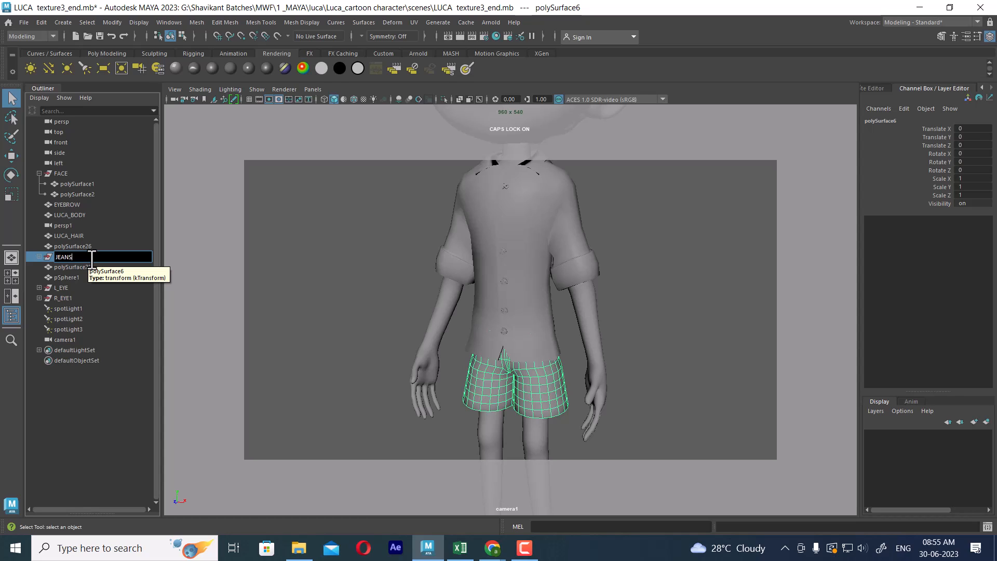
pyautogui.press('Return')
# - Rename the shirt mesh polySurface28 to SHIRT
pyautogui.click(75, 266)
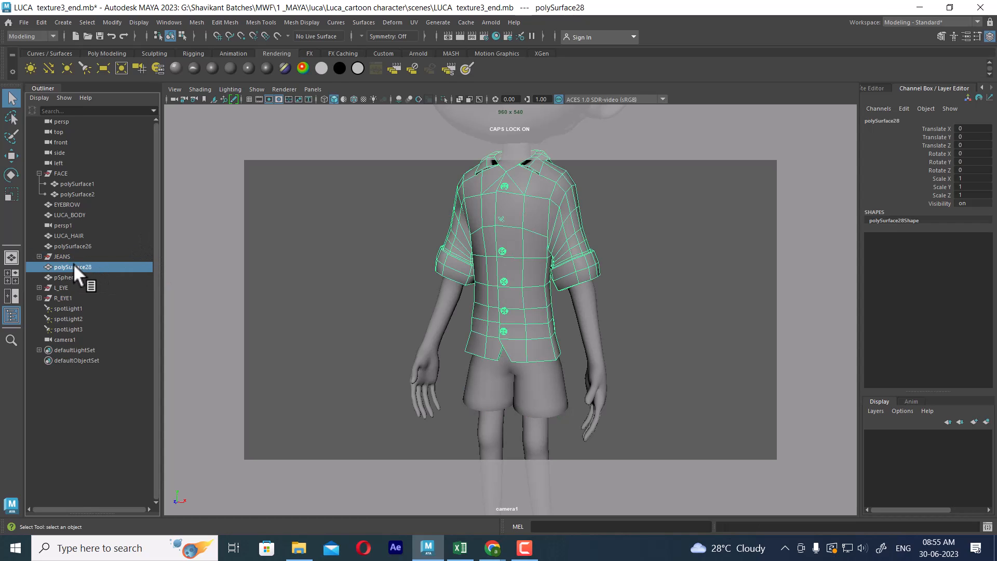
pyautogui.doubleClick(73, 266)
pyautogui.write('SHIRT')
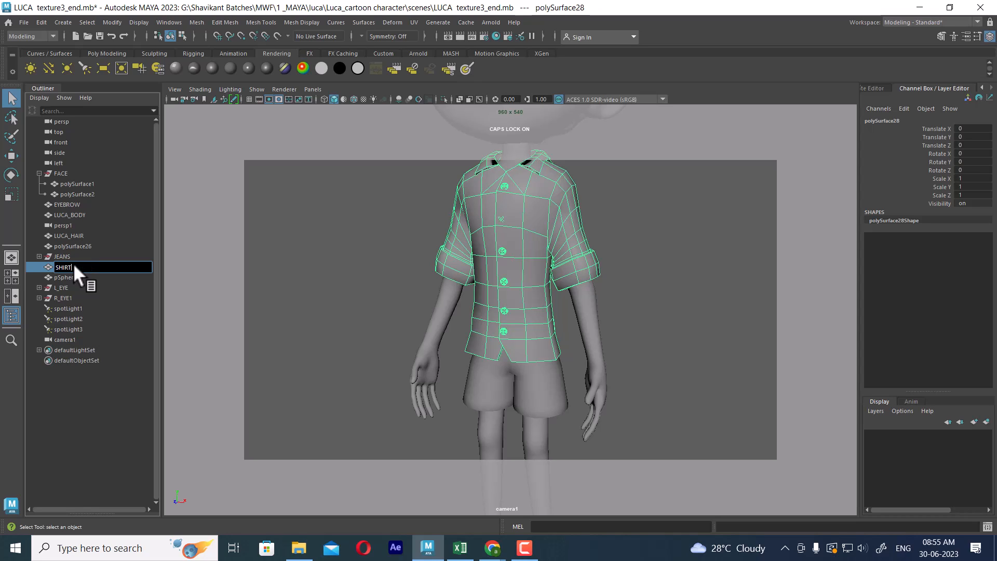
pyautogui.press('Return')
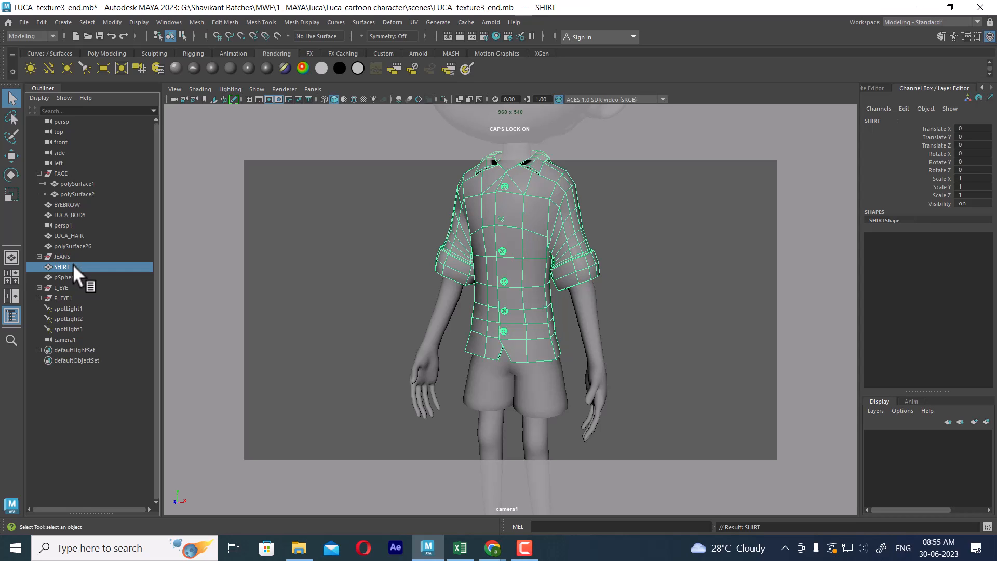
# - Look for pSphere1 on the whole character in wireframe display
pyautogui.click(64, 276)
pyautogui.scroll(-5, 499, 311)
pyautogui.keyDown('alt'); pyautogui.moveTo(527, 294); pyautogui.dragTo(470, 307); pyautogui.keyUp('alt')
pyautogui.keyDown('alt'); pyautogui.moveTo(469, 307); pyautogui.dragTo(498, 410, button='middle'); pyautogui.keyUp('alt')
pyautogui.keyDown('alt'); pyautogui.moveTo(498, 409); pyautogui.dragTo(570, 333); pyautogui.keyUp('alt')
pyautogui.scroll(2, 570, 334)
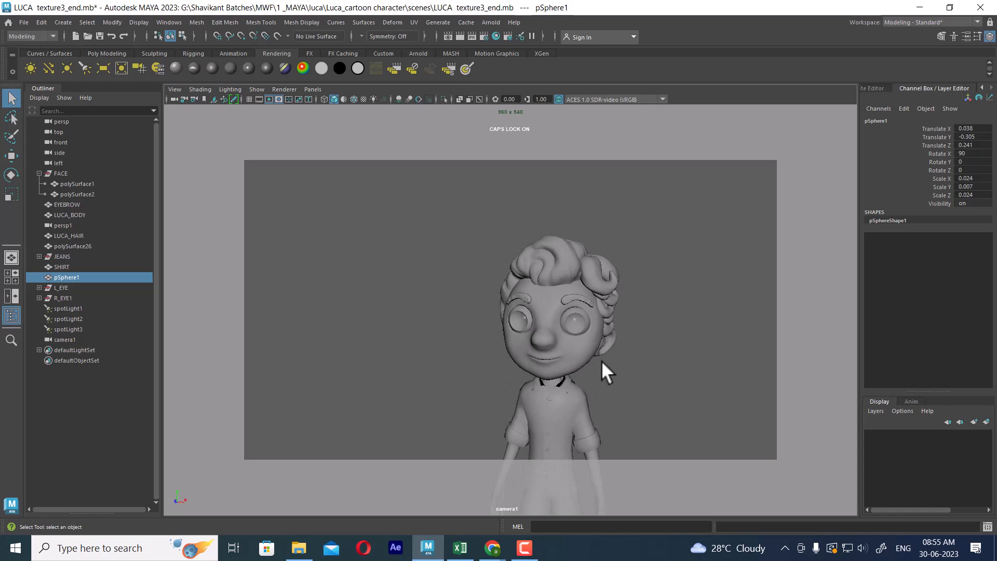
pyautogui.press('4')
pyautogui.scroll(-3, 572, 275)
pyautogui.keyDown('alt'); pyautogui.moveTo(572, 275); pyautogui.dragTo(477, 266); pyautogui.keyUp('alt')
pyautogui.keyDown('alt'); pyautogui.moveTo(477, 267); pyautogui.dragTo(483, 300, button='right'); pyautogui.keyUp('alt')
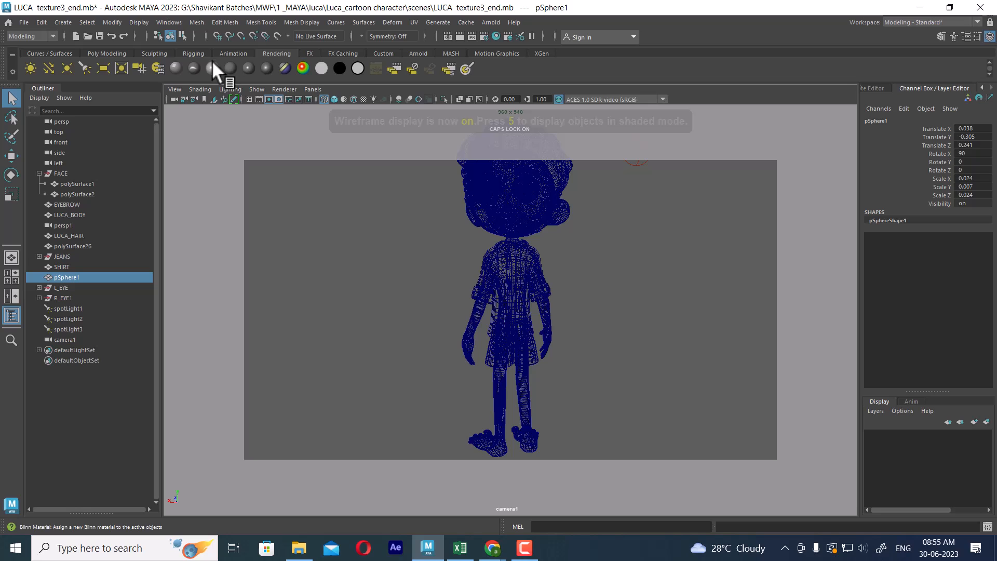
# - Show all hidden objects and locate pSphere1 at the front of the character's waist
pyautogui.click(138, 21)
pyautogui.moveTo(205, 89)
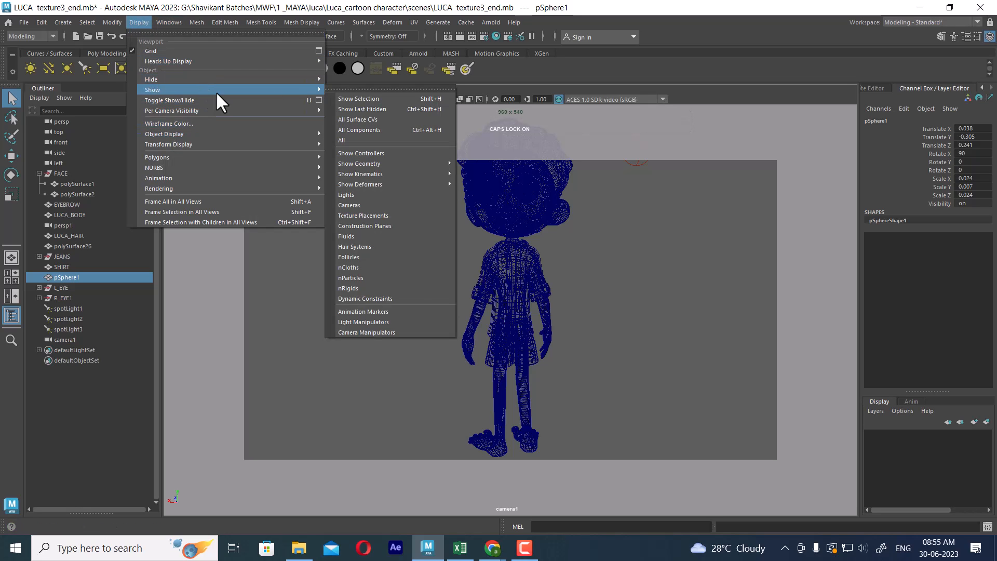
pyautogui.click(397, 139)
pyautogui.keyDown('alt'); pyautogui.moveTo(398, 139); pyautogui.dragTo(635, 305); pyautogui.keyUp('alt')
pyautogui.keyDown('alt'); pyautogui.moveTo(612, 312); pyautogui.dragTo(654, 407, button='right'); pyautogui.keyUp('alt')
pyautogui.keyDown('alt'); pyautogui.moveTo(641, 338); pyautogui.dragTo(618, 327); pyautogui.keyUp('alt')
pyautogui.keyDown('alt'); pyautogui.moveTo(618, 327); pyautogui.dragTo(631, 353, button='right'); pyautogui.keyUp('alt')
pyautogui.keyDown('alt'); pyautogui.moveTo(597, 337); pyautogui.dragTo(576, 333); pyautogui.keyUp('alt')
pyautogui.keyDown('alt'); pyautogui.moveTo(574, 327); pyautogui.dragTo(569, 272, button='middle'); pyautogui.keyUp('alt')
pyautogui.keyDown('alt'); pyautogui.moveTo(569, 272); pyautogui.dragTo(534, 276); pyautogui.keyUp('alt')
pyautogui.keyDown('alt'); pyautogui.moveTo(519, 280); pyautogui.dragTo(533, 327, button='right'); pyautogui.keyUp('alt')
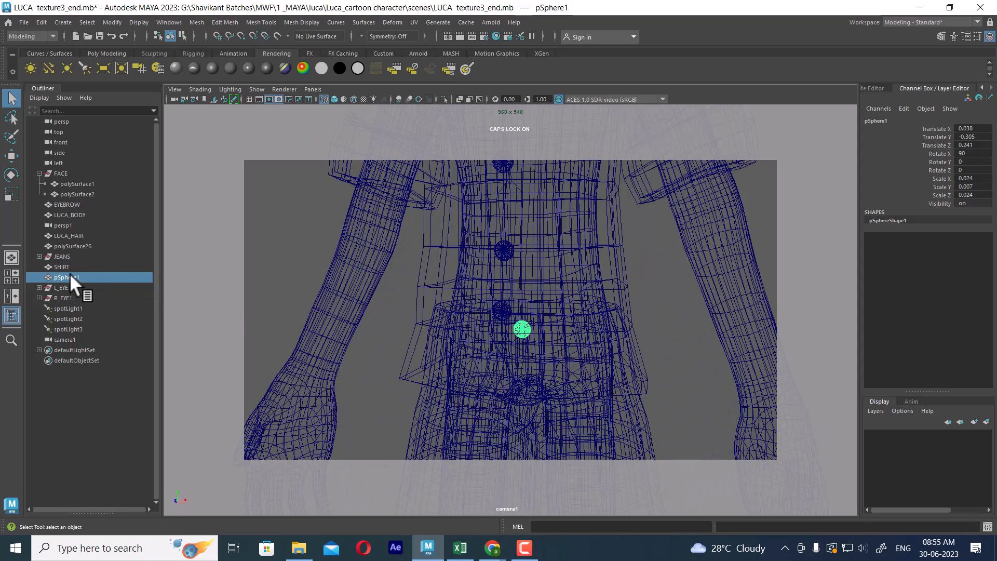
# - Rename the jeans button pSphere1 to _JEANS_B
pyautogui.doubleClick(82, 278)
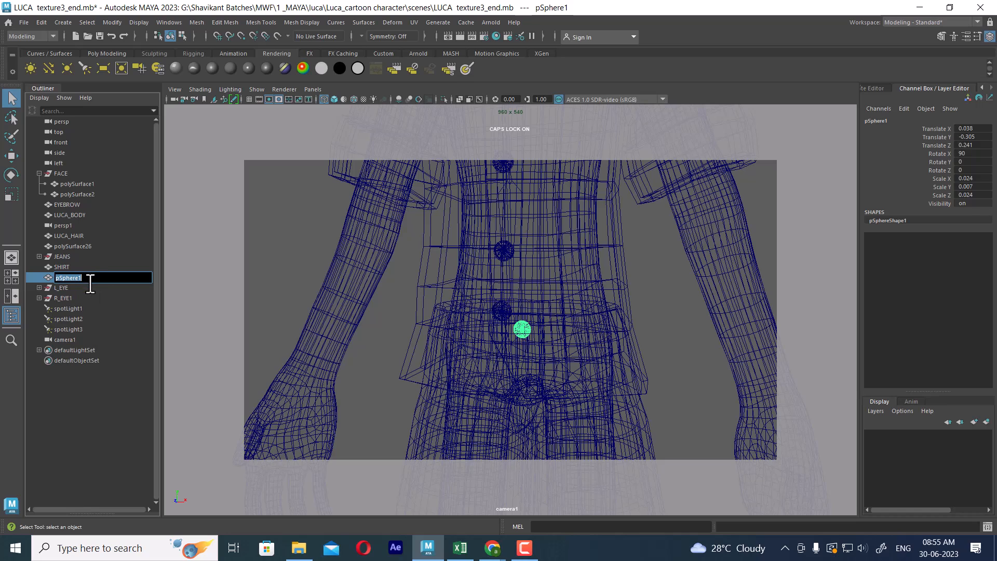
pyautogui.write('_JEA')
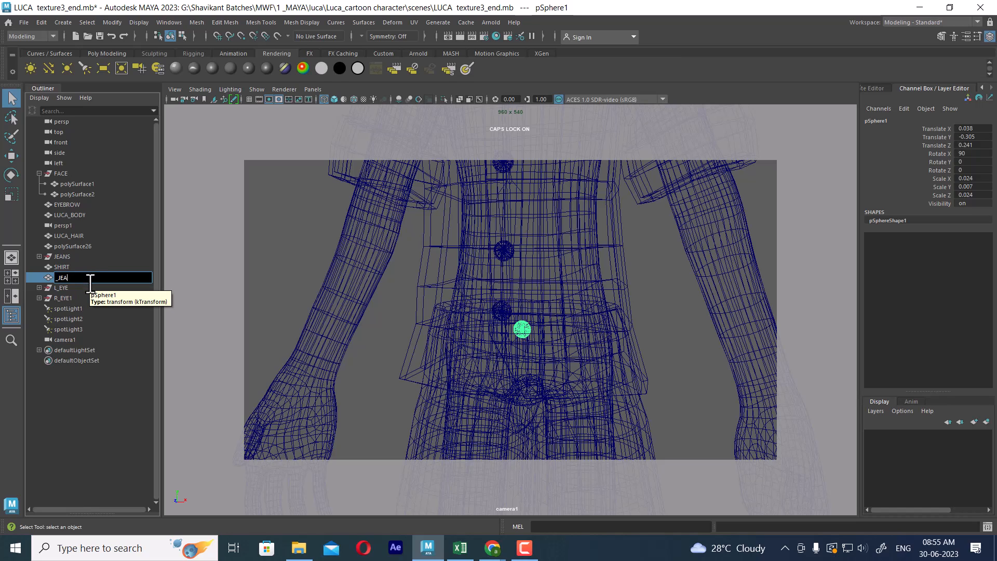
pyautogui.write('NS_B')
pyautogui.press('Return')
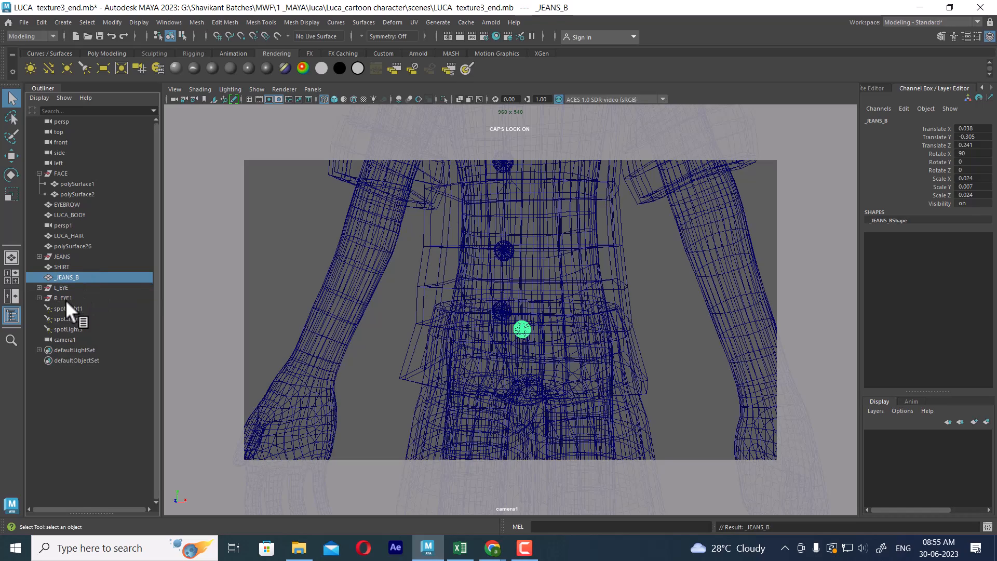
# - Check which eyes of the character the L_EYE and R_EYE1 groups correspond to
pyautogui.click(67, 290)
pyautogui.scroll(-4, 483, 263)
pyautogui.keyDown('alt'); pyautogui.moveTo(518, 446); pyautogui.dragTo(503, 340, button='middle'); pyautogui.keyUp('alt')
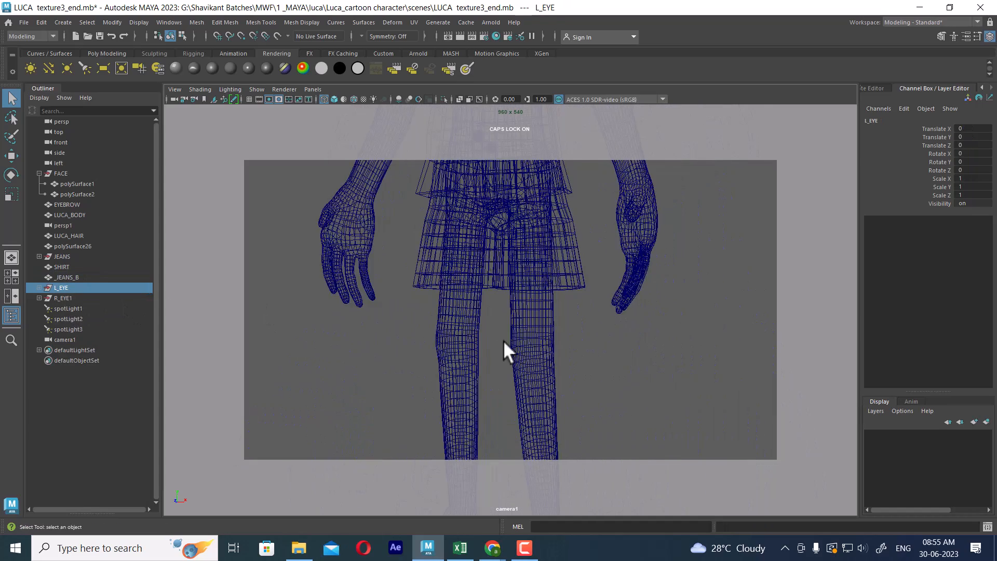
pyautogui.keyDown('alt'); pyautogui.moveTo(503, 340); pyautogui.dragTo(460, 301, button='right'); pyautogui.keyUp('alt')
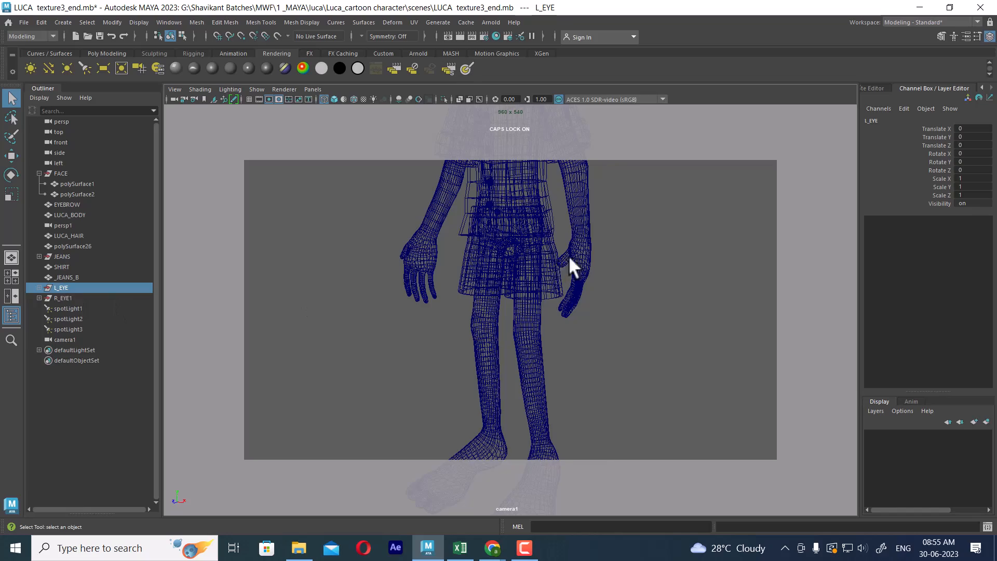
pyautogui.keyDown('alt'); pyautogui.moveTo(549, 125); pyautogui.dragTo(561, 400, button='middle'); pyautogui.keyUp('alt')
pyautogui.keyDown('alt'); pyautogui.moveTo(522, 286); pyautogui.dragTo(560, 302, button='right'); pyautogui.keyUp('alt')
pyautogui.keyDown('alt'); pyautogui.moveTo(560, 302); pyautogui.dragTo(565, 342, button='middle'); pyautogui.keyUp('alt')
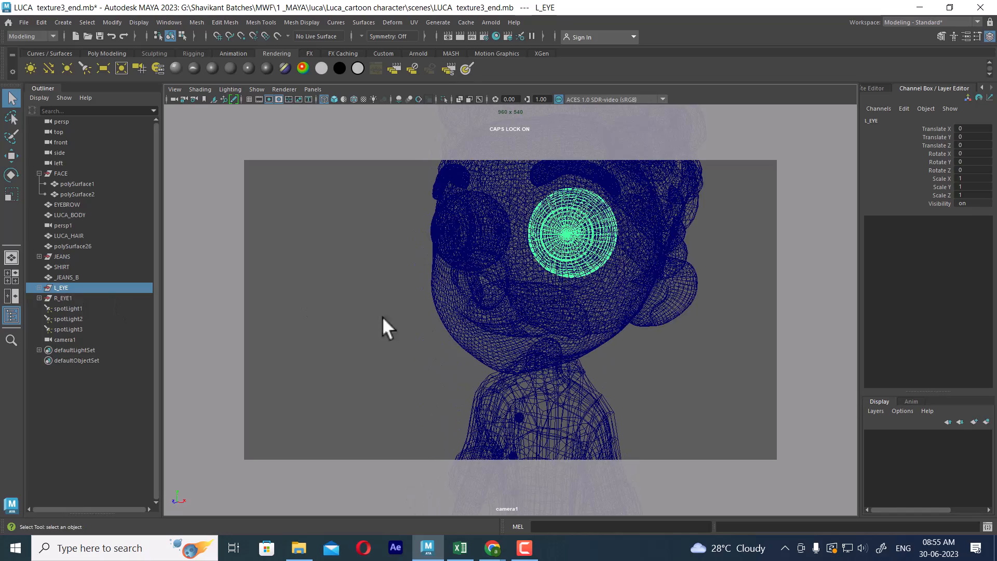
pyautogui.click(61, 297)
pyautogui.scroll(-3, 456, 260)
pyautogui.keyDown('alt'); pyautogui.moveTo(456, 260); pyautogui.dragTo(459, 237, button='middle'); pyautogui.keyUp('alt')
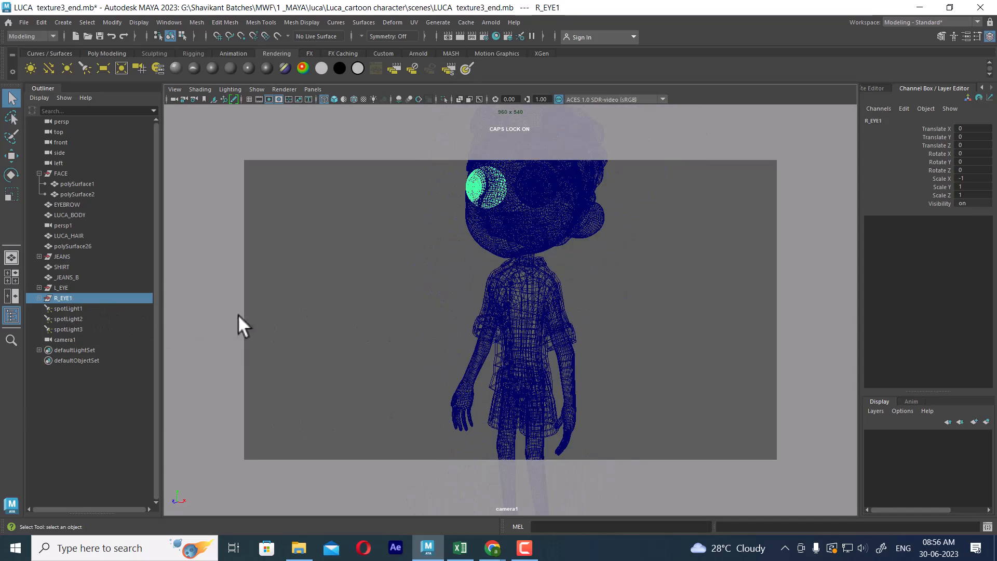
pyautogui.moveTo(590, 322)
pyautogui.keyDown('alt'); pyautogui.mouseDown(button='right')
pyautogui.moveTo(597, 378)
pyautogui.moveTo(578, 319)
pyautogui.mouseUp(button='right'); pyautogui.keyUp('alt')
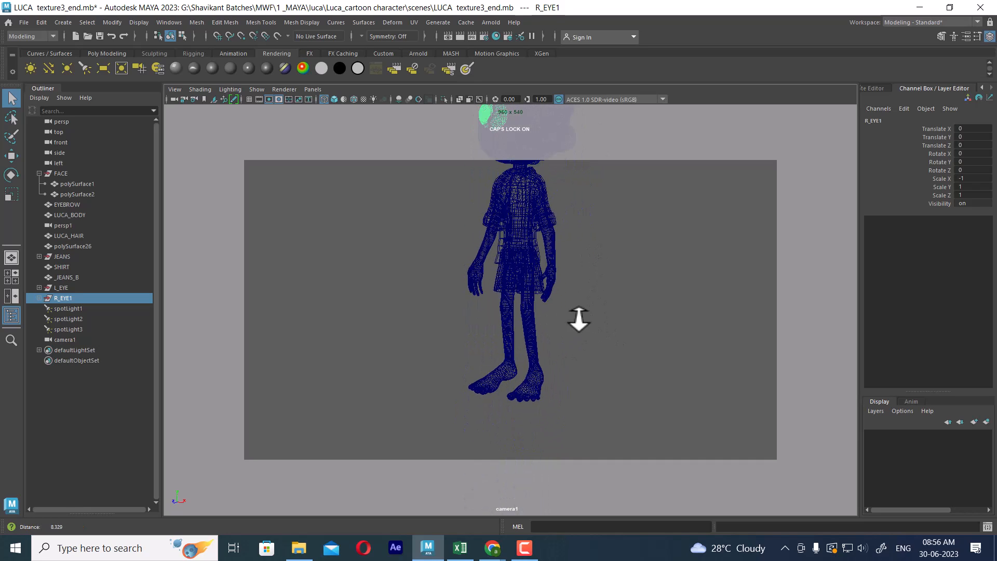
pyautogui.keyDown('alt'); pyautogui.moveTo(578, 319); pyautogui.dragTo(564, 366, button='middle'); pyautogui.keyUp('alt')
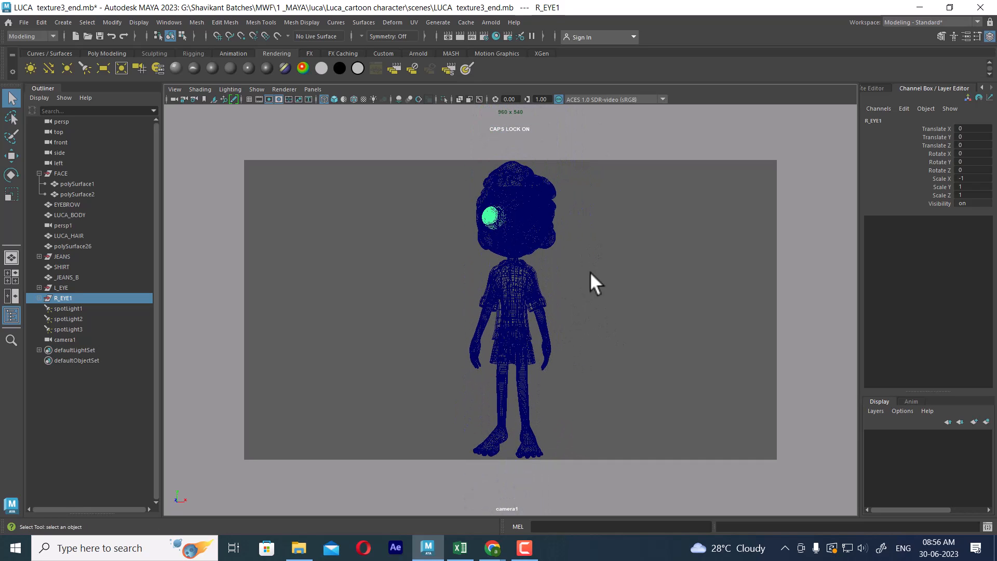
# - Clear the selection and switch the whole character back to shaded display
pyautogui.click(580, 341)
pyautogui.press('4')
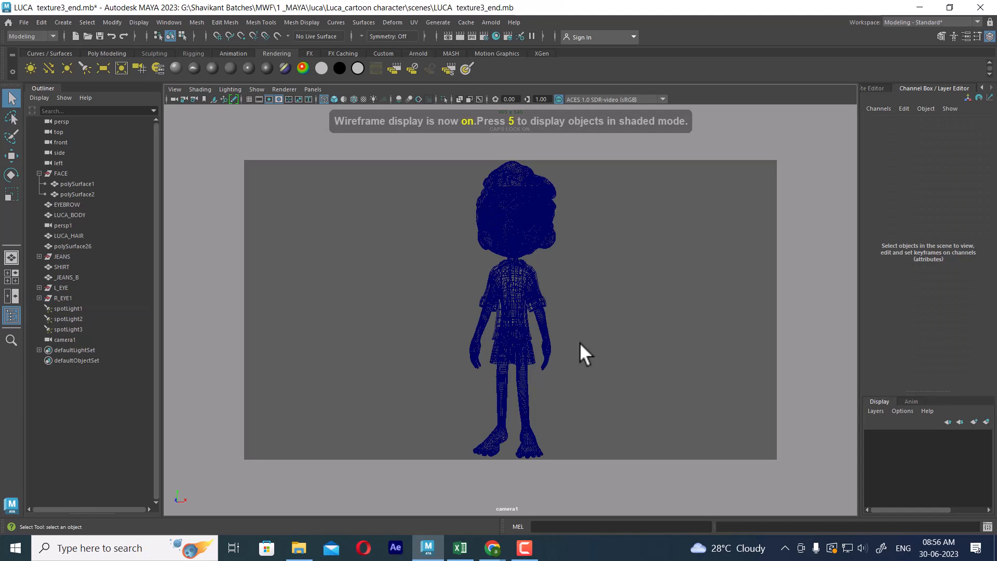
pyautogui.press('5')
pyautogui.keyDown('alt'); pyautogui.moveTo(509, 201); pyautogui.dragTo(508, 244, button='right'); pyautogui.keyUp('alt')
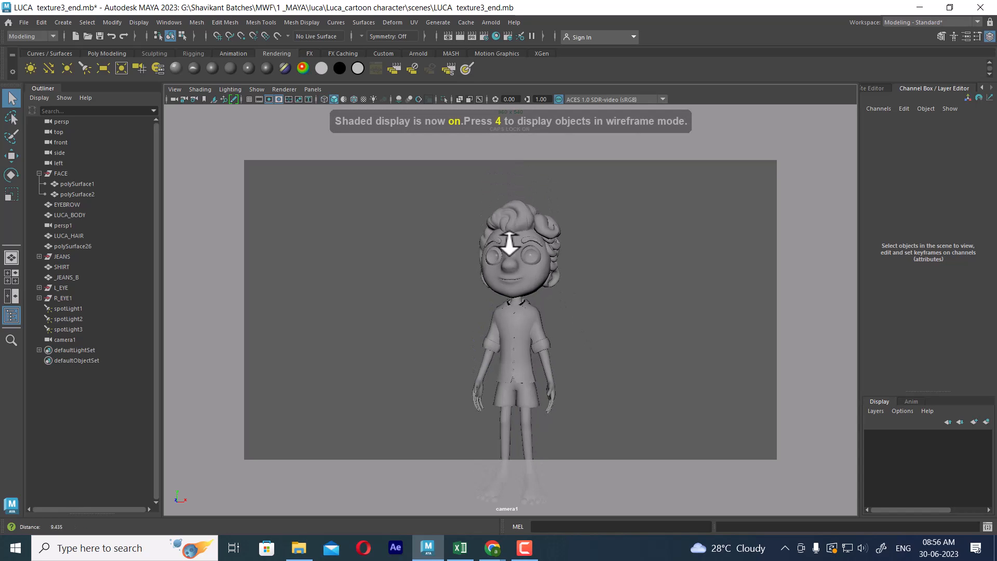
pyautogui.keyDown('alt'); pyautogui.moveTo(509, 244); pyautogui.dragTo(578, 318); pyautogui.keyUp('alt')
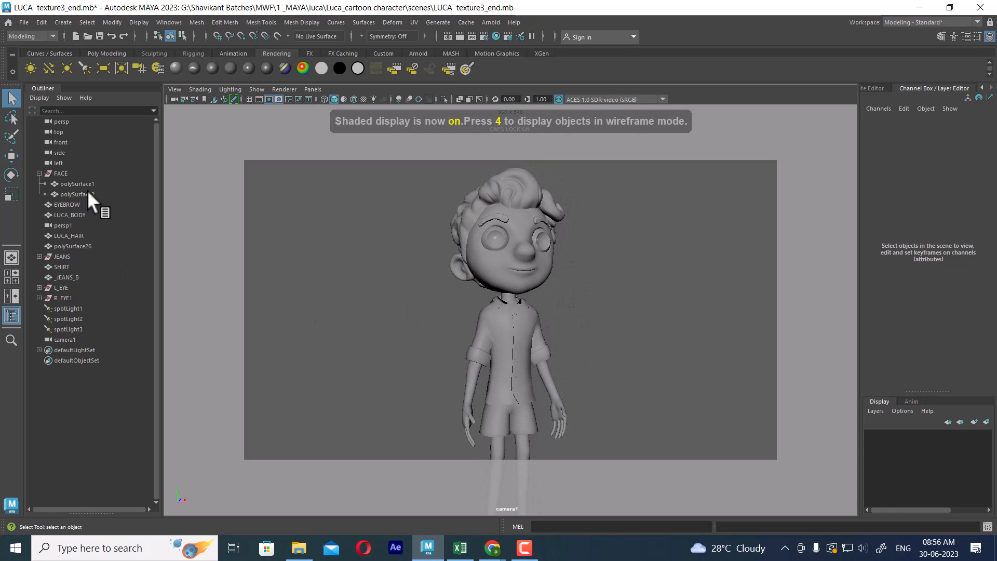
# - Examine the FACE group and its child polySurface1 on the character's head
pyautogui.click(60, 173)
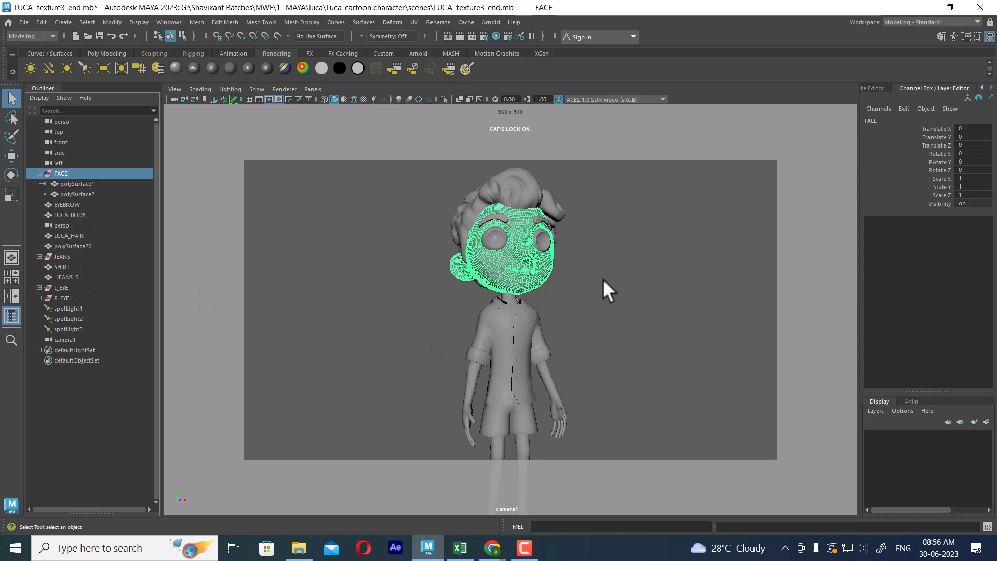
pyautogui.press('alt')
pyautogui.click(76, 431)
pyautogui.click(63, 172)
pyautogui.click(68, 184)
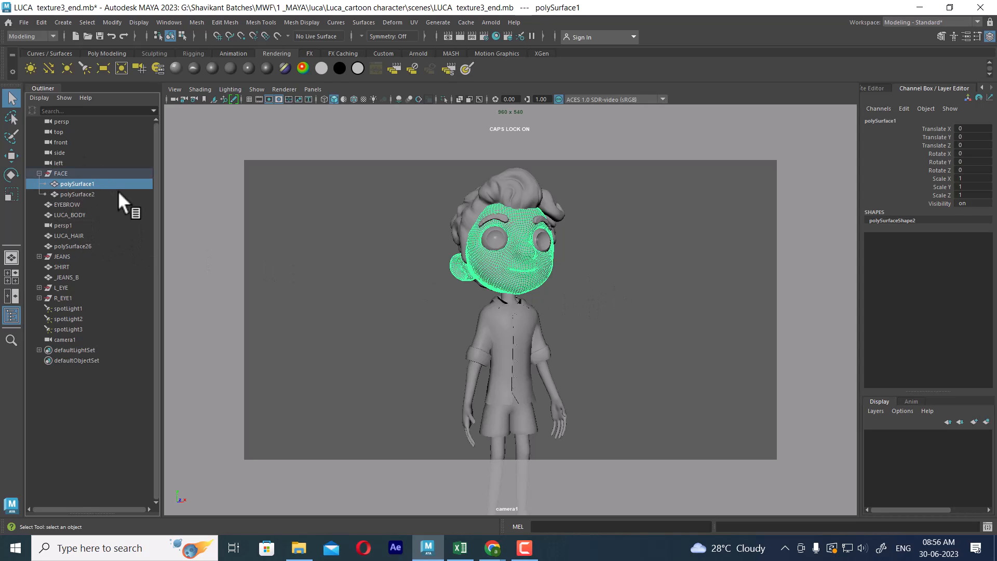
# - Expand the JEANS group and rename its child mesh polySurface29 to JEANS
pyautogui.click(57, 256)
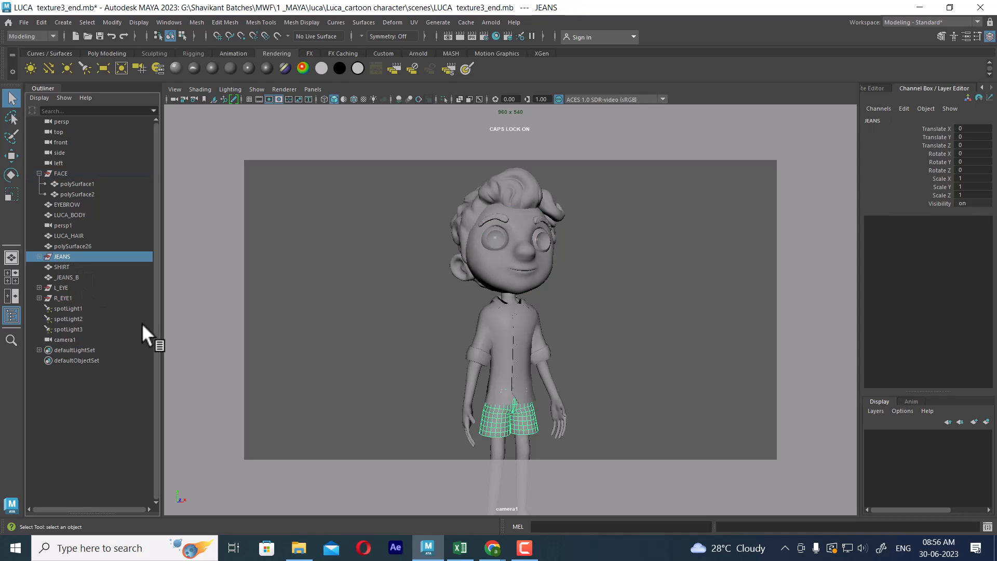
pyautogui.click(39, 257)
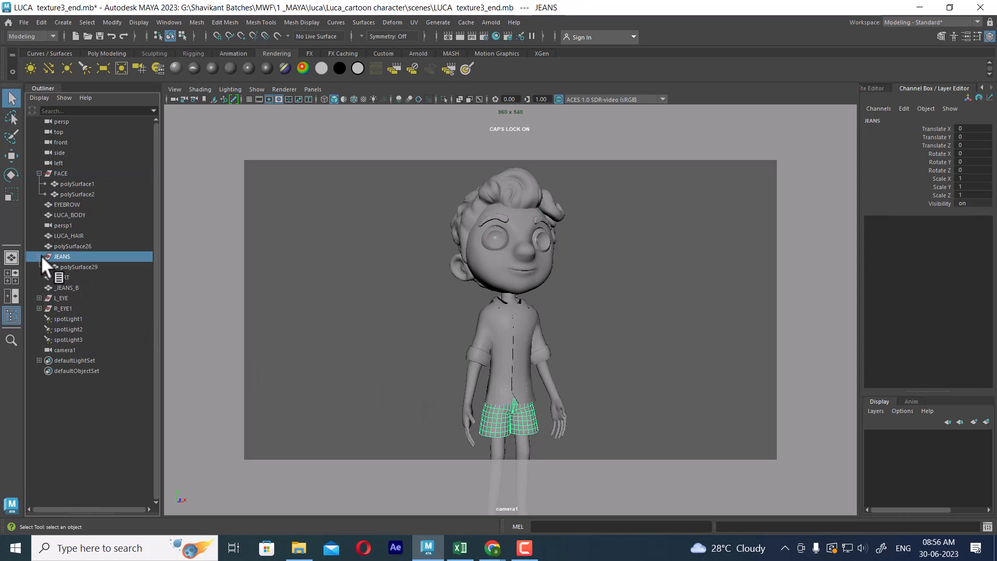
pyautogui.click(74, 266)
pyautogui.doubleClick(76, 264)
pyautogui.write('JEA')
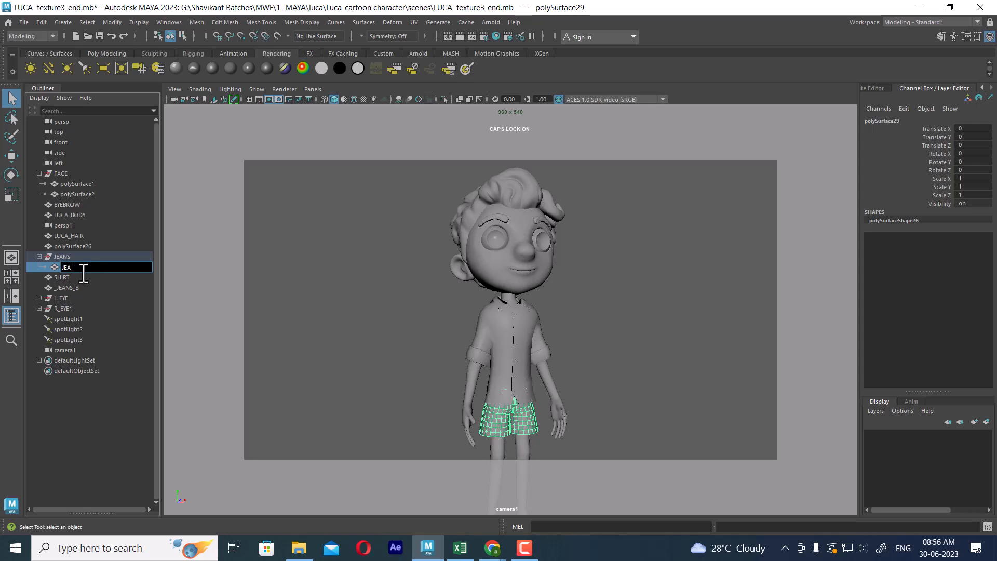
pyautogui.write('NS')
pyautogui.press('Return')
pyautogui.click(89, 443)
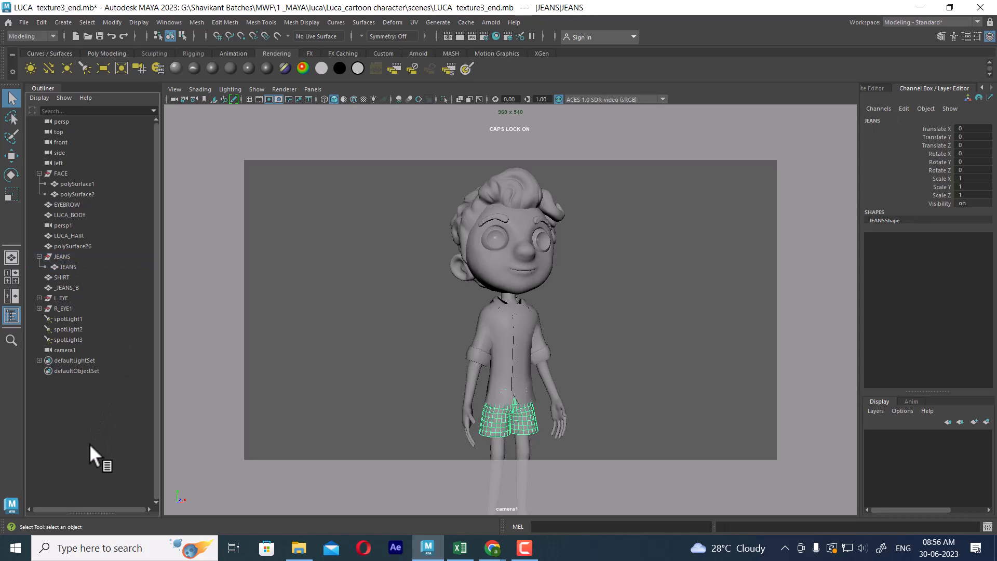
pyautogui.click(71, 267)
pyautogui.click(96, 423)
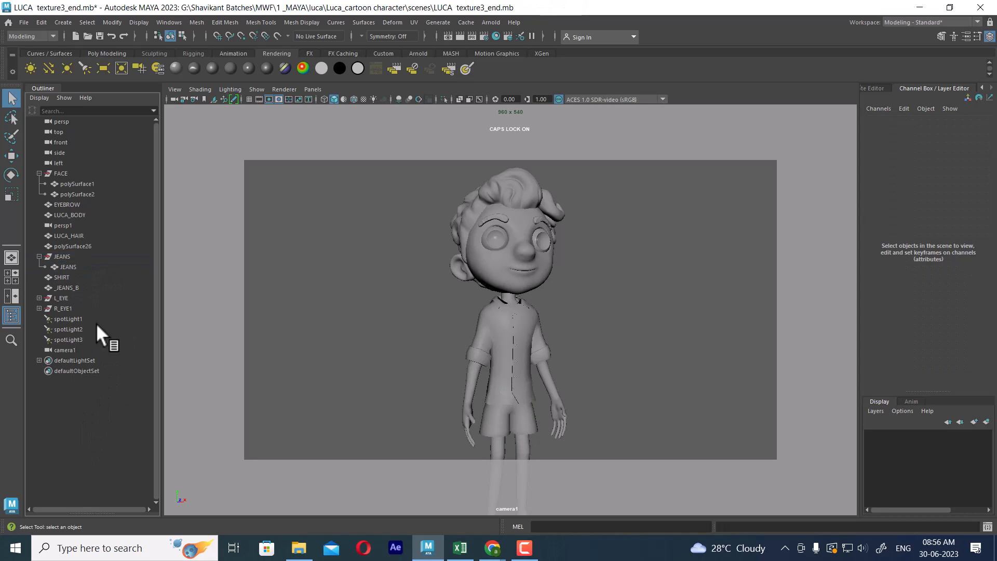
pyautogui.click(67, 267)
pyautogui.moveTo(66, 267); pyautogui.dragTo(35, 247, button='middle')
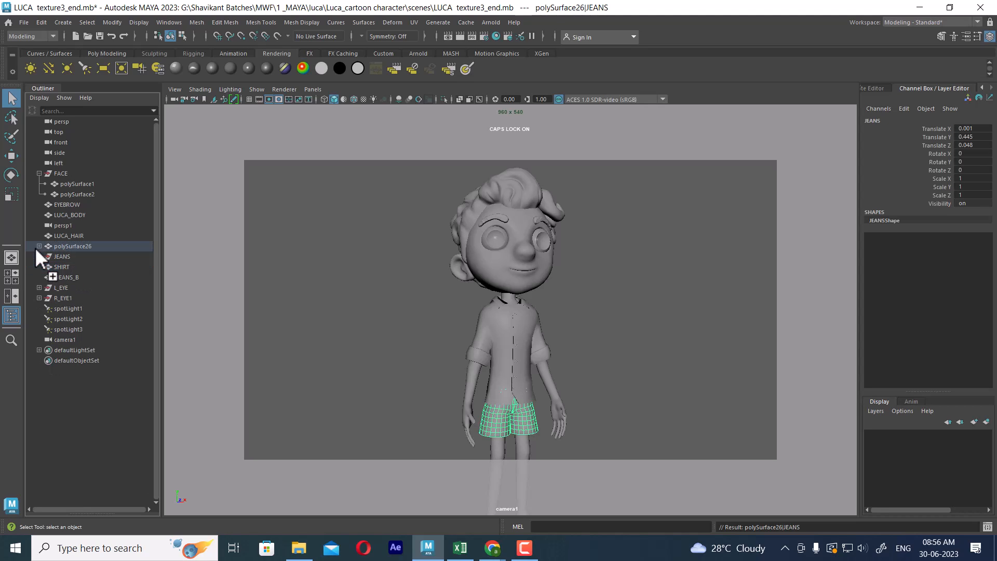
pyautogui.hotkey('ctrl', 'z')
pyautogui.click(94, 413)
# - Move the JEANS mesh out of its group to the top level and delete the empty JEANS group
pyautogui.click(70, 266)
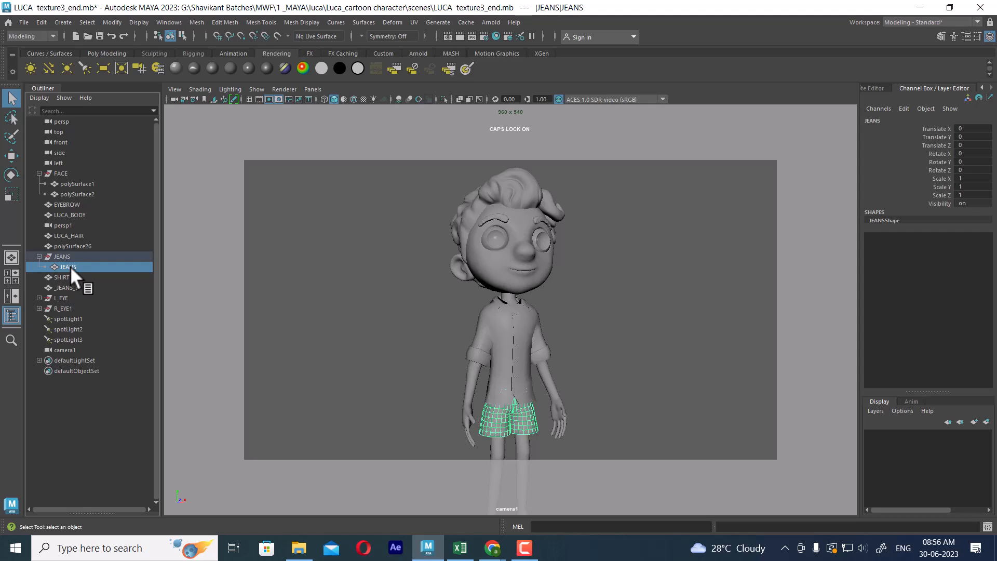
pyautogui.moveTo(70, 266); pyautogui.dragTo(72, 280, button='middle')
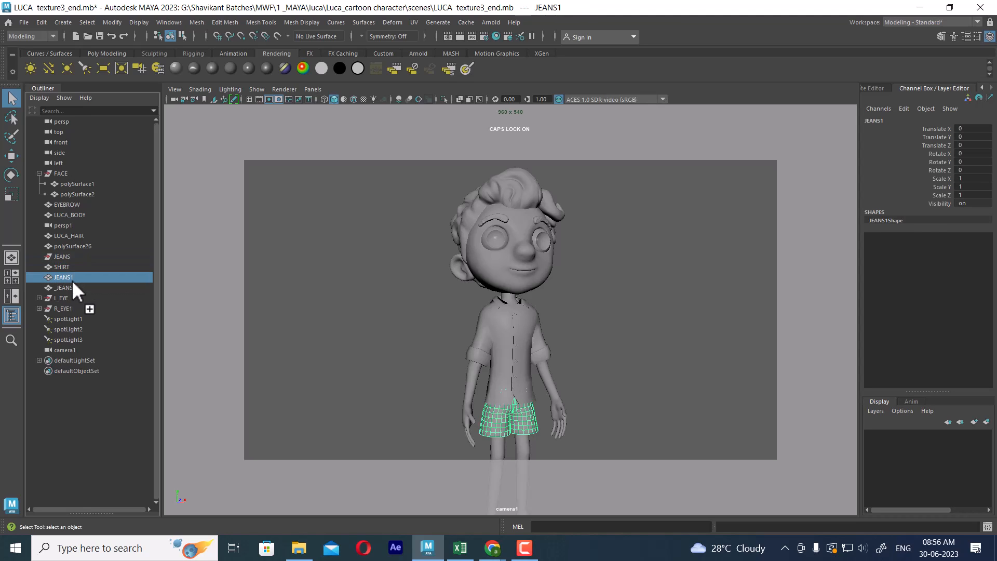
pyautogui.click(64, 255)
pyautogui.press('Delete')
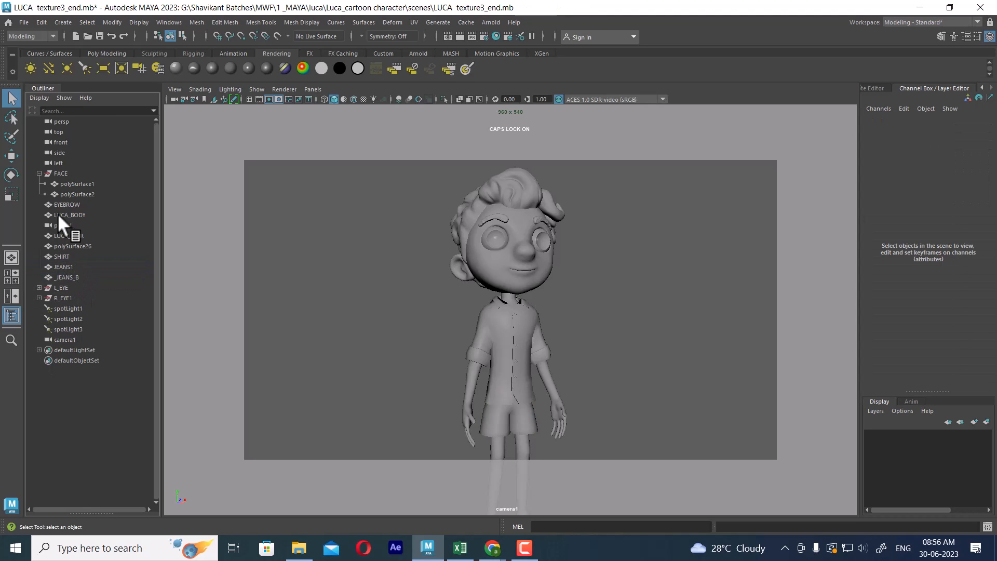
# - Rename the mesh polySurface1 inside the FACE group to FACE
pyautogui.click(61, 184)
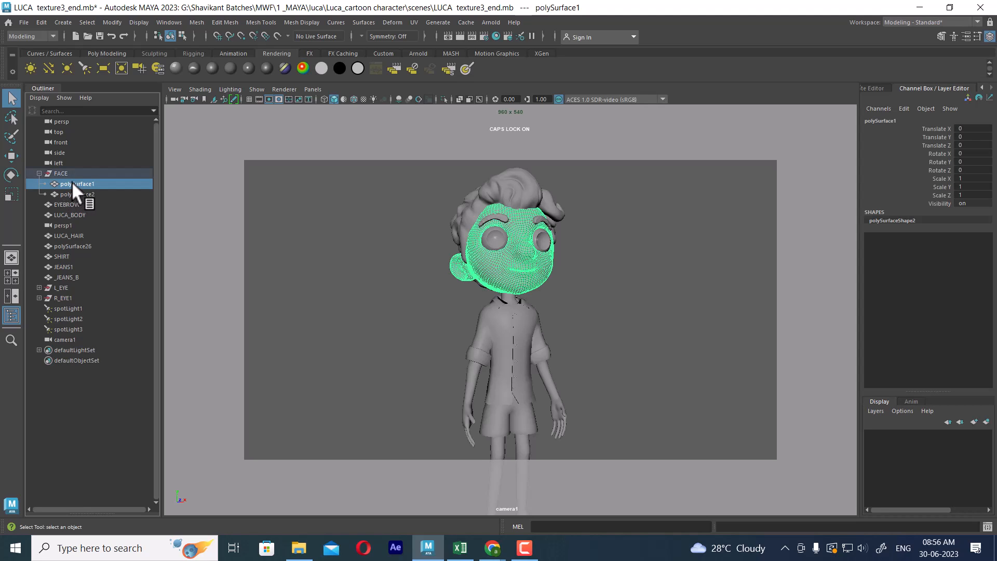
pyautogui.doubleClick(71, 182)
pyautogui.write('FAC')
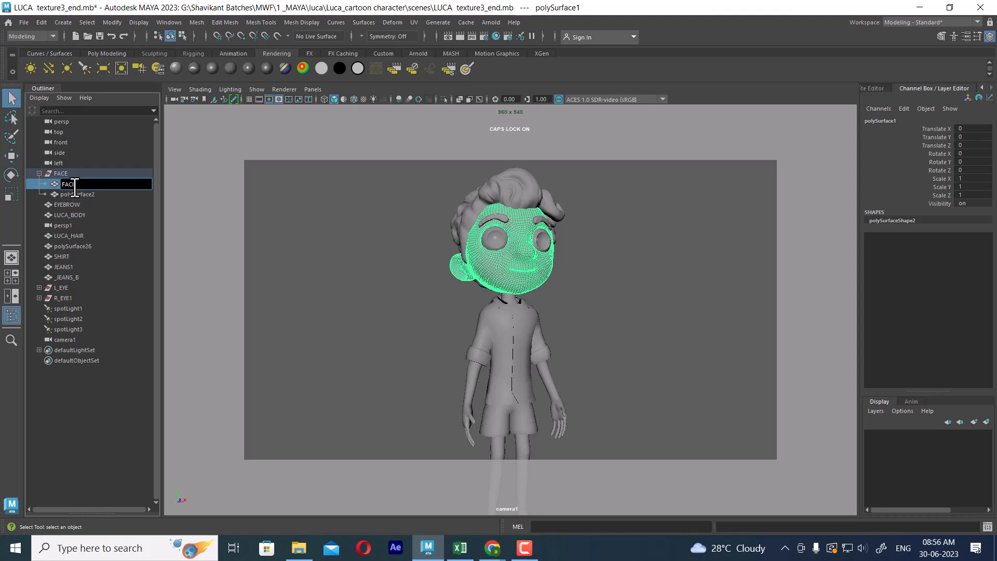
pyautogui.write('E')
pyautogui.press('Return')
# - Rename the mesh polySurface2 inside the FACE group to MOUTH
pyautogui.click(77, 193)
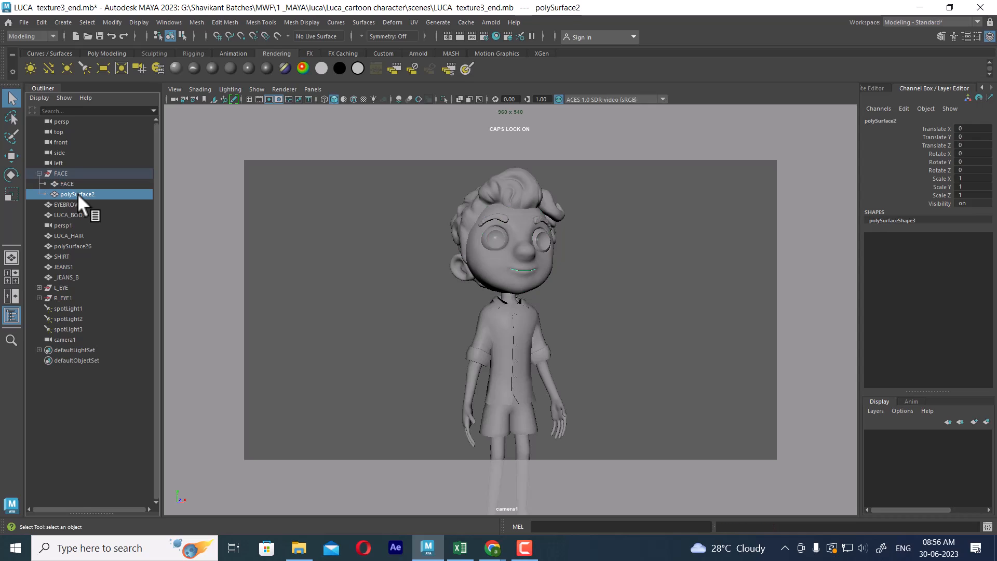
pyautogui.doubleClick(77, 193)
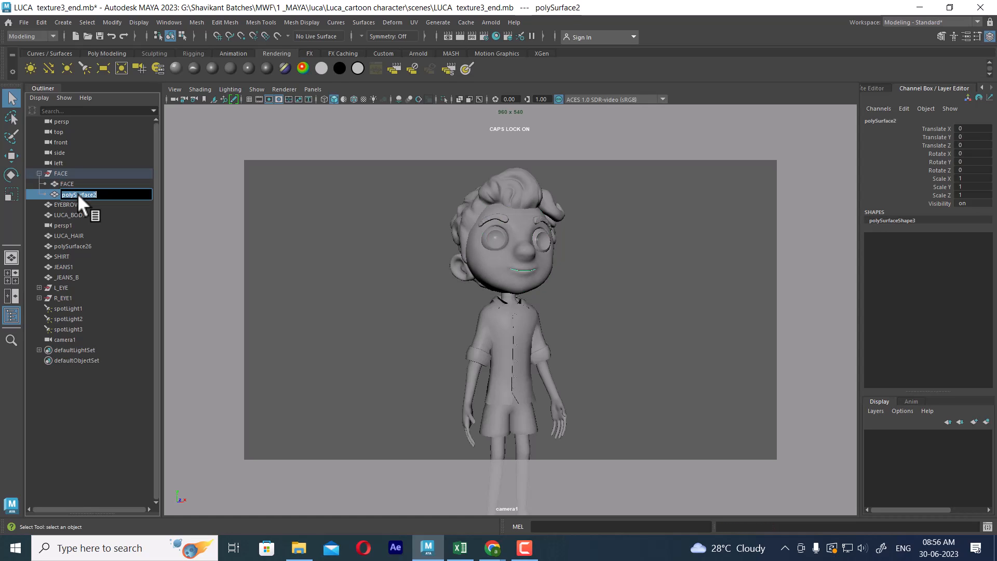
pyautogui.write('MOUTH')
pyautogui.press('Return')
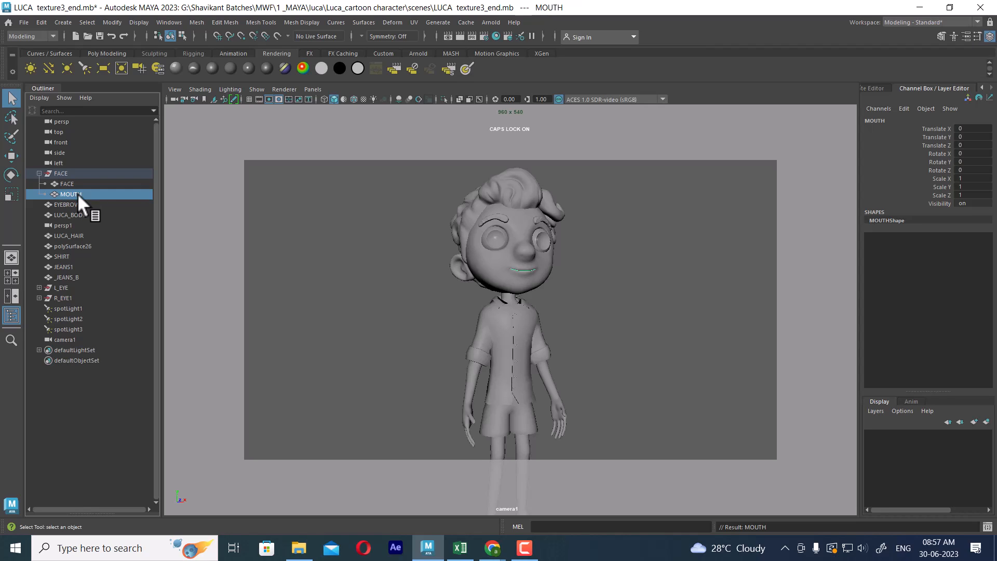
# - Move the FACE and MOUTH meshes out of the FACE group to the top level of the scene hierarchy
pyautogui.click(98, 410)
pyautogui.click(65, 184)
pyautogui.keyDown('ctrl'); pyautogui.click(69, 193); pyautogui.keyUp('ctrl')
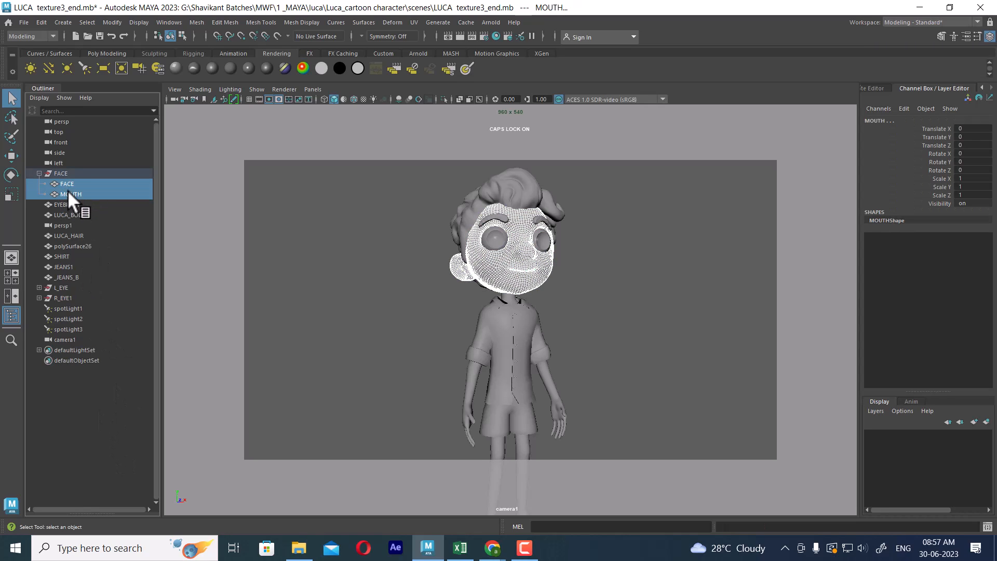
pyautogui.moveTo(64, 183); pyautogui.dragTo(58, 254, button='middle')
pyautogui.hotkey('ctrl', 'z')
pyautogui.hotkey('ctrl', 'z')
pyautogui.click(62, 247)
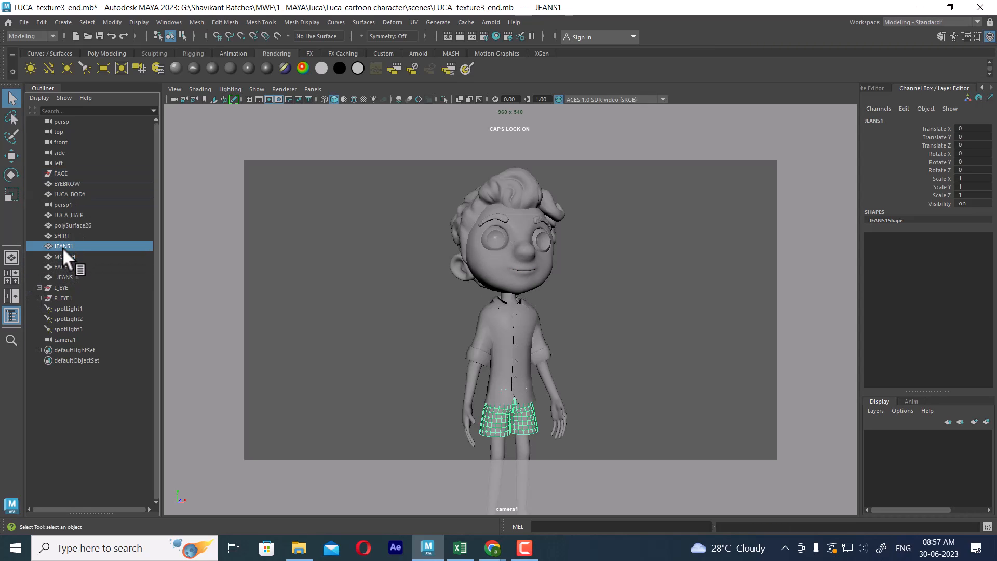
# - Check which parts of the character the FACE group and the eyebrow, body, hair, mouth and face meshes correspond to
pyautogui.click(55, 171)
pyautogui.moveTo(54, 170); pyautogui.dragTo(33, 169, button='middle')
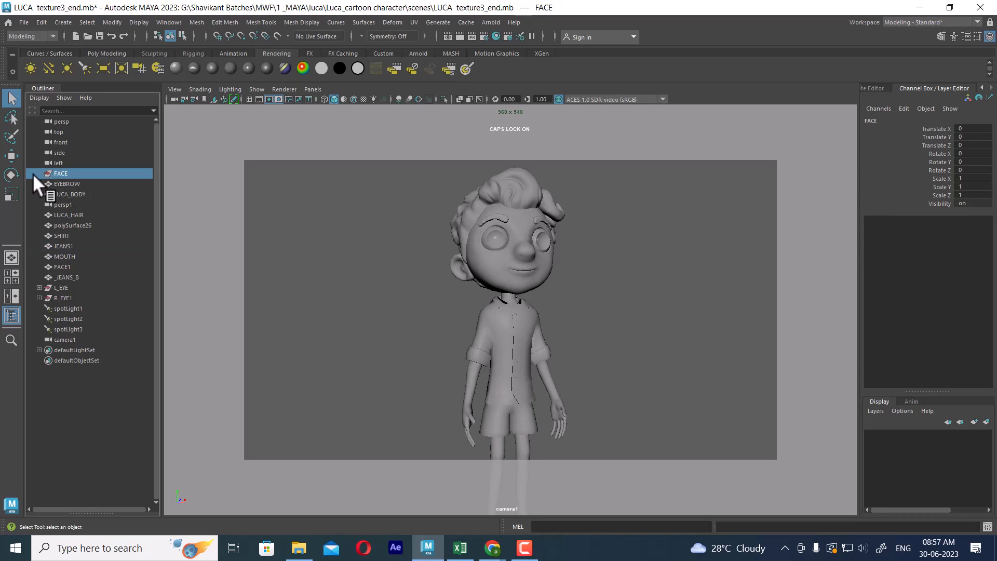
pyautogui.click(70, 184)
pyautogui.click(68, 193)
pyautogui.click(75, 215)
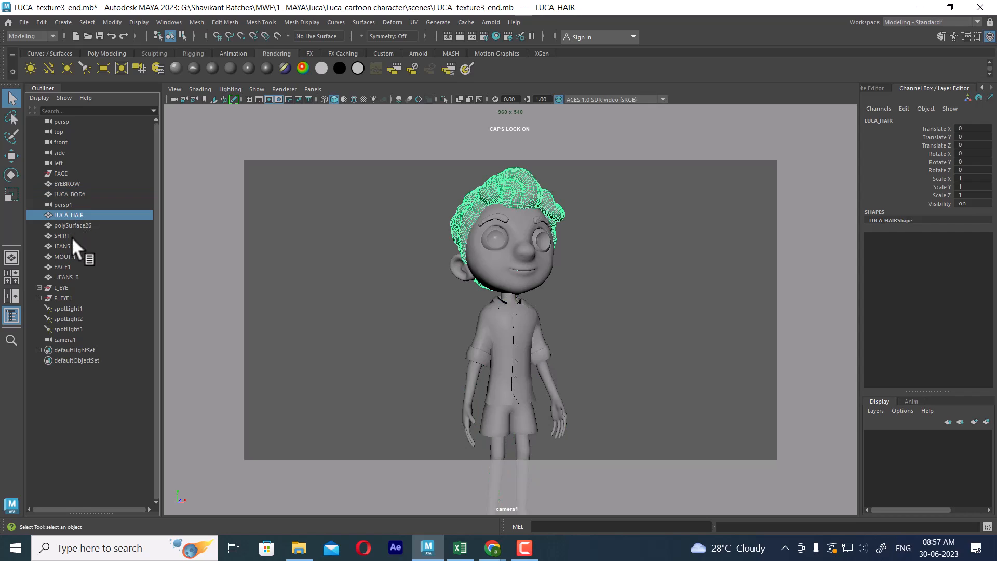
pyautogui.click(69, 256)
pyautogui.click(65, 266)
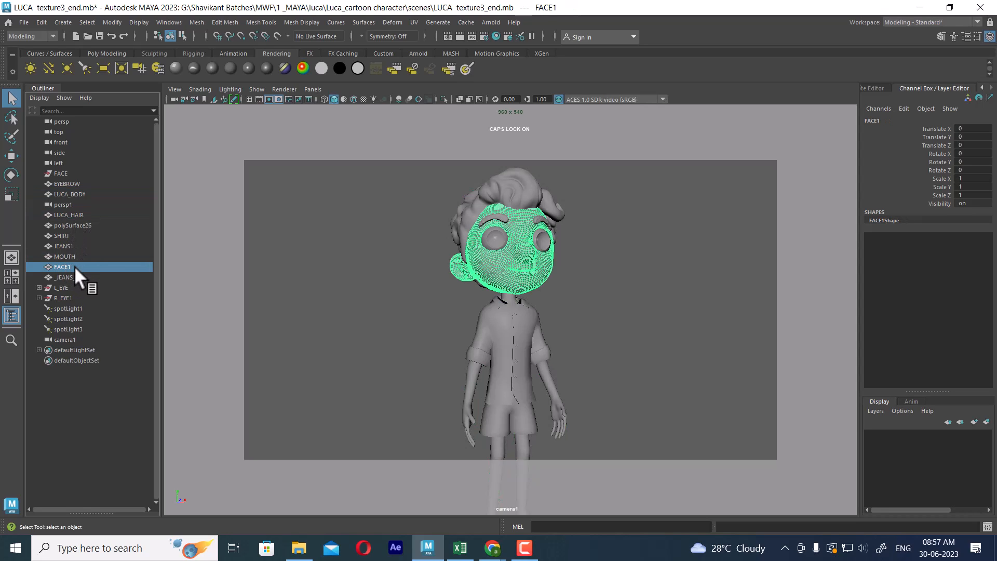
# - Try the names FACE2 and FACE3 on the ungrouped face mesh
pyautogui.doubleClick(67, 265)
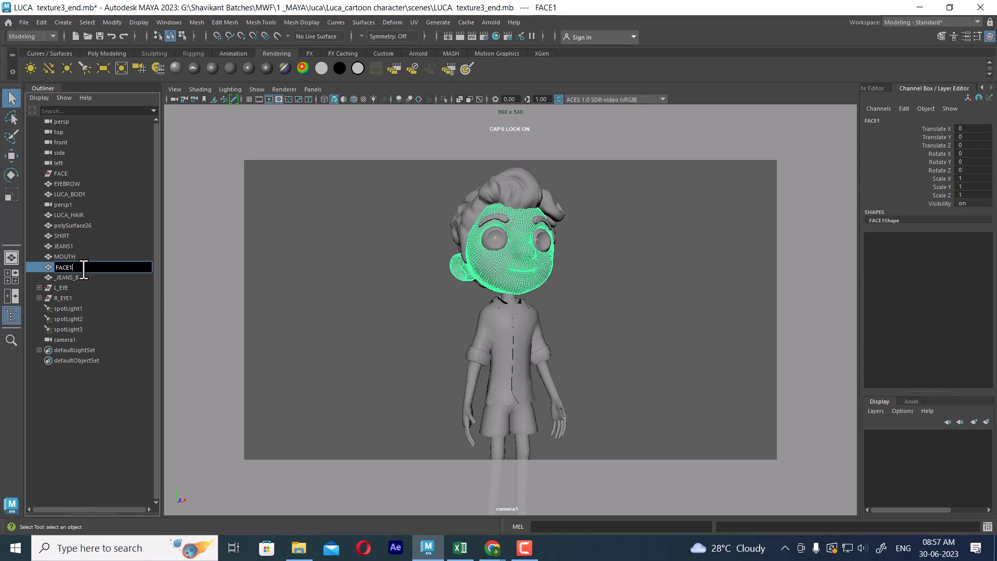
pyautogui.press('BackSpace')
pyautogui.write('2')
pyautogui.press('Return')
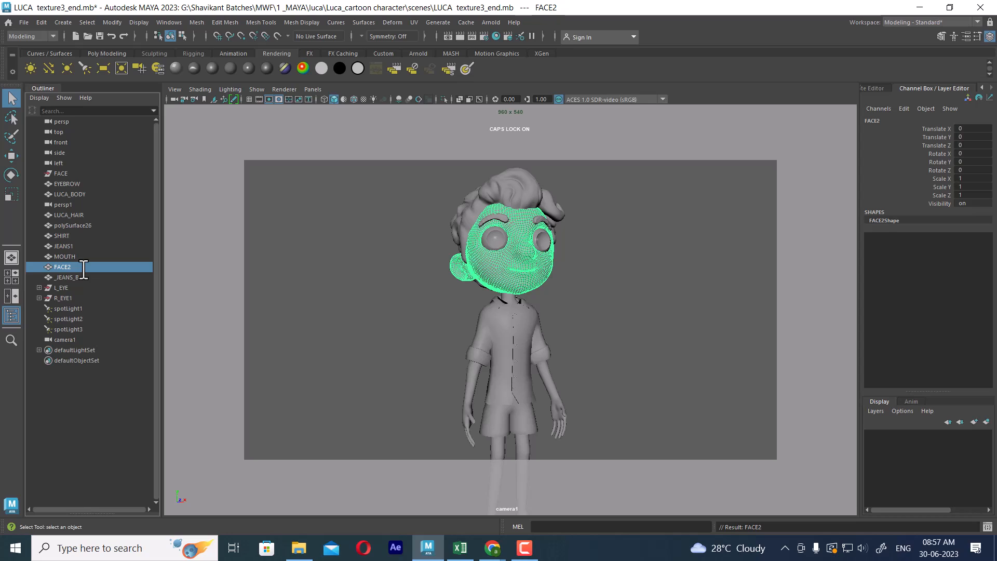
pyautogui.doubleClick(81, 267)
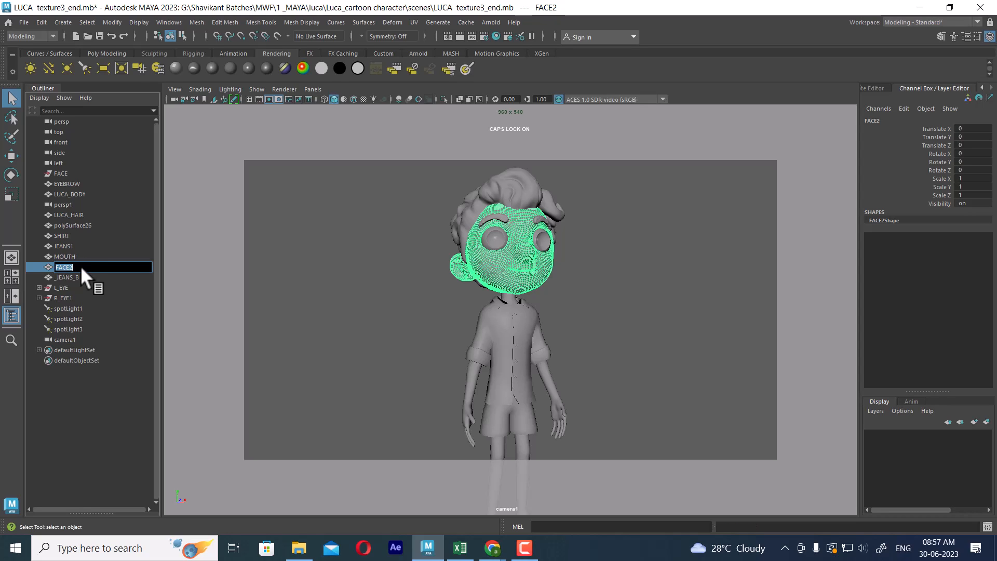
pyautogui.write('3')
pyautogui.press('Return')
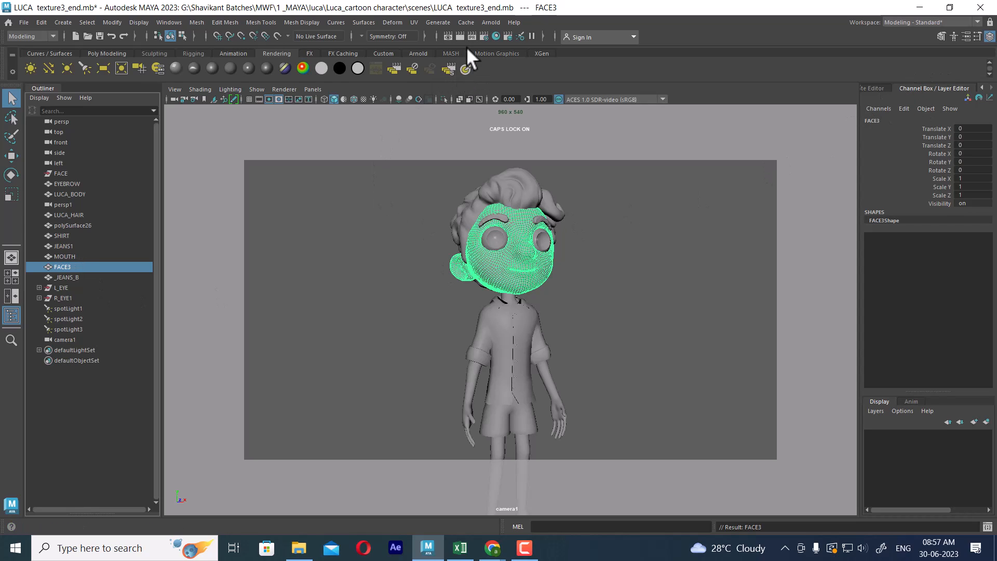
# - Rename the ungrouped face mesh as LUCA_FACE
pyautogui.doubleClick(70, 266)
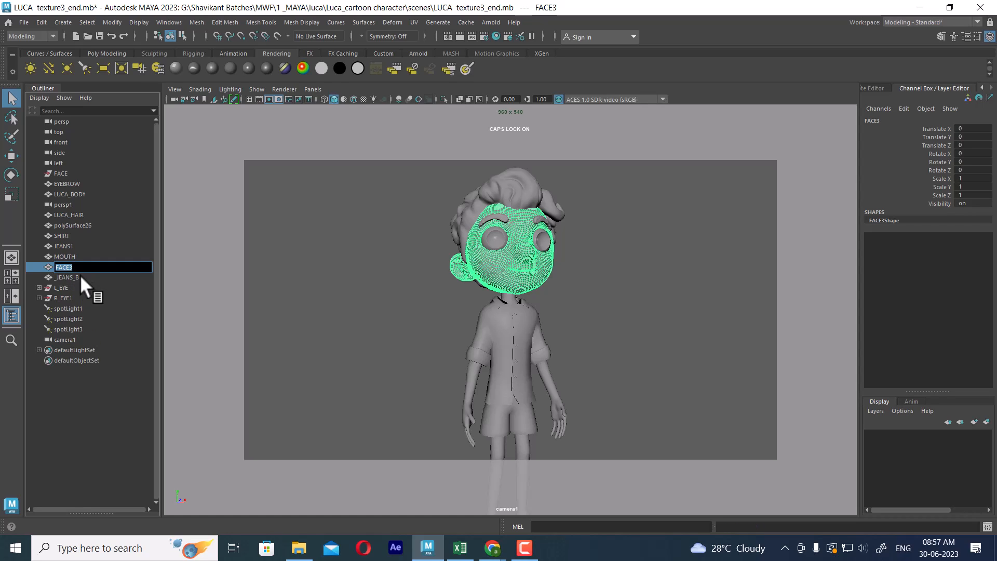
pyautogui.write('LUCA_')
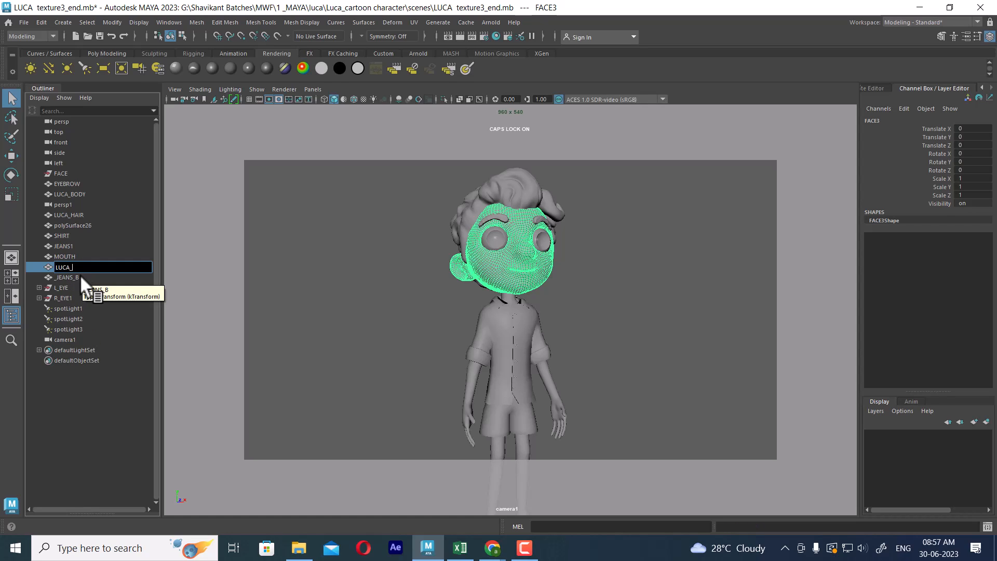
pyautogui.write('FACE')
pyautogui.press('Return')
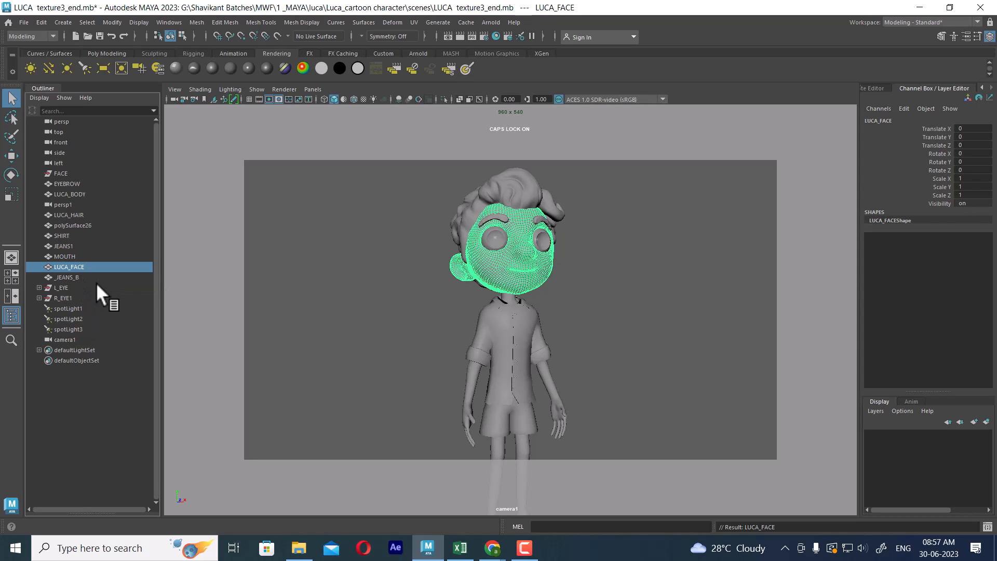
# - Delete the empty FACE group from the scene
pyautogui.click(72, 278)
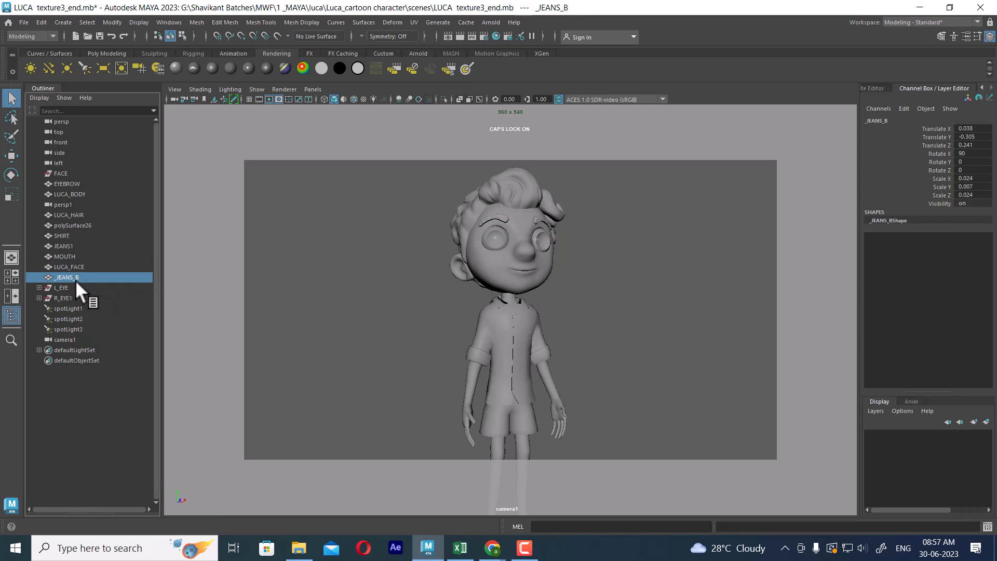
pyautogui.click(57, 173)
pyautogui.press('Delete')
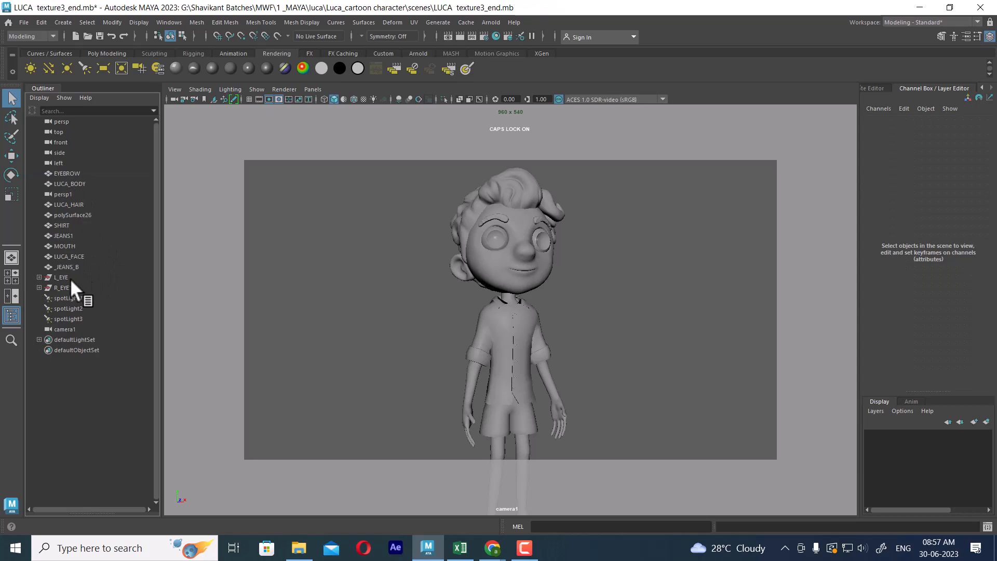
# - Check the L_EYE and R_EYE1 groups and delete the extra persp1 camera
pyautogui.click(60, 278)
pyautogui.click(69, 286)
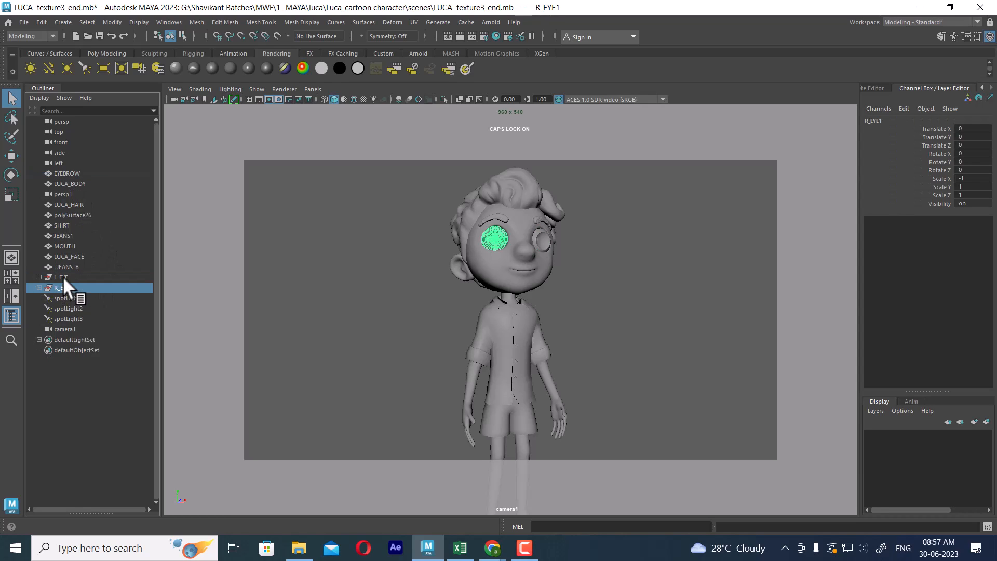
pyautogui.click(63, 278)
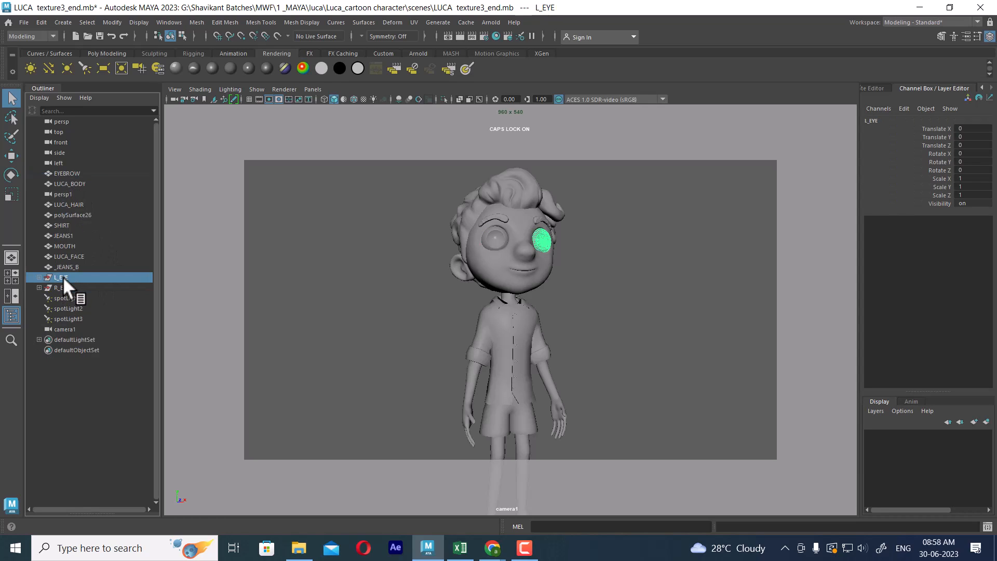
pyautogui.click(69, 174)
pyautogui.click(60, 194)
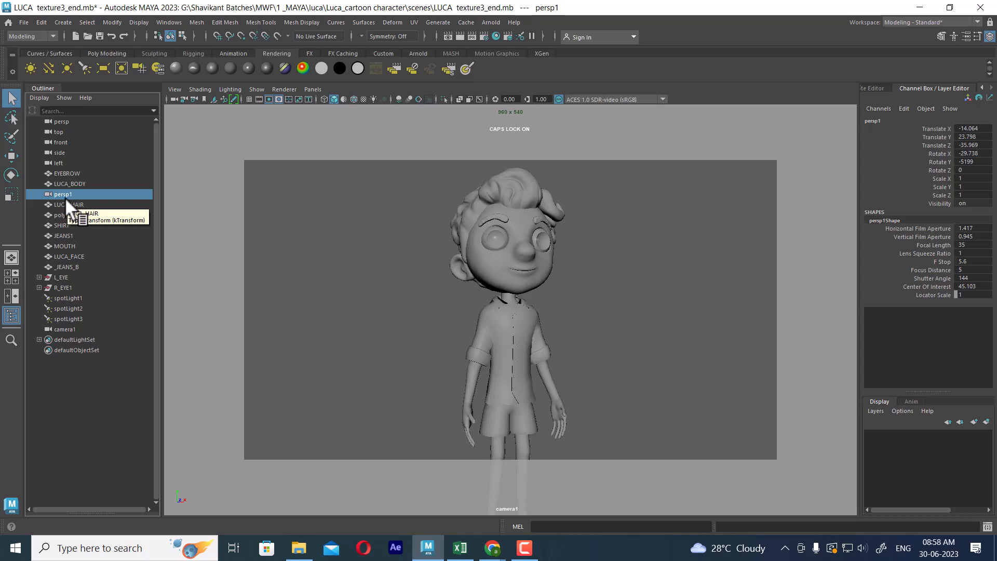
pyautogui.press('Delete')
# - Rename the first spotlight, spotLight1, as KEY
pyautogui.click(75, 287)
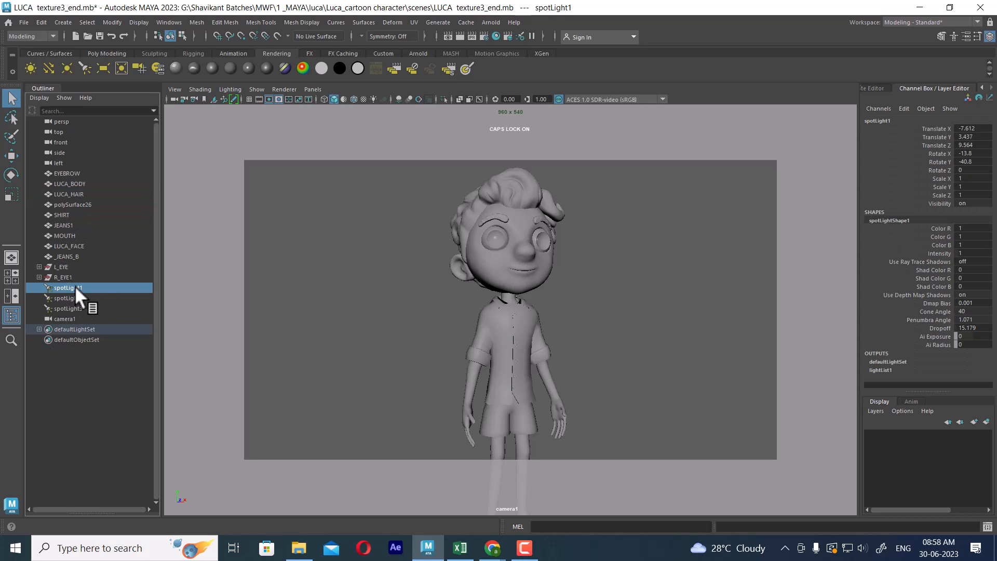
pyautogui.scroll(-8, 390, 213)
pyautogui.keyDown('alt'); pyautogui.moveTo(415, 301); pyautogui.dragTo(478, 314); pyautogui.keyUp('alt')
pyautogui.moveTo(478, 315)
pyautogui.keyDown('alt'); pyautogui.mouseDown(button='right')
pyautogui.moveTo(493, 292)
pyautogui.moveTo(488, 306)
pyautogui.mouseUp(button='right'); pyautogui.keyUp('alt')
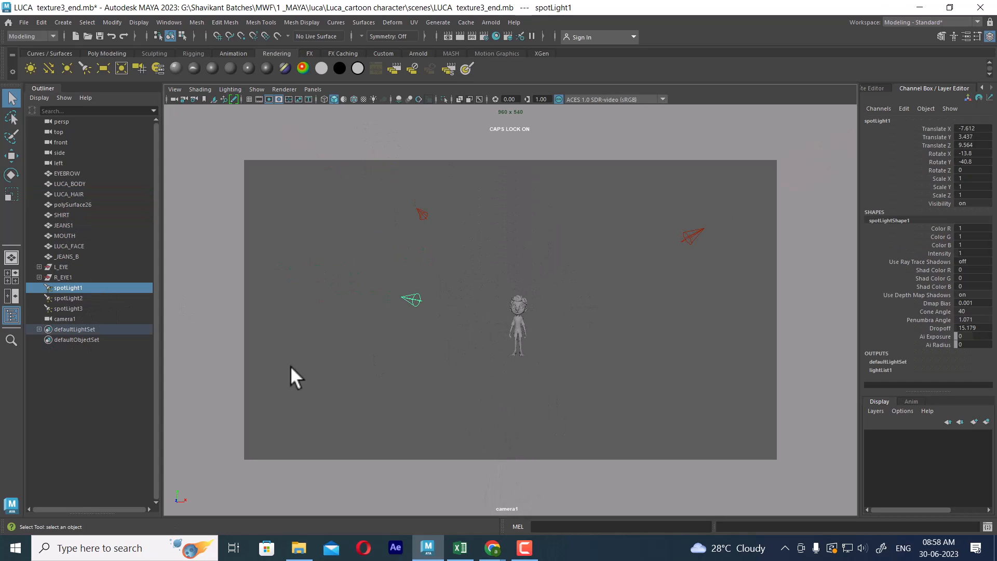
pyautogui.doubleClick(73, 287)
pyautogui.write('K')
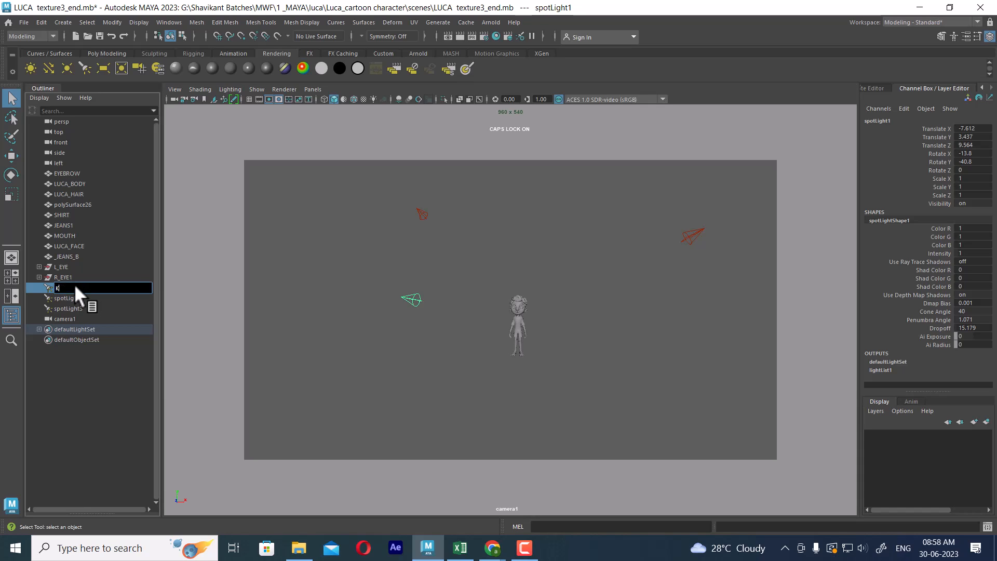
pyautogui.write('EY')
pyautogui.press('Return')
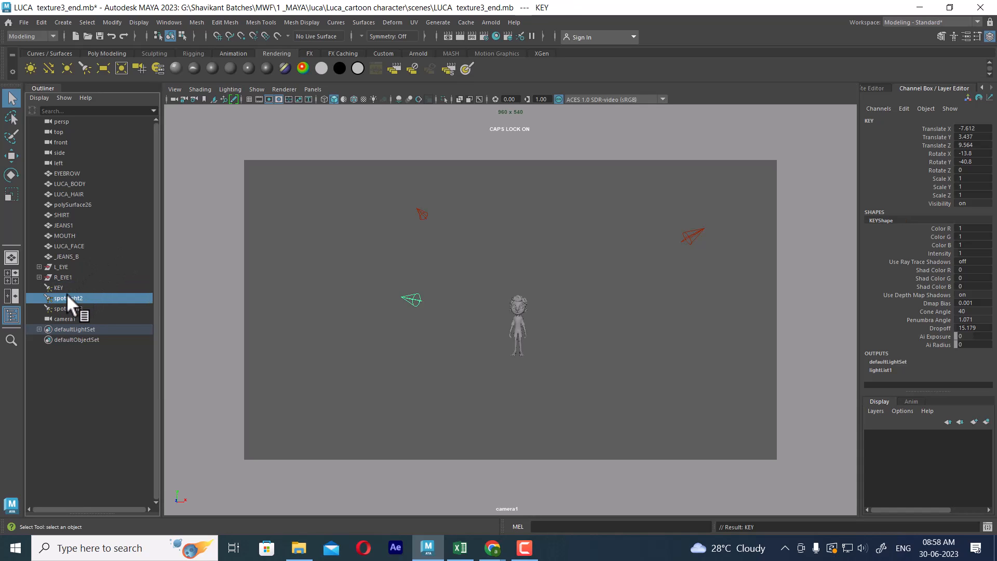
# - Rename spotLight2 as FILL and spotLight3 as RIM
pyautogui.doubleClick(67, 298)
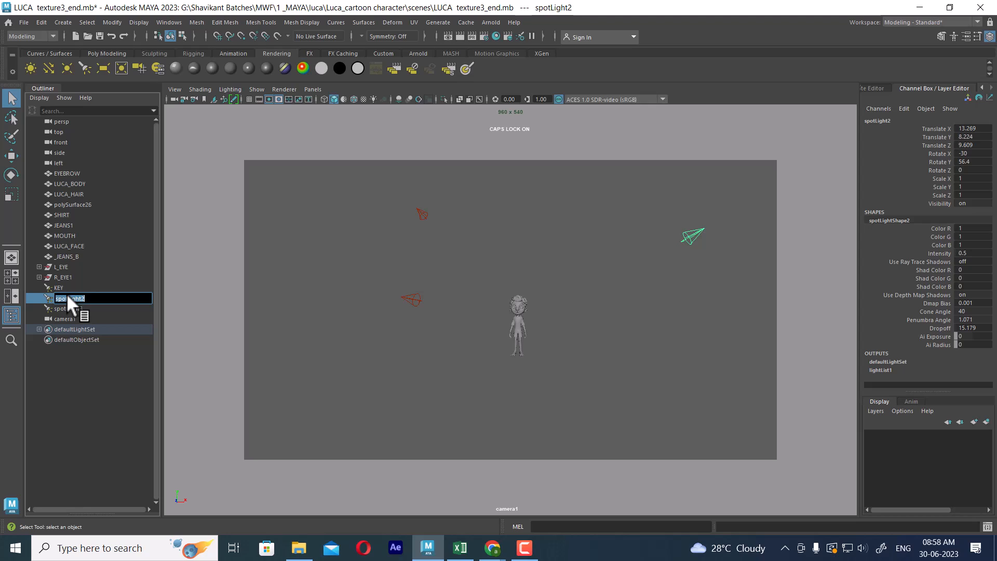
pyautogui.write('FILL')
pyautogui.press('Return')
pyautogui.doubleClick(70, 307)
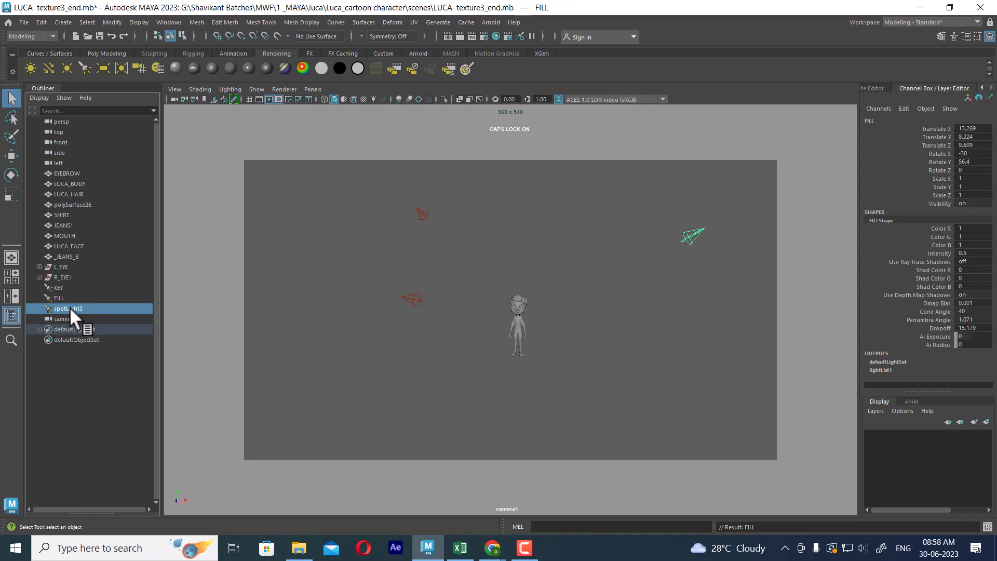
pyautogui.write('RIM')
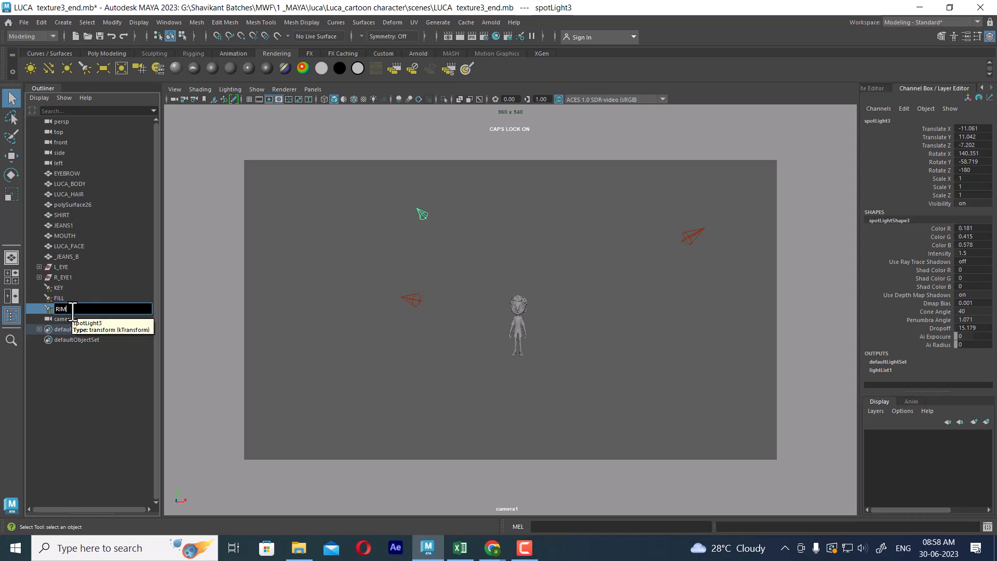
pyautogui.press('Return')
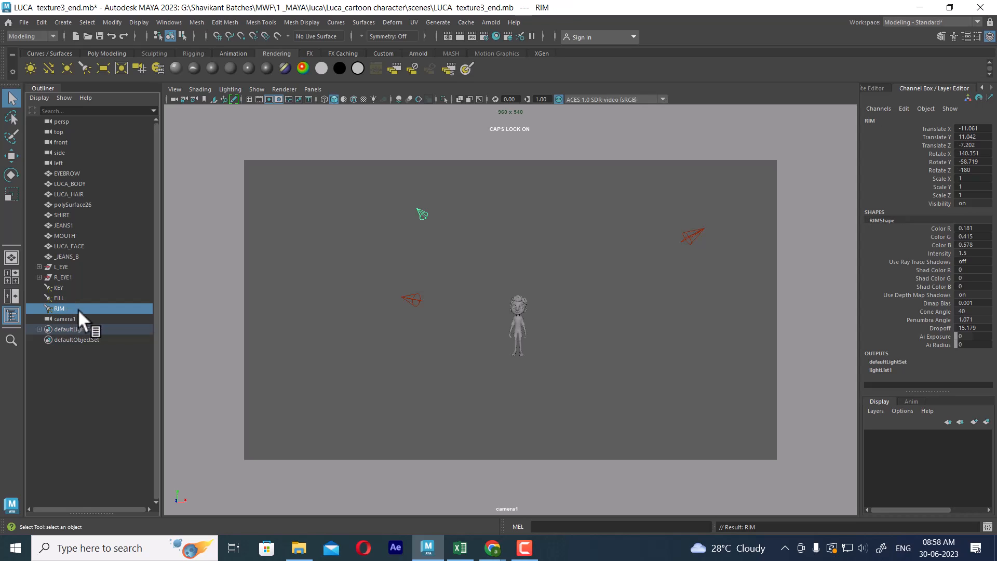
pyautogui.click(71, 437)
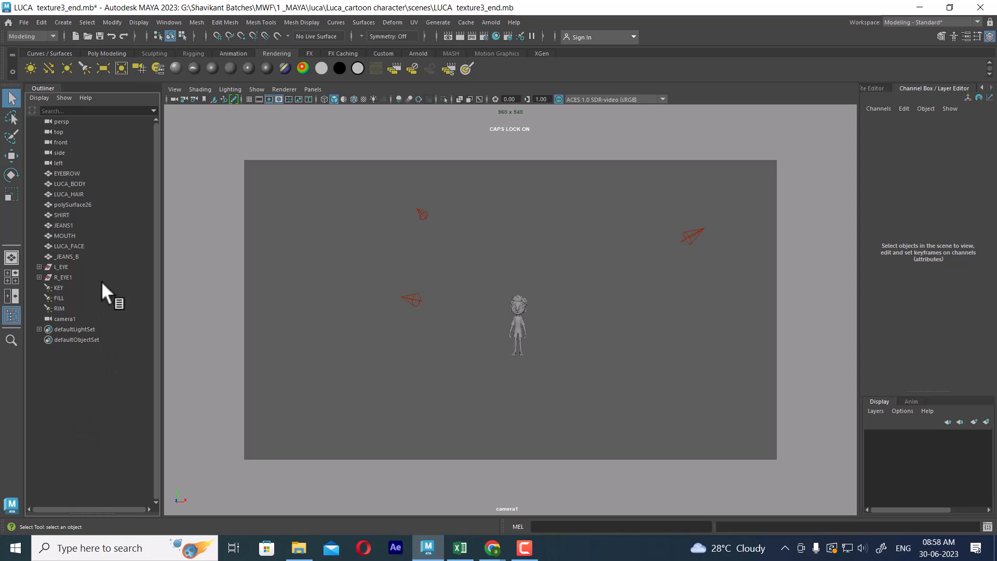
# - Select the whole character and save the scene as a new Maya Binary file named LUCA RIGGING in the scenes folder
pyautogui.moveTo(555, 287); pyautogui.dragTo(480, 397)
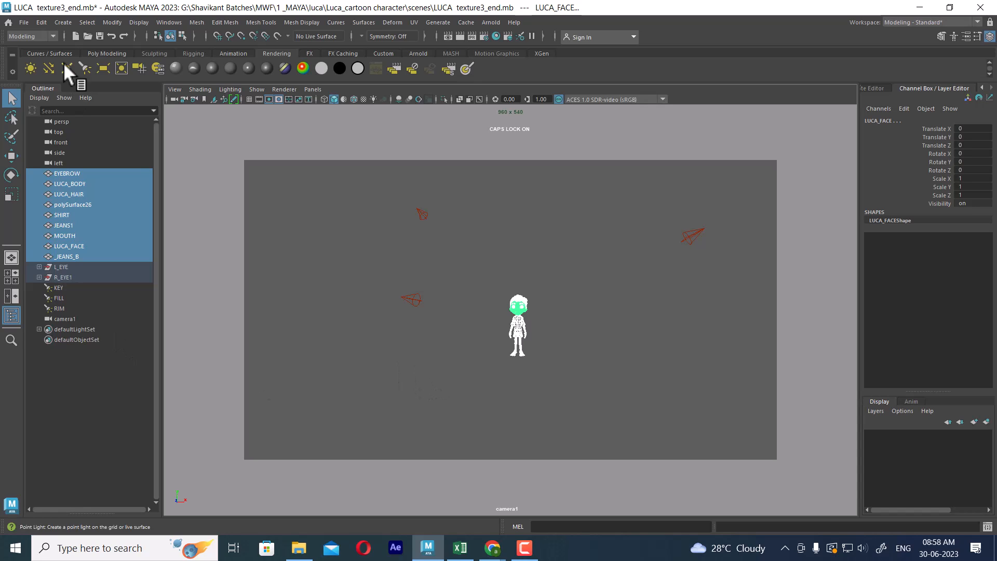
pyautogui.click(25, 22)
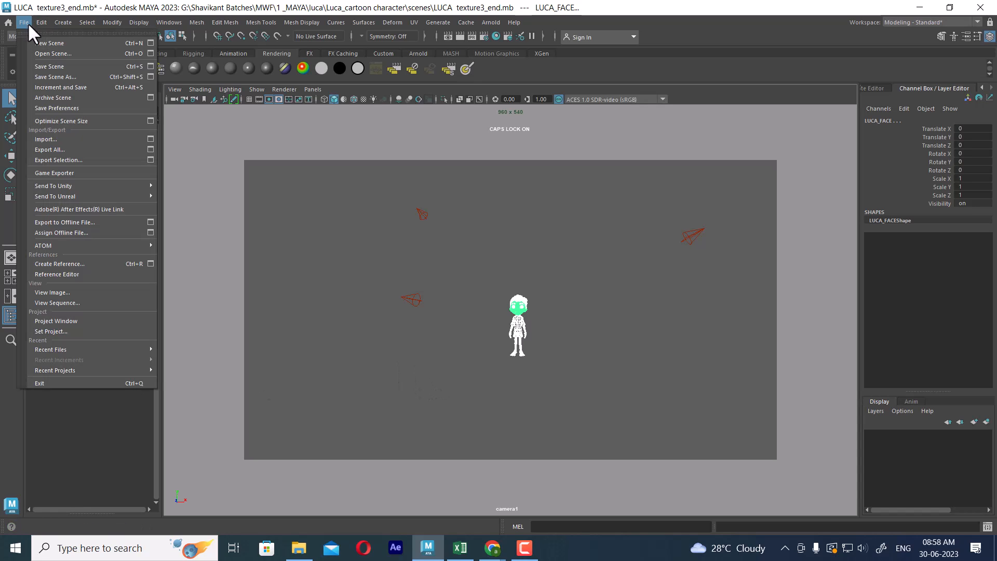
pyautogui.click(86, 76)
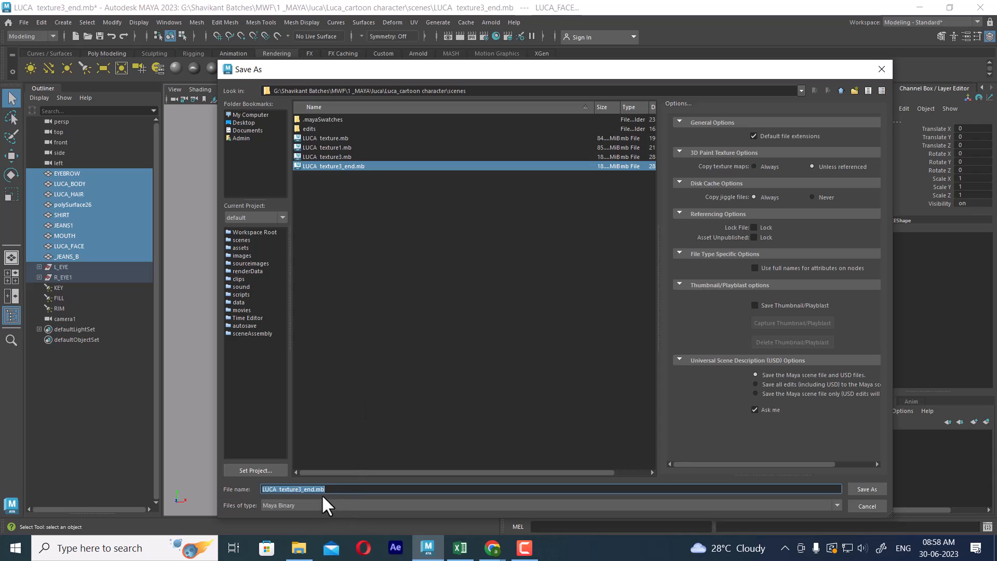
pyautogui.click(284, 489)
pyautogui.moveTo(281, 489); pyautogui.dragTo(359, 479)
pyautogui.press('BackSpace')
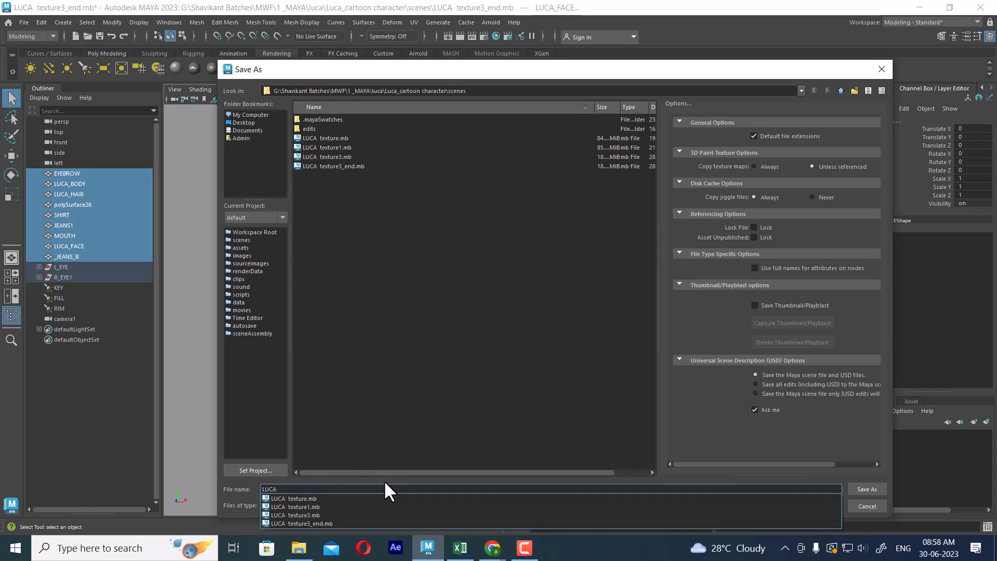
pyautogui.write('RIGGING')
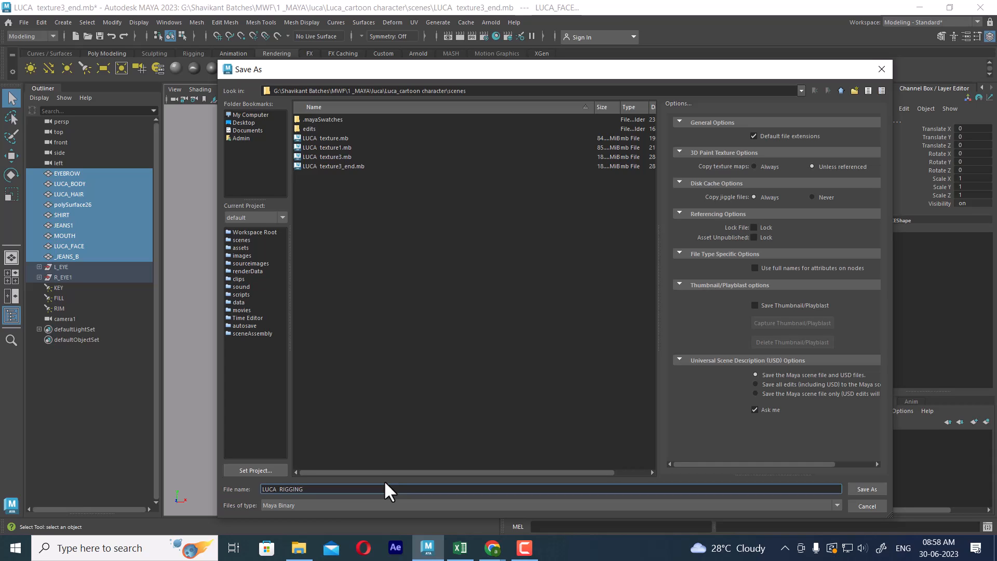
pyautogui.press('Return')
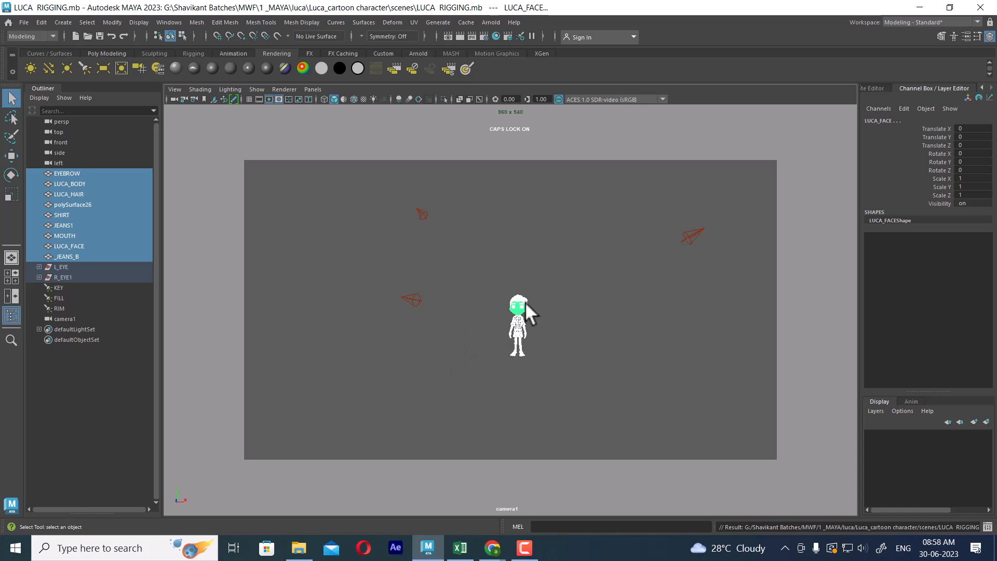
# - Group all the character's meshes from EYEBROW through the R_EYE1 group into one new group
pyautogui.scroll(5, 598, 359)
pyautogui.scroll(1, 586, 349)
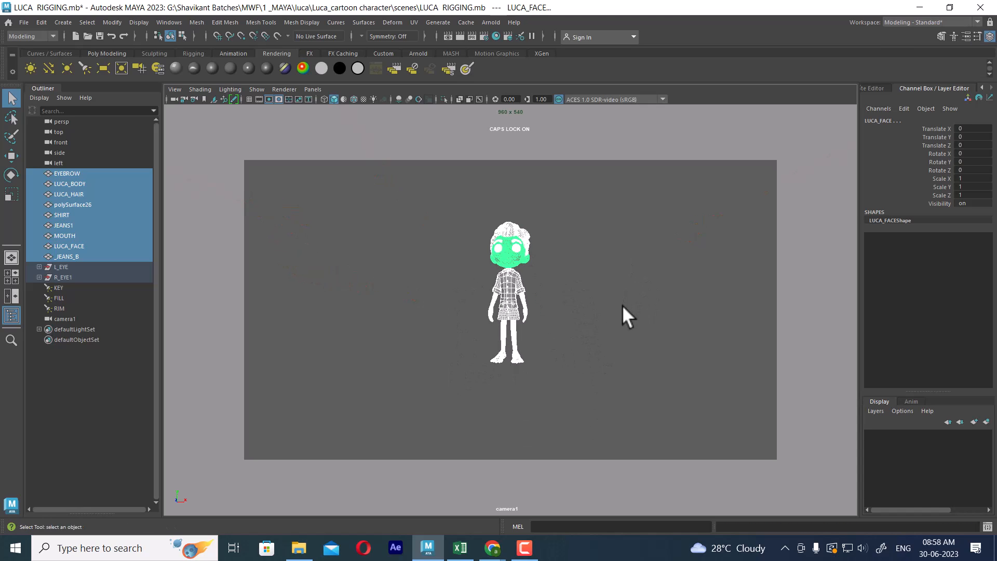
pyautogui.click(86, 408)
pyautogui.click(63, 276)
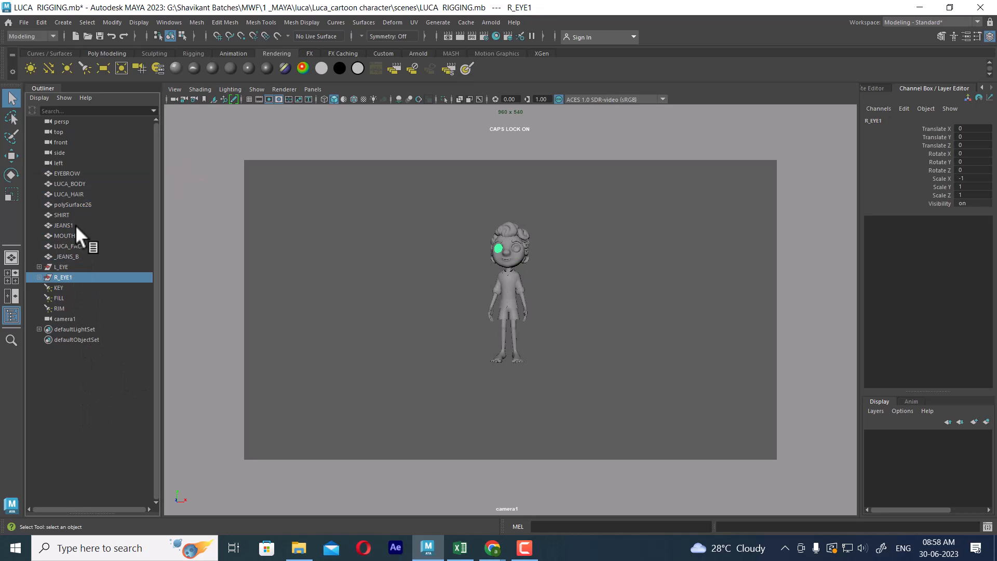
pyautogui.keyDown('shift'); pyautogui.click(67, 171); pyautogui.keyUp('shift')
pyautogui.hotkey('ctrl', 'g')
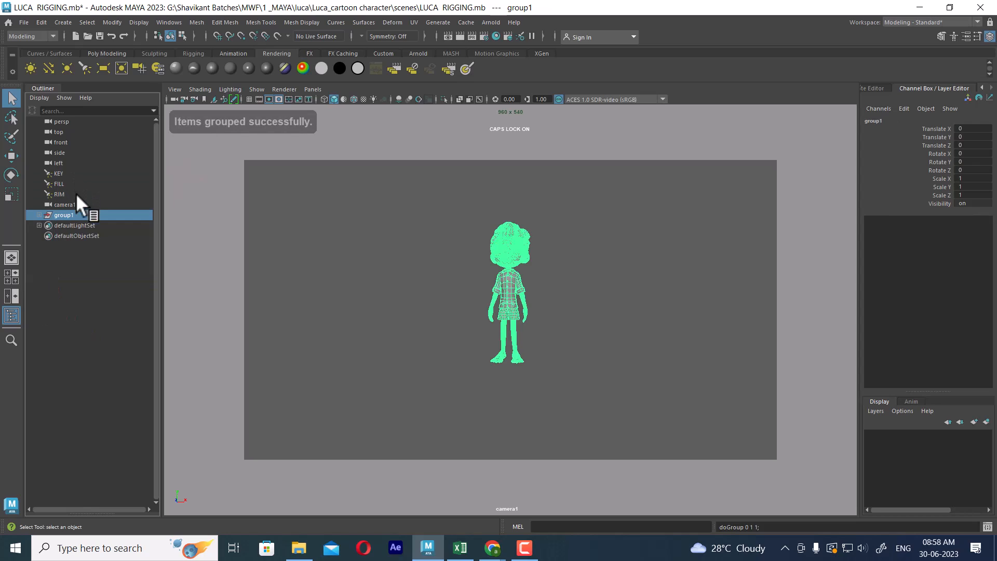
# - Rename the new character group as LUCA and check that it selects the whole character
pyautogui.doubleClick(66, 215)
pyautogui.write('LU')
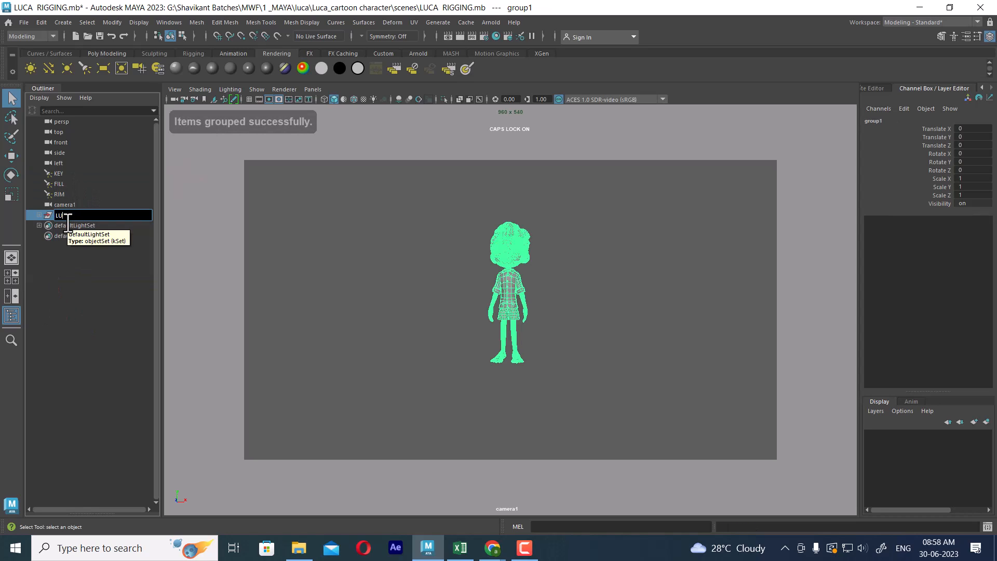
pyautogui.write('CA')
pyautogui.press('Return')
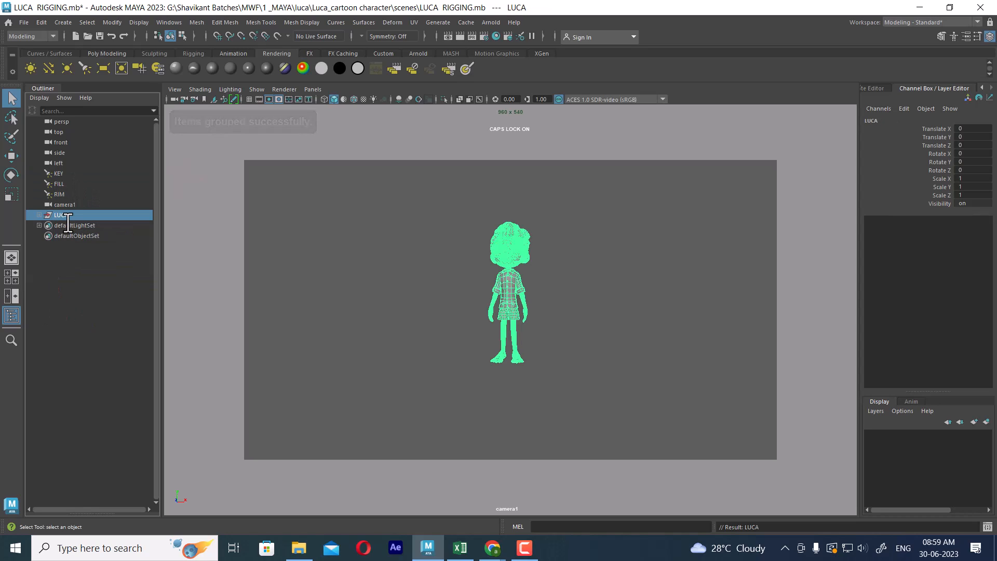
pyautogui.click(69, 332)
pyautogui.click(69, 215)
# - Turn off the resolution gate display in the camera1 view of the character
pyautogui.scroll(5, 684, 325)
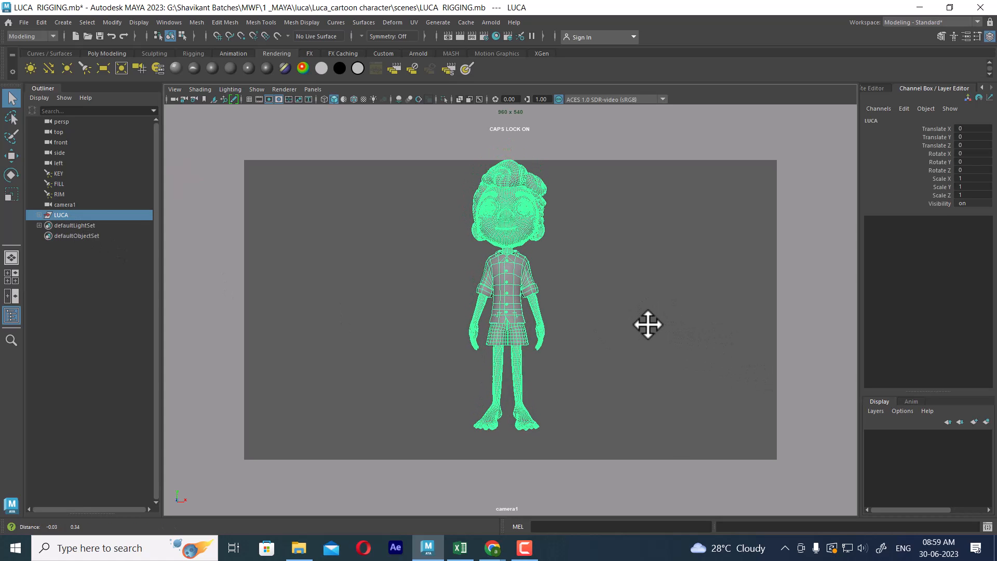
pyautogui.keyDown('alt'); pyautogui.moveTo(647, 325); pyautogui.dragTo(617, 353); pyautogui.keyUp('alt')
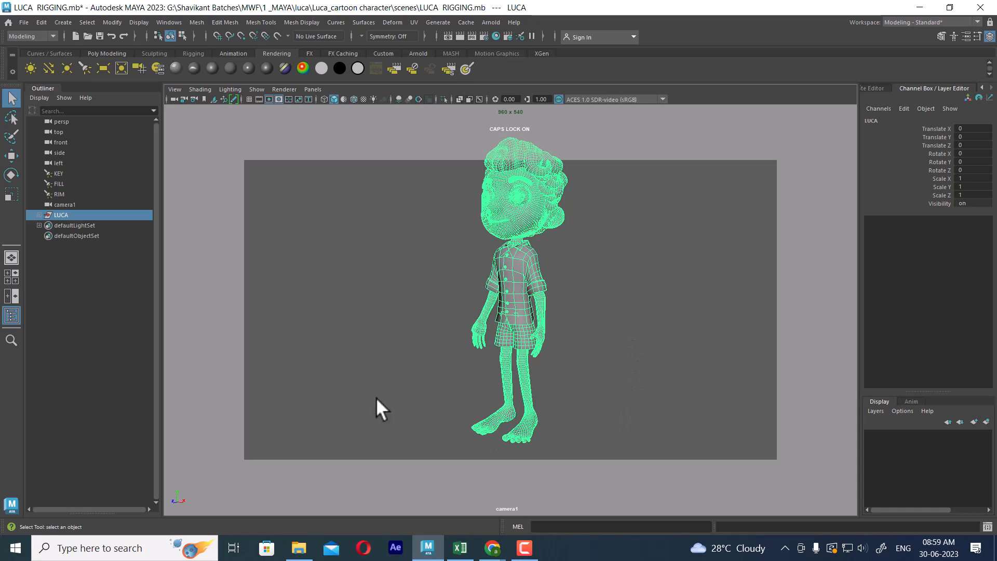
pyautogui.click(277, 99)
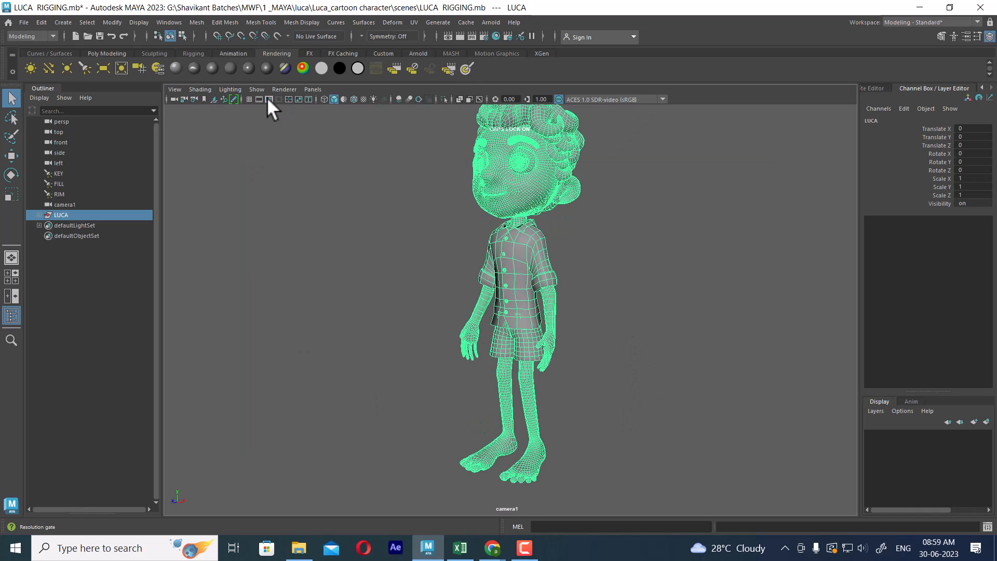
pyautogui.keyDown('alt'); pyautogui.moveTo(570, 241); pyautogui.dragTo(602, 328, button='right'); pyautogui.keyUp('alt')
pyautogui.keyDown('alt'); pyautogui.moveTo(601, 328); pyautogui.dragTo(677, 345); pyautogui.keyUp('alt')
pyautogui.keyDown('alt'); pyautogui.moveTo(677, 345); pyautogui.dragTo(627, 310, button='right'); pyautogui.keyUp('alt')
# - Change the single view to the front view, looking at the character's body and legs
pyautogui.press('space')
pyautogui.moveTo(626, 297); pyautogui.dragTo(631, 322)
pyautogui.keyDown('alt'); pyautogui.moveTo(613, 323); pyautogui.dragTo(552, 318, button='right'); pyautogui.keyUp('alt')
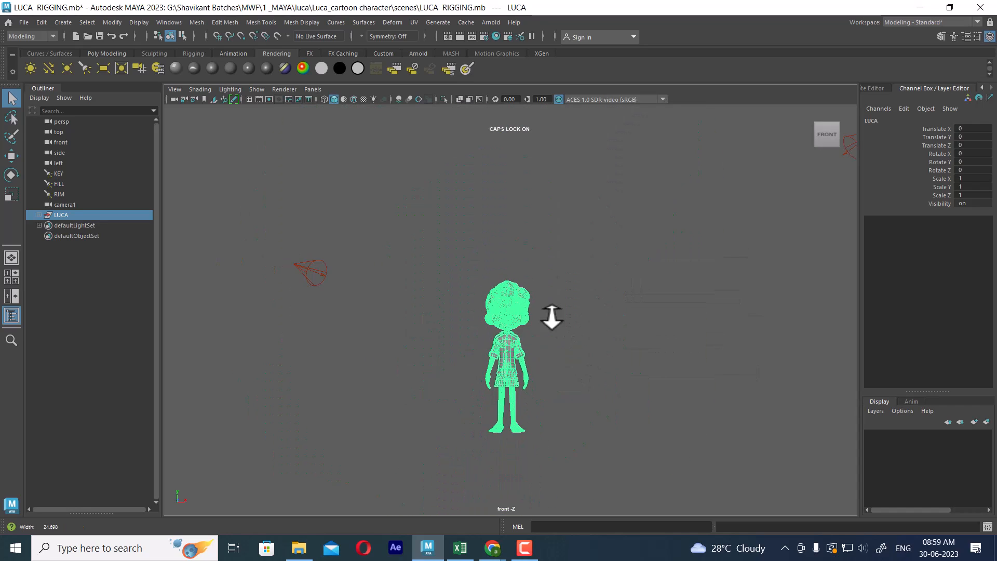
pyautogui.keyDown('alt'); pyautogui.moveTo(564, 363); pyautogui.dragTo(527, 275, button='middle'); pyautogui.keyUp('alt')
pyautogui.keyDown('alt'); pyautogui.moveTo(550, 306); pyautogui.dragTo(601, 385, button='right'); pyautogui.keyUp('alt')
pyautogui.keyDown('alt'); pyautogui.moveTo(567, 265); pyautogui.dragTo(640, 335, button='right'); pyautogui.keyUp('alt')
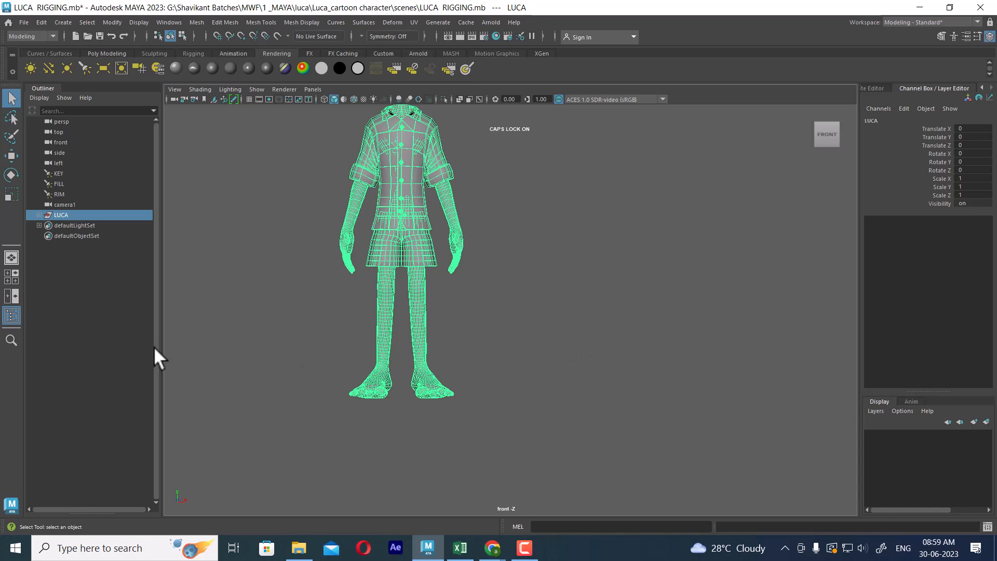
# - Switch to a four-view layout, enlarge the front and side views, and frame the character in both
pyautogui.click(17, 272)
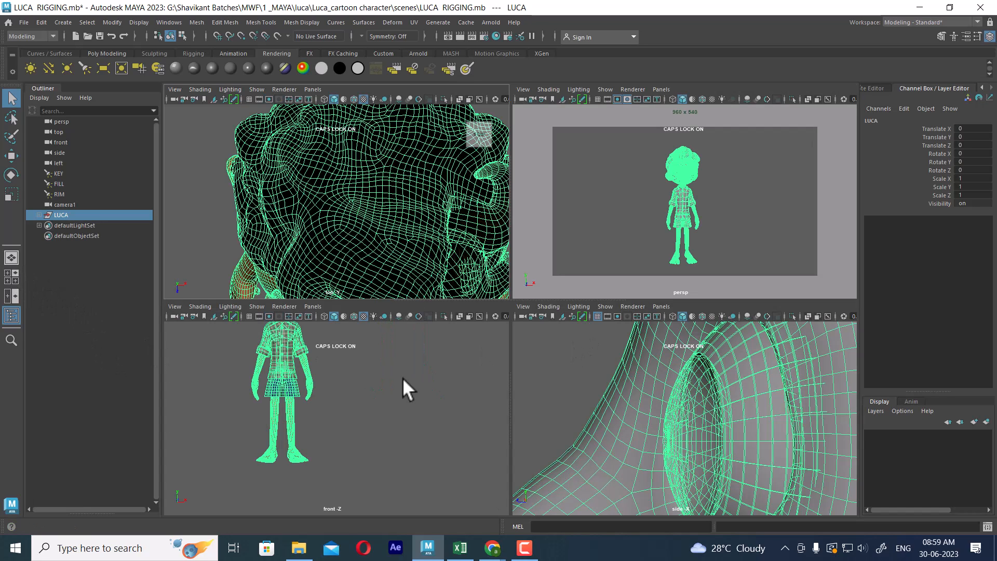
pyautogui.scroll(-12, 600, 404)
pyautogui.press('f')
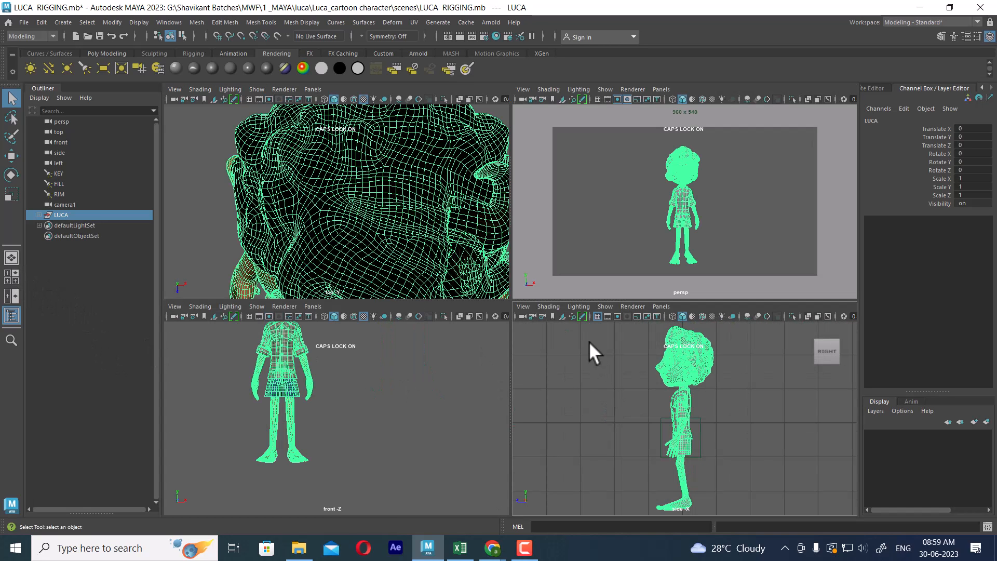
pyautogui.moveTo(530, 302); pyautogui.dragTo(527, 157)
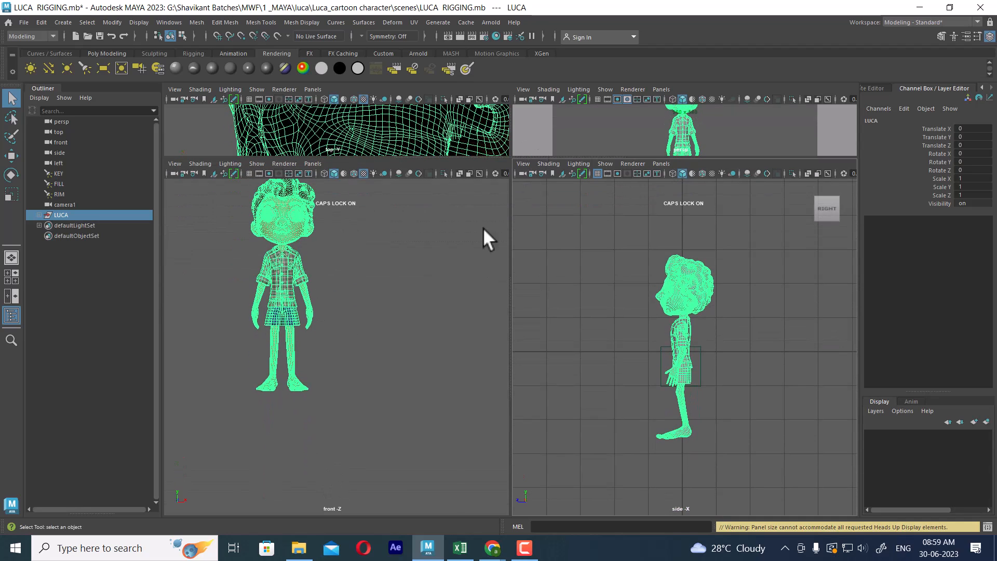
pyautogui.press('f')
pyautogui.press('f')
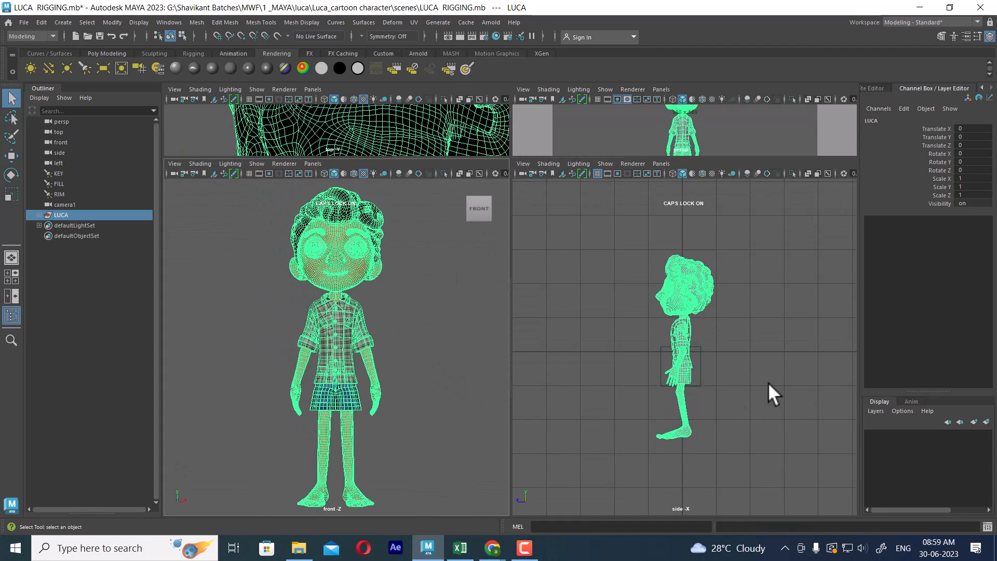
pyautogui.scroll(1, 772, 399)
pyautogui.scroll(5, 773, 394)
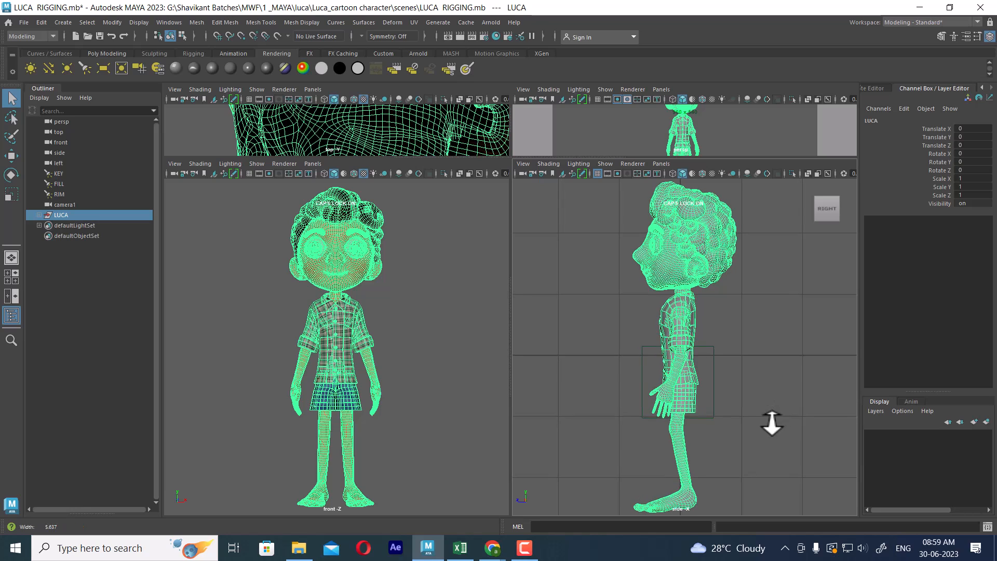
pyautogui.keyDown('alt'); pyautogui.moveTo(770, 407); pyautogui.dragTo(770, 407, button='middle'); pyautogui.keyUp('alt')
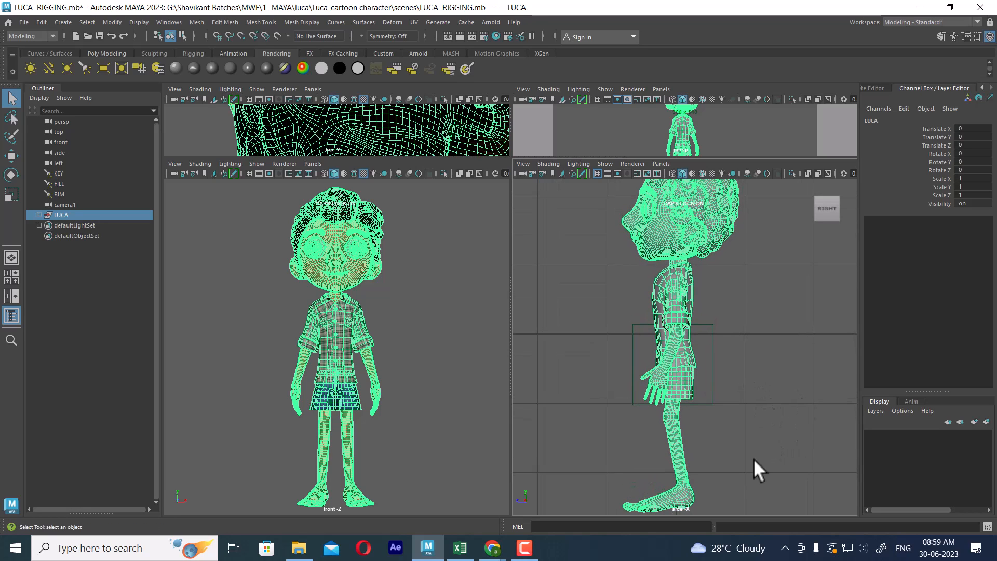
# - Deselect everything, switch to the Rigging menu set, and open the Joint Tool settings
pyautogui.click(261, 347)
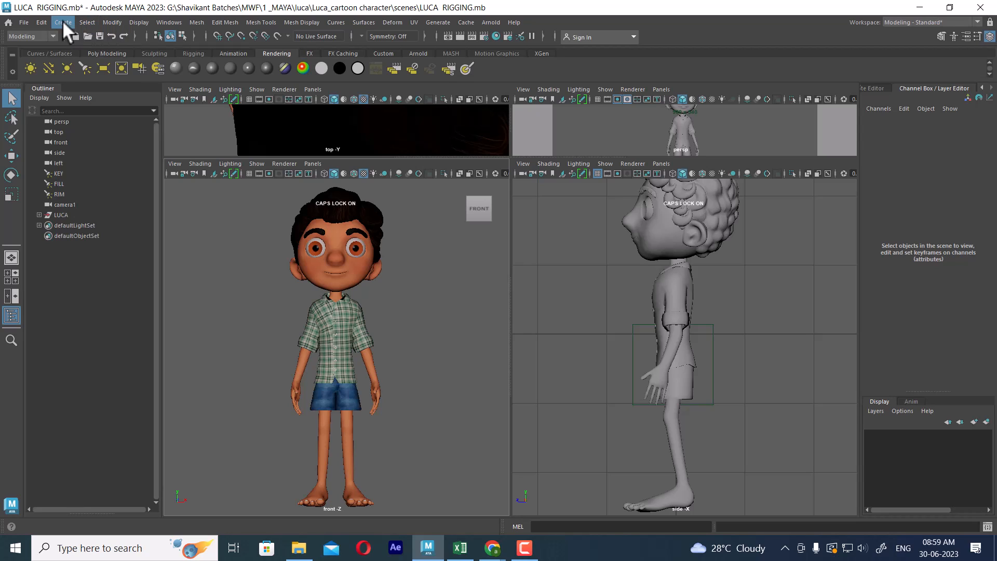
pyautogui.click(37, 35)
pyautogui.click(25, 77)
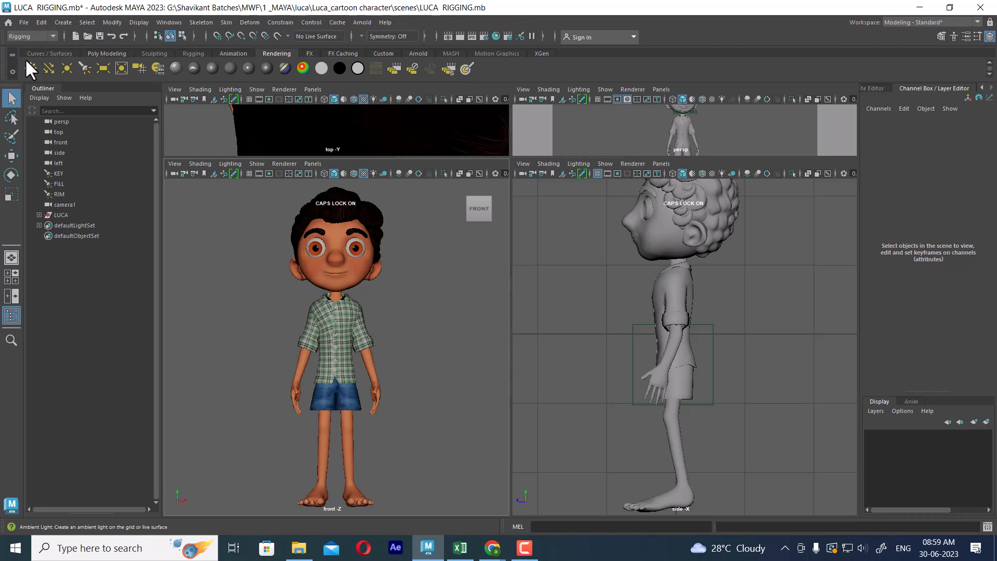
pyautogui.click(190, 21)
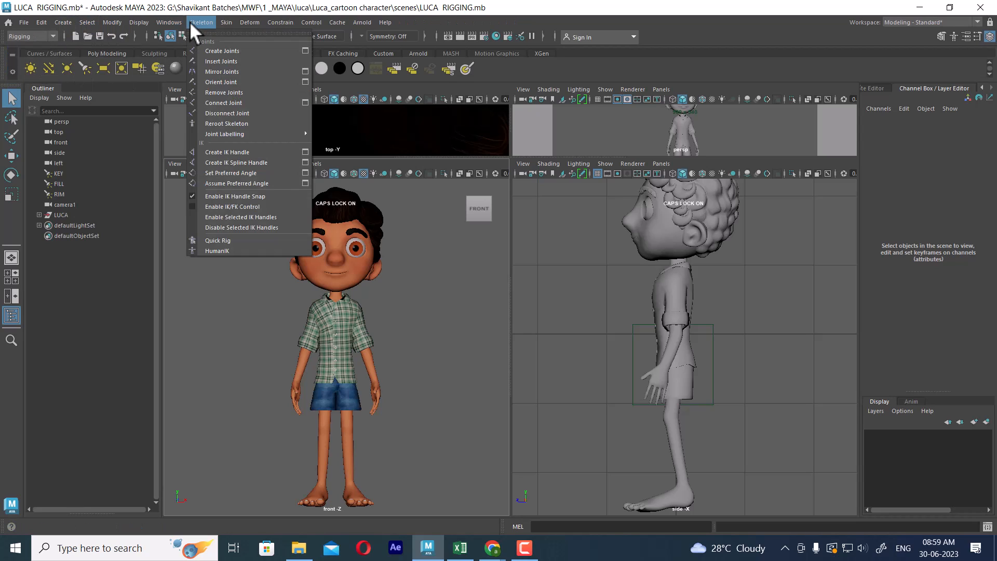
pyautogui.click(304, 50)
pyautogui.moveTo(782, 104); pyautogui.dragTo(151, 170)
# - Draw a three-joint test chain behind the character's leg in the side view and finish the chain
pyautogui.scroll(6, 722, 324)
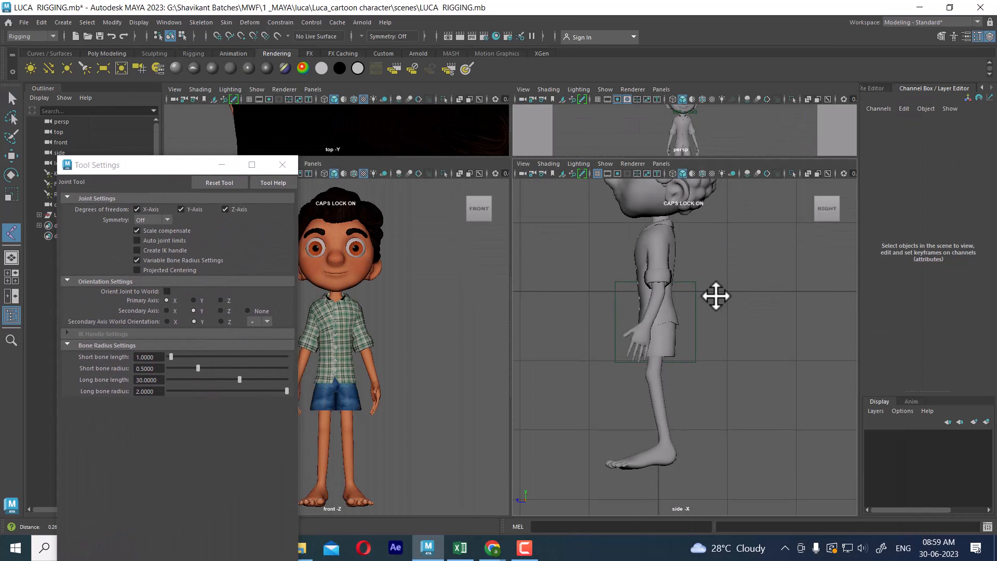
pyautogui.click(769, 260)
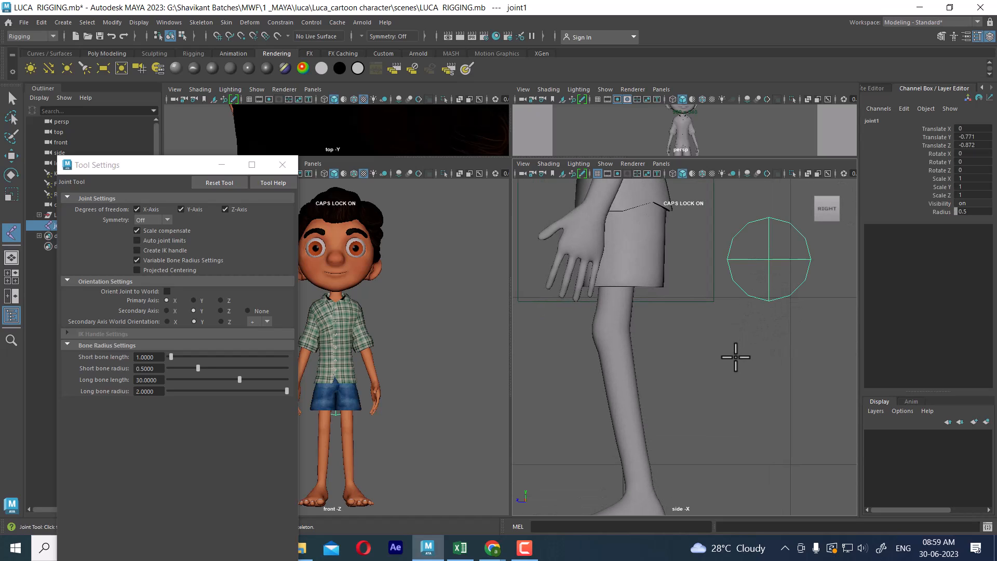
pyautogui.click(732, 363)
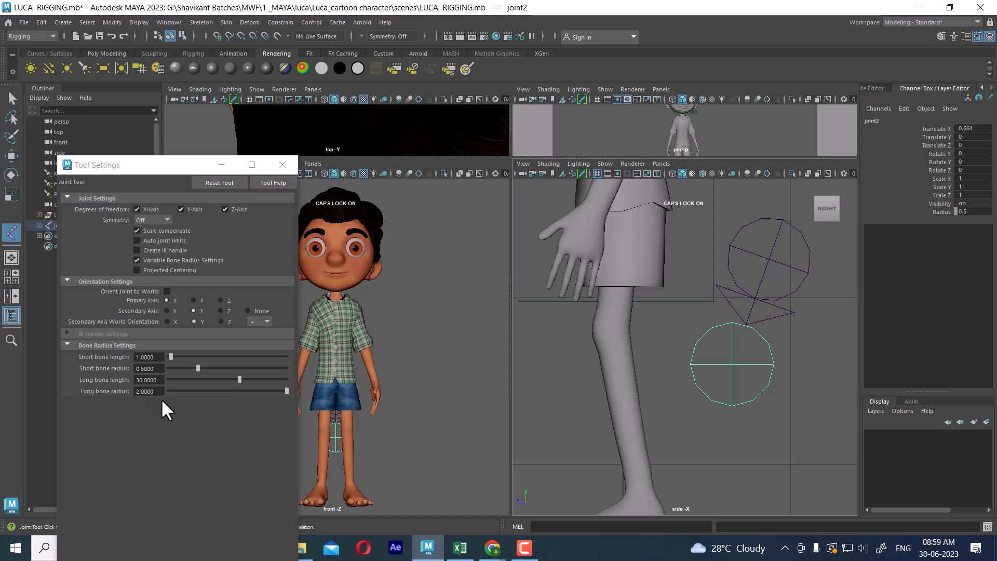
pyautogui.scroll(-5, 775, 469)
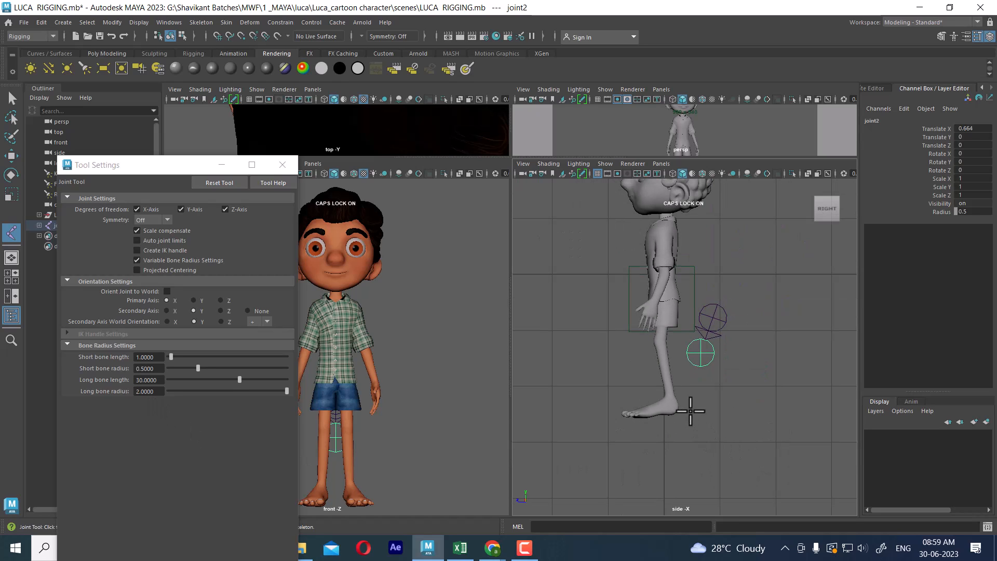
pyautogui.click(701, 414)
pyautogui.press('q')
pyautogui.click(745, 410)
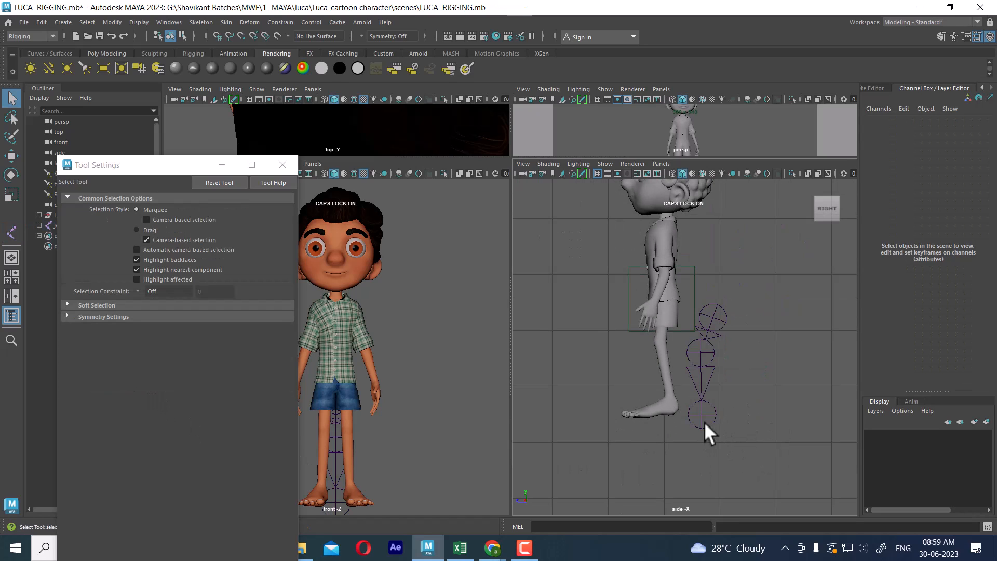
# - Reduce the radius of the test chain's lowest joint to 0.205 and its middle joint to 0.305, and close the tool settings
pyautogui.click(711, 410)
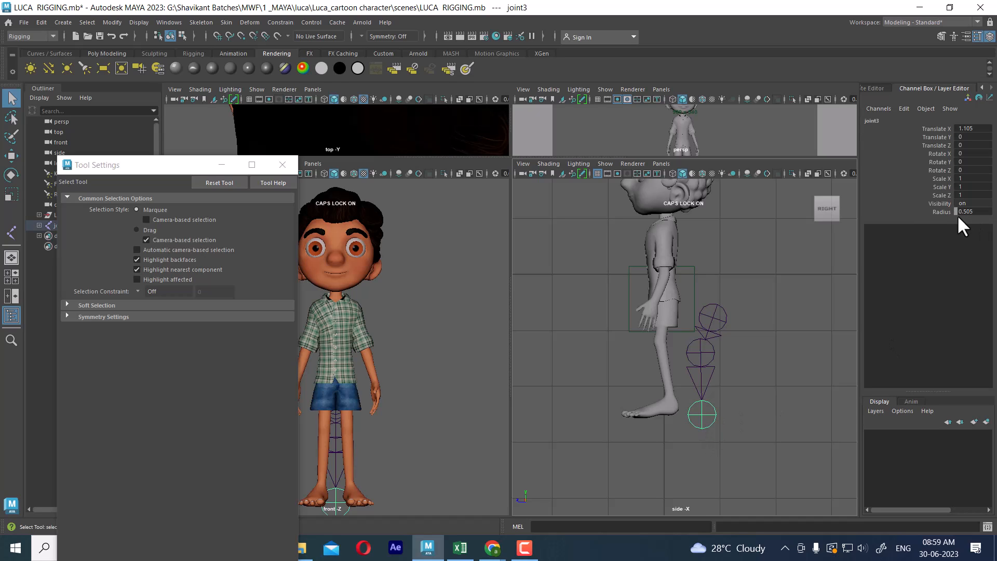
pyautogui.click(941, 211)
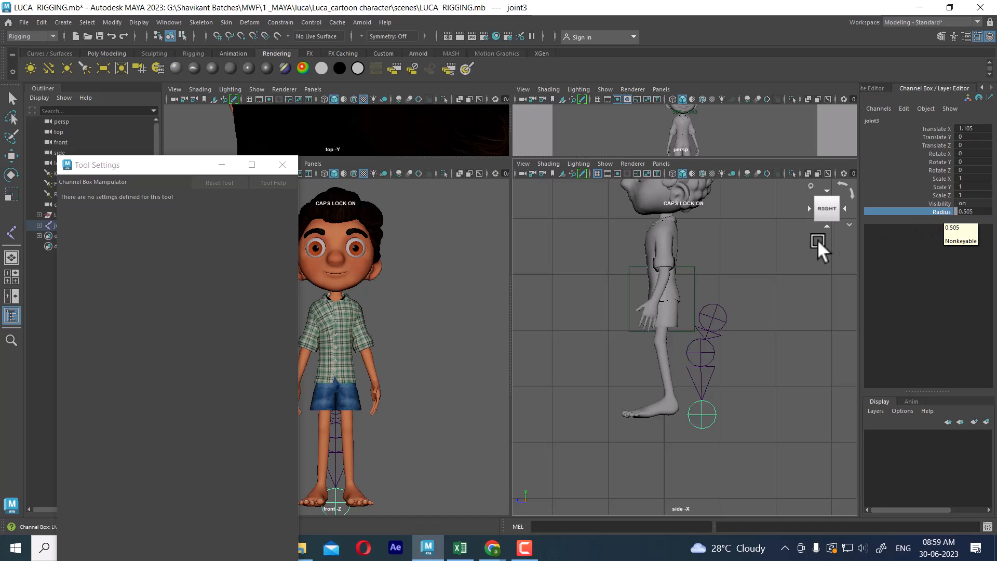
pyautogui.moveTo(819, 249); pyautogui.dragTo(794, 254, button='middle')
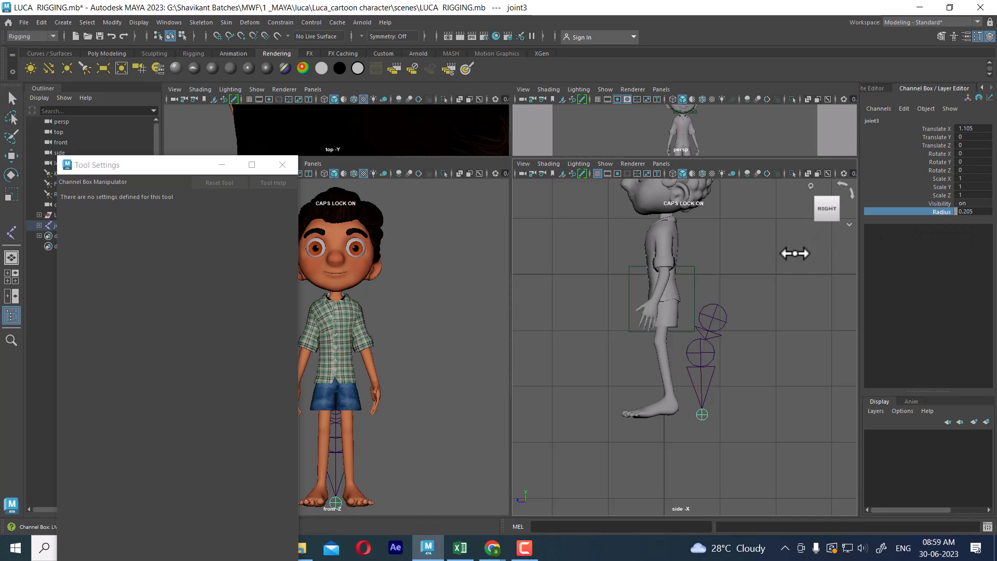
pyautogui.click(704, 354)
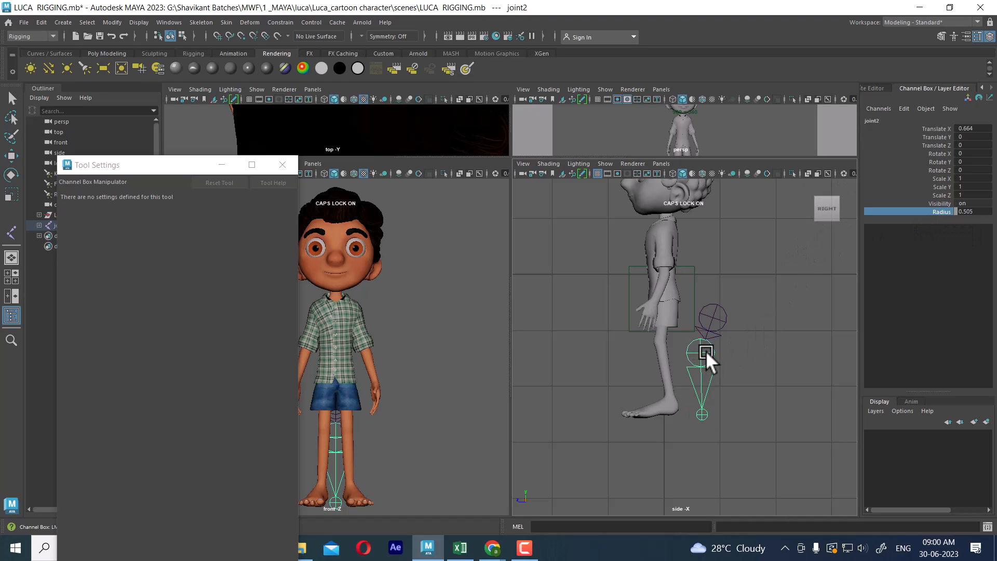
pyautogui.moveTo(754, 343); pyautogui.dragTo(752, 340, button='middle')
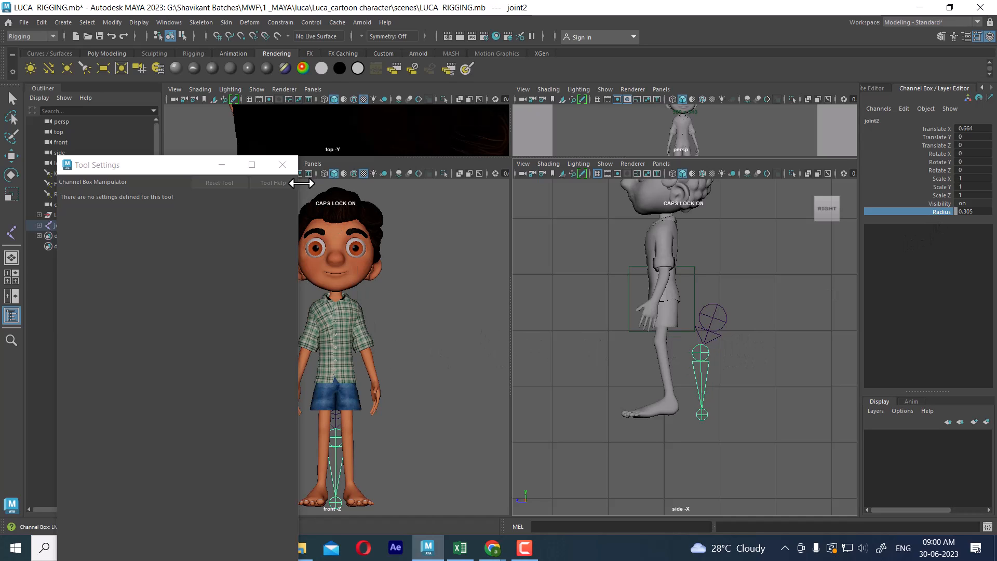
pyautogui.click(289, 165)
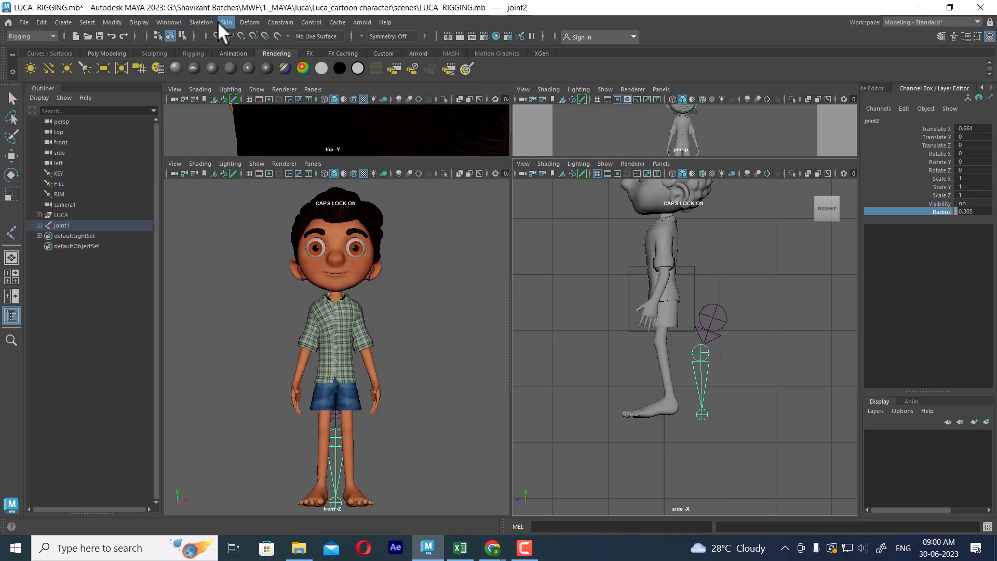
# - Set the Joint Tool's short bone radius to 0.2 and draw a second three-joint test chain behind the first in the side view
pyautogui.click(217, 21)
pyautogui.moveTo(201, 21)
pyautogui.click(305, 51)
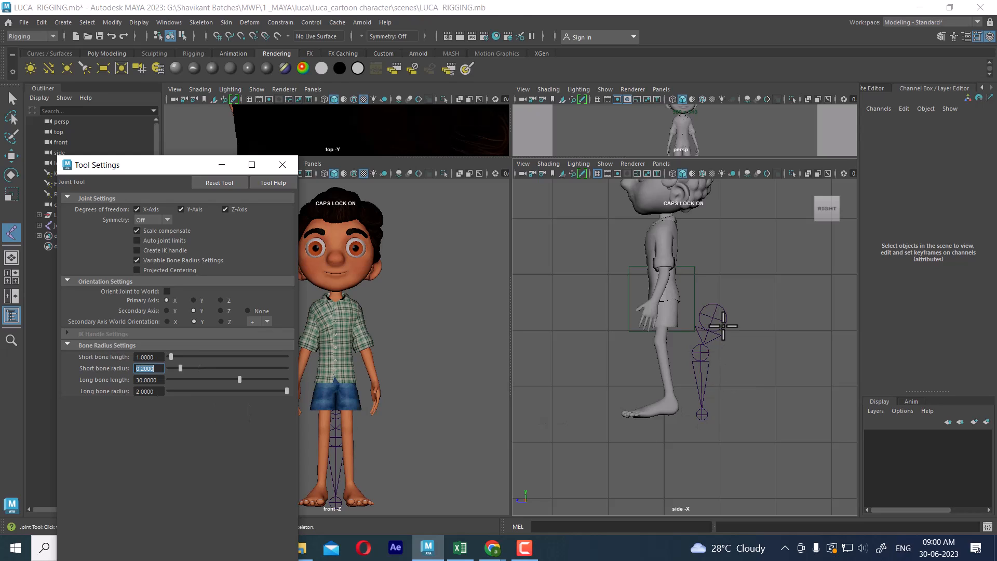
pyautogui.click(773, 283)
pyautogui.click(752, 341)
pyautogui.click(758, 395)
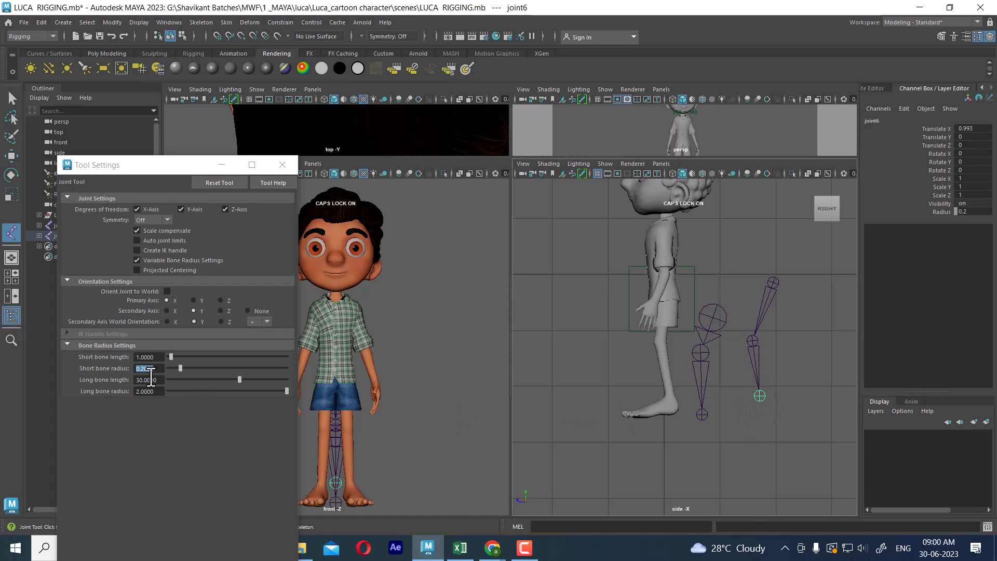
pyautogui.click(282, 165)
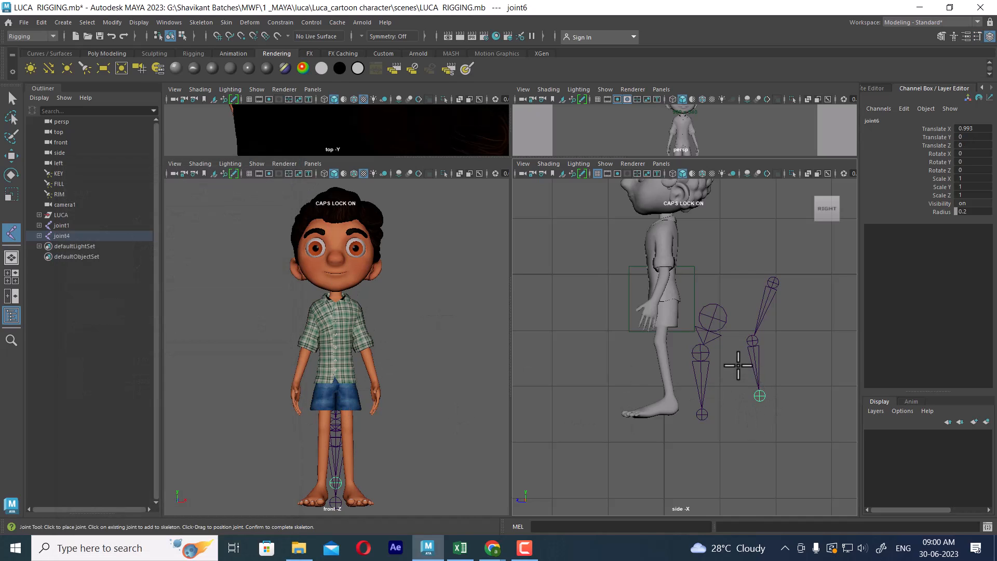
# - Delete both test joint chains behind the character's leg
pyautogui.scroll(2, 736, 353)
pyautogui.press('w')
pyautogui.moveTo(797, 328); pyautogui.dragTo(759, 377)
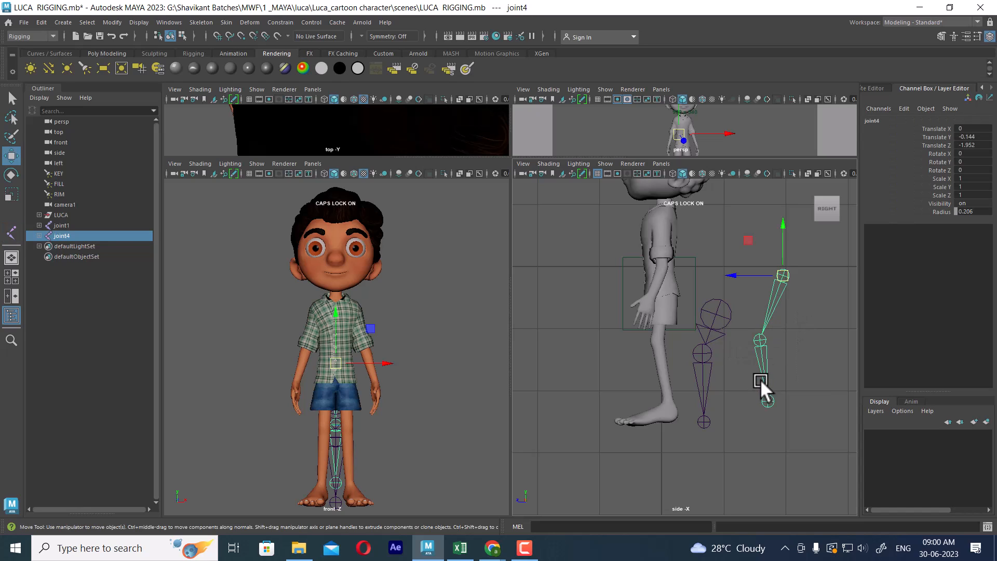
pyautogui.press('Delete')
pyautogui.click(699, 352)
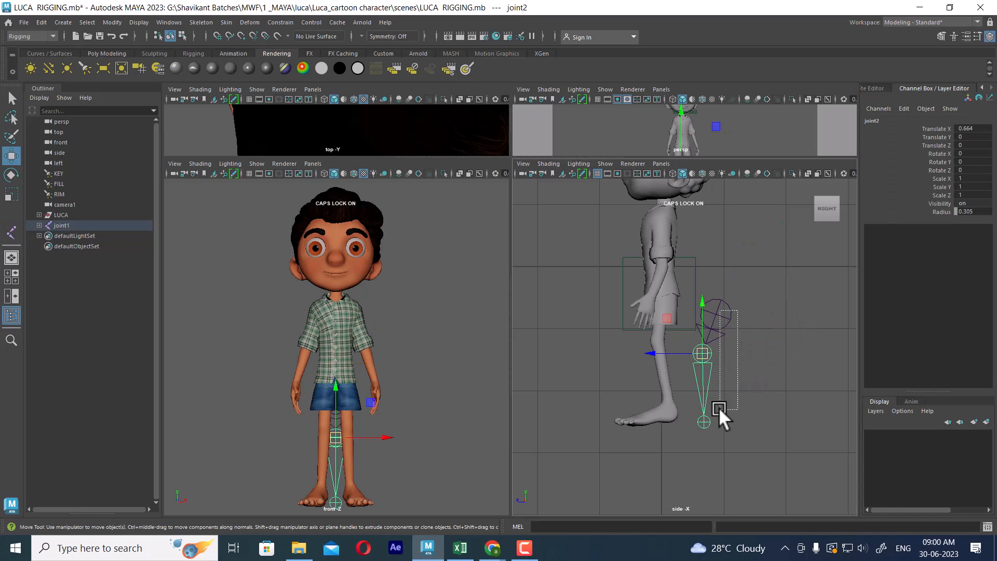
pyautogui.moveTo(718, 407); pyautogui.dragTo(708, 450)
pyautogui.press('Delete')
# - Hide the left camera whose outline overlaps the character's hand and shorts in the side view
pyautogui.scroll(1, 699, 360)
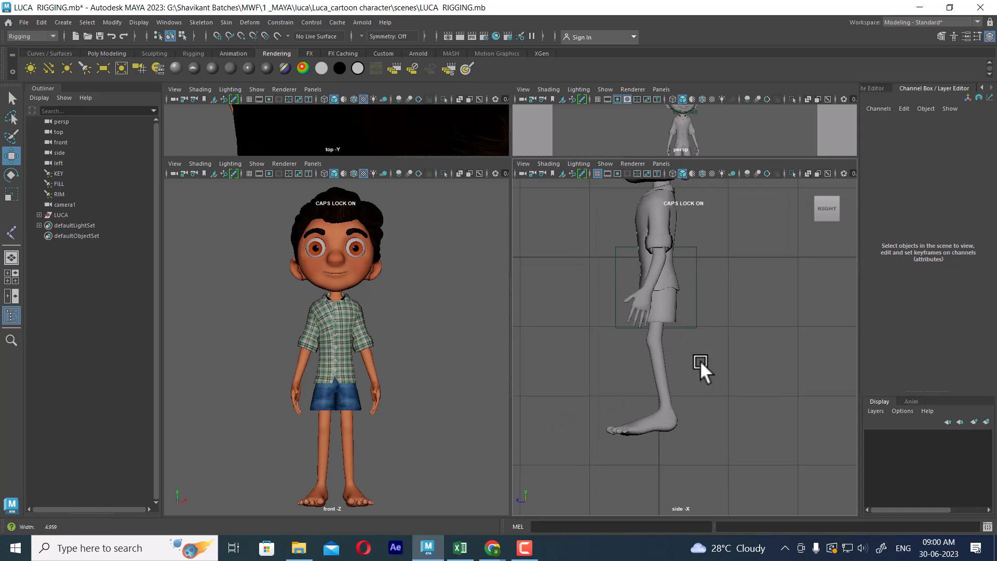
pyautogui.scroll(2, 700, 360)
pyautogui.keyDown('alt'); pyautogui.moveTo(700, 360); pyautogui.dragTo(733, 316, button='middle'); pyautogui.keyUp('alt')
pyautogui.scroll(1, 733, 318)
pyautogui.moveTo(727, 296); pyautogui.dragTo(727, 298)
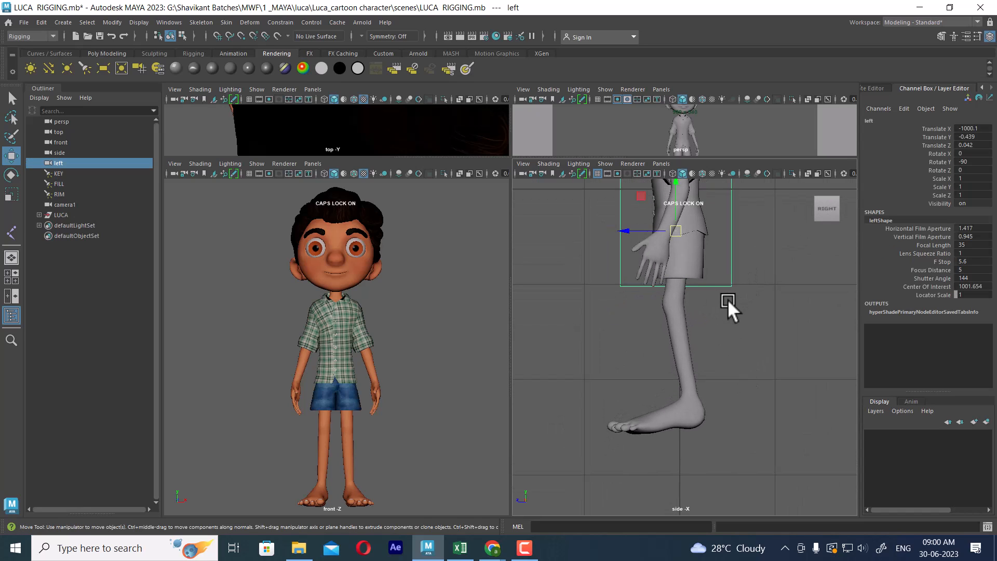
pyautogui.hotkey('ctrl', 'h')
pyautogui.scroll(2, 739, 327)
pyautogui.keyDown('alt'); pyautogui.moveTo(749, 348); pyautogui.dragTo(743, 398, button='middle'); pyautogui.keyUp('alt')
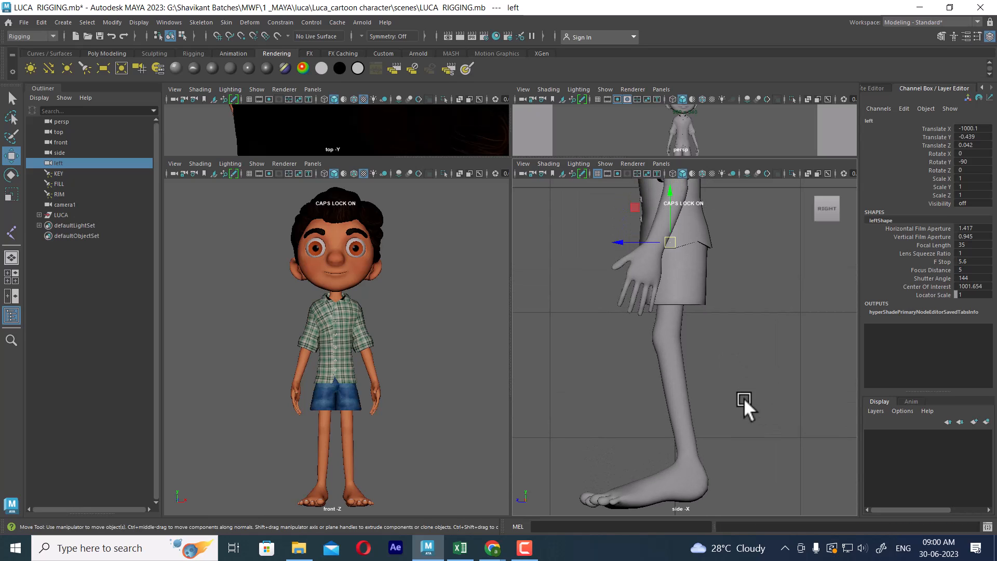
# - Show the side view in wireframe and draw a three-joint leg chain with the Joint Tool from hip through knee to ankle
pyautogui.keyDown('alt'); pyautogui.moveTo(752, 327); pyautogui.dragTo(755, 350, button='middle'); pyautogui.keyUp('alt')
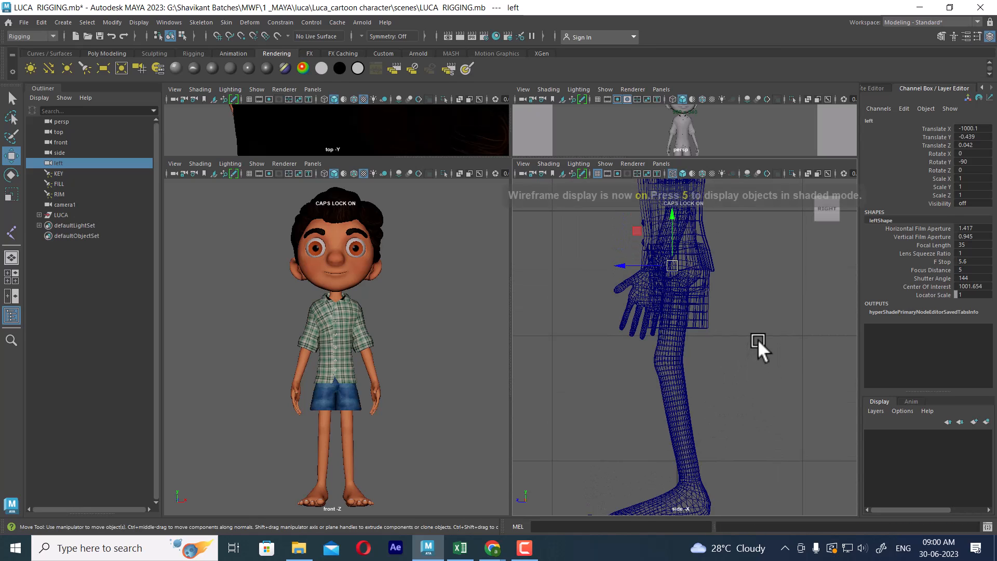
pyautogui.press('4')
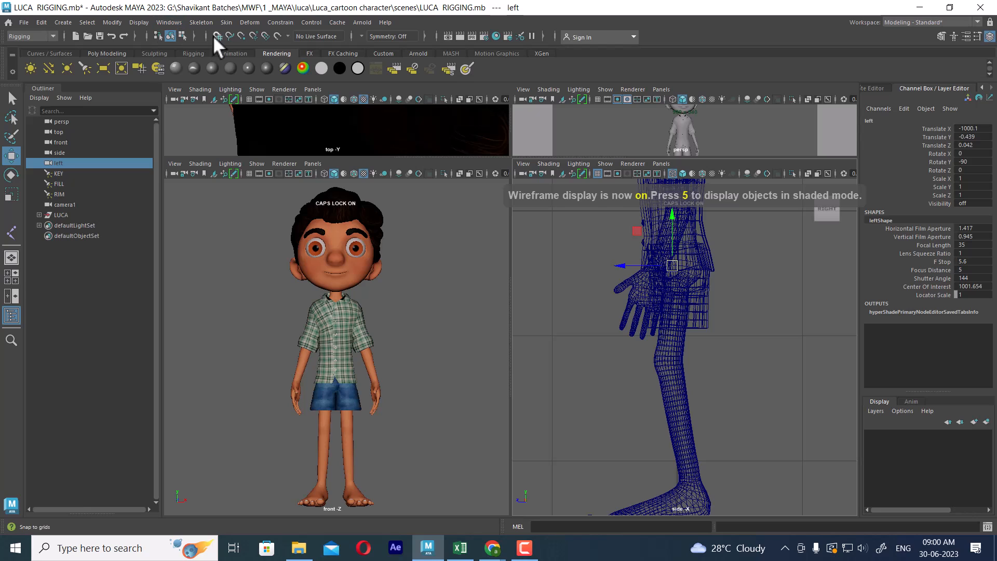
pyautogui.click(201, 22)
pyautogui.click(305, 51)
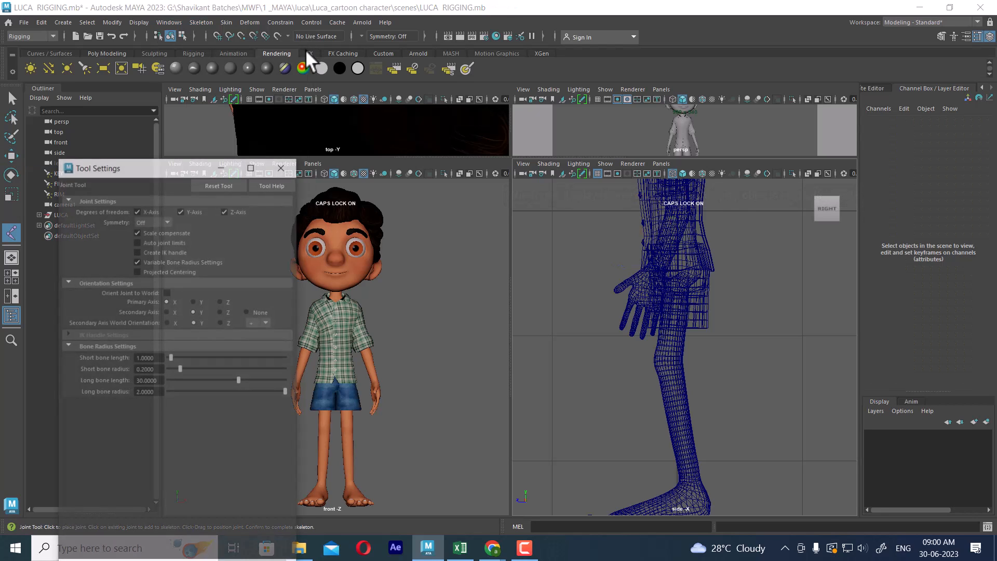
pyautogui.click(285, 168)
pyautogui.scroll(5, 703, 298)
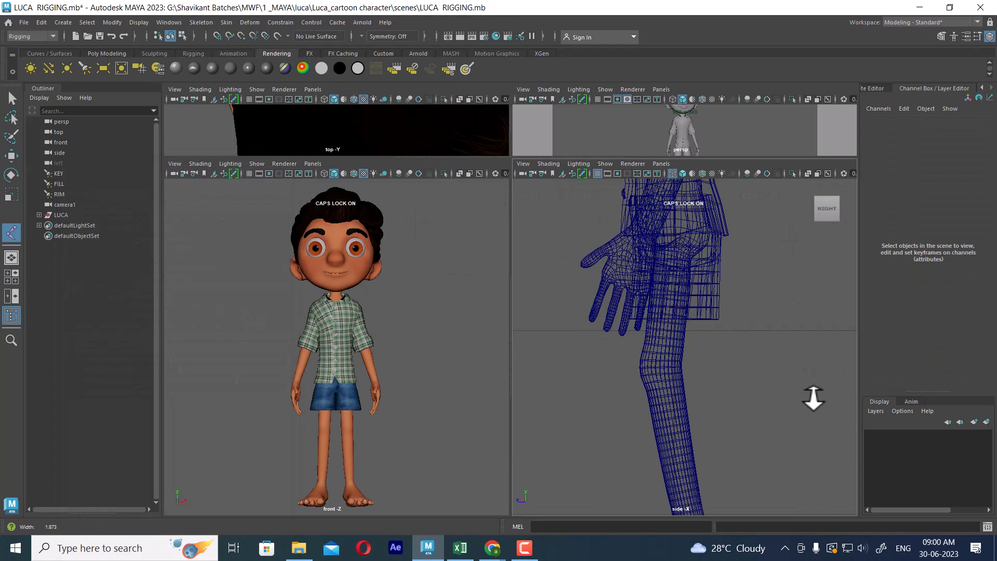
pyautogui.moveTo(683, 285); pyautogui.dragTo(677, 278)
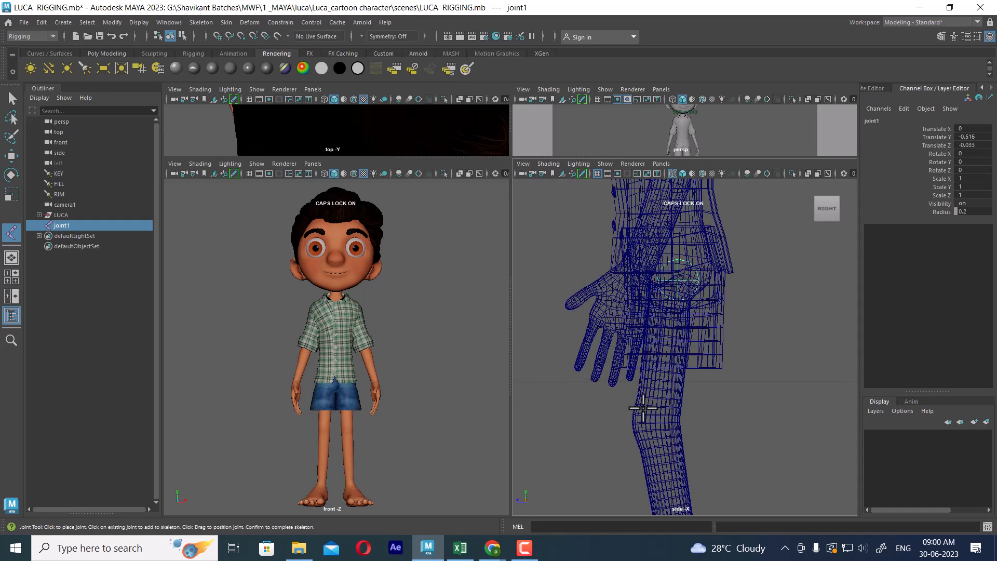
pyautogui.click(650, 419)
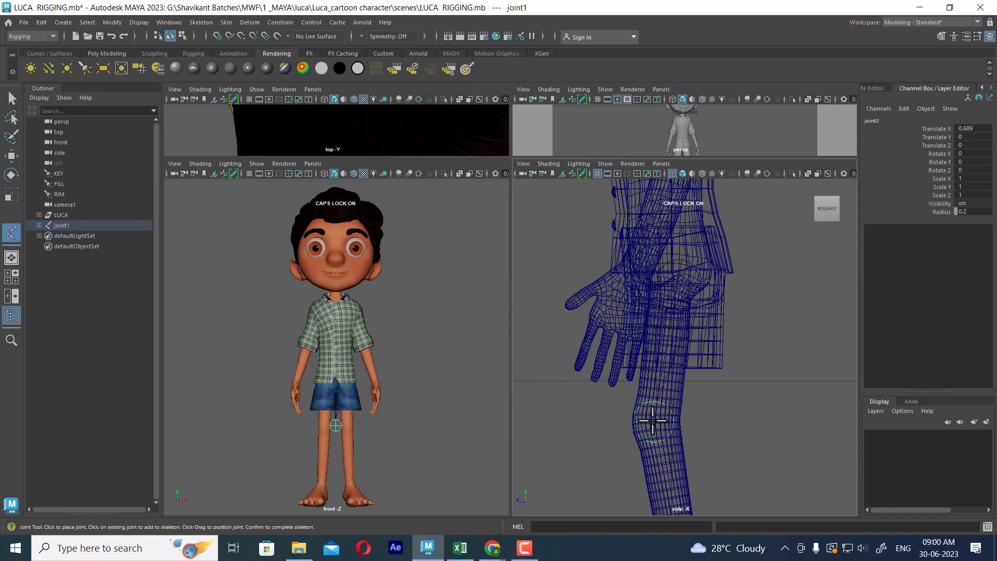
pyautogui.keyDown('alt'); pyautogui.moveTo(650, 419); pyautogui.dragTo(655, 309, button='middle'); pyautogui.keyUp('alt')
pyautogui.moveTo(646, 473); pyautogui.dragTo(648, 473)
pyautogui.scroll(-6, 694, 372)
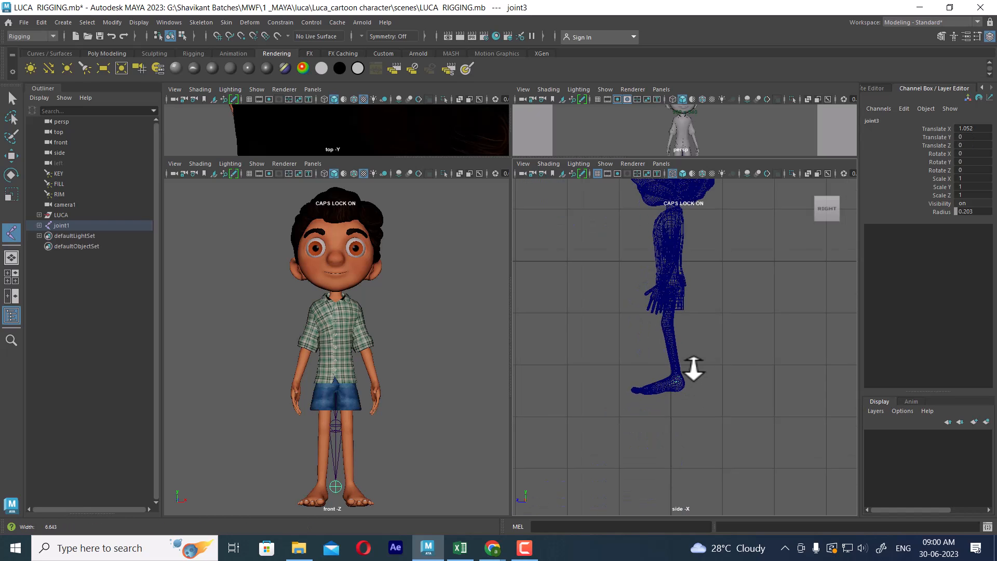
pyautogui.press('Return')
# - Move the whole leg chain sideways into the character's left leg in a wireframe front view, to Translate X about 0.209
pyautogui.press('w')
pyautogui.scroll(5, 405, 422)
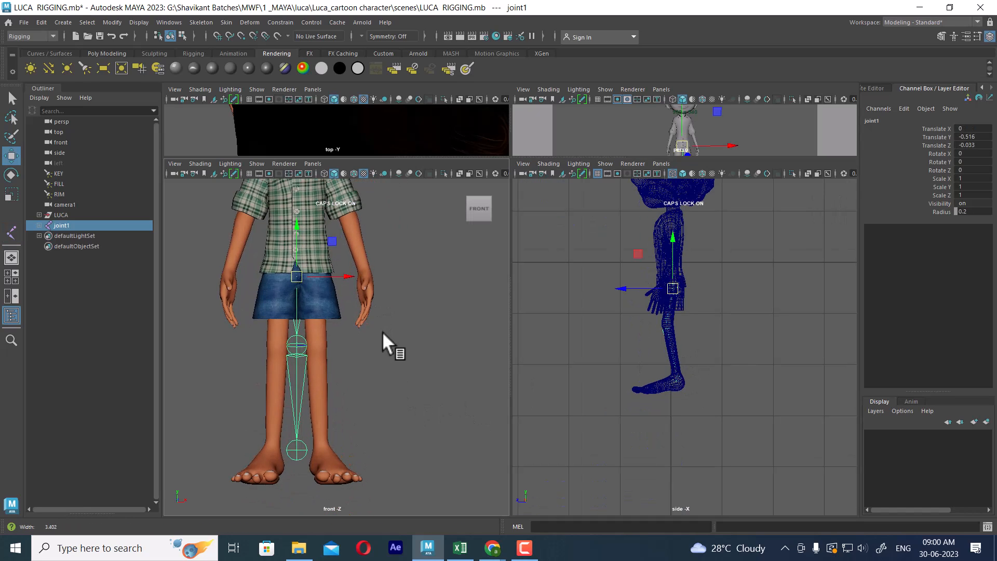
pyautogui.moveTo(357, 276); pyautogui.dragTo(369, 274)
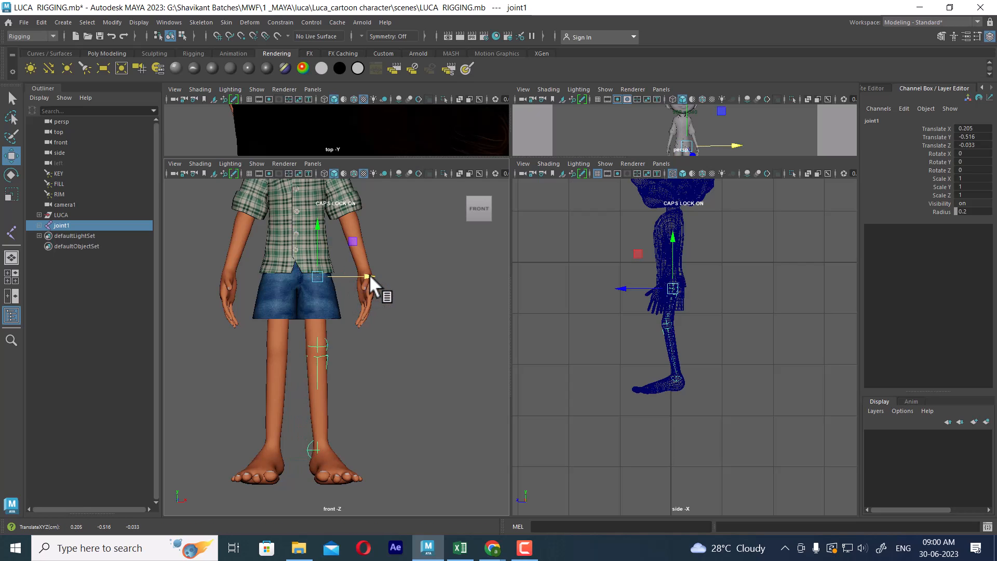
pyautogui.press('4')
pyautogui.scroll(3, 342, 288)
pyautogui.keyDown('alt'); pyautogui.moveTo(343, 288); pyautogui.dragTo(354, 298, button='middle'); pyautogui.keyUp('alt')
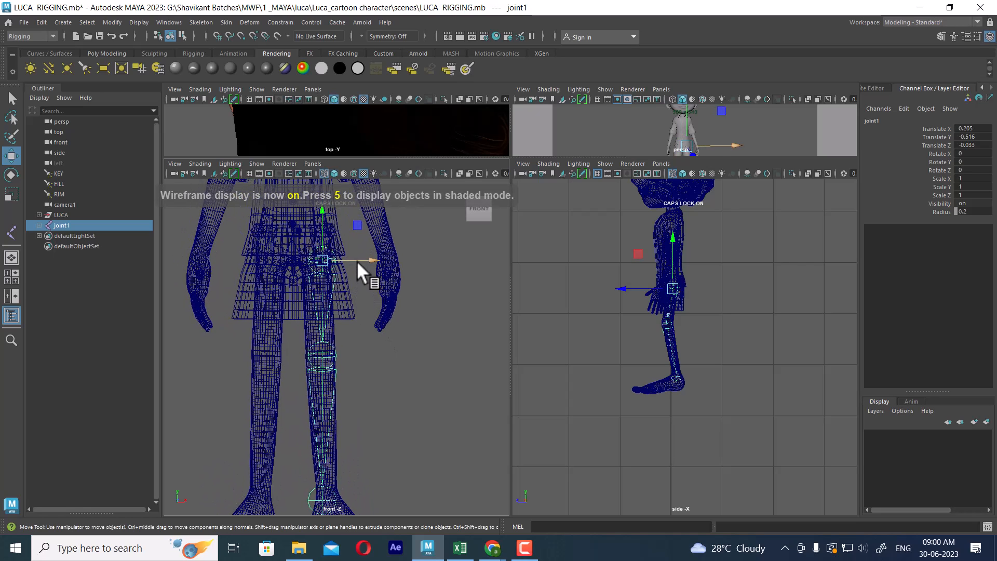
pyautogui.moveTo(365, 257); pyautogui.dragTo(364, 257)
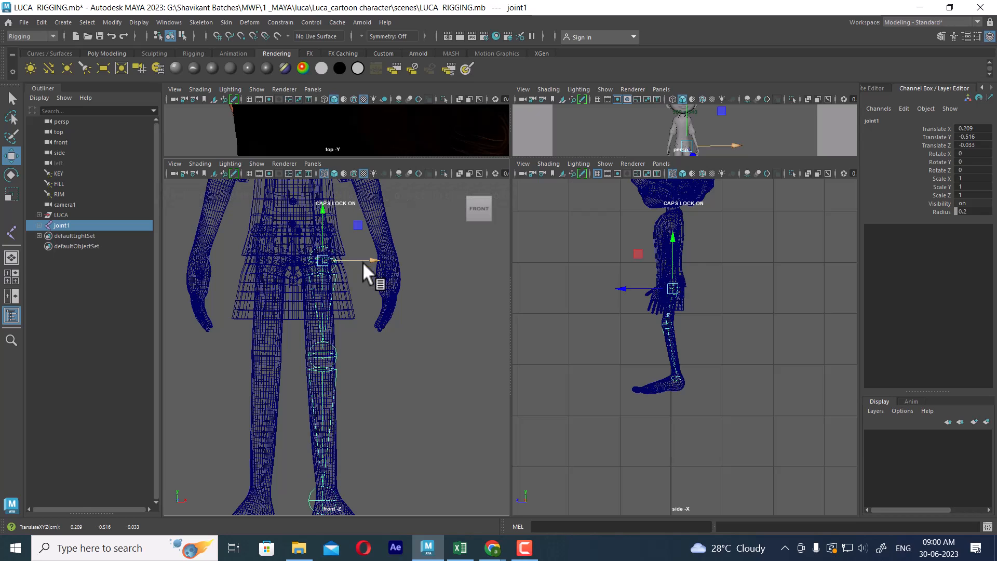
# - Center the knee and ankle joints in the leg in the front view, shifting the knee slightly inward and the ankle outward
pyautogui.keyDown('alt'); pyautogui.moveTo(364, 360); pyautogui.dragTo(360, 270, button='middle'); pyautogui.keyUp('alt')
pyautogui.scroll(3, 386, 369)
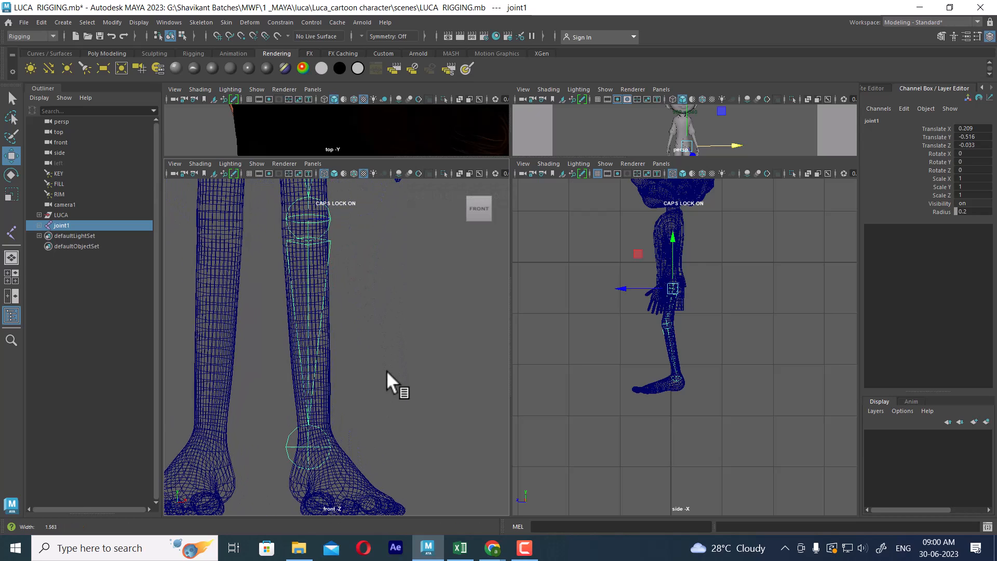
pyautogui.click(301, 220)
pyautogui.moveTo(353, 219); pyautogui.dragTo(356, 214)
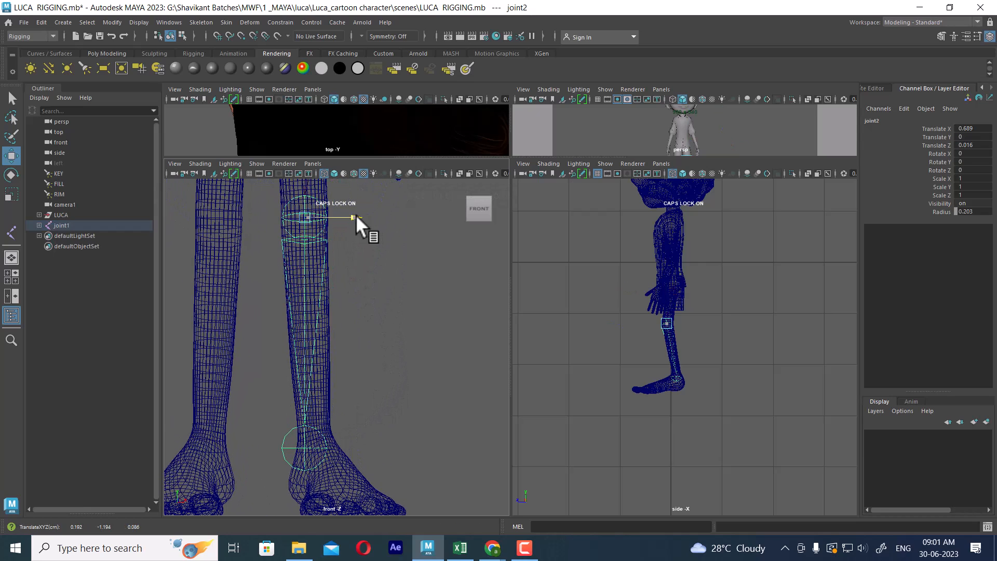
pyautogui.click(292, 447)
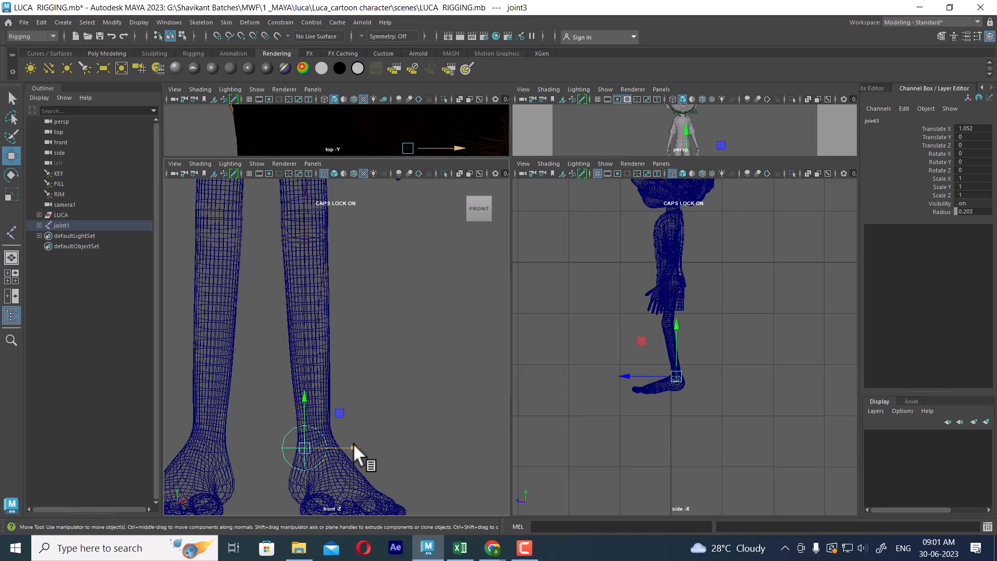
pyautogui.moveTo(353, 445); pyautogui.dragTo(366, 446)
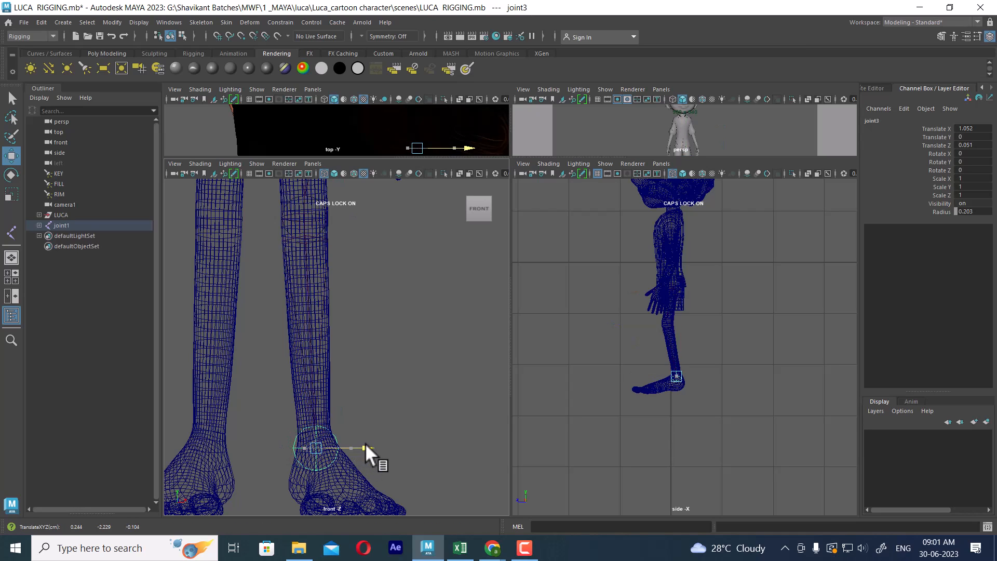
# - Reduce the ankle joint's radius to 0.123
pyautogui.keyDown('alt'); pyautogui.moveTo(795, 294); pyautogui.dragTo(812, 318, button='right'); pyautogui.keyUp('alt')
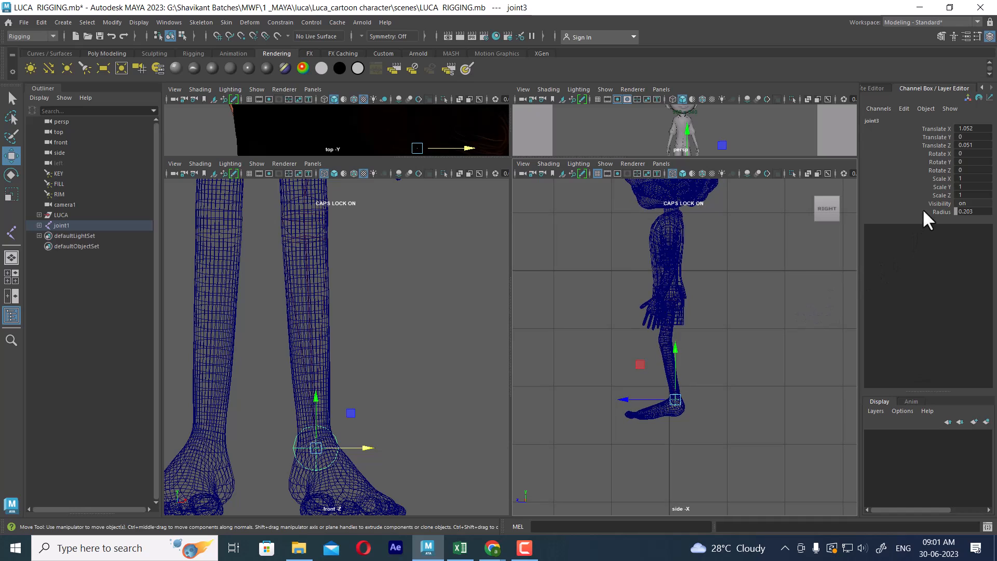
pyautogui.keyDown('alt'); pyautogui.moveTo(621, 362); pyautogui.dragTo(786, 306, button='right'); pyautogui.keyUp('alt')
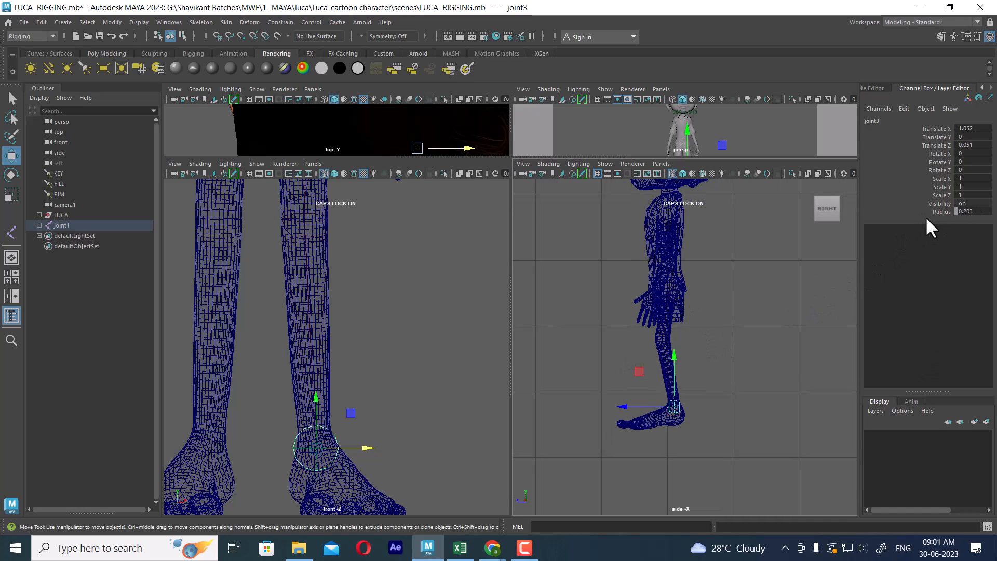
pyautogui.click(977, 212)
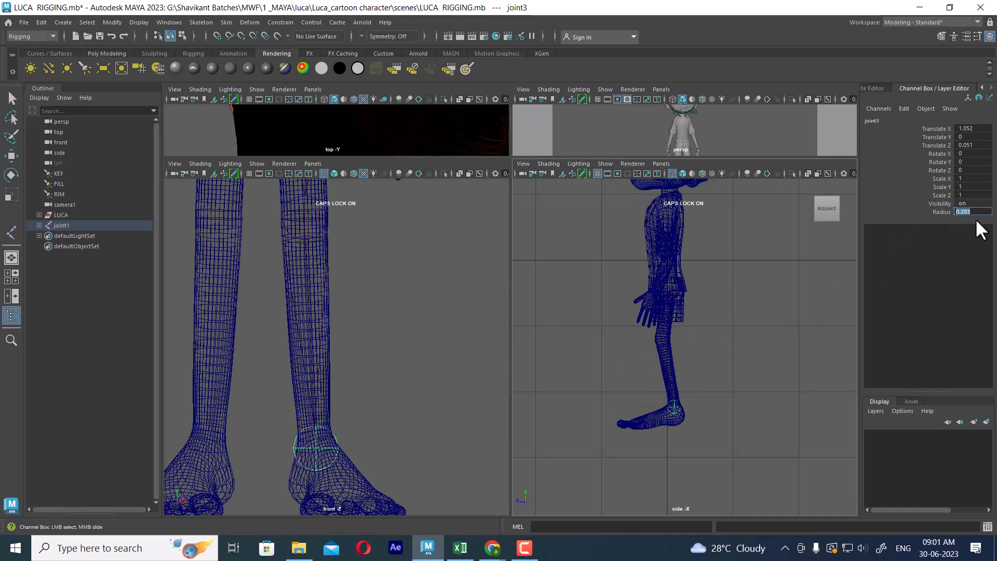
pyautogui.click(927, 212)
pyautogui.moveTo(748, 274); pyautogui.dragTo(744, 273, button='middle')
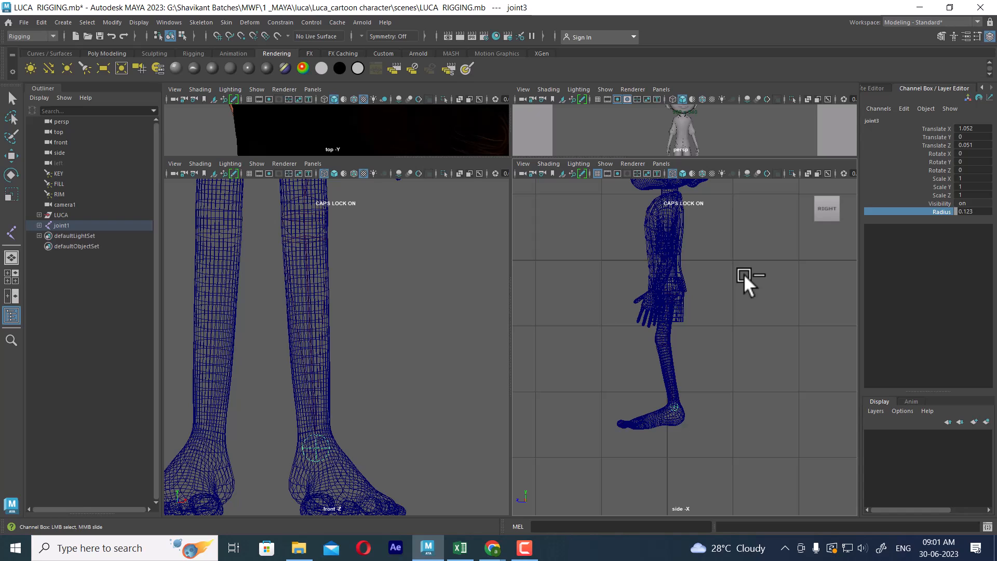
# - Display the front view shaded without textures and turn on X-ray joints so the leg chain shows through the mesh
pyautogui.keyDown('alt'); pyautogui.moveTo(416, 403); pyautogui.dragTo(427, 449, button='right'); pyautogui.keyUp('alt')
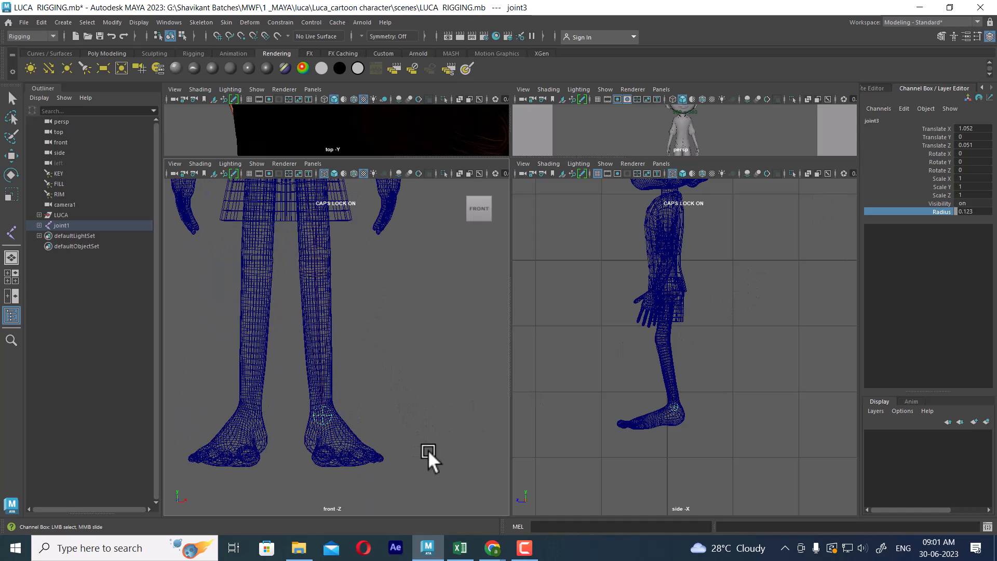
pyautogui.keyDown('alt'); pyautogui.moveTo(341, 343); pyautogui.dragTo(359, 395, button='middle'); pyautogui.keyUp('alt')
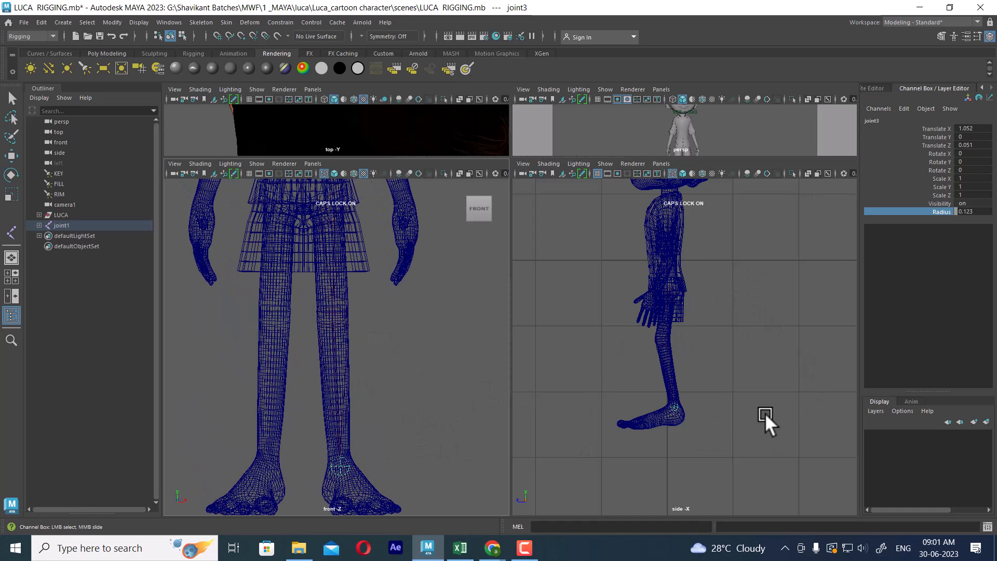
pyautogui.keyDown('alt'); pyautogui.moveTo(740, 300); pyautogui.dragTo(747, 335, button='middle'); pyautogui.keyUp('alt')
pyautogui.keyDown('alt'); pyautogui.moveTo(747, 335); pyautogui.dragTo(764, 363, button='right'); pyautogui.keyUp('alt')
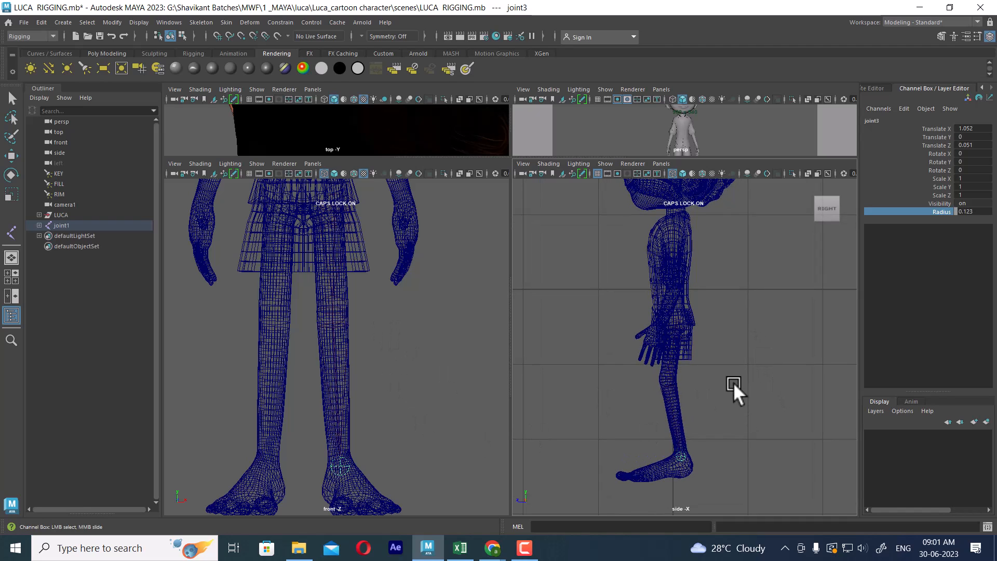
pyautogui.keyDown('alt'); pyautogui.moveTo(365, 285); pyautogui.dragTo(376, 334, button='middle'); pyautogui.keyUp('alt')
pyautogui.keyDown('alt'); pyautogui.moveTo(712, 301); pyautogui.dragTo(681, 412, button='right'); pyautogui.keyUp('alt')
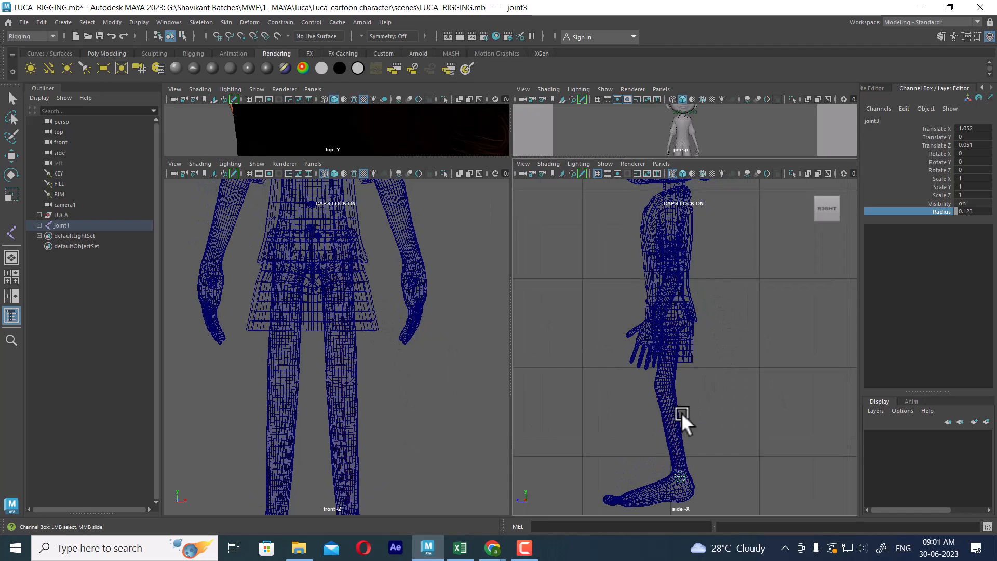
pyautogui.keyDown('alt'); pyautogui.moveTo(357, 285); pyautogui.dragTo(393, 316, button='right'); pyautogui.keyUp('alt')
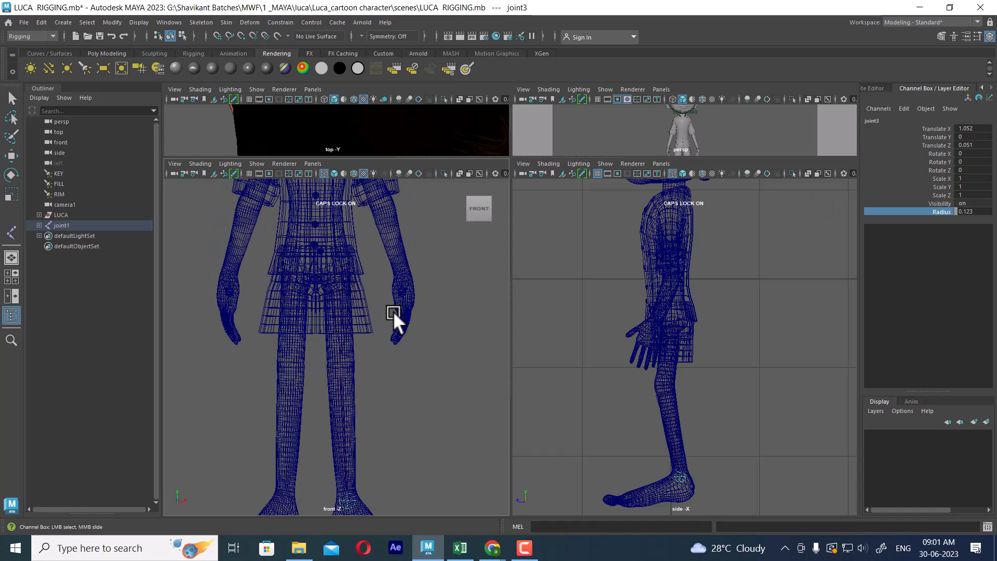
pyautogui.press('5')
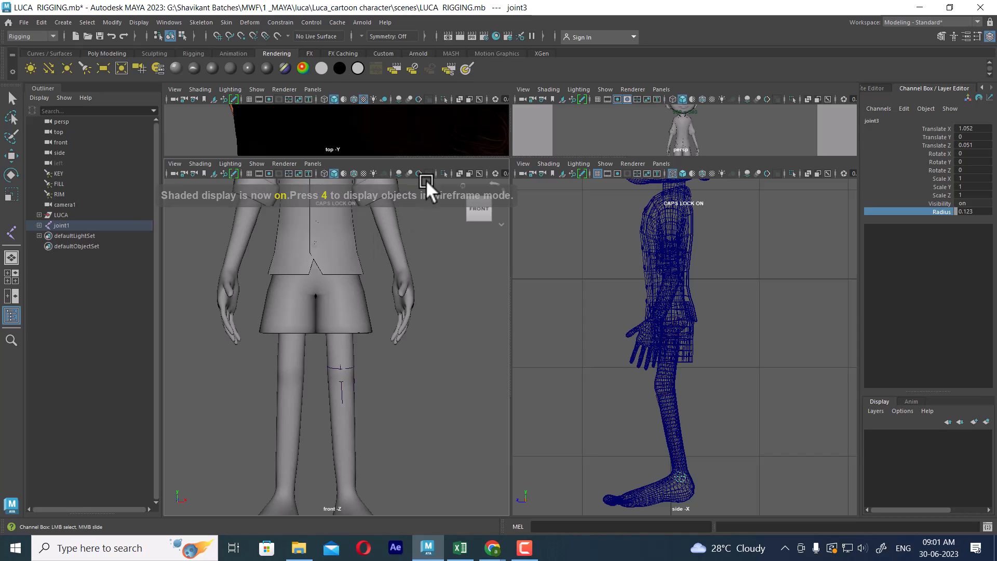
pyautogui.press('space')
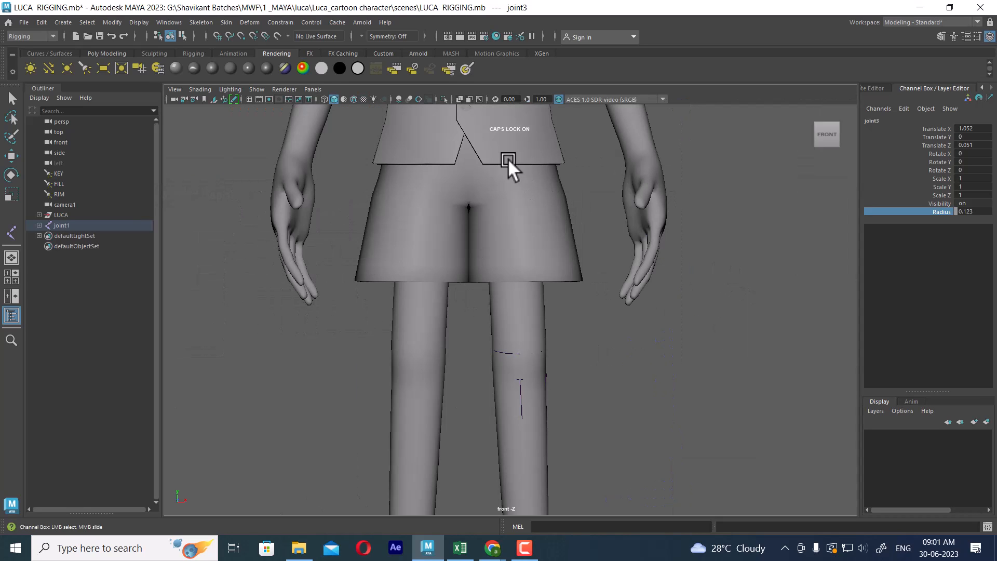
pyautogui.click(478, 98)
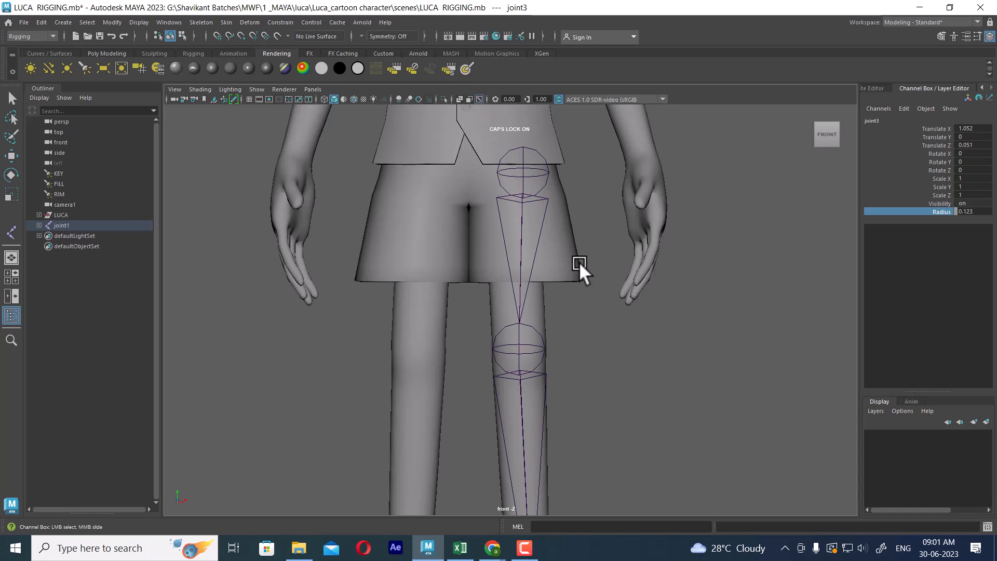
pyautogui.scroll(-3, 574, 267)
pyautogui.press('space')
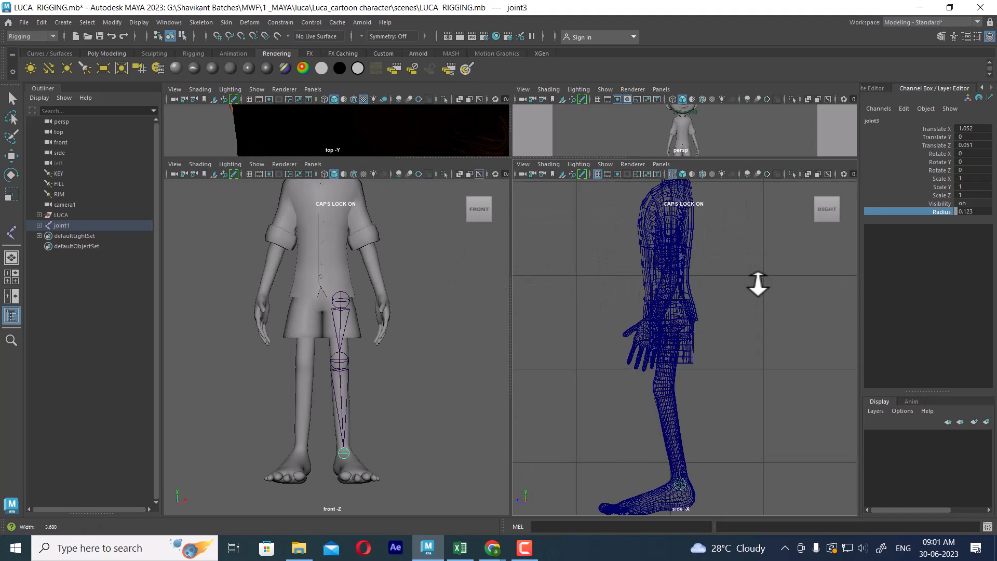
# - Display the side view shaded with textures and turn on X-ray joints there as well
pyautogui.press('6')
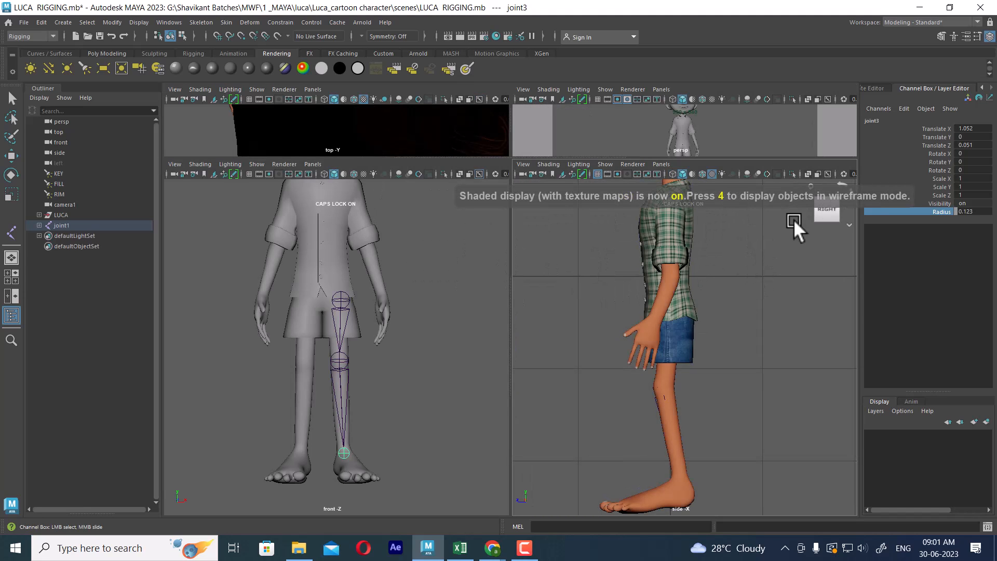
pyautogui.press('space')
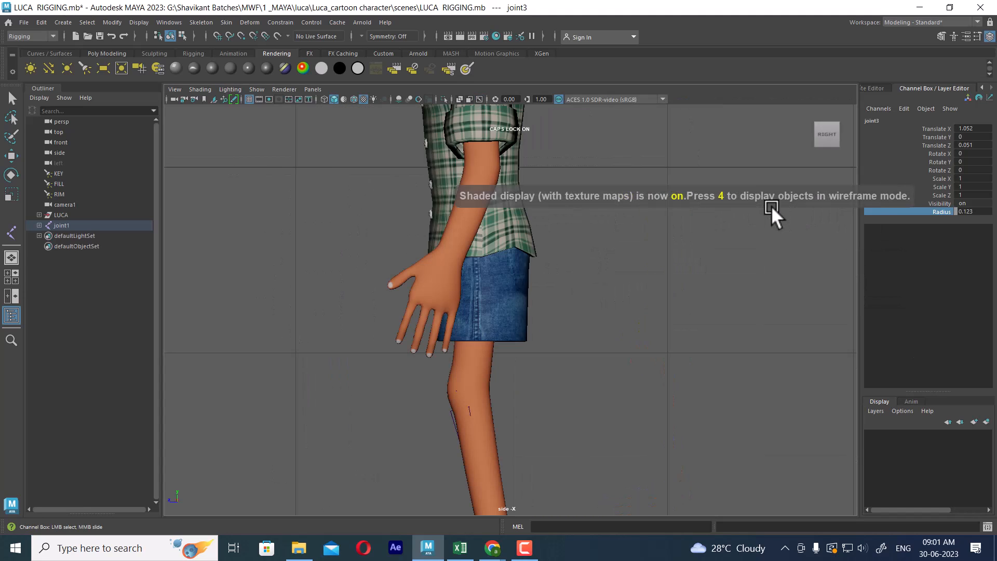
pyautogui.click(478, 98)
pyautogui.scroll(-5, 632, 353)
pyautogui.scroll(5, 654, 396)
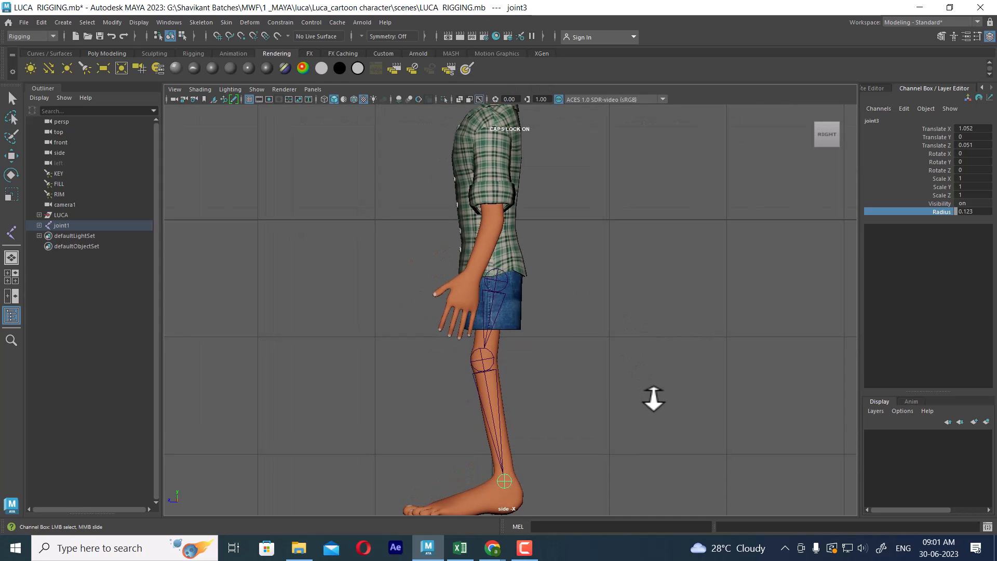
# - Move the knee joint slightly backward in the side view, to Translate X 0.685 and Translate Y -0.02, and return to the four-view layout
pyautogui.click(474, 374)
pyautogui.scroll(1, 554, 407)
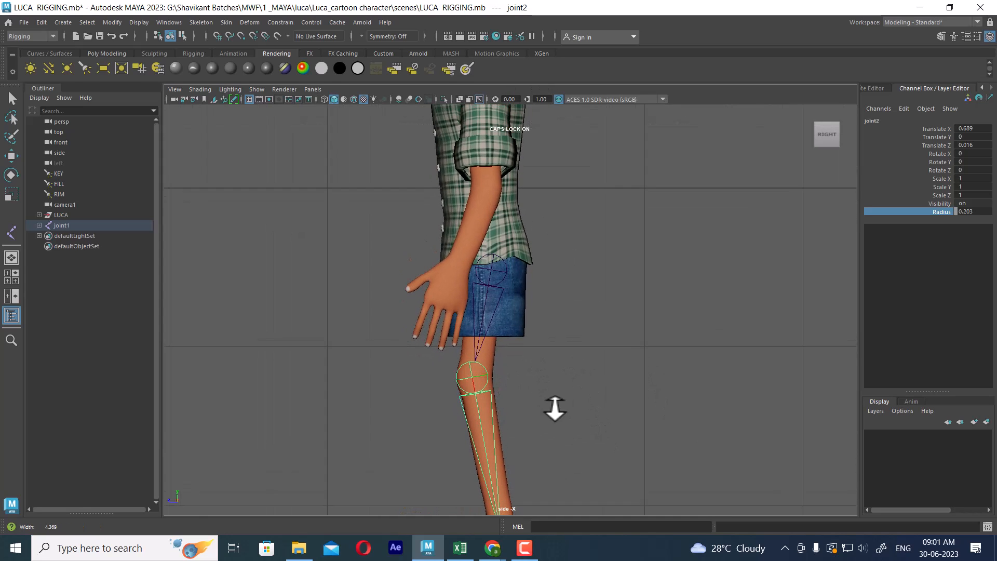
pyautogui.press('w')
pyautogui.keyDown('alt'); pyautogui.moveTo(548, 378); pyautogui.dragTo(561, 330, button='middle'); pyautogui.keyUp('alt')
pyautogui.scroll(1, 519, 353)
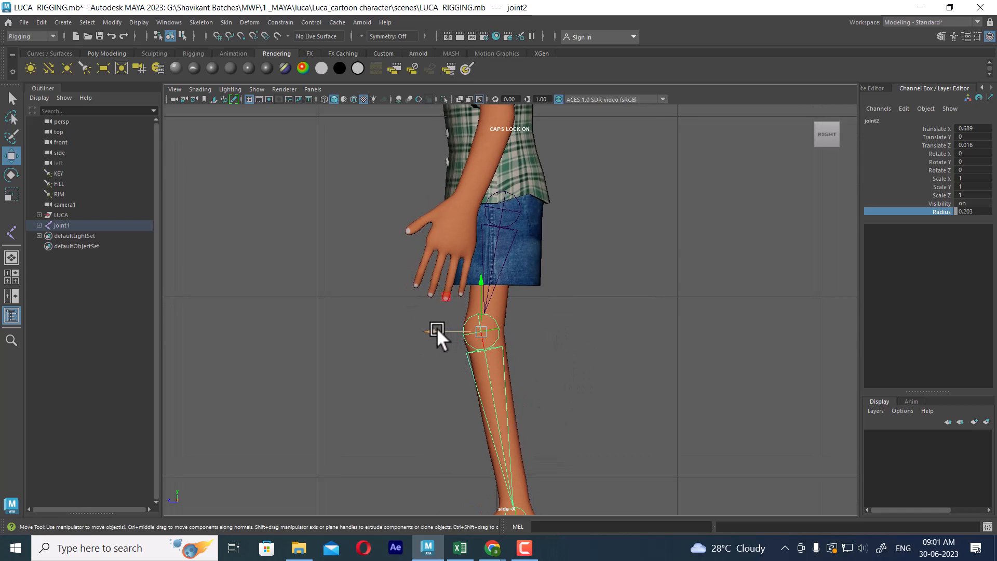
pyautogui.moveTo(435, 328); pyautogui.dragTo(438, 328)
pyautogui.keyDown('alt'); pyautogui.moveTo(438, 328); pyautogui.dragTo(649, 266, button='middle'); pyautogui.keyUp('alt')
pyautogui.press('space')
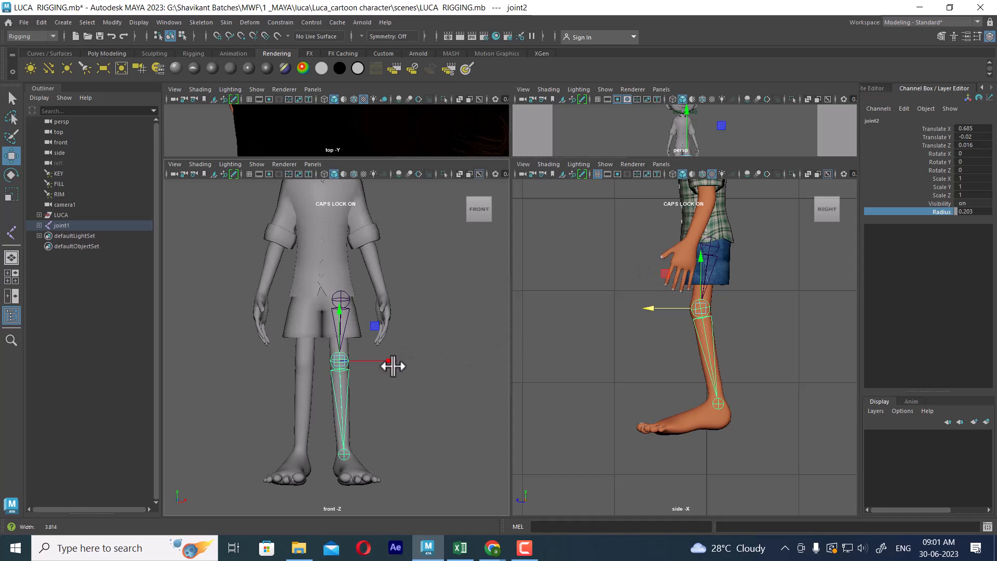
pyautogui.scroll(3, 748, 296)
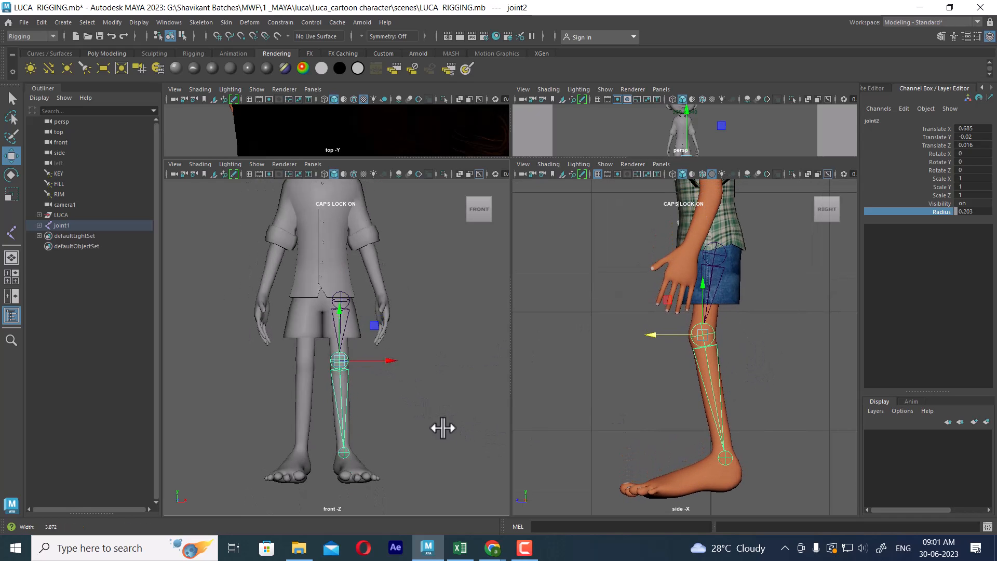
# - Place a single pelvis joint at the centre of the hips in the wireframe front view, at Translate X 0.002 and Translate Y -0.489
pyautogui.scroll(-1, 399, 343)
pyautogui.scroll(4, 435, 417)
pyautogui.keyDown('alt'); pyautogui.moveTo(752, 351); pyautogui.dragTo(752, 377, button='middle'); pyautogui.keyUp('alt')
pyautogui.scroll(2, 399, 402)
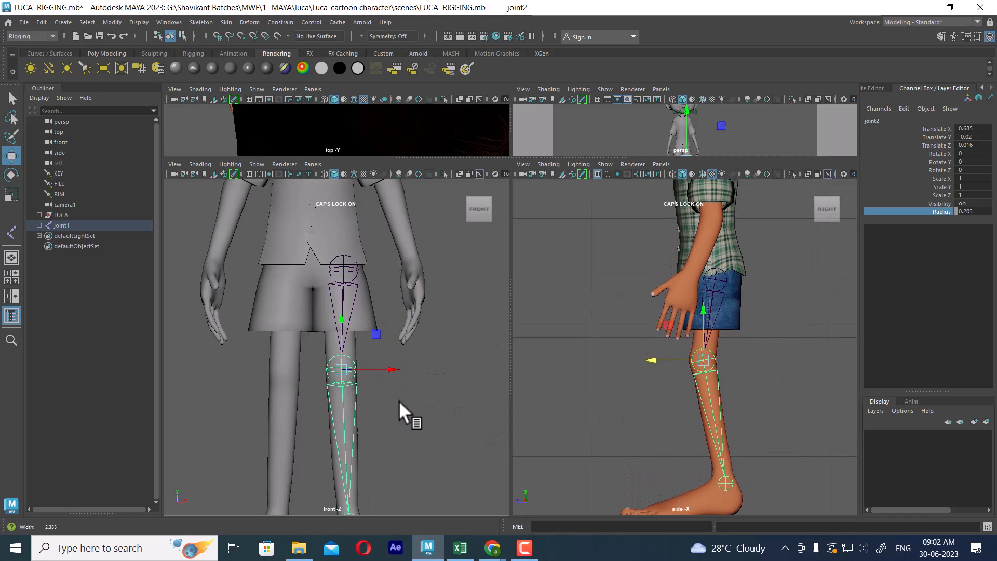
pyautogui.click(59, 23)
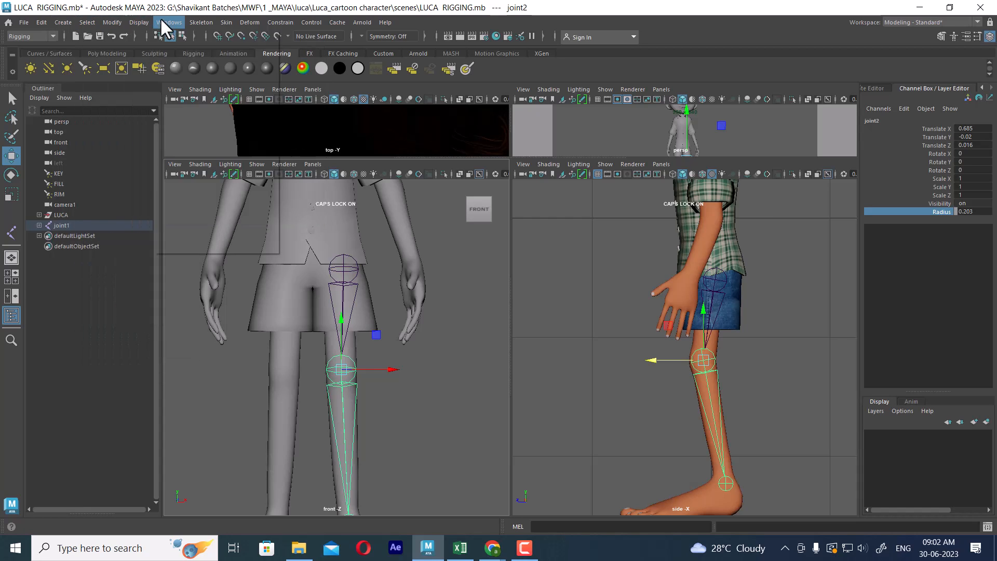
pyautogui.click(216, 46)
pyautogui.scroll(2, 341, 294)
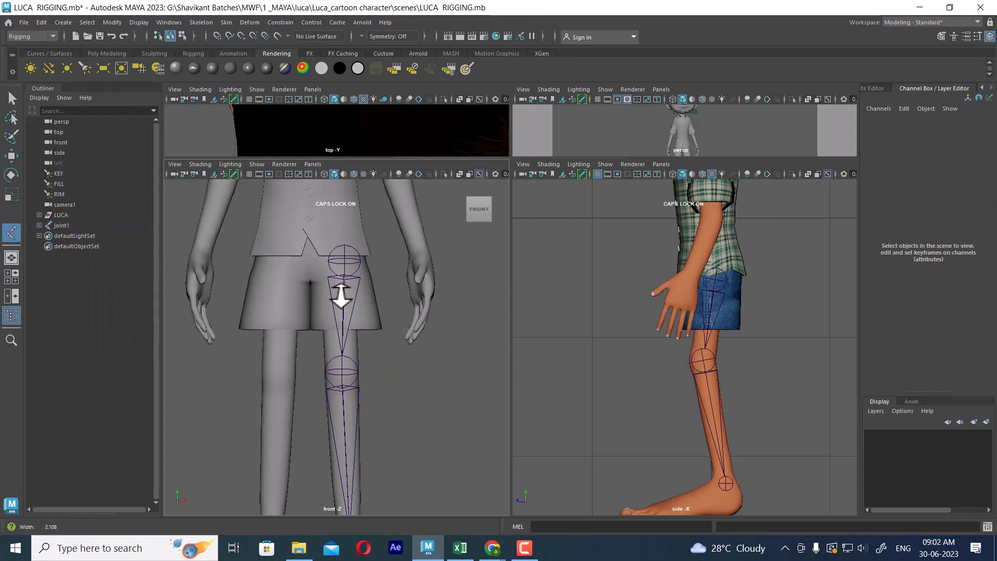
pyautogui.scroll(3, 341, 295)
pyautogui.press('4')
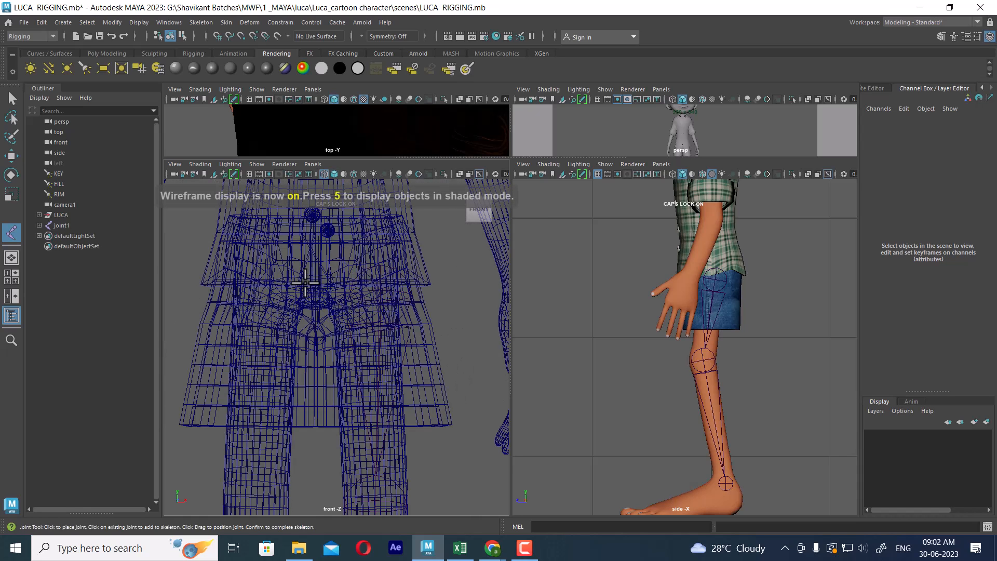
pyautogui.scroll(1, 314, 323)
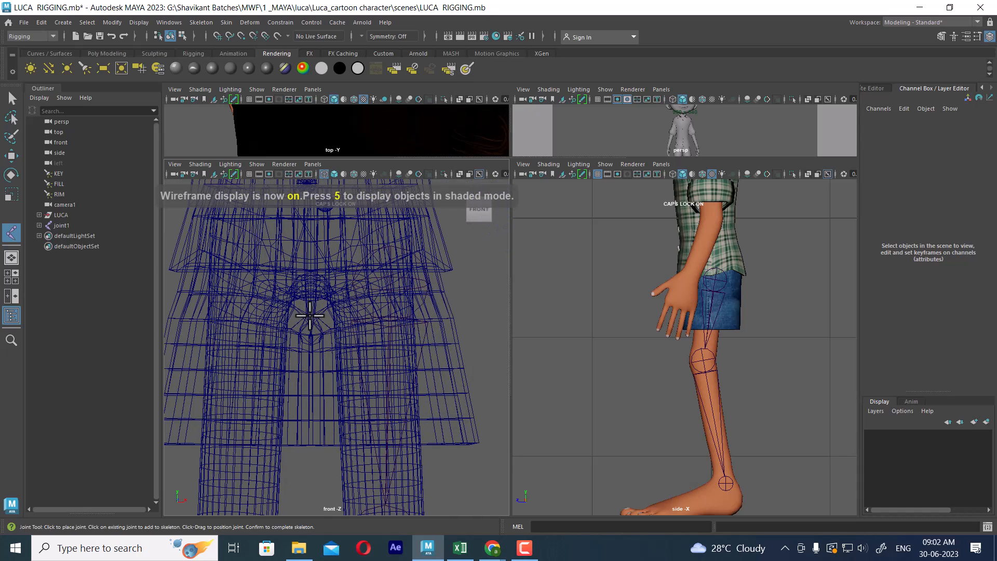
pyautogui.click(311, 272)
pyautogui.press('w')
pyautogui.scroll(-5, 346, 318)
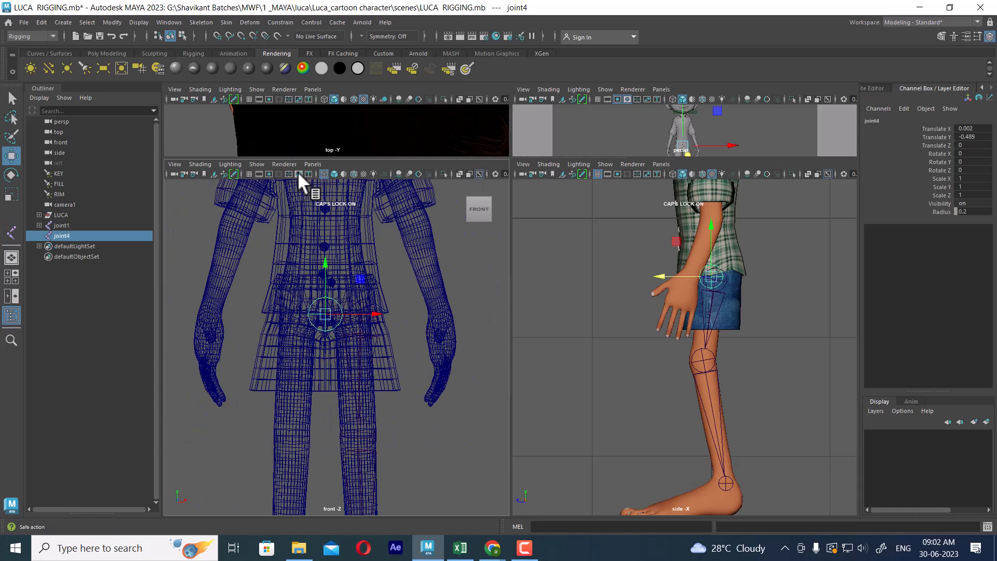
pyautogui.click(249, 174)
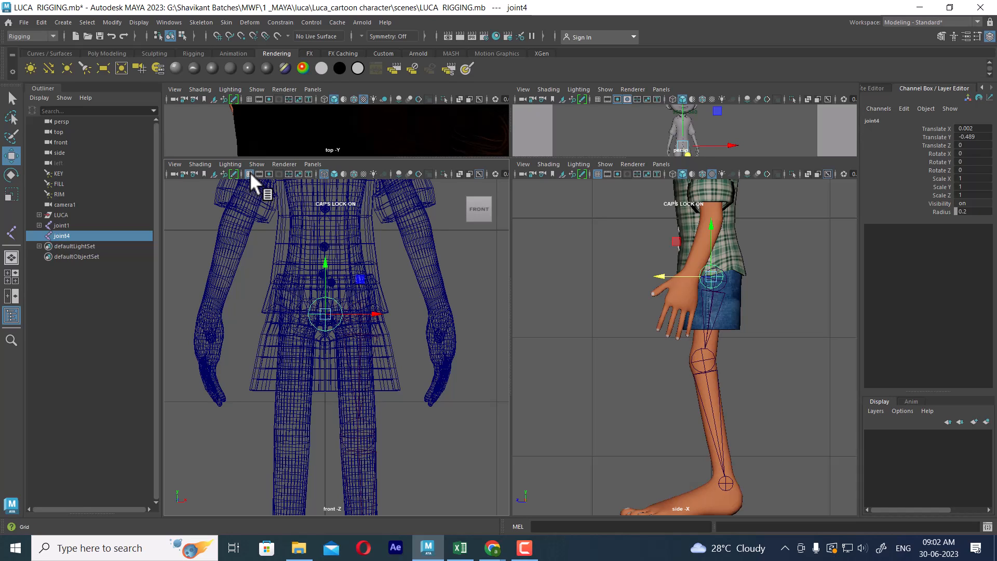
pyautogui.click(250, 175)
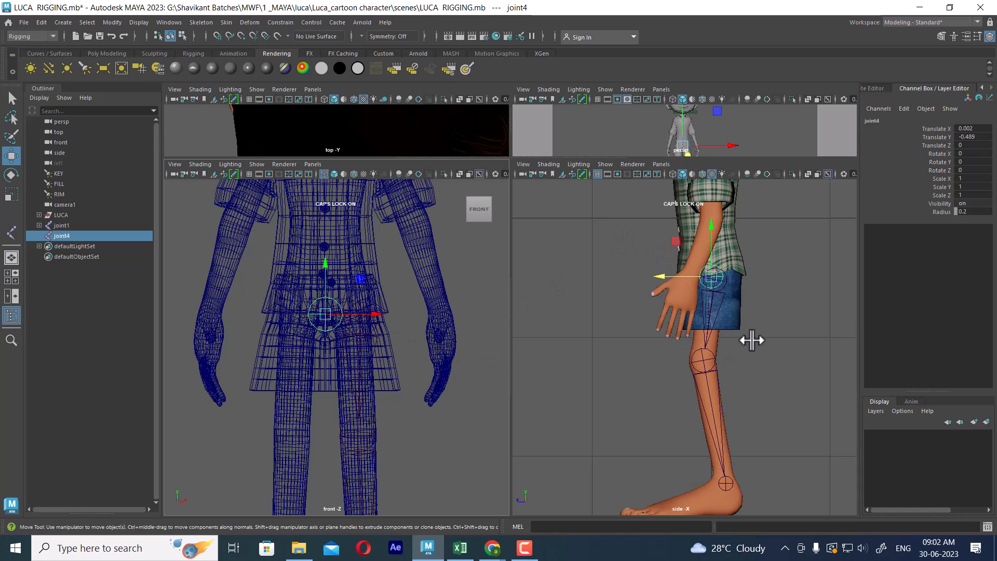
# - Maximize the perspective view, hide its resolution gate and turn on X-ray joints so the skeleton shows through the mesh
pyautogui.scroll(-4, 737, 327)
pyautogui.moveTo(540, 157); pyautogui.dragTo(534, 275)
pyautogui.press('space')
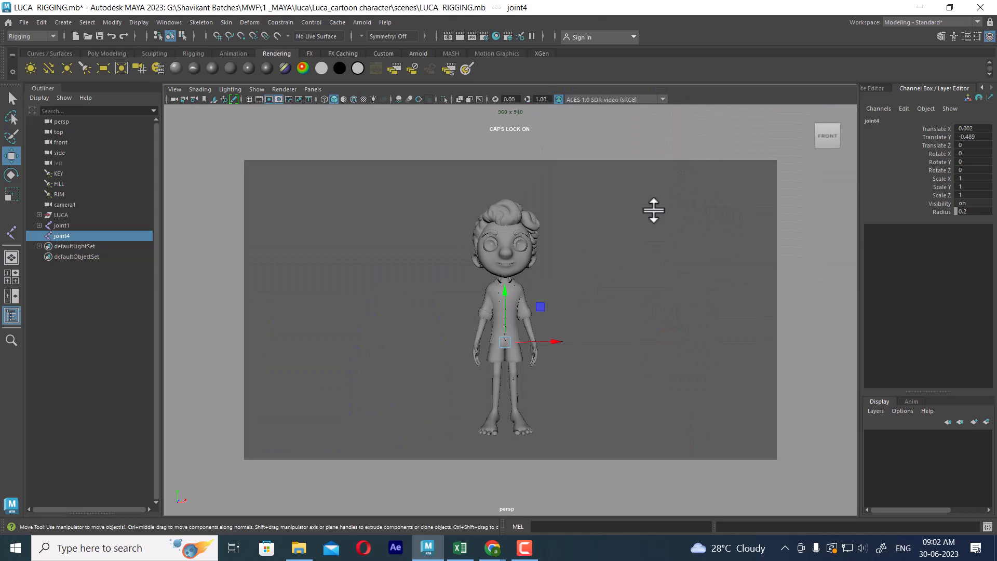
pyautogui.click(269, 99)
pyautogui.keyDown('alt'); pyautogui.moveTo(565, 322); pyautogui.dragTo(535, 327); pyautogui.keyUp('alt')
pyautogui.scroll(4, 642, 343)
pyautogui.keyDown('alt'); pyautogui.moveTo(642, 342); pyautogui.dragTo(565, 370); pyautogui.keyUp('alt')
pyautogui.scroll(2, 565, 370)
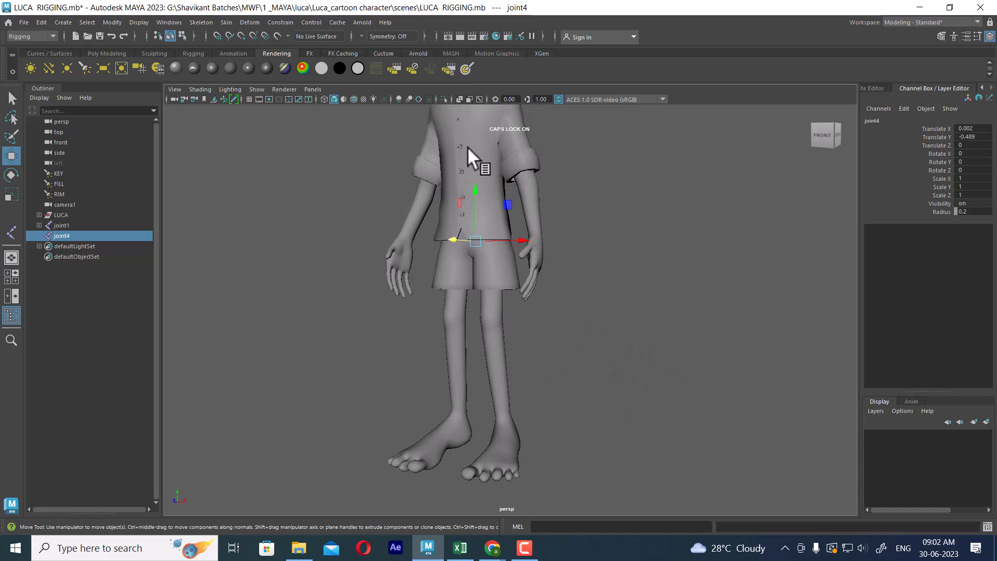
pyautogui.click(479, 99)
pyautogui.click(587, 324)
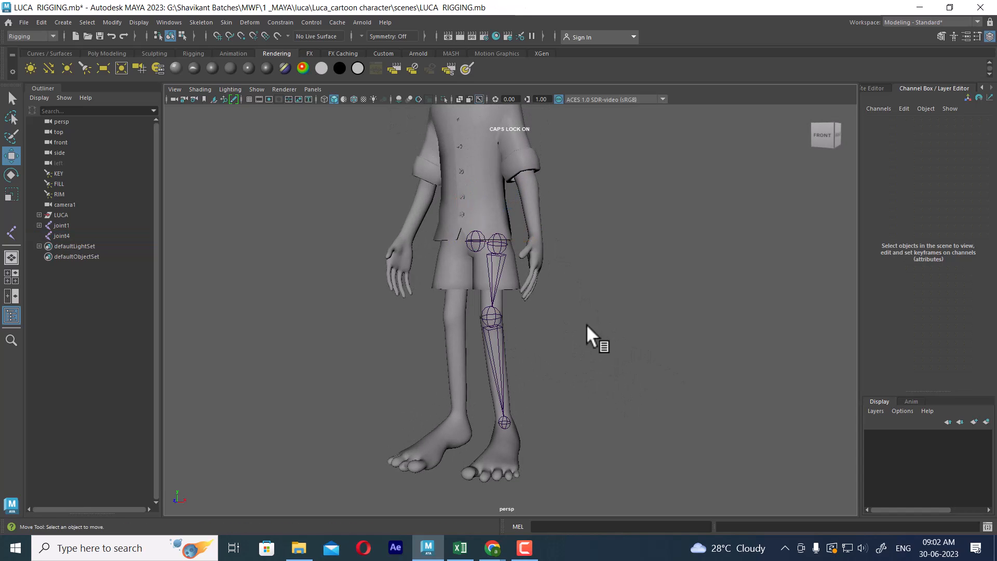
# - Add the prefix L_ to the hip joint and its whole leg hierarchy, and expand the chain in the Outliner
pyautogui.click(503, 242)
pyautogui.keyDown('alt'); pyautogui.moveTo(410, 355); pyautogui.dragTo(606, 292); pyautogui.keyUp('alt')
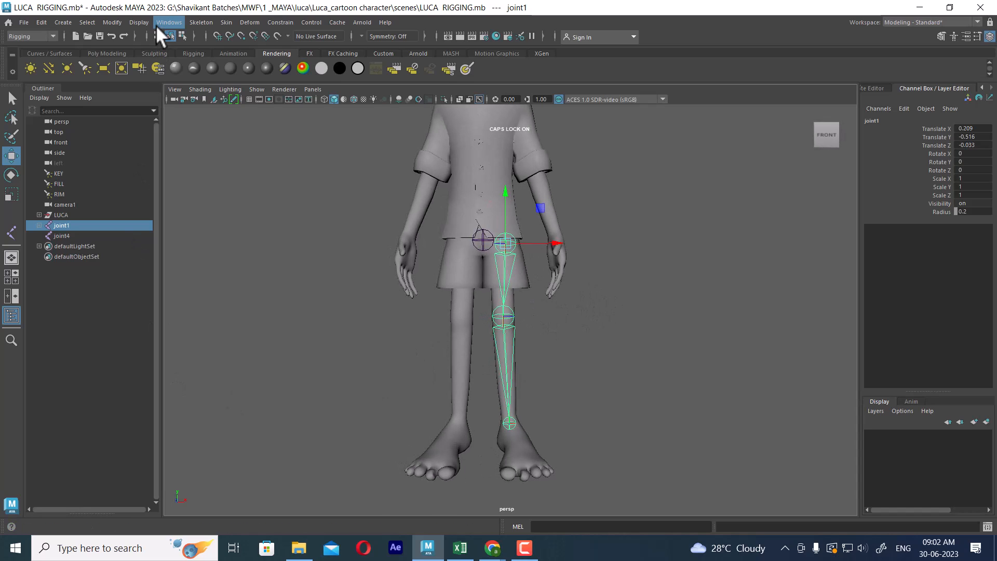
pyautogui.click(107, 21)
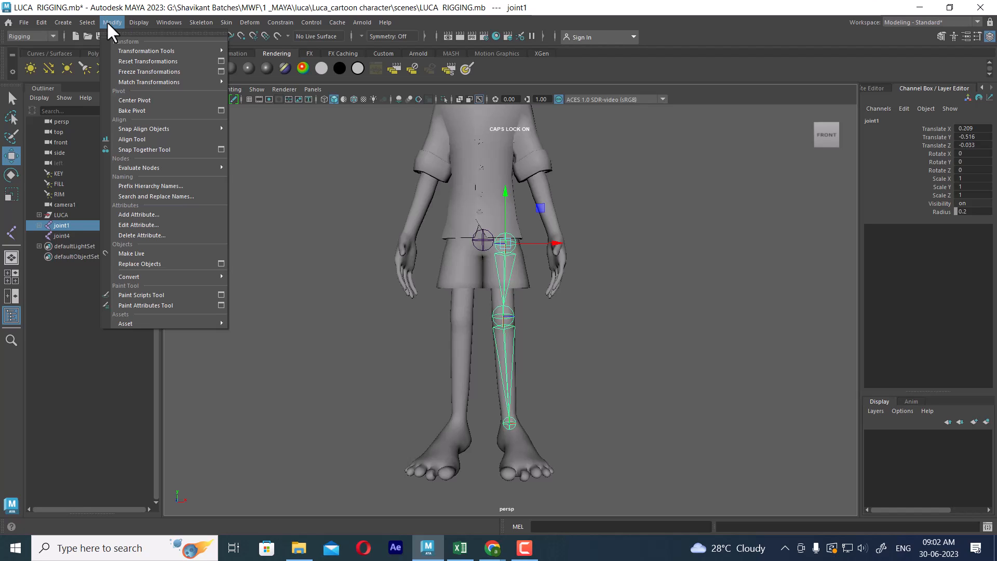
pyautogui.click(194, 188)
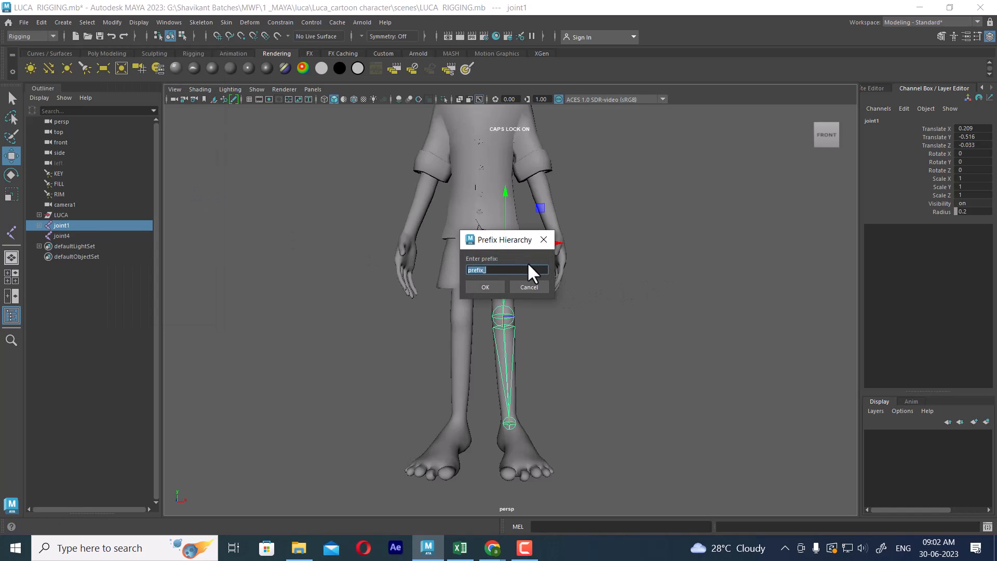
pyautogui.press('BackSpace')
pyautogui.write('L_')
pyautogui.click(484, 290)
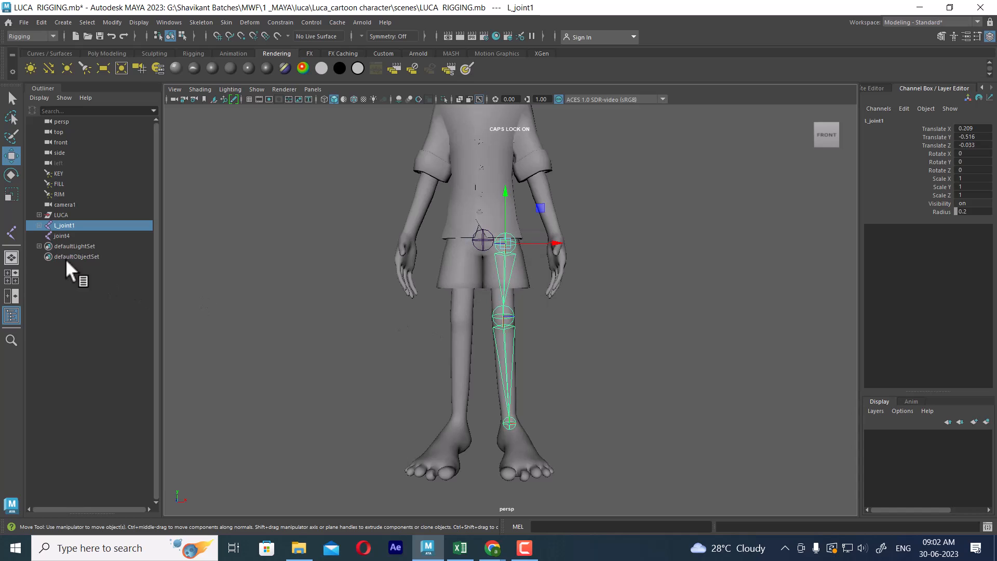
pyautogui.click(38, 225)
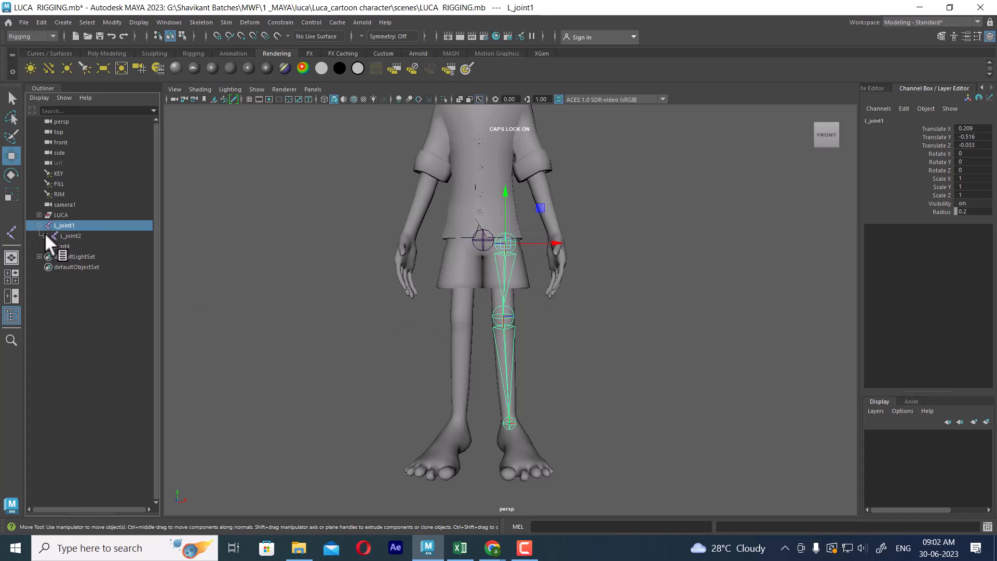
pyautogui.click(45, 235)
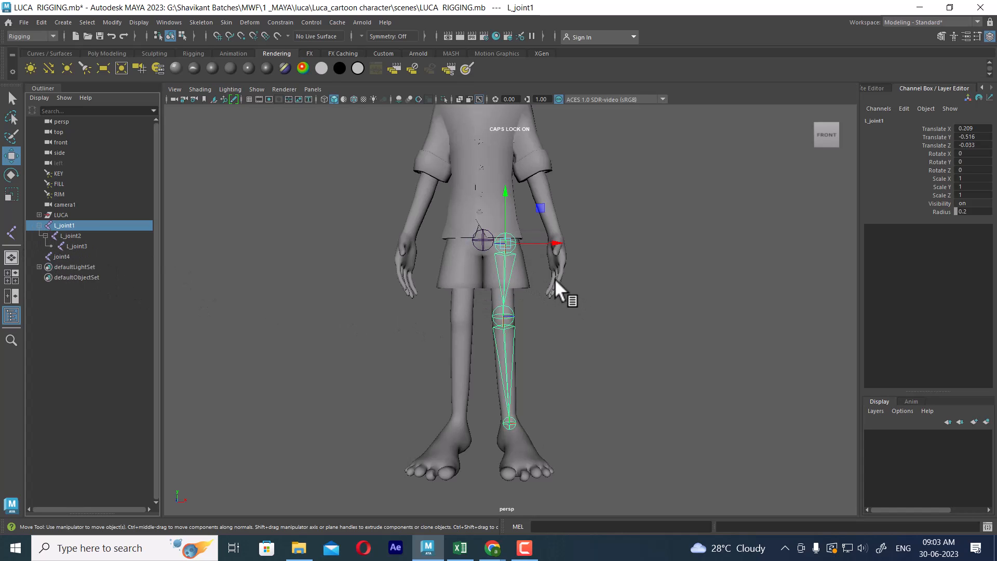
# - Open the Mirror Joints options with the L_ leg chain selected
pyautogui.moveTo(608, 323)
pyautogui.keyDown('alt'); pyautogui.mouseDown()
pyautogui.moveTo(655, 304)
pyautogui.moveTo(648, 289)
pyautogui.moveTo(634, 318)
pyautogui.moveTo(596, 312)
pyautogui.moveTo(613, 331)
pyautogui.mouseUp(); pyautogui.keyUp('alt')
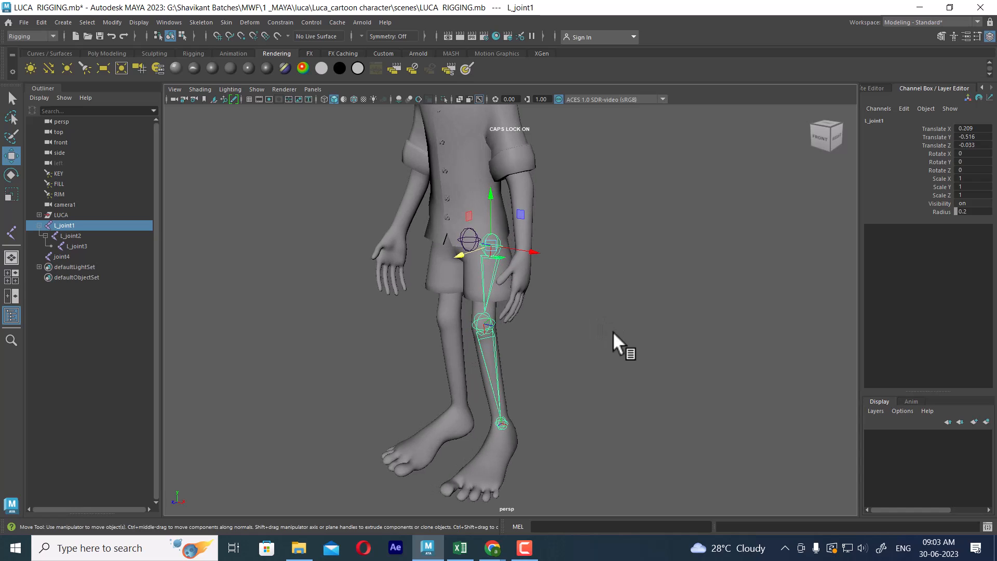
pyautogui.keyDown('alt'); pyautogui.moveTo(222, 150); pyautogui.dragTo(242, 158); pyautogui.keyUp('alt')
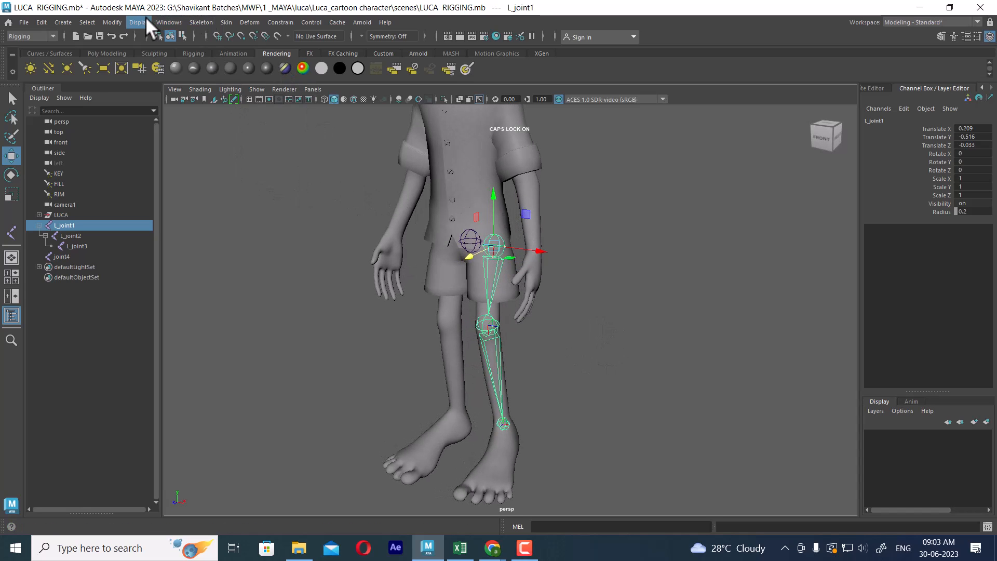
pyautogui.click(195, 22)
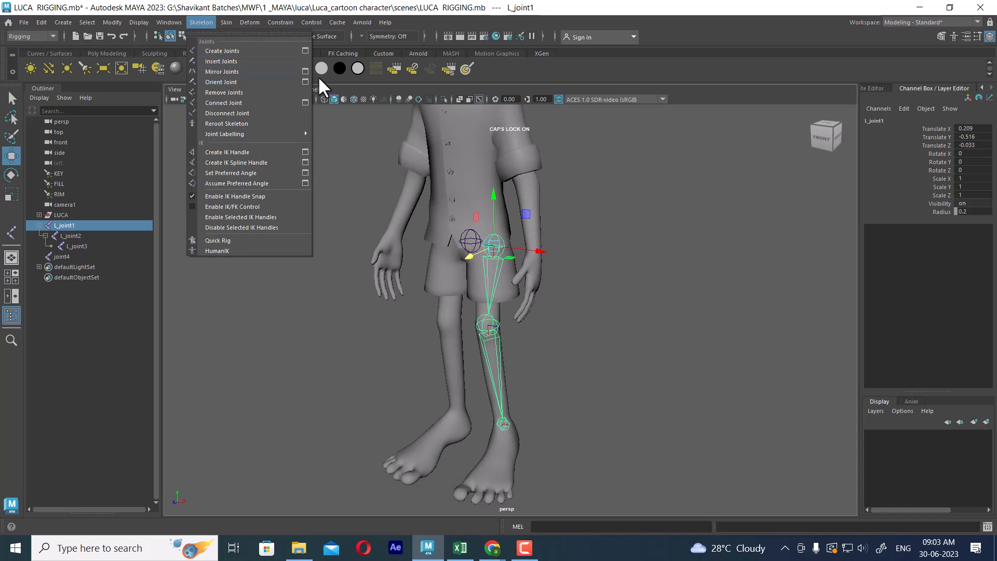
pyautogui.click(304, 71)
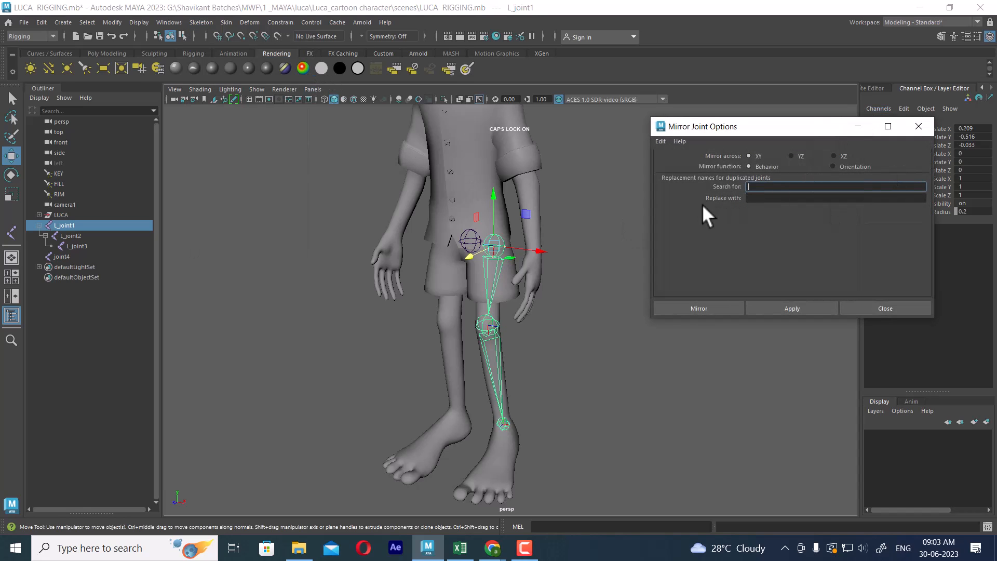
# - Try mirroring the left leg chain across the XY plane with the Behavior function, and undo the copy
pyautogui.keyDown('alt'); pyautogui.moveTo(584, 364); pyautogui.dragTo(587, 368); pyautogui.keyUp('alt')
pyautogui.keyDown('alt'); pyautogui.moveTo(587, 367); pyautogui.dragTo(538, 350, button='middle'); pyautogui.keyUp('alt')
pyautogui.click(810, 308)
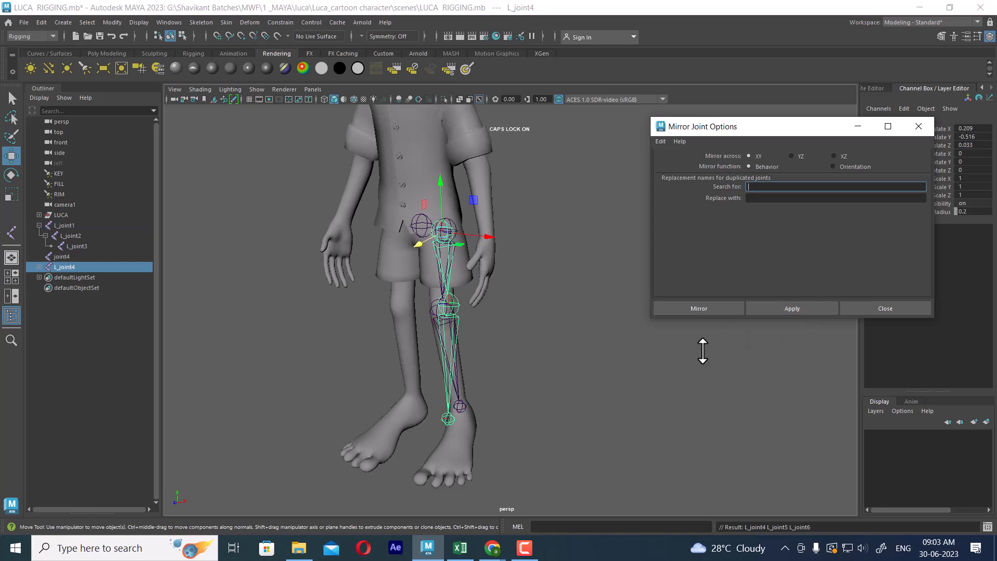
pyautogui.keyDown('alt'); pyautogui.moveTo(703, 350); pyautogui.dragTo(623, 358); pyautogui.keyUp('alt')
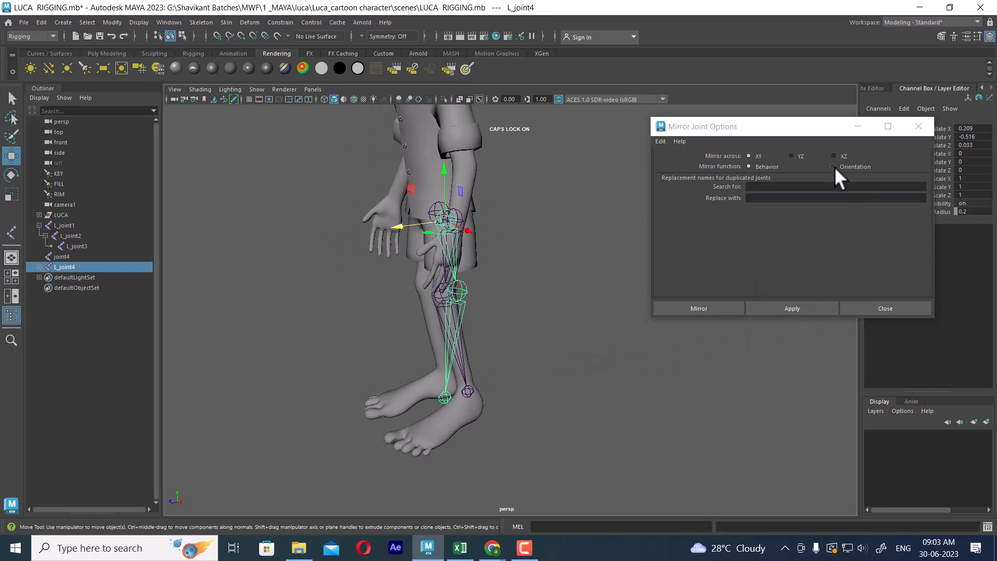
pyautogui.hotkey('ctrl', 'z')
# - Set the joint mirroring to the YZ plane, test it on the left leg chain, and undo the mirrored copy
pyautogui.click(799, 154)
pyautogui.click(808, 308)
pyautogui.keyDown('alt'); pyautogui.moveTo(550, 358); pyautogui.dragTo(590, 354); pyautogui.keyUp('alt')
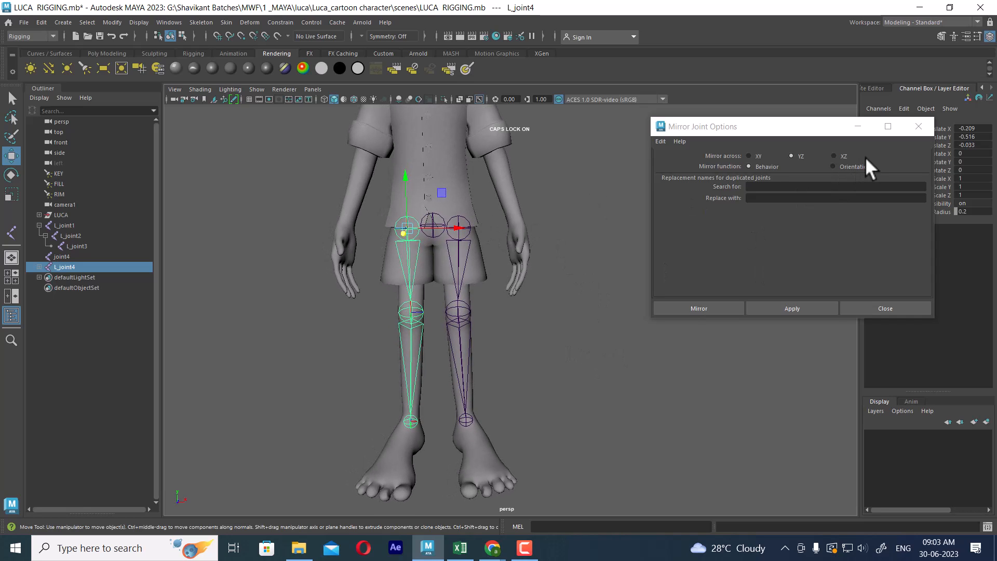
pyautogui.scroll(2, 576, 340)
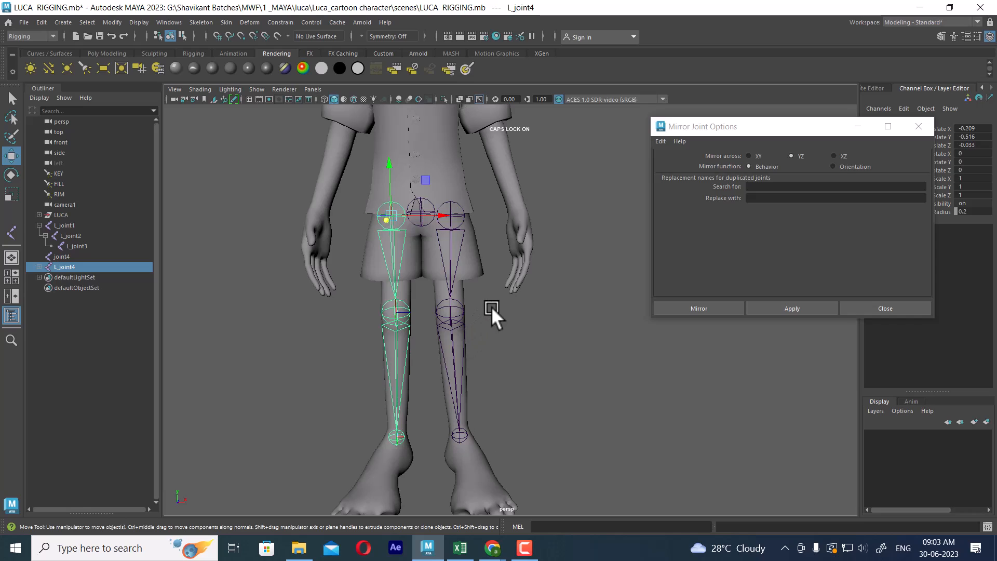
pyautogui.hotkey('ctrl', 'z')
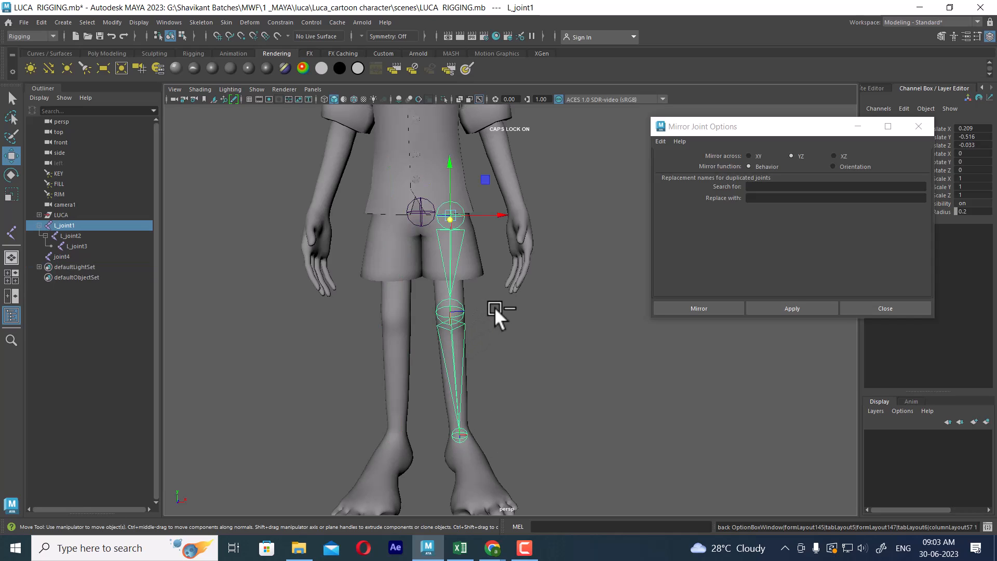
# - Mirror the left leg chain across YZ with Behavior, replacing L_ with R_ in the duplicated joint names, and close the options
pyautogui.click(770, 187)
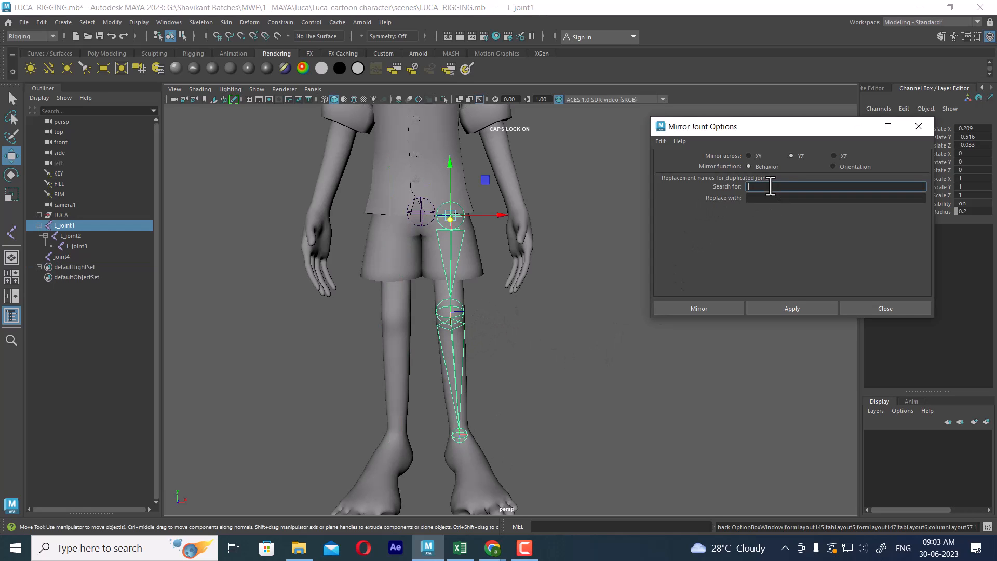
pyautogui.write('L_')
pyautogui.click(761, 198)
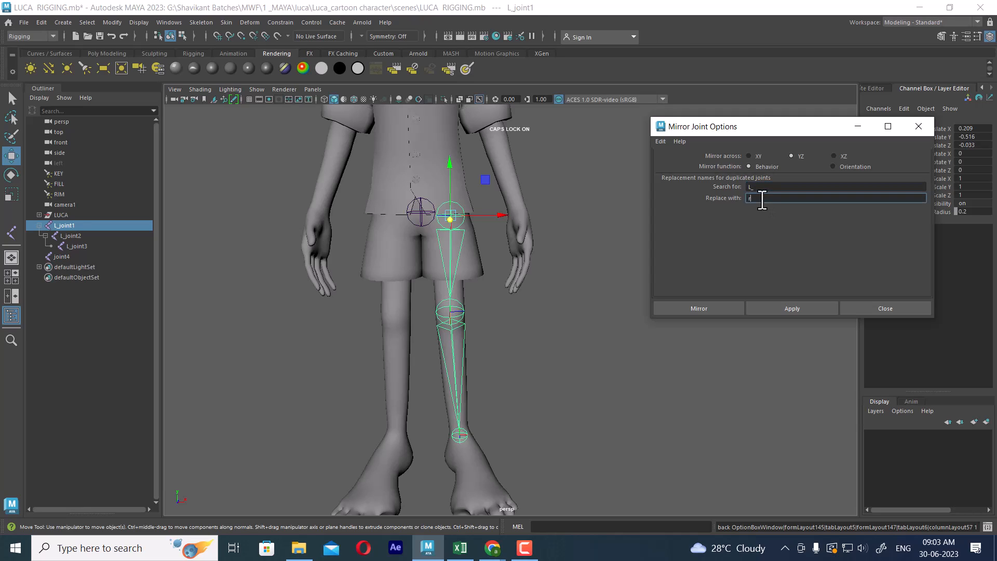
pyautogui.write('R_')
pyautogui.click(797, 306)
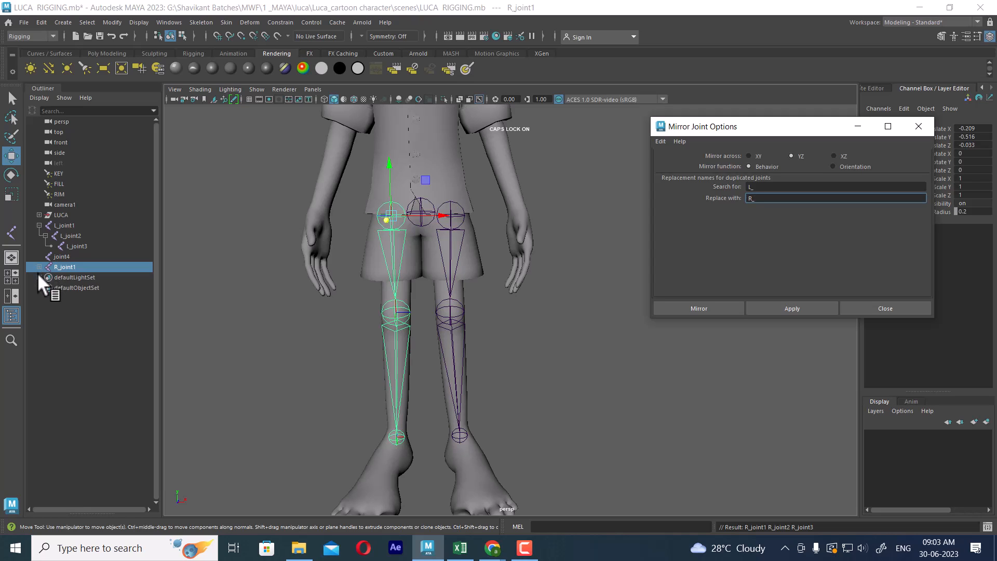
pyautogui.click(910, 306)
# - Parent the left hip joint L_joint1 to the central pelvis joint
pyautogui.keyDown('alt'); pyautogui.moveTo(621, 253); pyautogui.dragTo(660, 305, button='middle'); pyautogui.keyUp('alt')
pyautogui.keyDown('alt'); pyautogui.moveTo(661, 305); pyautogui.dragTo(677, 300, button='right'); pyautogui.keyUp('alt')
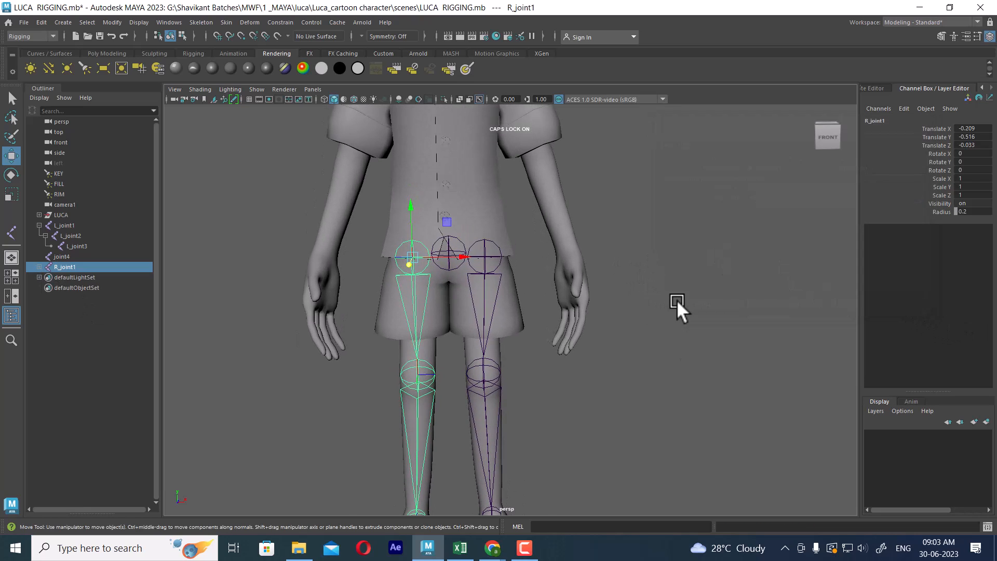
pyautogui.scroll(3, 664, 241)
pyautogui.click(471, 231)
pyautogui.keyDown('alt'); pyautogui.moveTo(539, 234); pyautogui.dragTo(594, 262, button='middle'); pyautogui.keyUp('alt')
pyautogui.scroll(4, 557, 260)
pyautogui.keyDown('shift'); pyautogui.click(456, 222); pyautogui.keyUp('shift')
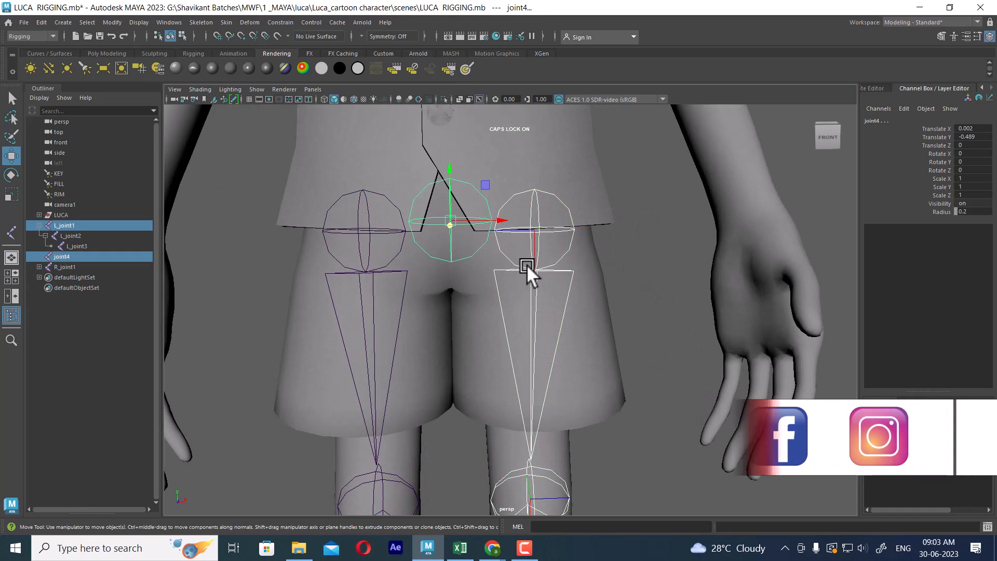
pyautogui.press('p')
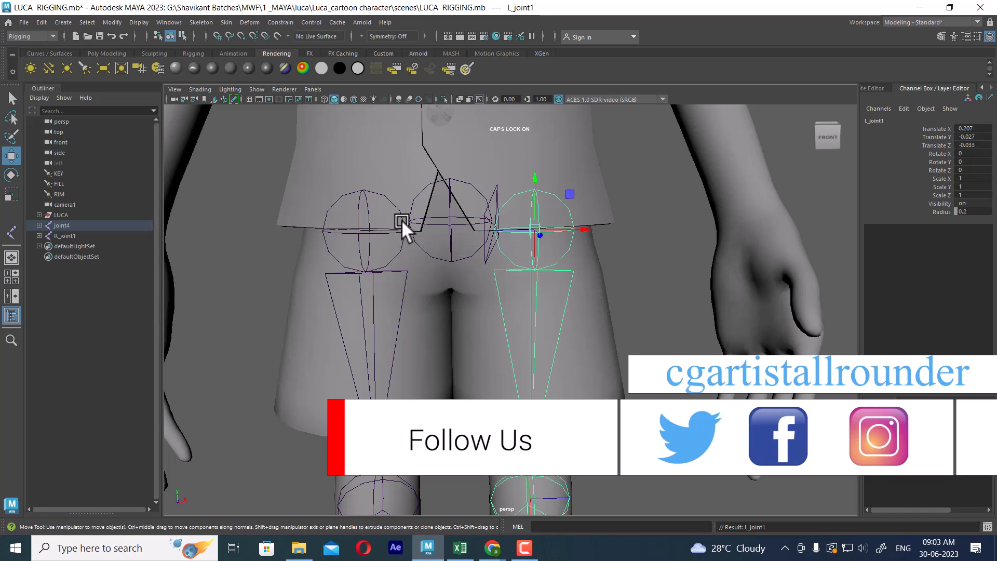
# - Parent the right hip joint R_joint1 to the central pelvis joint
pyautogui.click(429, 217)
pyautogui.keyDown('shift'); pyautogui.click(364, 232); pyautogui.keyUp('shift')
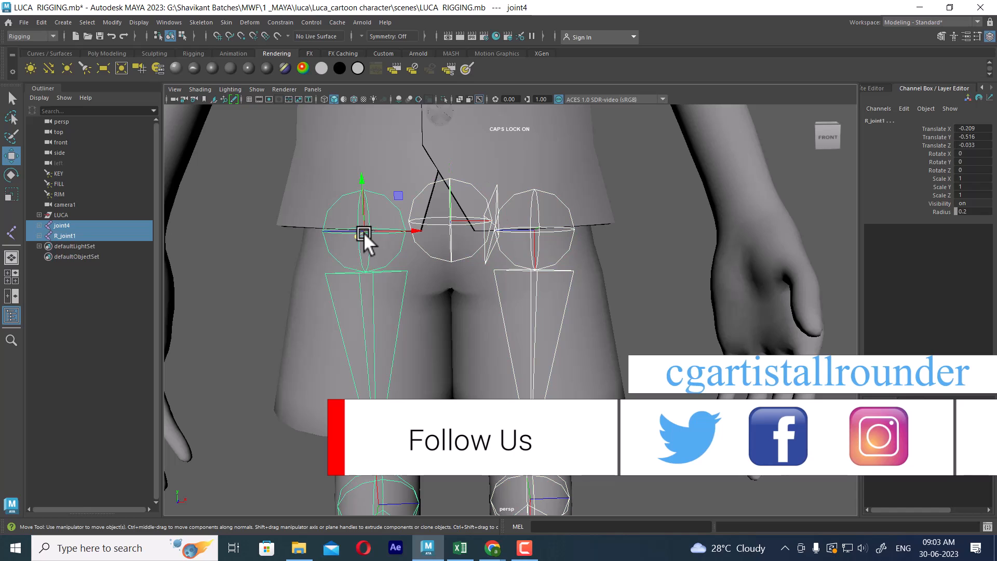
pyautogui.click(369, 234)
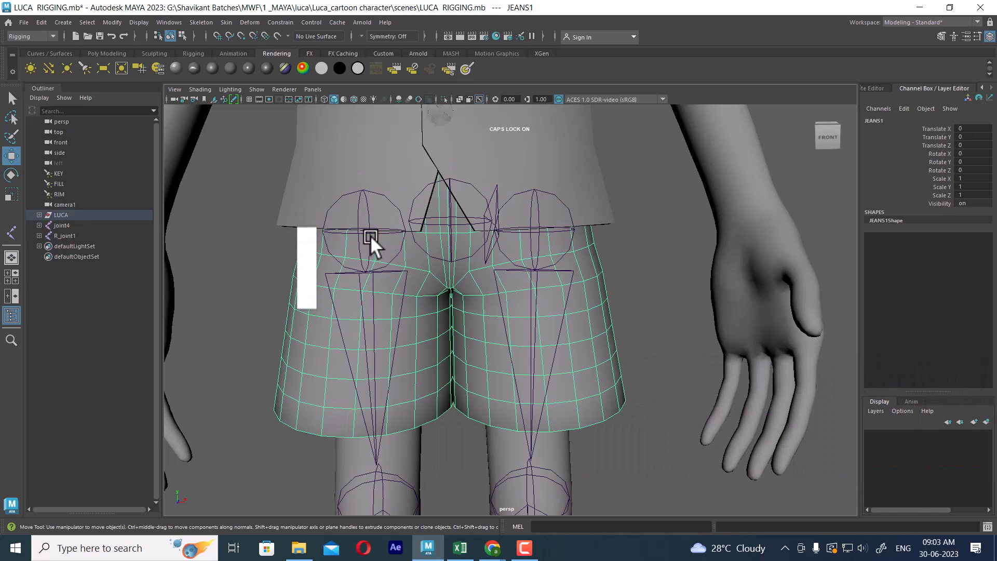
pyautogui.hotkey('ctrl', 'z')
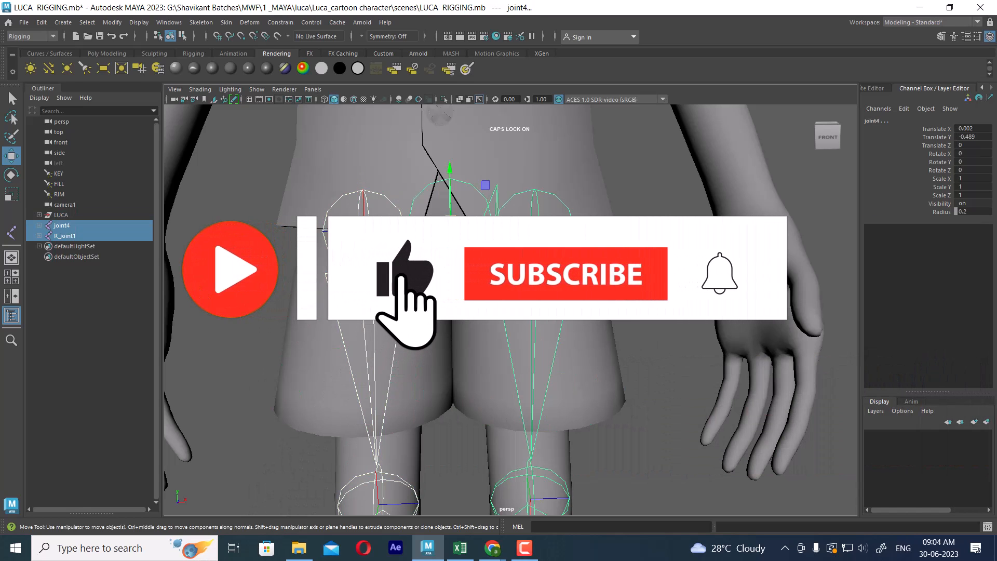
pyautogui.press('p')
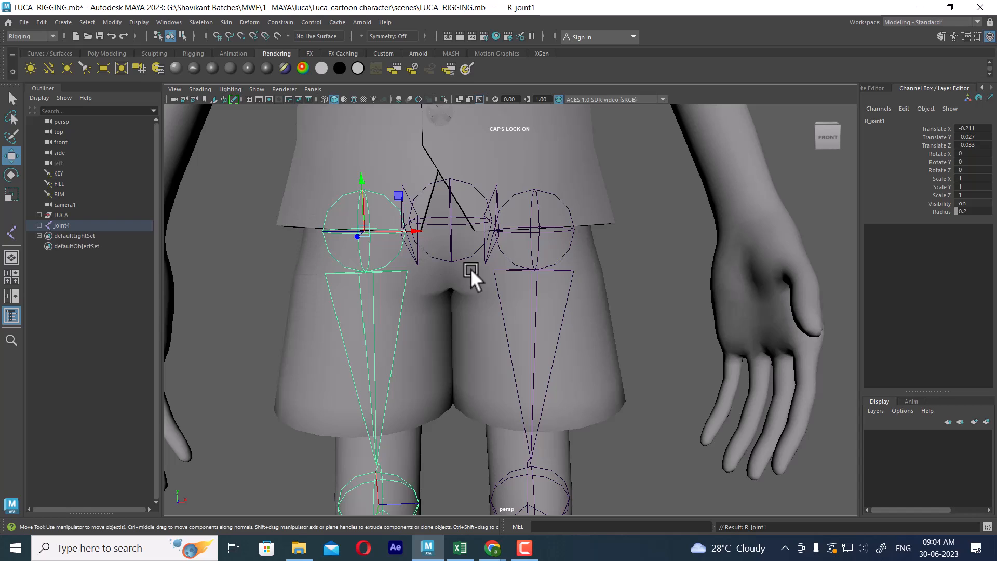
# - Rename the central pelvis joint joint4 as ROOT
pyautogui.click(447, 221)
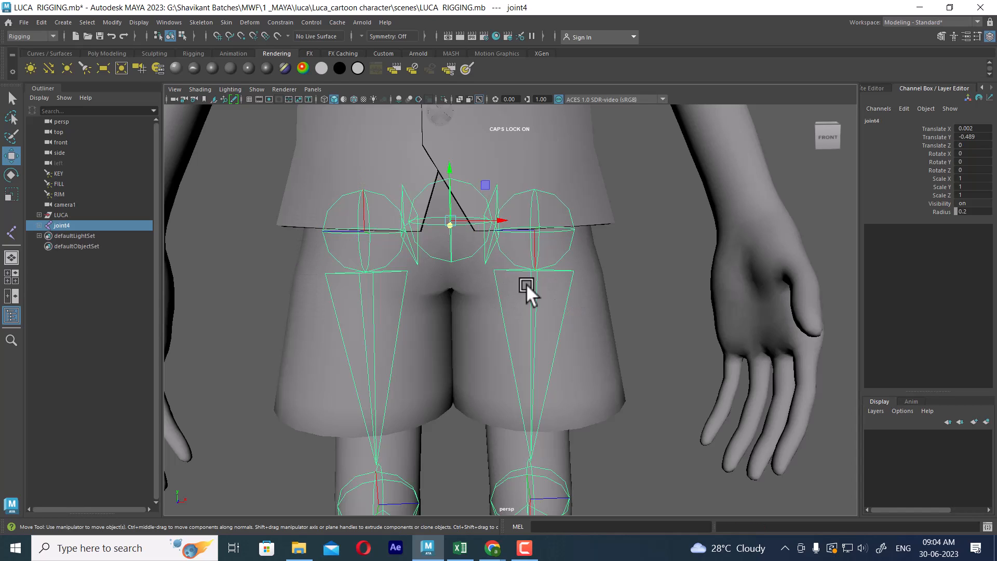
pyautogui.doubleClick(71, 225)
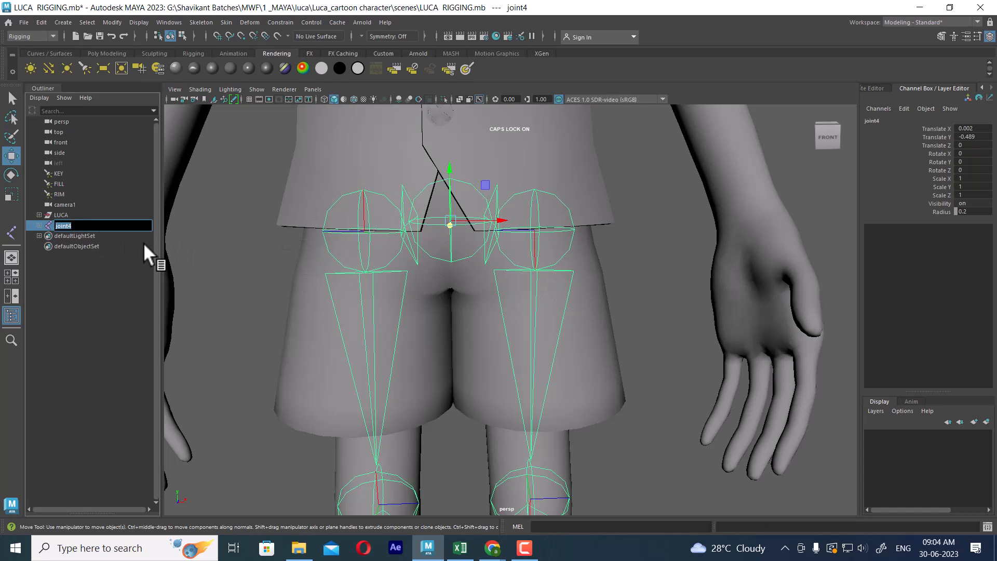
pyautogui.write('ROO')
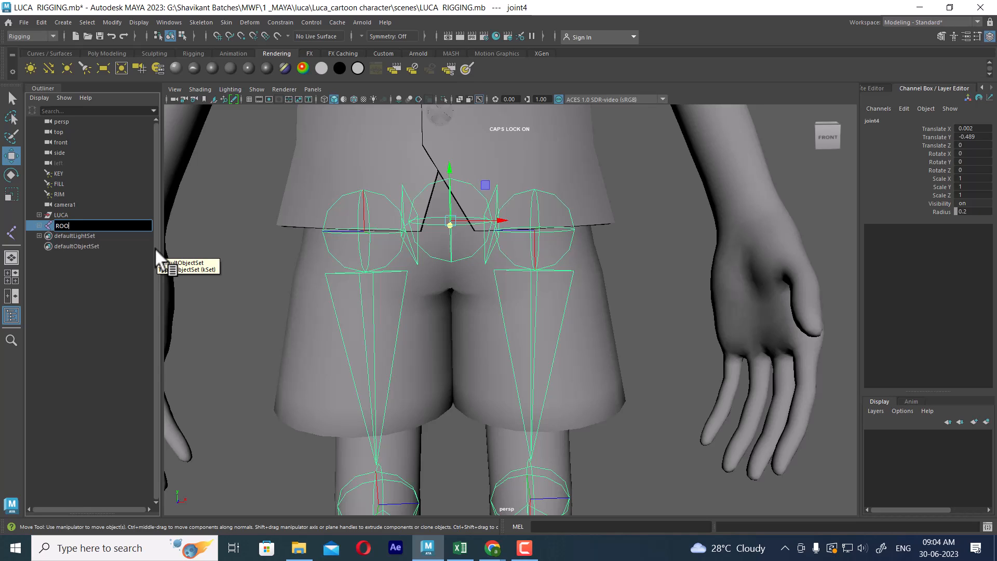
pyautogui.write('T')
pyautogui.press('Return')
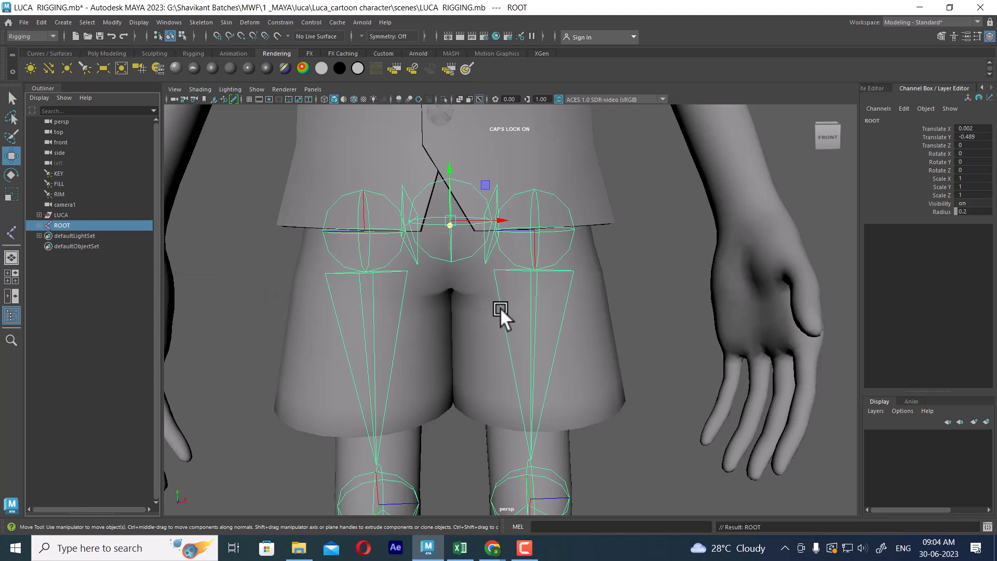
# - Expand the ROOT joint hierarchy through the left leg chain down to L_joint3
pyautogui.scroll(-5, 500, 307)
pyautogui.keyDown('alt'); pyautogui.moveTo(539, 446); pyautogui.dragTo(558, 329, button='middle'); pyautogui.keyUp('alt')
pyautogui.scroll(-1, 576, 322)
pyautogui.keyDown('alt'); pyautogui.moveTo(590, 316); pyautogui.dragTo(535, 273); pyautogui.keyUp('alt')
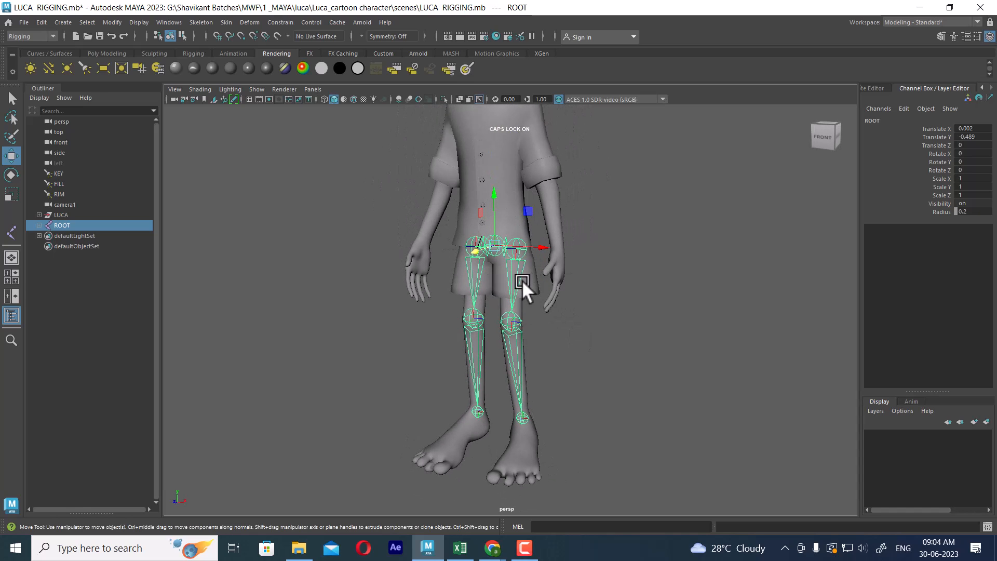
pyautogui.click(524, 548)
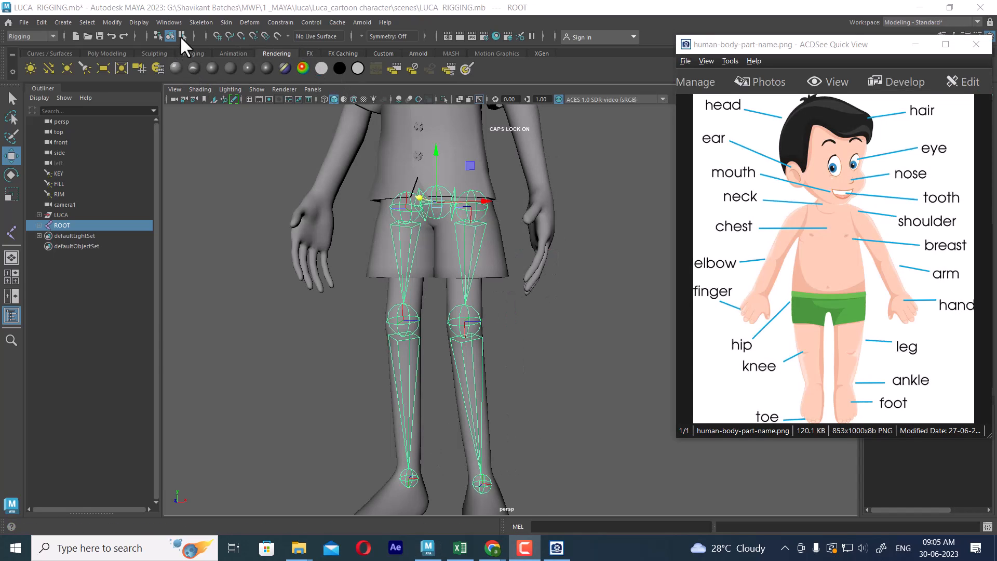
pyautogui.click(41, 227)
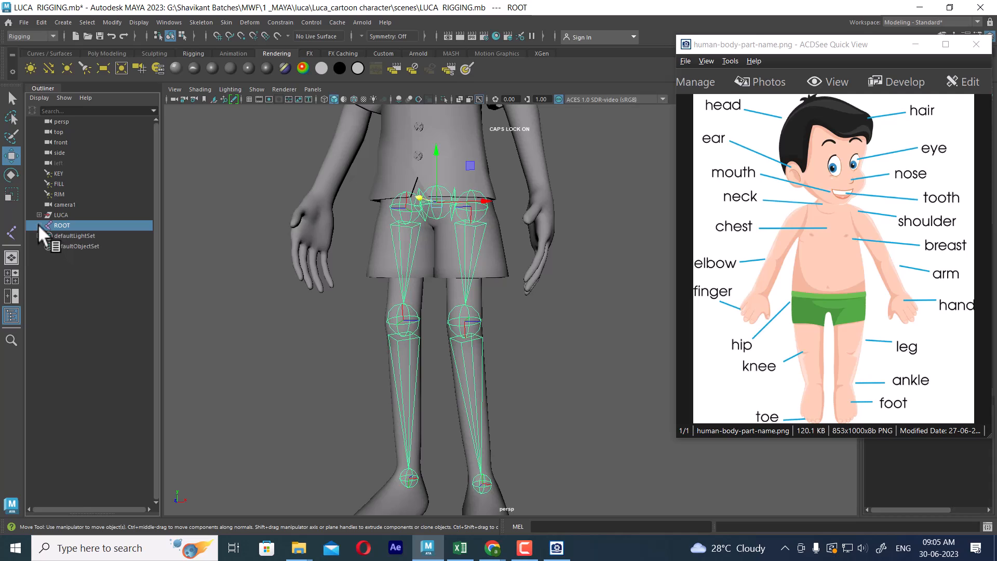
pyautogui.click(39, 225)
pyautogui.click(45, 235)
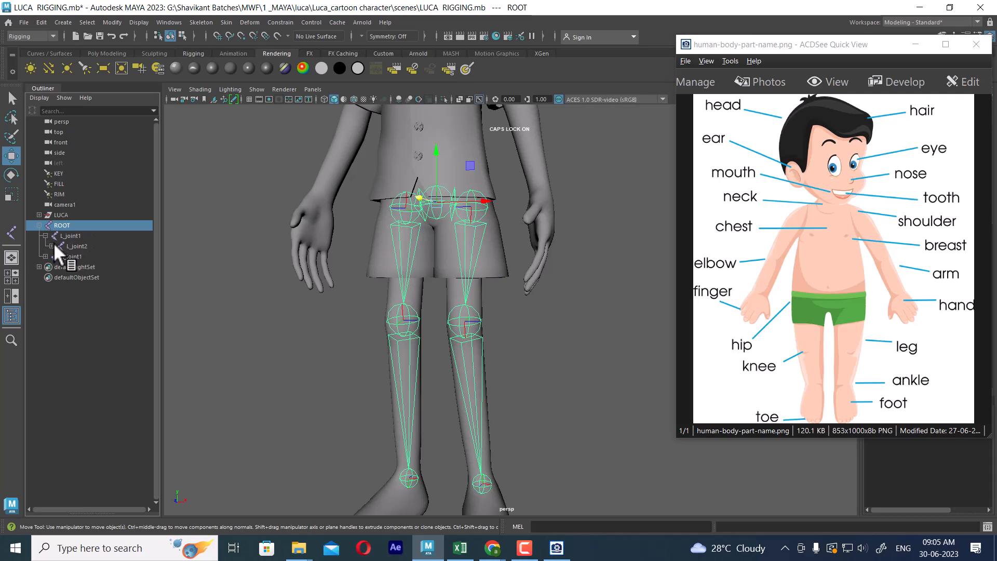
pyautogui.click(51, 246)
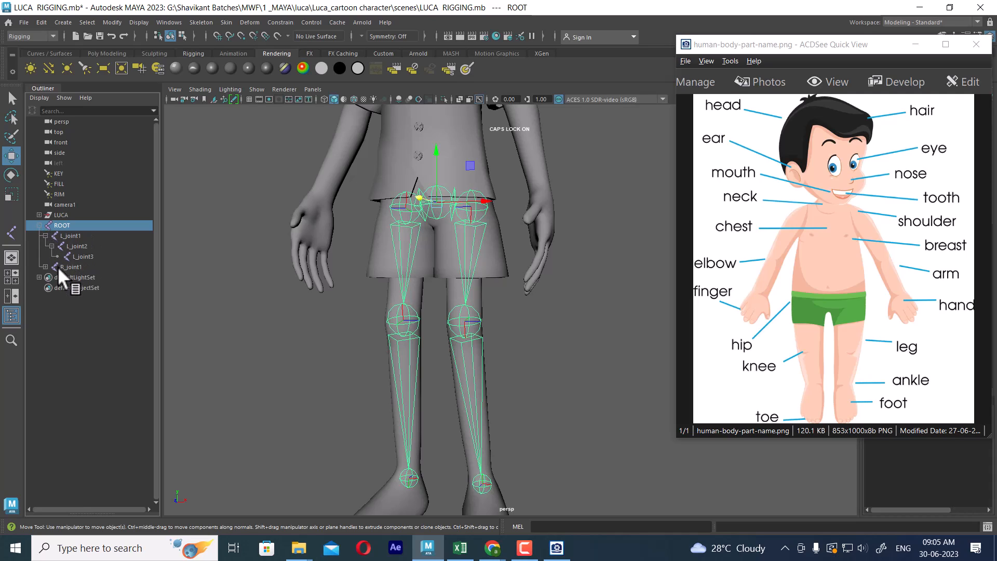
# - Rename the left hip joint L_joint1 as L_HIP_joint1
pyautogui.click(71, 235)
pyautogui.doubleClick(71, 235)
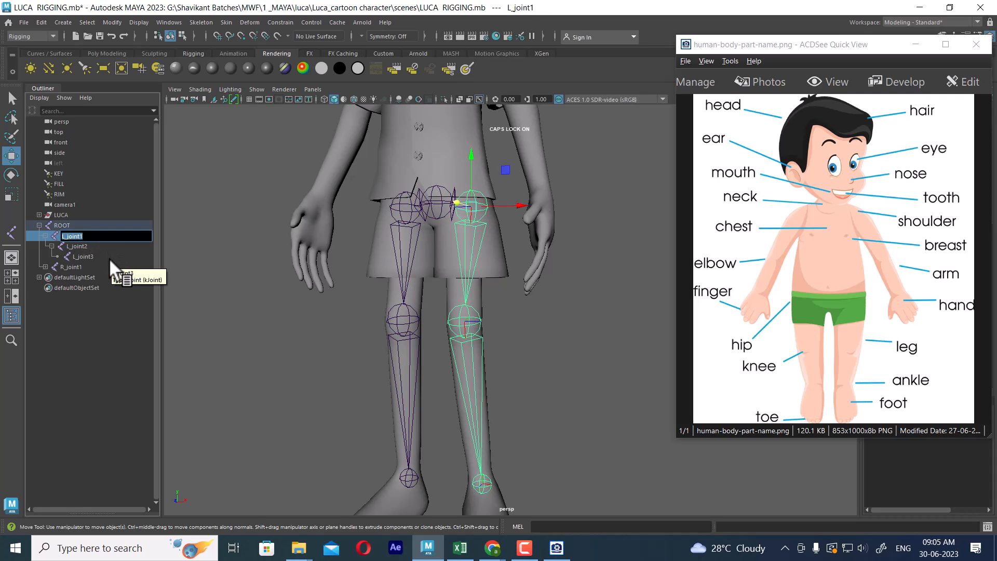
pyautogui.click(70, 236)
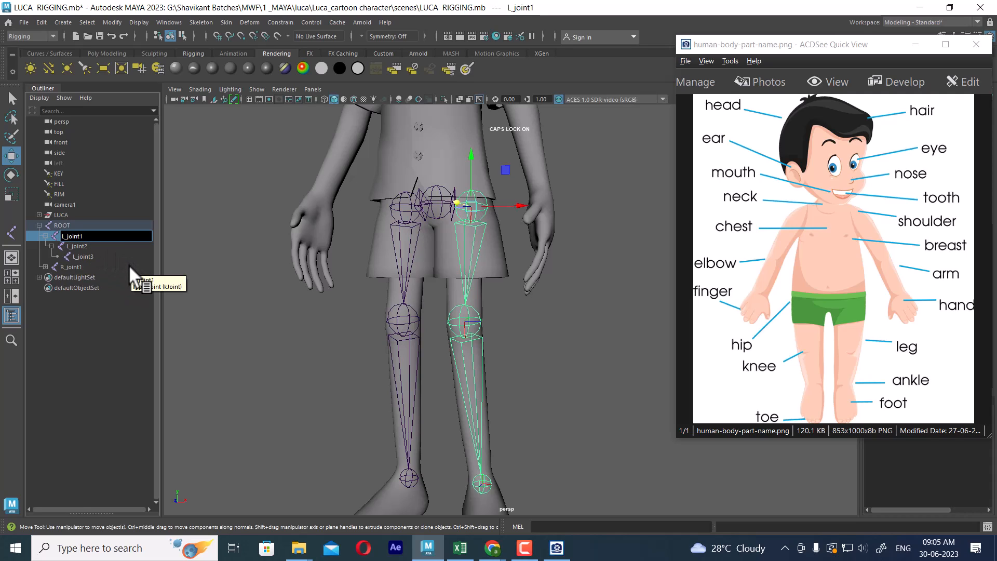
pyautogui.write('HIP_')
pyautogui.press('Return')
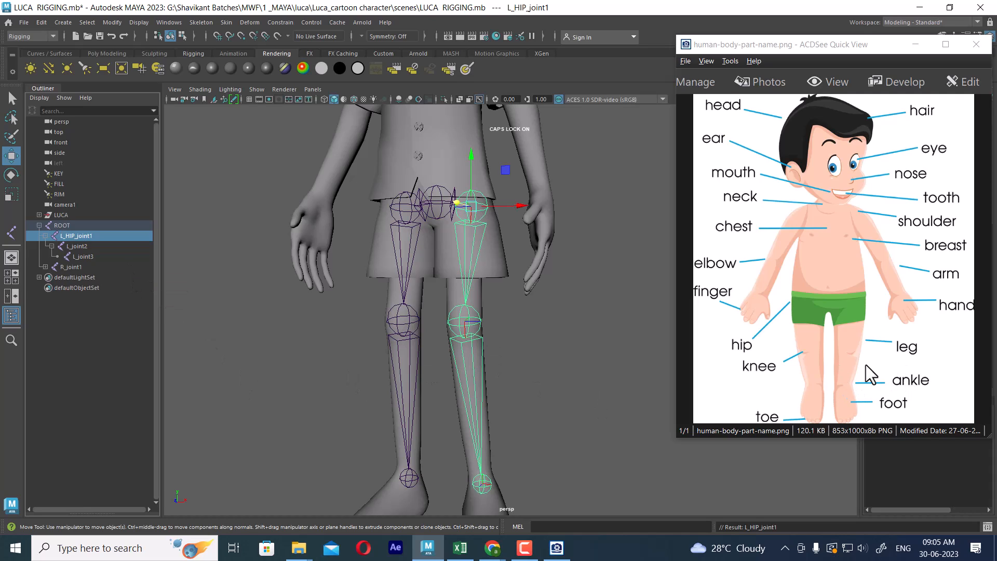
# - Rename the left knee joint L_joint2 as L_KNEE_joint2
pyautogui.click(77, 245)
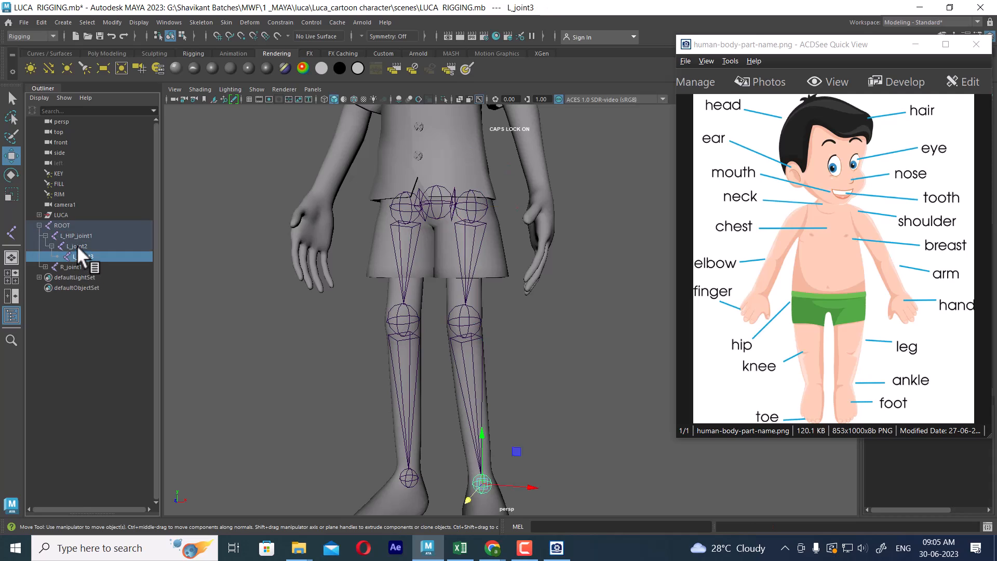
pyautogui.doubleClick(75, 244)
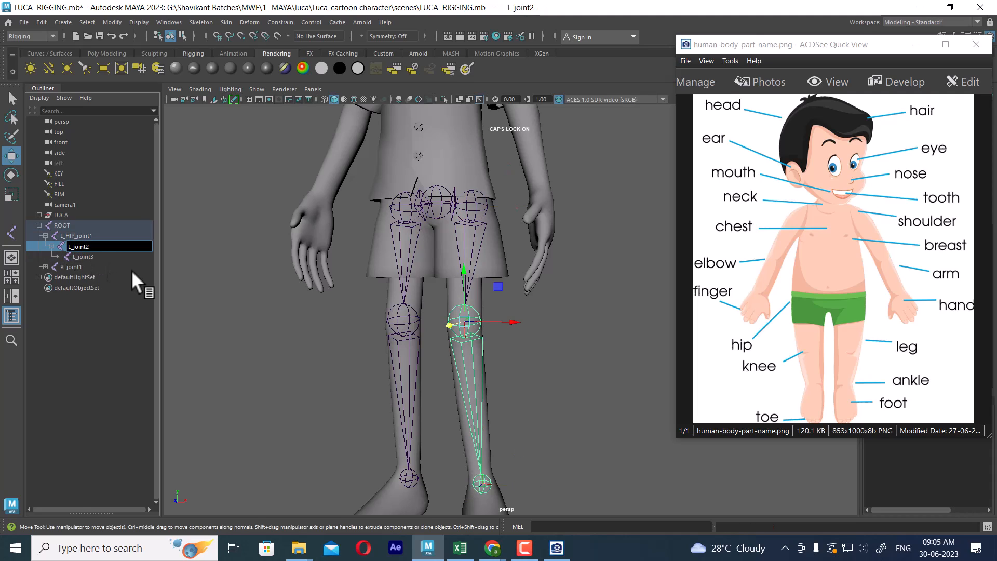
pyautogui.write('KNEE')
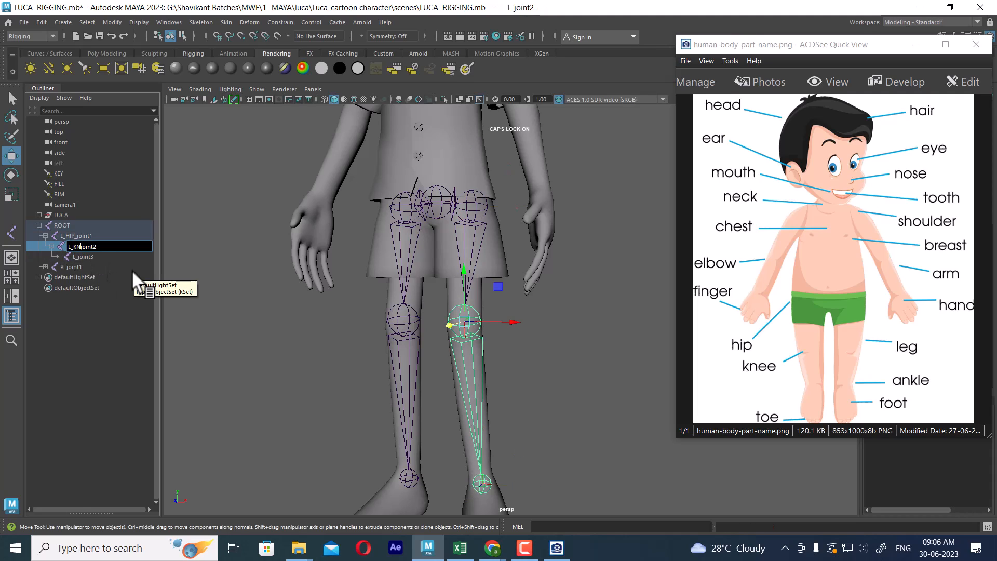
pyautogui.write('_')
pyautogui.press('Return')
# - Rename the left ankle joint L_joint3 as L_ANKLE_joint3 and clear the selection
pyautogui.click(83, 256)
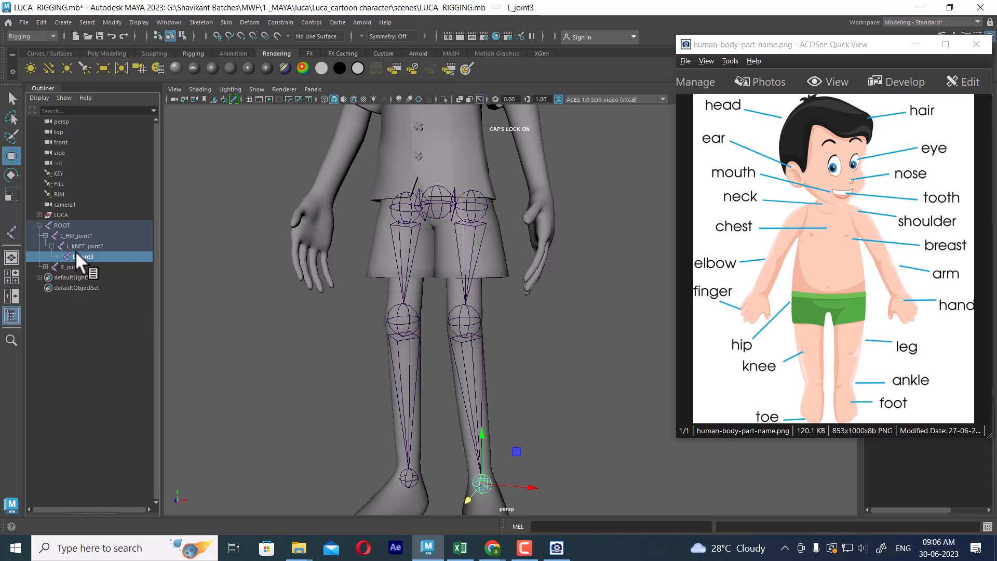
pyautogui.doubleClick(77, 257)
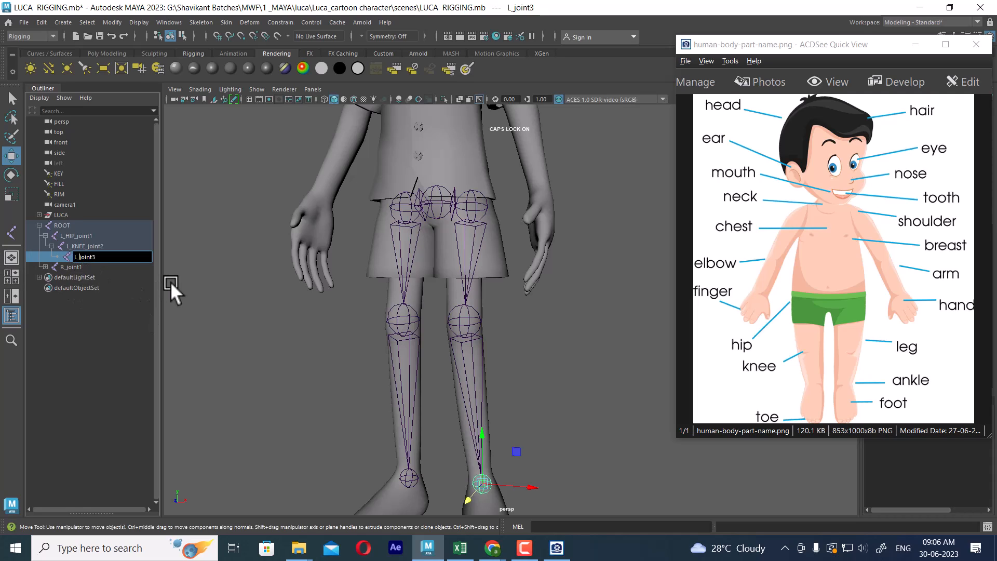
pyautogui.write('ANKLE_')
pyautogui.click(88, 325)
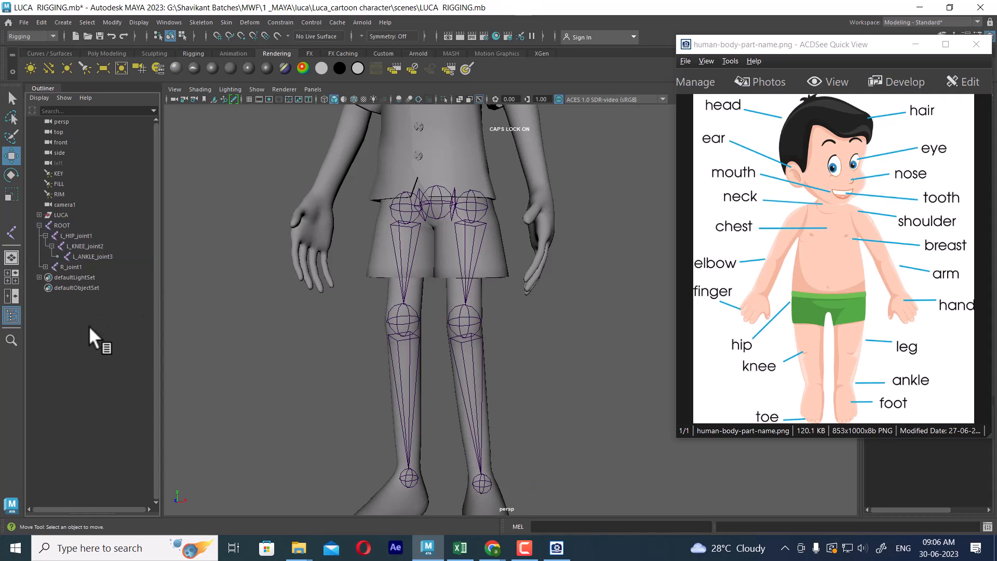
# - Expand the right leg joint chain and rename R_joint1 as R_HIP_joint1
pyautogui.click(46, 266)
pyautogui.click(52, 278)
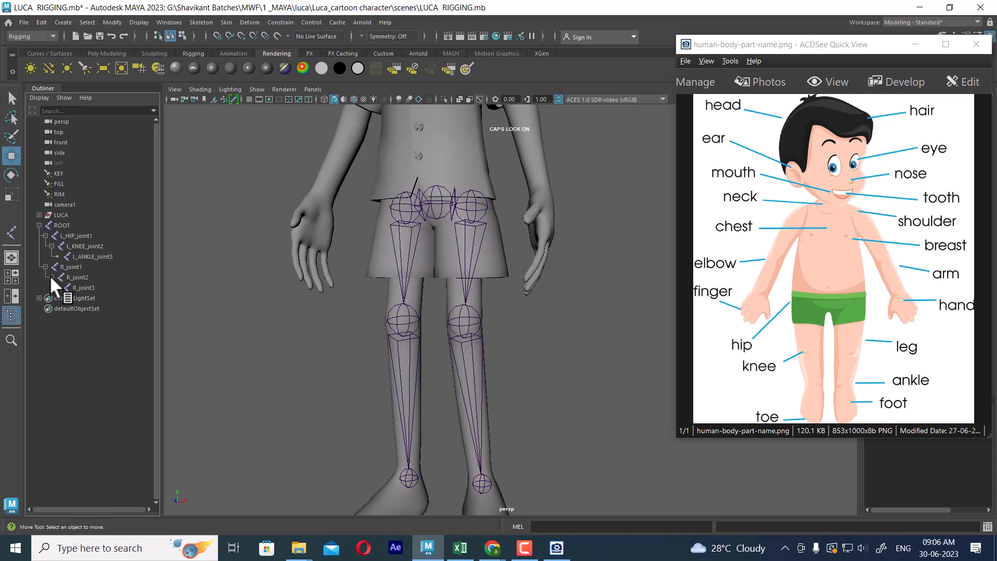
pyautogui.click(67, 266)
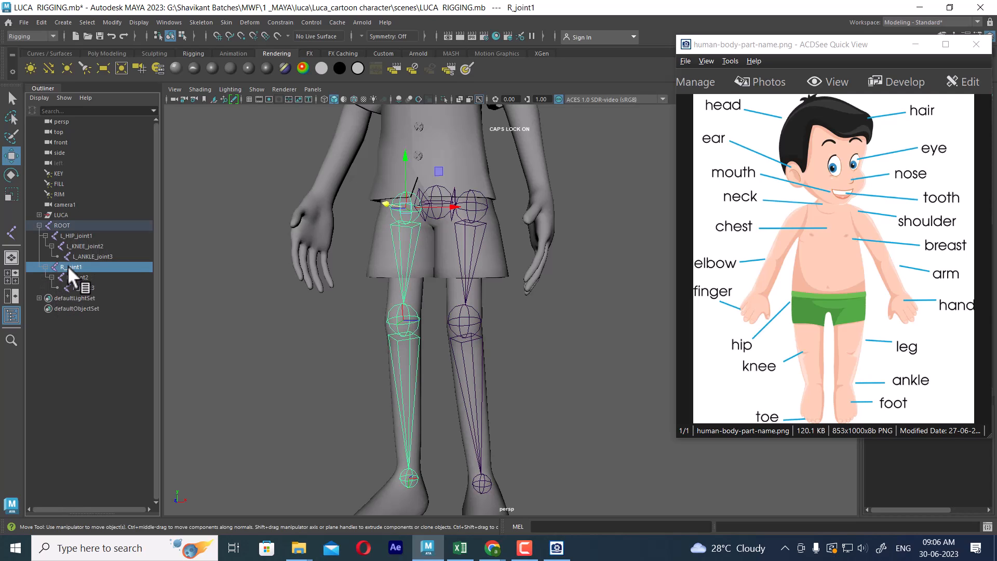
pyautogui.doubleClick(65, 266)
pyautogui.click(69, 268)
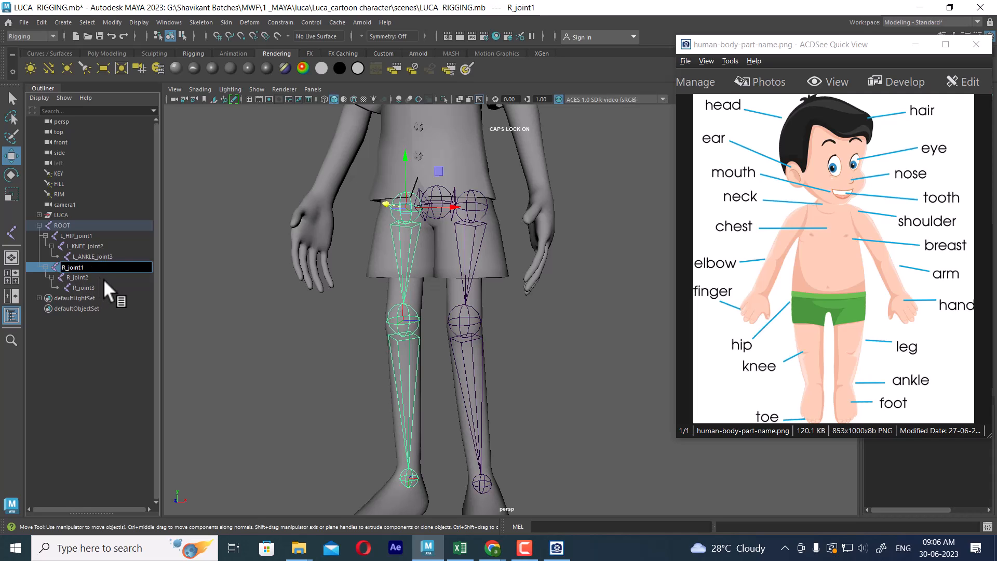
pyautogui.write('HIP')
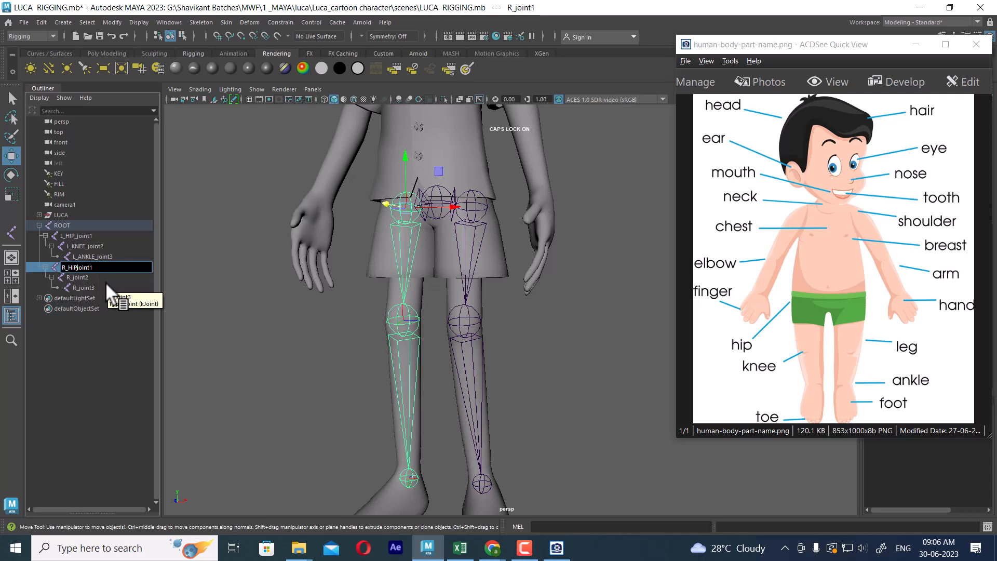
pyautogui.write('_')
pyautogui.press('Return')
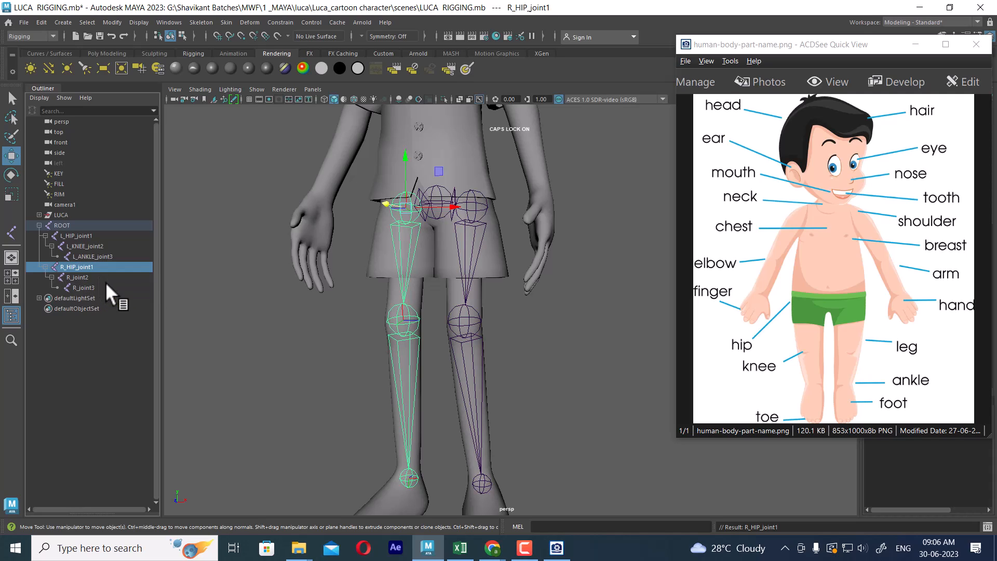
# - Rename the right knee joint R_joint2 as R__KNEE_joint2
pyautogui.click(79, 277)
pyautogui.doubleClick(78, 277)
pyautogui.click(69, 277)
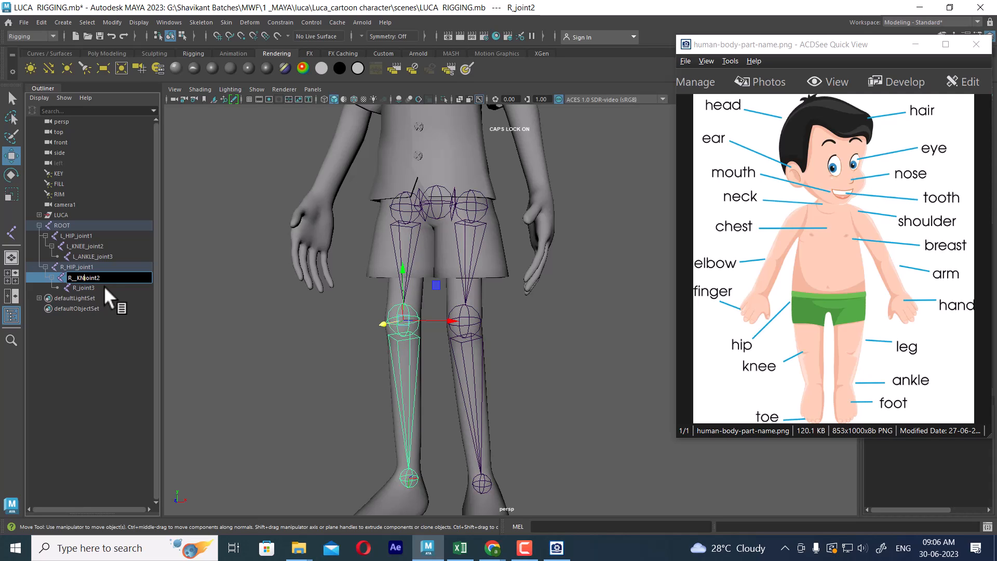
pyautogui.press('BackSpace')
pyautogui.press('BackSpace')
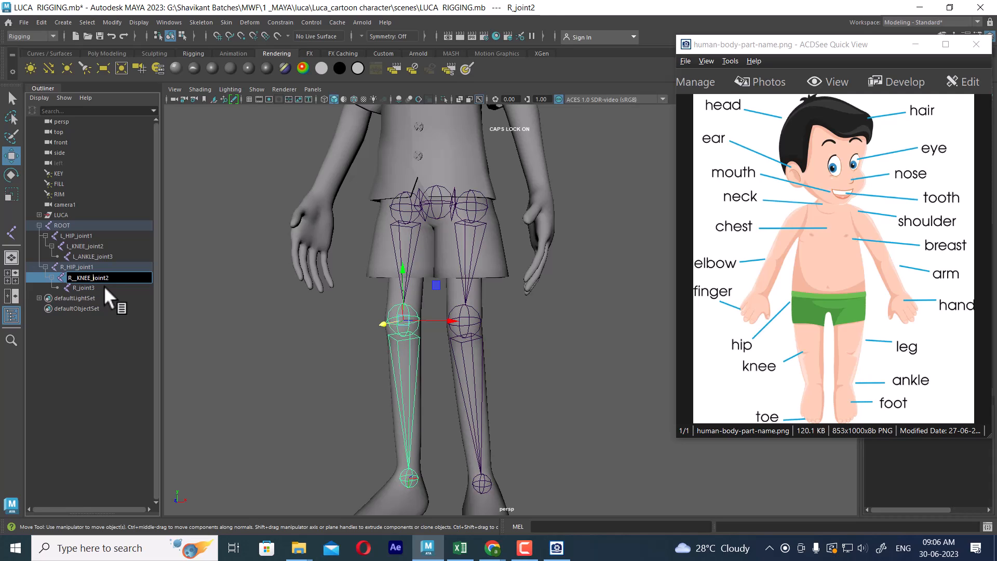
pyautogui.write('_')
pyautogui.press('Return')
# - Rename the right ankle joint R_joint3 as R_ANKLE_joint3
pyautogui.click(78, 287)
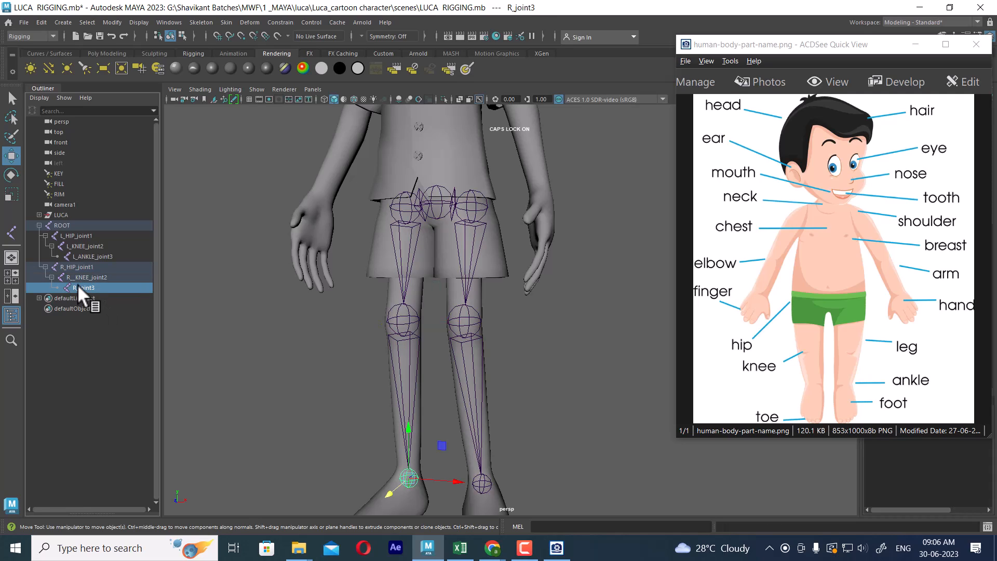
pyautogui.doubleClick(77, 288)
pyautogui.click(79, 288)
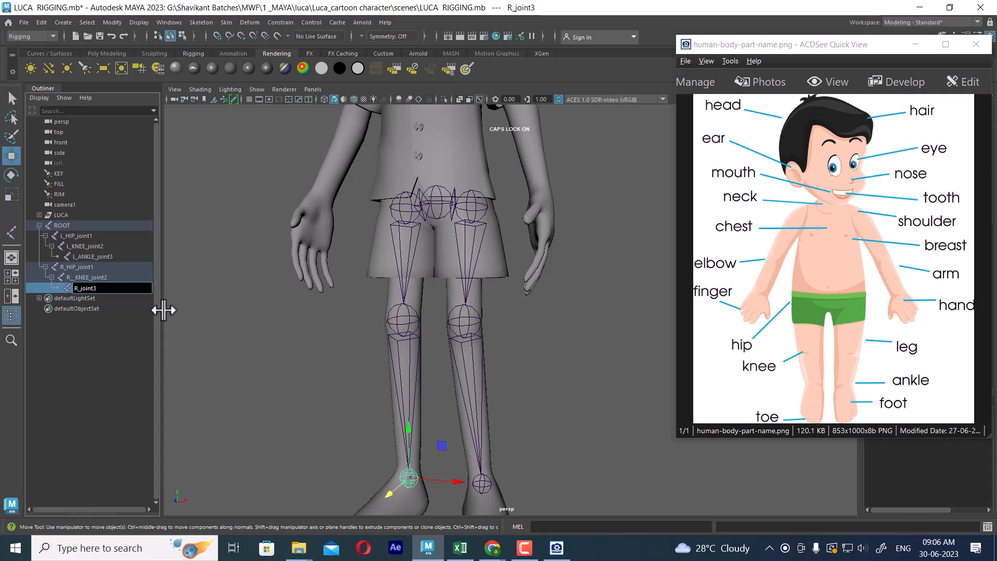
pyautogui.write('a')
pyautogui.press('BackSpace')
pyautogui.write('ANK')
pyautogui.press('BackSpace')
pyautogui.write('LW')
pyautogui.press('BackSpace')
pyautogui.write('E_')
pyautogui.press('Return')
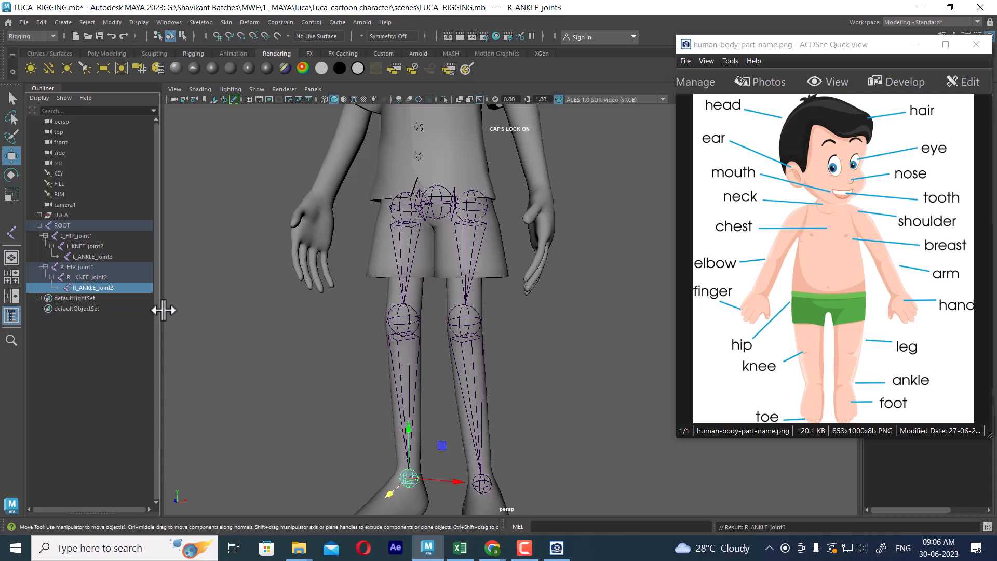
# - Select the ROOT joint to check the leg hierarchy and minimize the human-body-part-name.png reference window
pyautogui.scroll(-4, 488, 322)
pyautogui.scroll(1, 482, 301)
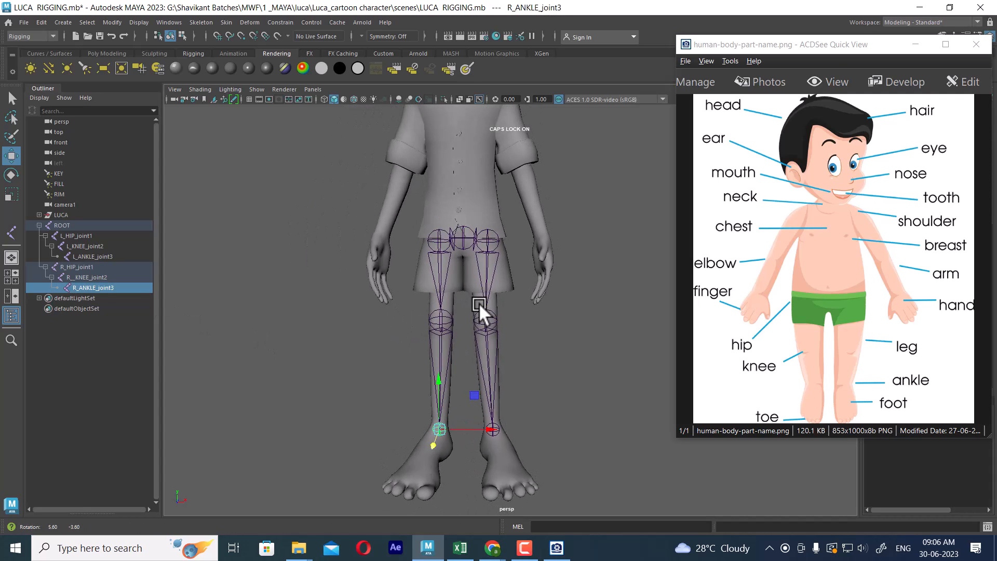
pyautogui.keyDown('alt'); pyautogui.moveTo(478, 304); pyautogui.dragTo(471, 363); pyautogui.keyUp('alt')
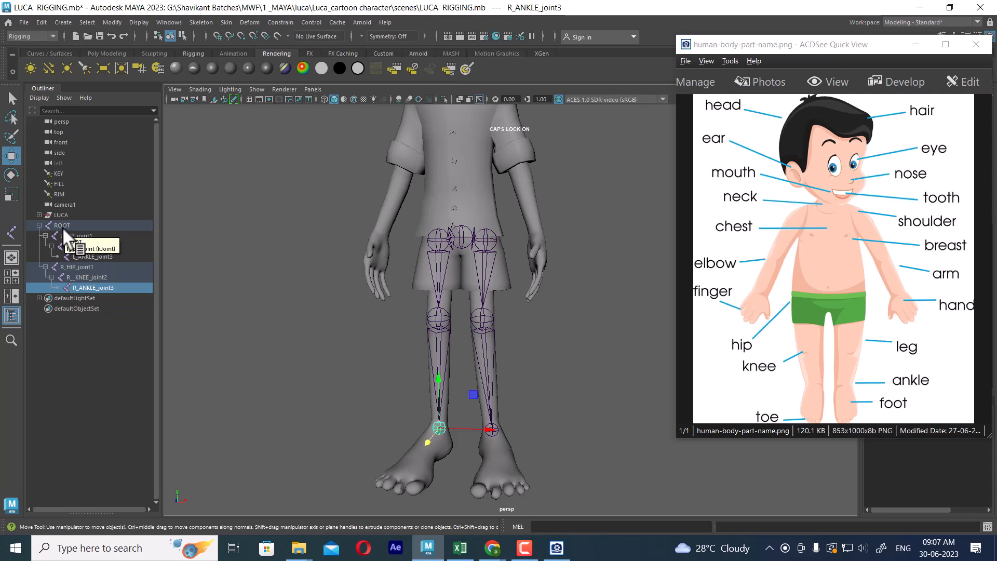
pyautogui.click(459, 238)
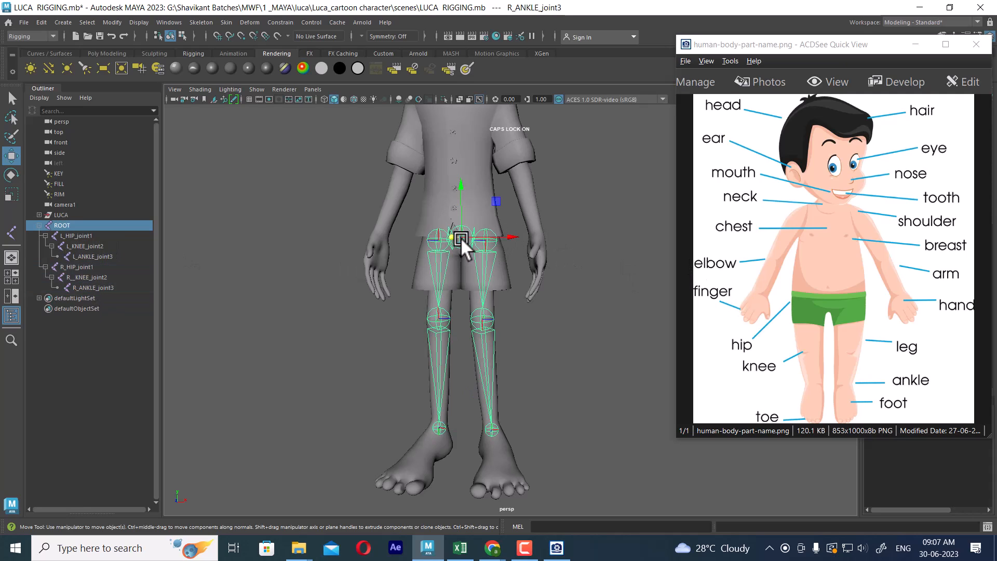
pyautogui.click(923, 45)
pyautogui.moveTo(685, 325)
pyautogui.keyDown('alt'); pyautogui.mouseDown()
pyautogui.moveTo(594, 289)
pyautogui.moveTo(625, 339)
pyautogui.moveTo(696, 341)
pyautogui.mouseUp(); pyautogui.keyUp('alt')
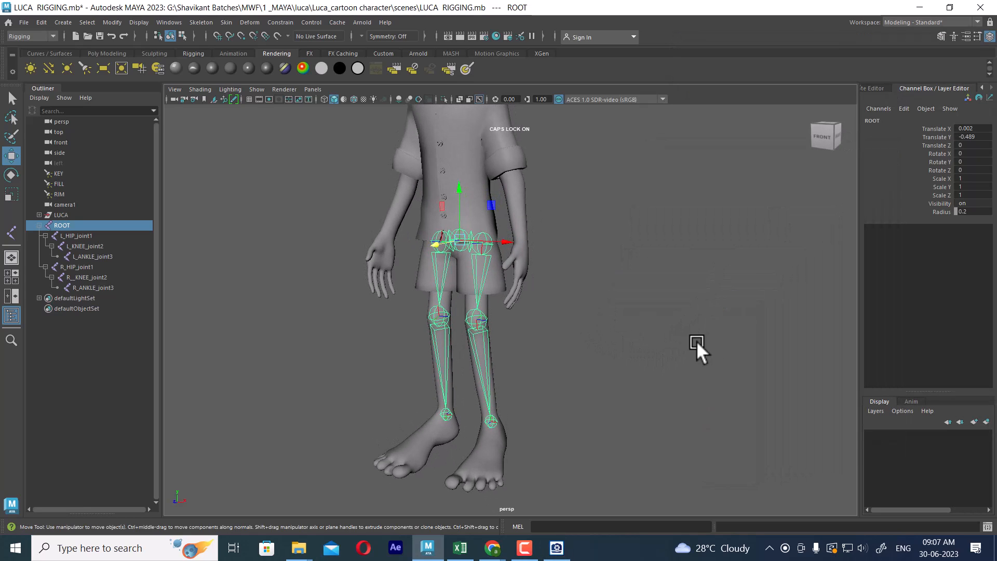
pyautogui.click(646, 356)
# - Try moving the ROOT joint down about 2.38 units to test how the leg skeleton follows, and undo the move
pyautogui.click(458, 235)
pyautogui.keyDown('alt'); pyautogui.moveTo(545, 284); pyautogui.dragTo(594, 325); pyautogui.keyUp('alt')
pyautogui.moveTo(456, 188); pyautogui.dragTo(453, 410)
pyautogui.hotkey('ctrl', 'z')
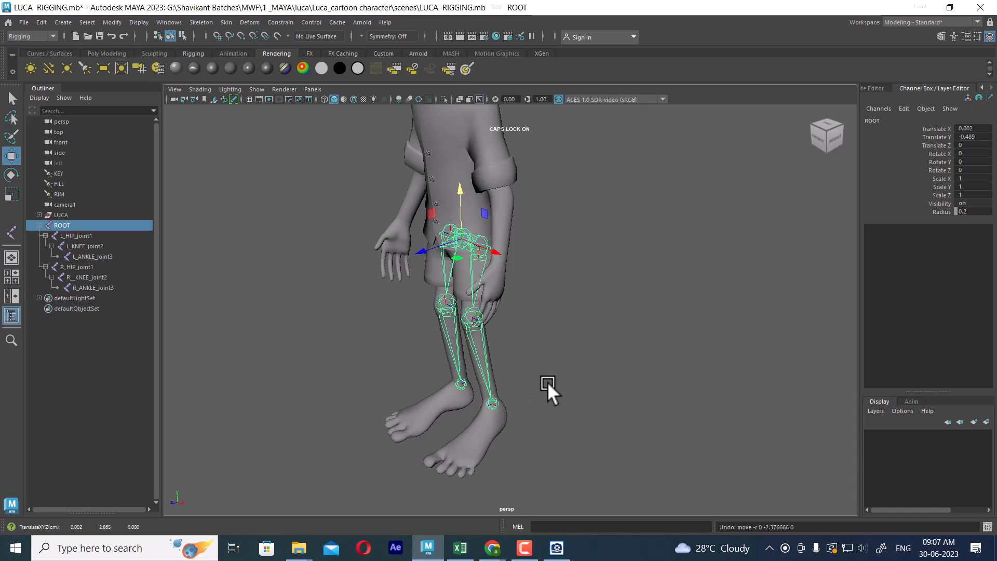
pyautogui.keyDown('alt'); pyautogui.moveTo(547, 382); pyautogui.dragTo(574, 358); pyautogui.keyUp('alt')
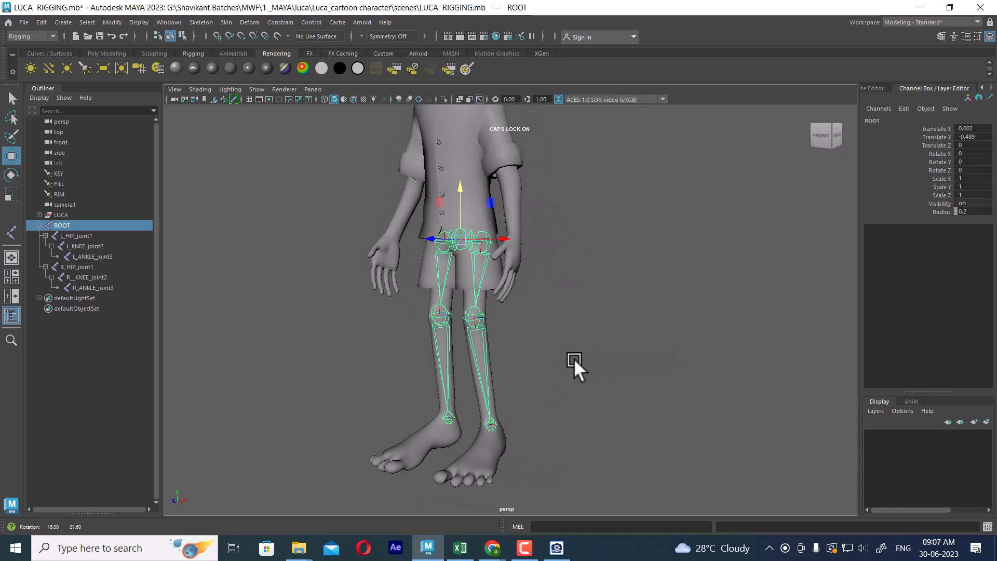
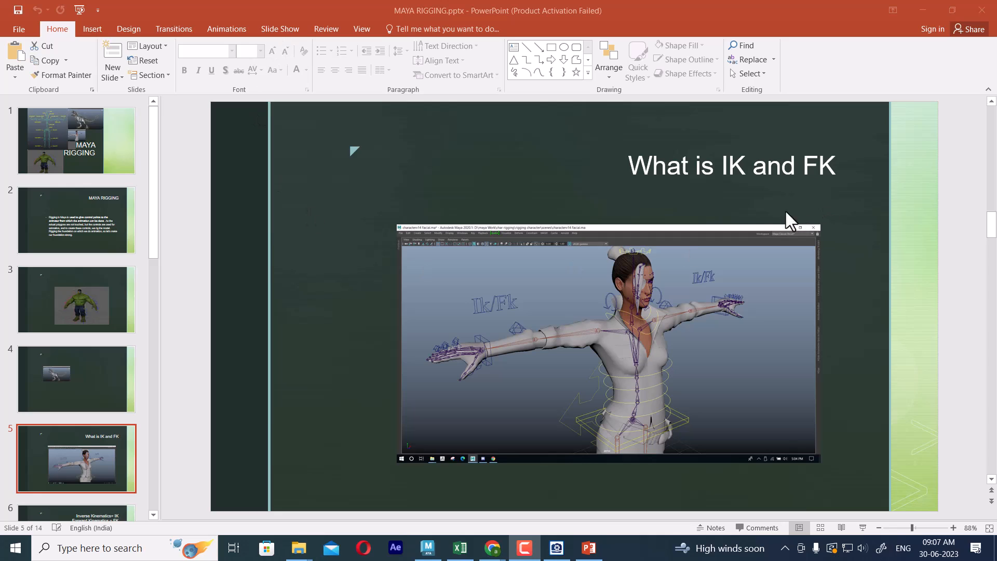
# - View slide 6 on Inverse Kinematics and Forward Kinematics in the PowerPoint presentation, and return to Maya
pyautogui.scroll(-1, 126, 424)
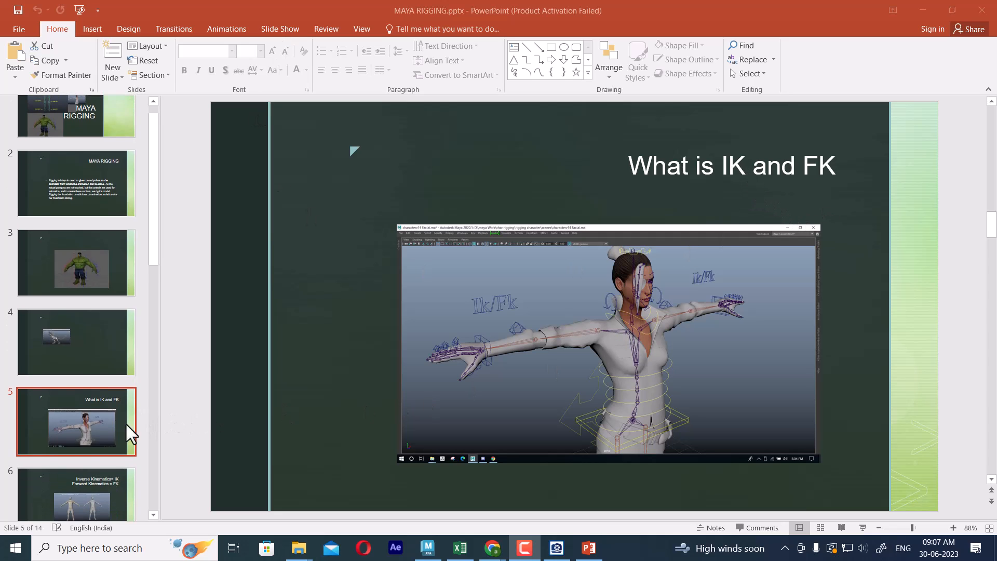
pyautogui.click(85, 485)
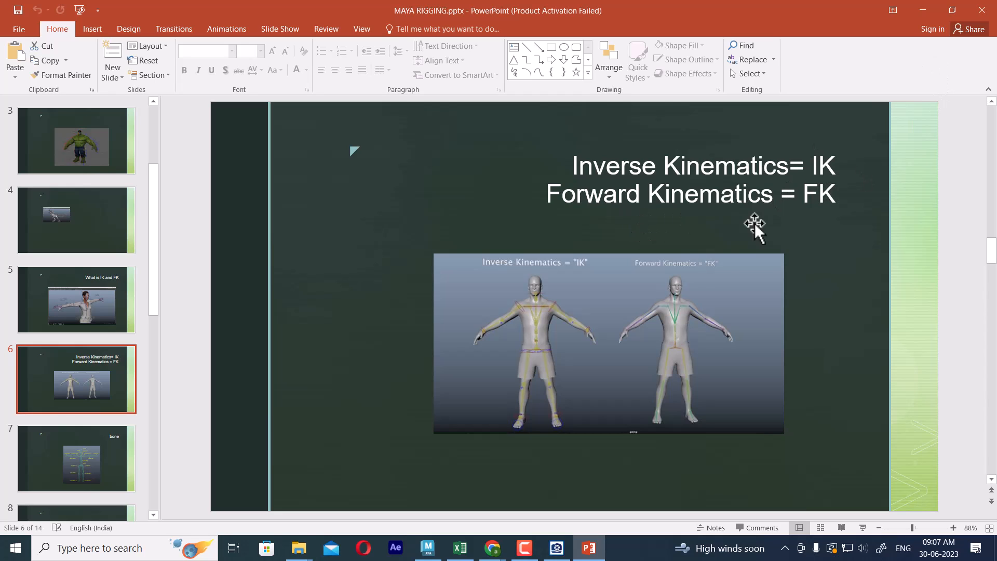
pyautogui.click(427, 547)
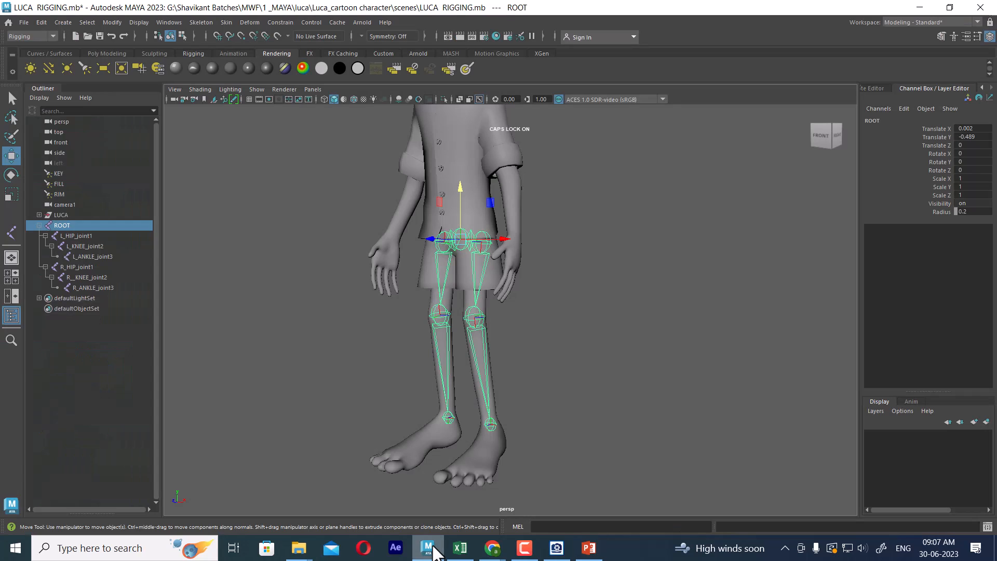
# - Create an IK handle from L_HIP_joint1 to L_ANKLE_joint3 using the Rotate-Plane Solver with Sticky enabled
pyautogui.scroll(3, 610, 280)
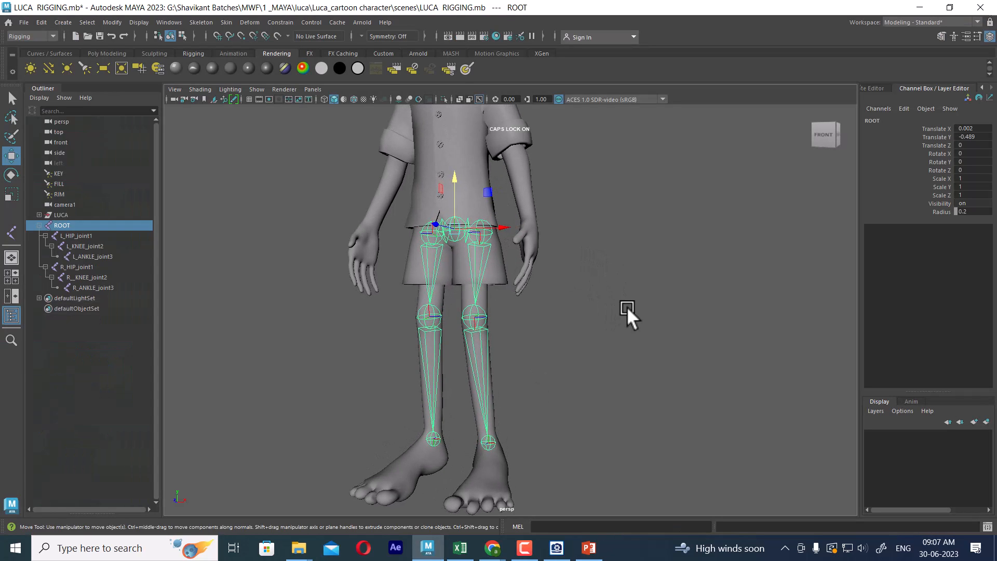
pyautogui.click(736, 291)
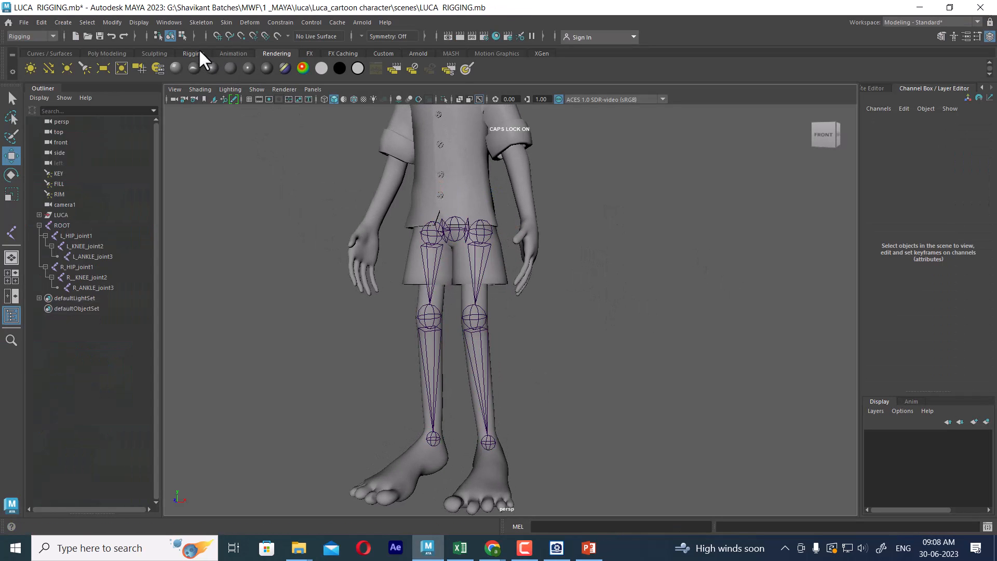
pyautogui.click(200, 22)
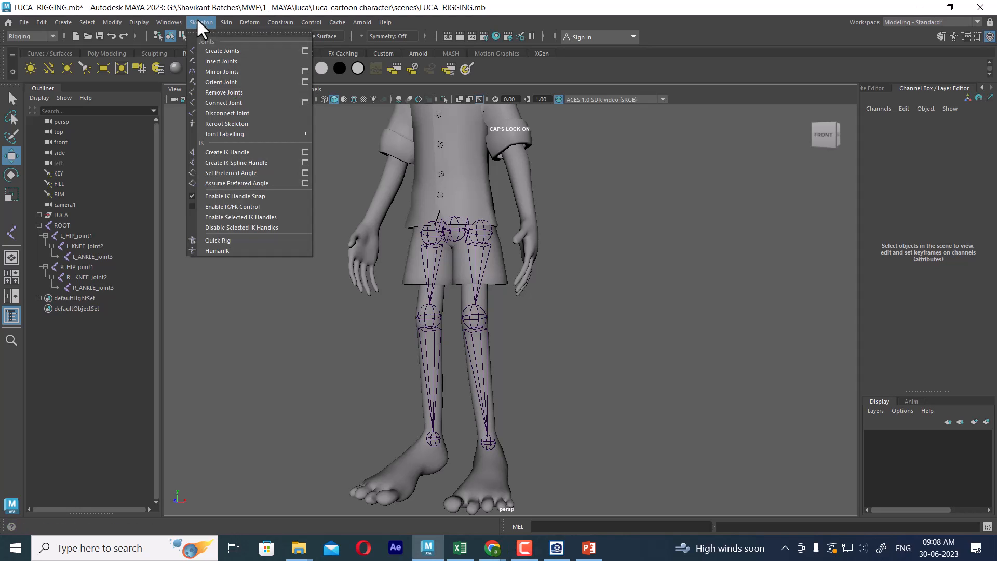
pyautogui.click(305, 152)
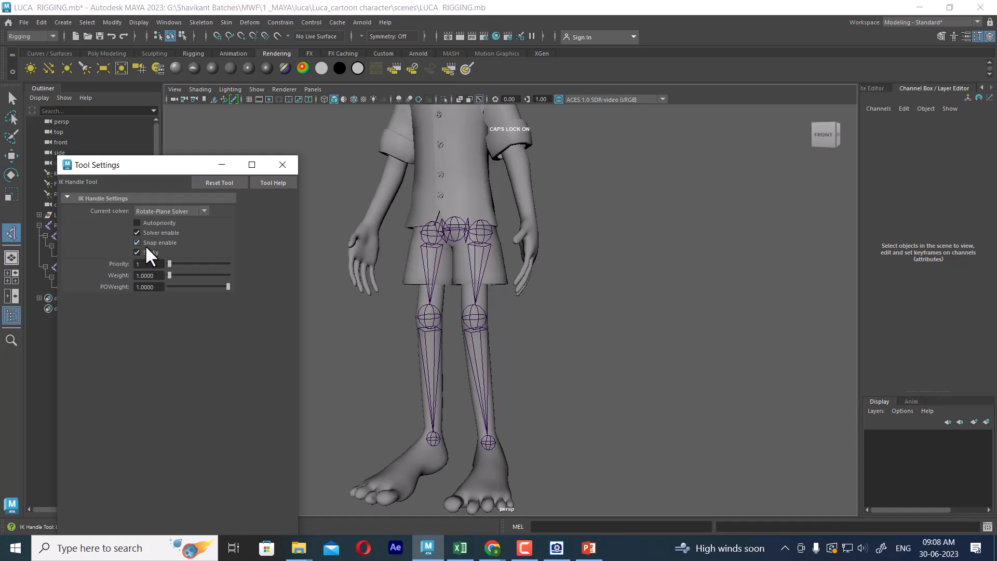
pyautogui.click(281, 165)
pyautogui.keyDown('alt'); pyautogui.moveTo(710, 245); pyautogui.dragTo(636, 254); pyautogui.keyUp('alt')
pyautogui.keyDown('alt'); pyautogui.moveTo(636, 254); pyautogui.dragTo(706, 320, button='right'); pyautogui.keyUp('alt')
pyautogui.keyDown('alt'); pyautogui.moveTo(706, 320); pyautogui.dragTo(513, 268); pyautogui.keyUp('alt')
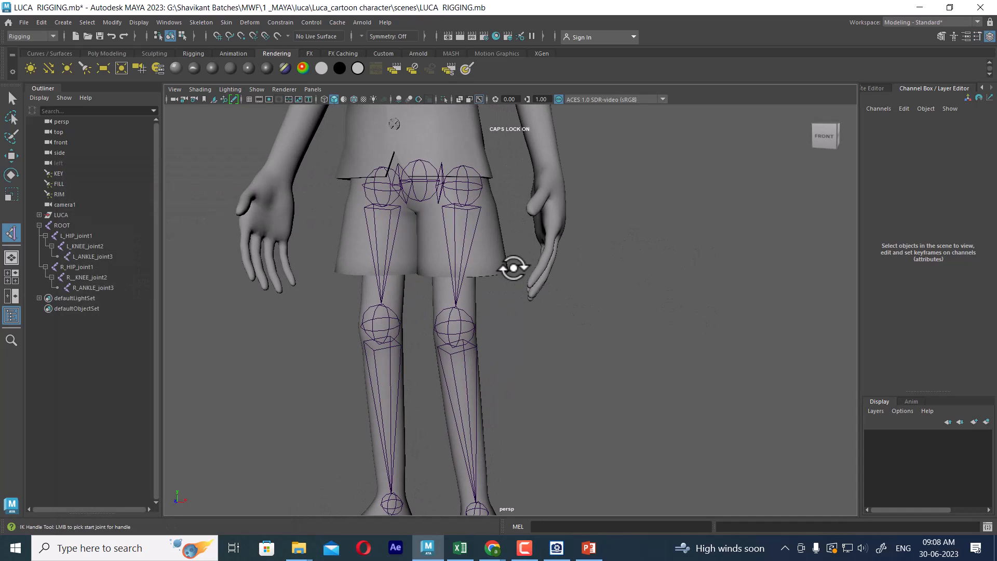
pyautogui.click(471, 190)
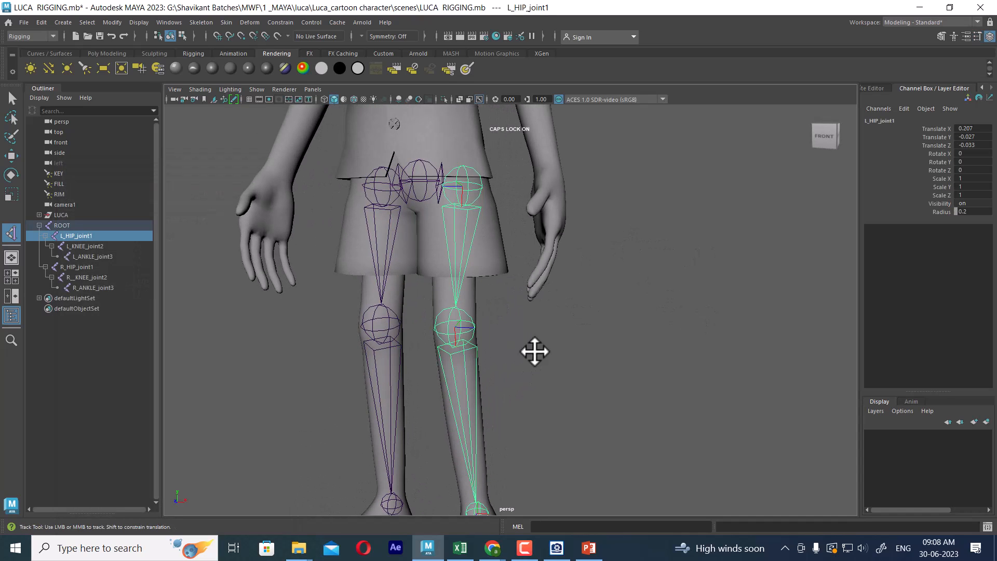
pyautogui.keyDown('alt'); pyautogui.moveTo(535, 351); pyautogui.dragTo(528, 243, button='middle'); pyautogui.keyUp('alt')
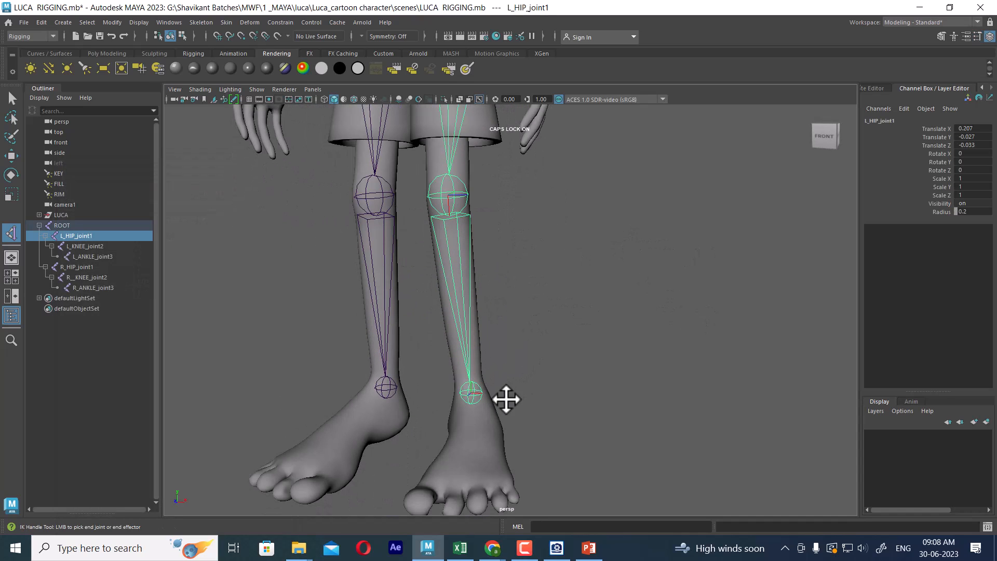
pyautogui.click(479, 397)
# - Try raising the left leg's IK handle about 0.6 units to test the knee bend, and undo the move
pyautogui.press('w')
pyautogui.keyDown('alt'); pyautogui.moveTo(478, 394); pyautogui.dragTo(483, 235); pyautogui.keyUp('alt')
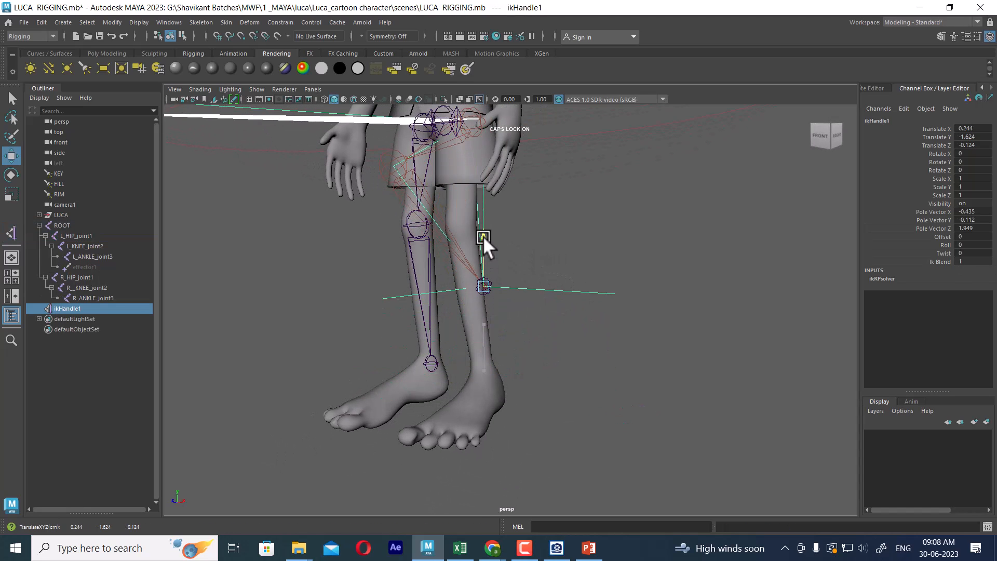
pyautogui.hotkey('ctrl', 'z')
pyautogui.hotkey('ctrl', 'z')
pyautogui.hotkey('ctrl', 'z')
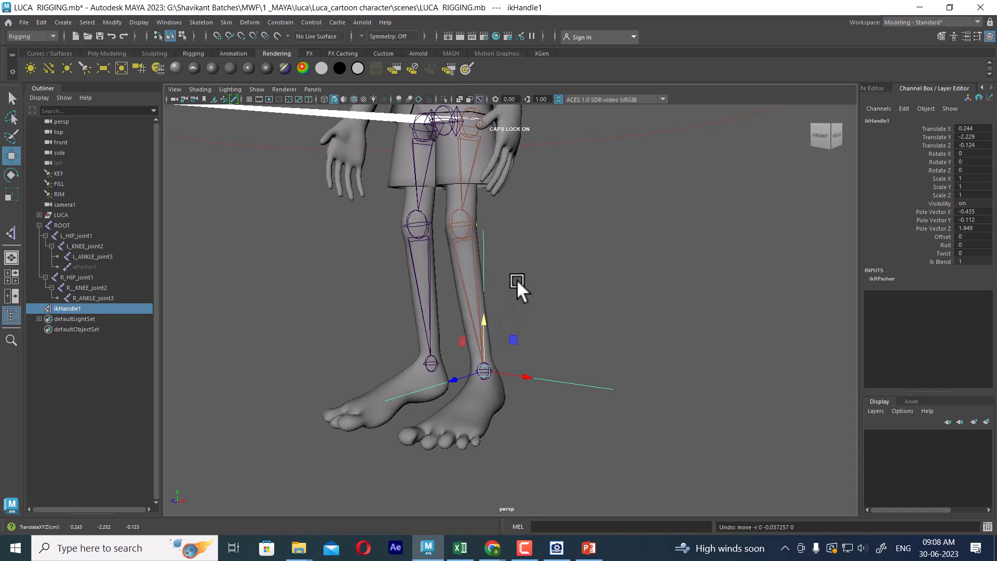
# - Create an IK handle from R_HIP_joint1 to R_ANKLE_joint3 using the Rotate-Plane Solver with Sticky enabled
pyautogui.keyDown('alt'); pyautogui.moveTo(517, 283); pyautogui.dragTo(601, 323); pyautogui.keyUp('alt')
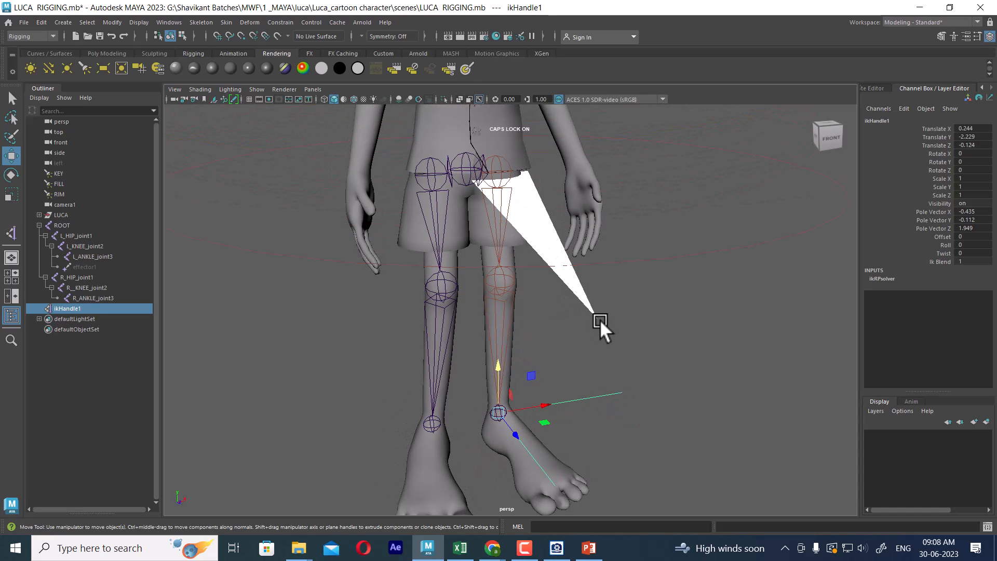
pyautogui.click(202, 22)
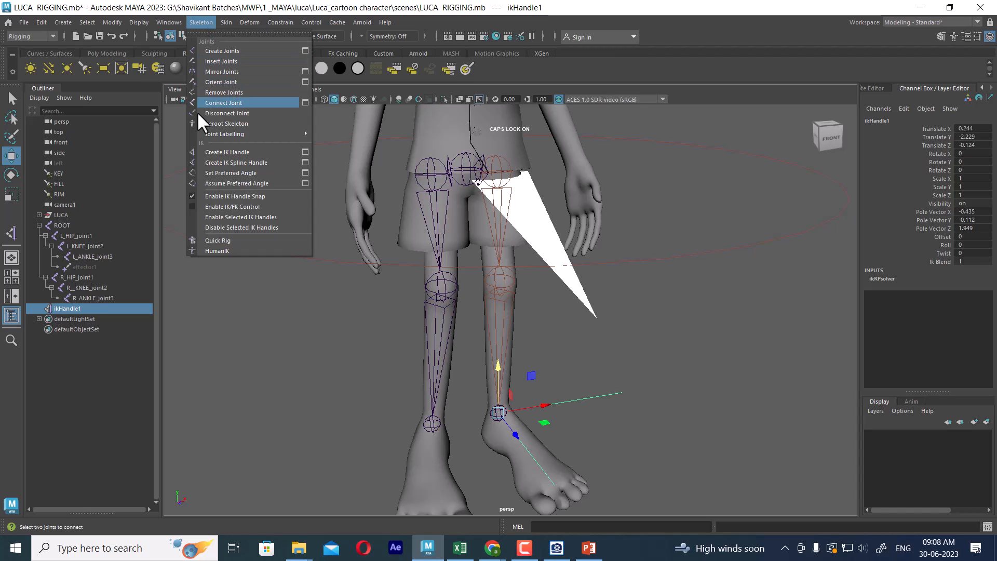
pyautogui.click(303, 152)
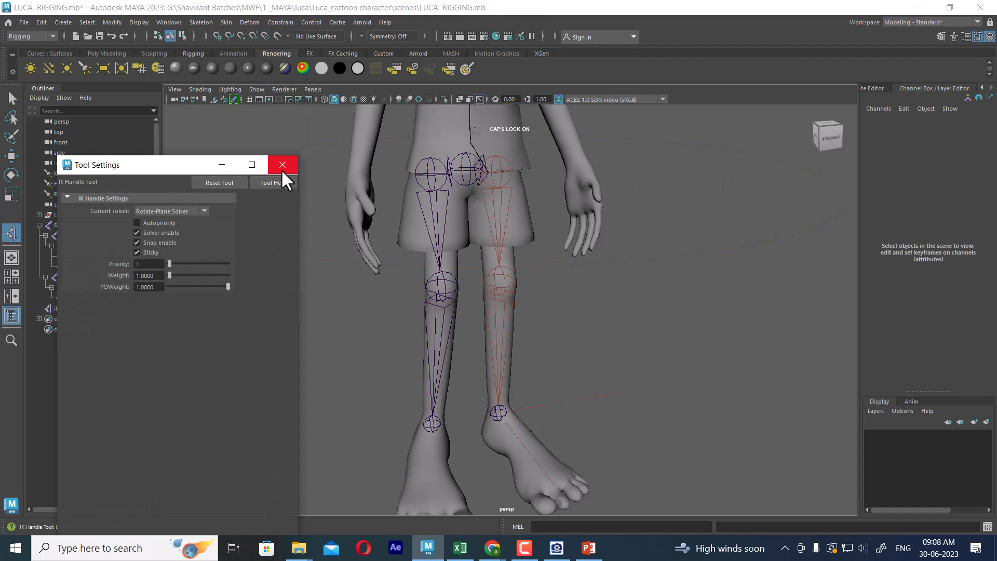
pyautogui.click(282, 169)
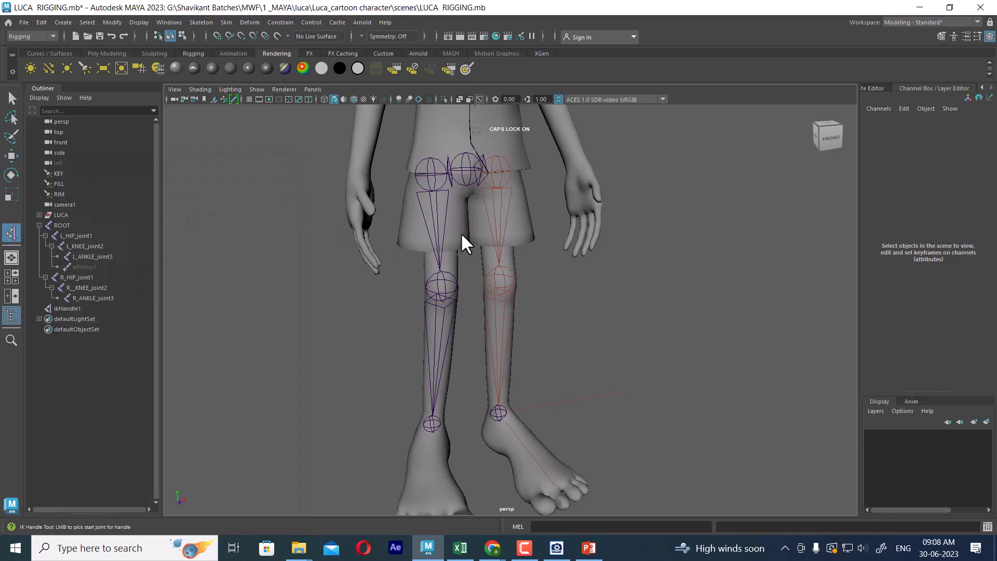
pyautogui.click(435, 175)
pyautogui.click(432, 425)
pyautogui.press('w')
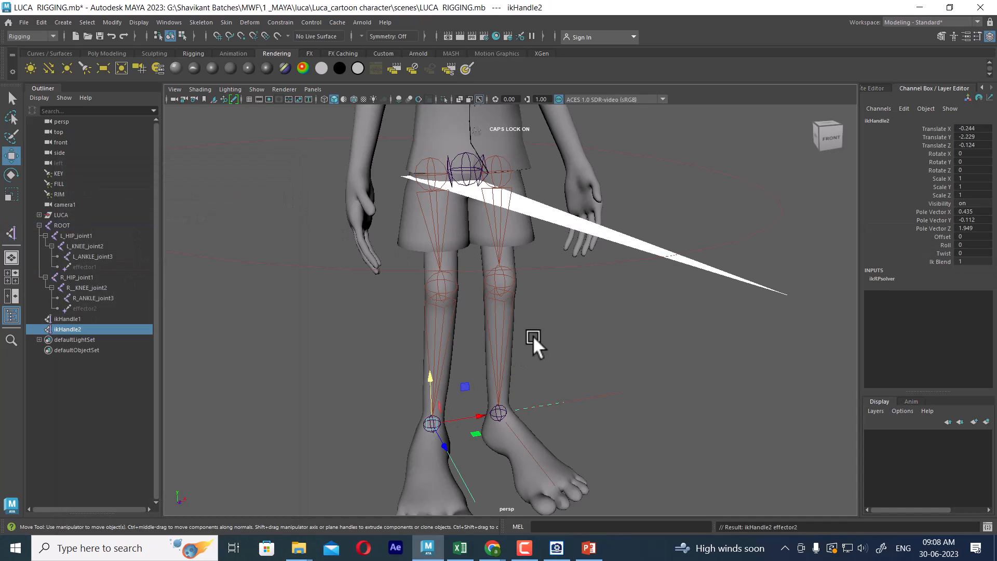
pyautogui.keyDown('alt'); pyautogui.moveTo(533, 335); pyautogui.dragTo(442, 312); pyautogui.keyUp('alt')
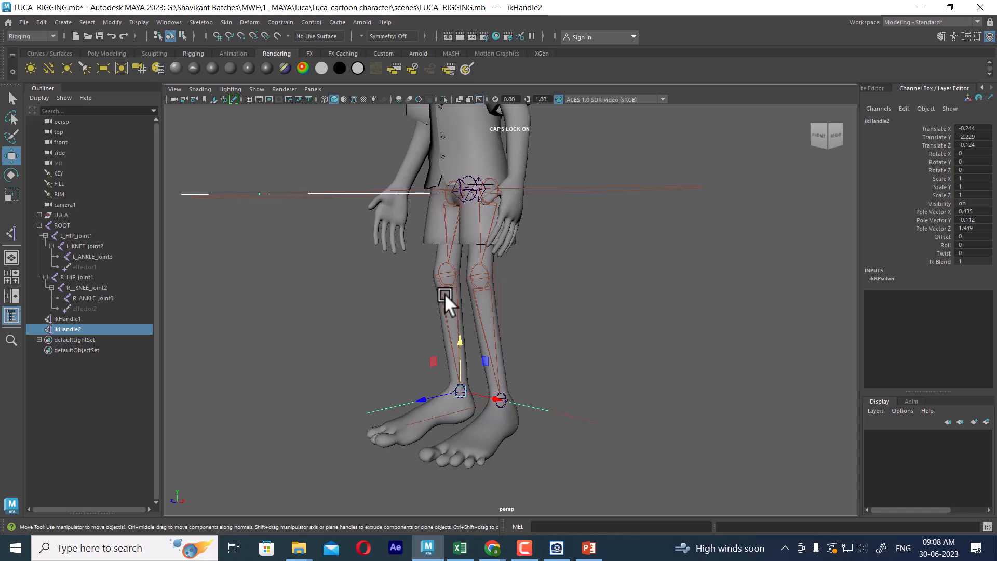
# - Try lowering the ROOT joint about 0.72 units to test the leg IK, and undo the move
pyautogui.click(608, 300)
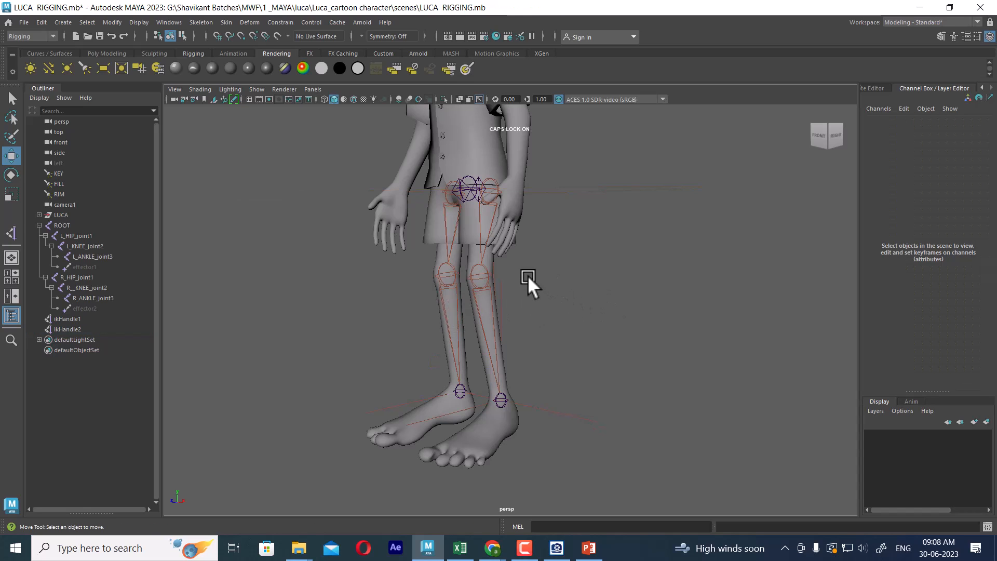
pyautogui.keyDown('alt'); pyautogui.moveTo(527, 275); pyautogui.dragTo(574, 282); pyautogui.keyUp('alt')
pyautogui.click(466, 187)
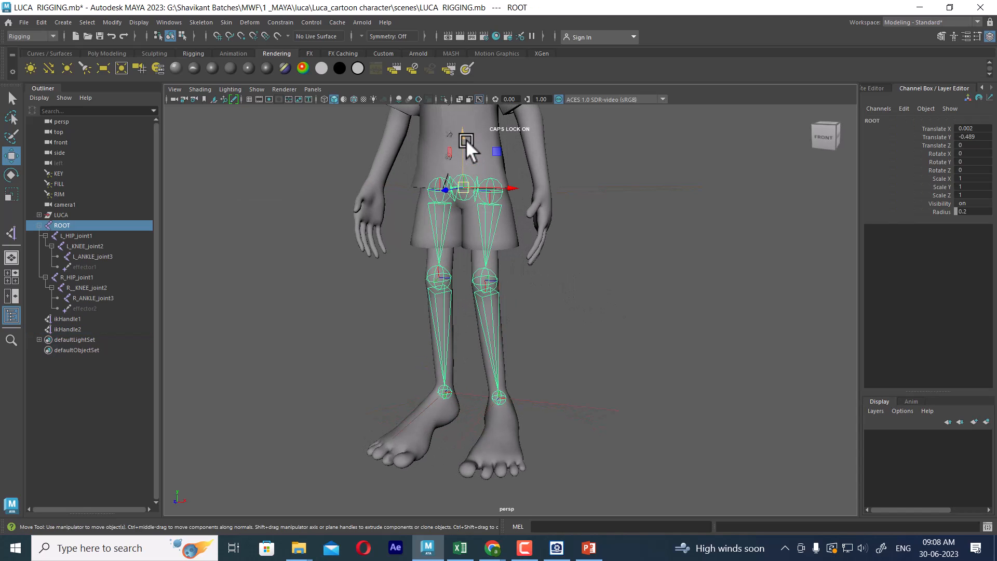
pyautogui.moveTo(466, 139); pyautogui.dragTo(447, 234)
pyautogui.hotkey('ctrl', 'z')
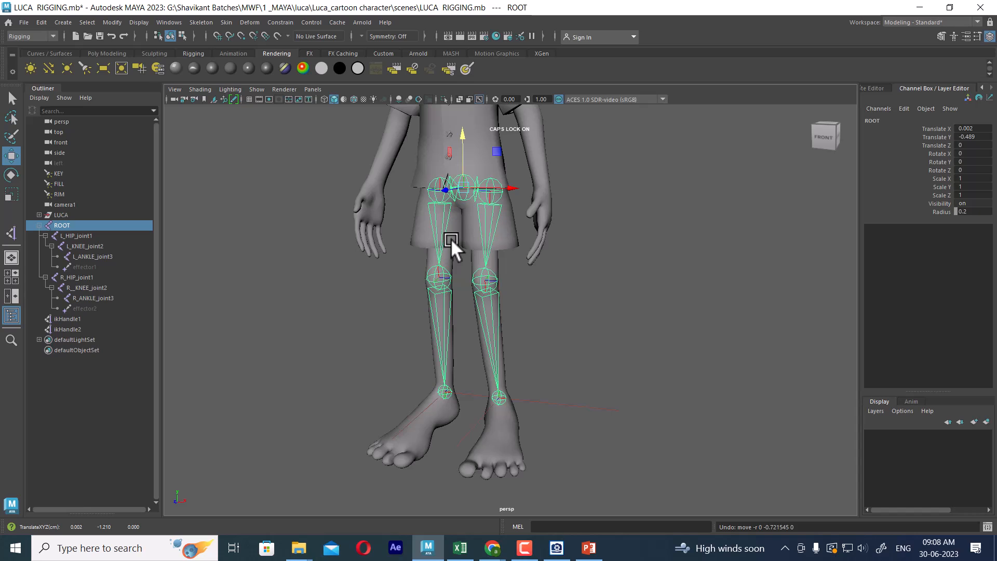
# - Create a NURBS circle at the origin and display the grid in the perspective viewport
pyautogui.keyDown('alt'); pyautogui.moveTo(450, 238); pyautogui.dragTo(560, 248); pyautogui.keyUp('alt')
pyautogui.keyDown('alt'); pyautogui.moveTo(559, 248); pyautogui.dragTo(590, 295, button='middle'); pyautogui.keyUp('alt')
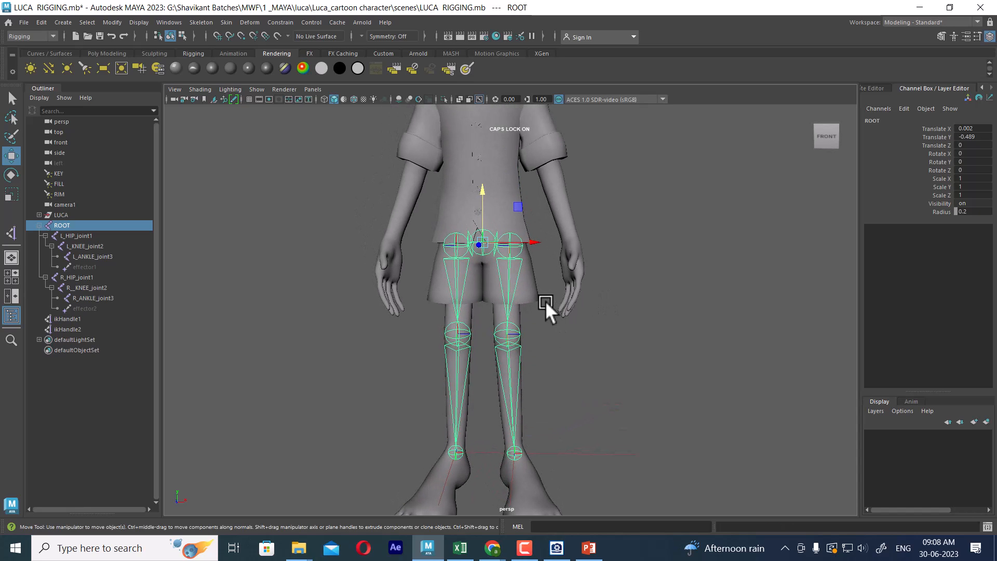
pyautogui.keyDown('alt'); pyautogui.moveTo(545, 300); pyautogui.dragTo(608, 370); pyautogui.keyUp('alt')
pyautogui.keyDown('alt'); pyautogui.moveTo(609, 369); pyautogui.dragTo(568, 342, button='right'); pyautogui.keyUp('alt')
pyautogui.keyDown('alt'); pyautogui.moveTo(568, 341); pyautogui.dragTo(572, 350); pyautogui.keyUp('alt')
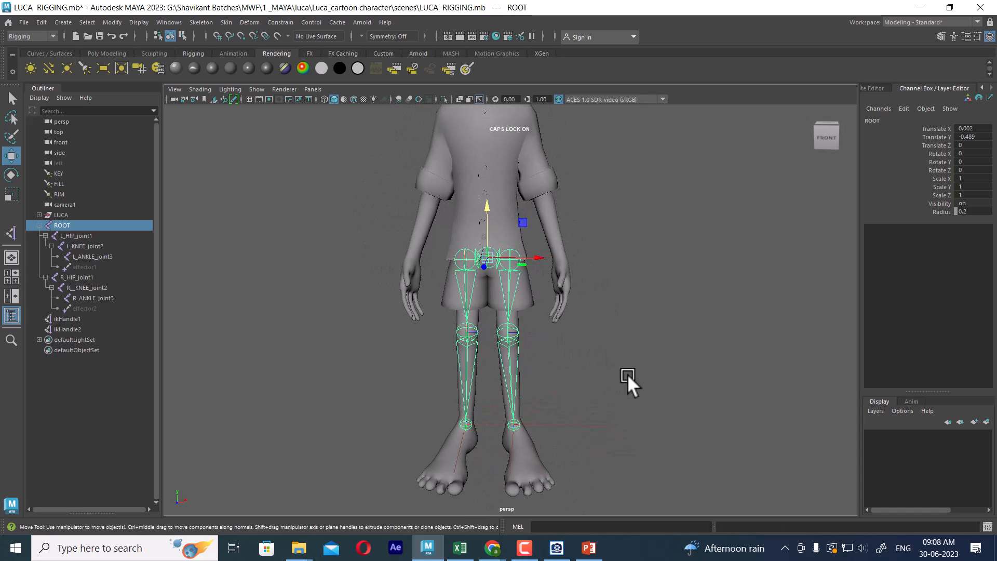
pyautogui.keyDown('alt'); pyautogui.moveTo(627, 373); pyautogui.dragTo(613, 327, button='right'); pyautogui.keyUp('alt')
pyautogui.keyDown('alt'); pyautogui.moveTo(613, 327); pyautogui.dragTo(587, 317); pyautogui.keyUp('alt')
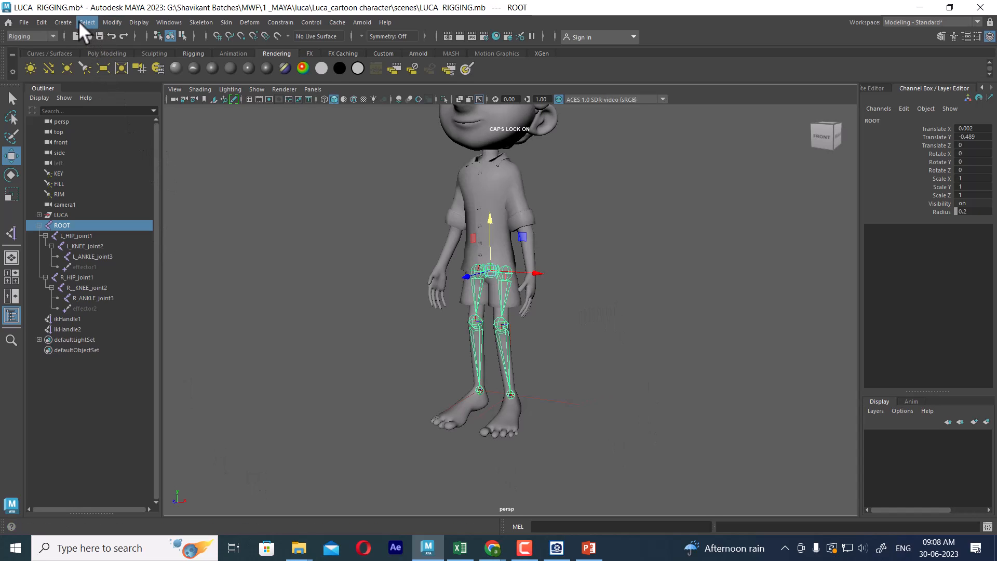
pyautogui.click(64, 22)
pyautogui.moveTo(107, 51)
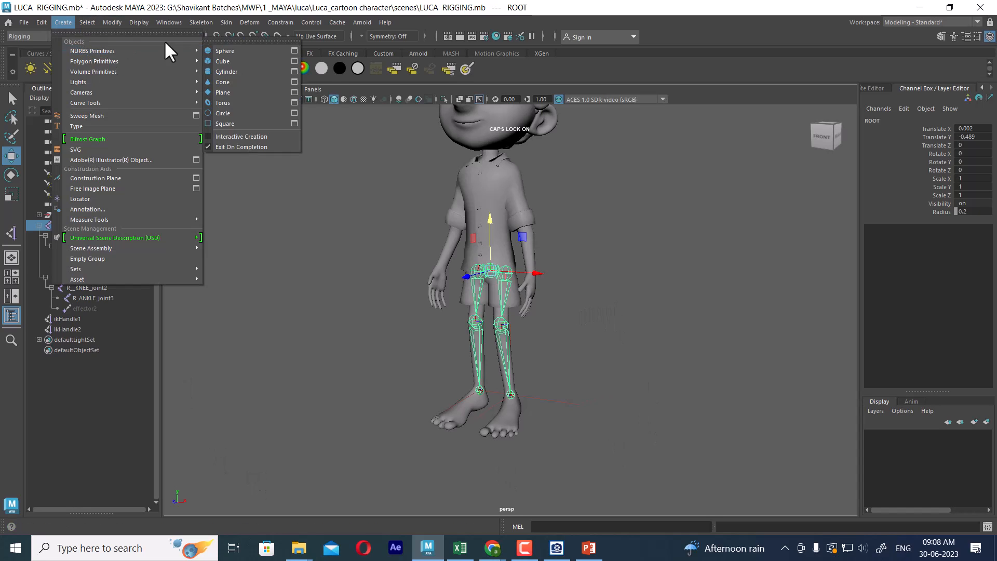
pyautogui.click(244, 40)
pyautogui.click(236, 104)
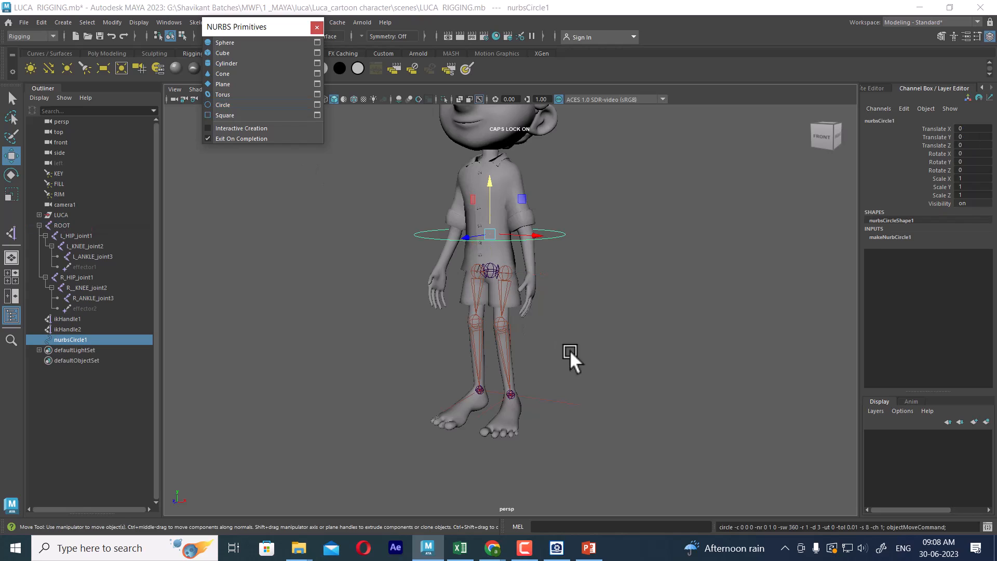
pyautogui.keyDown('alt'); pyautogui.moveTo(569, 350); pyautogui.dragTo(543, 285); pyautogui.keyUp('alt')
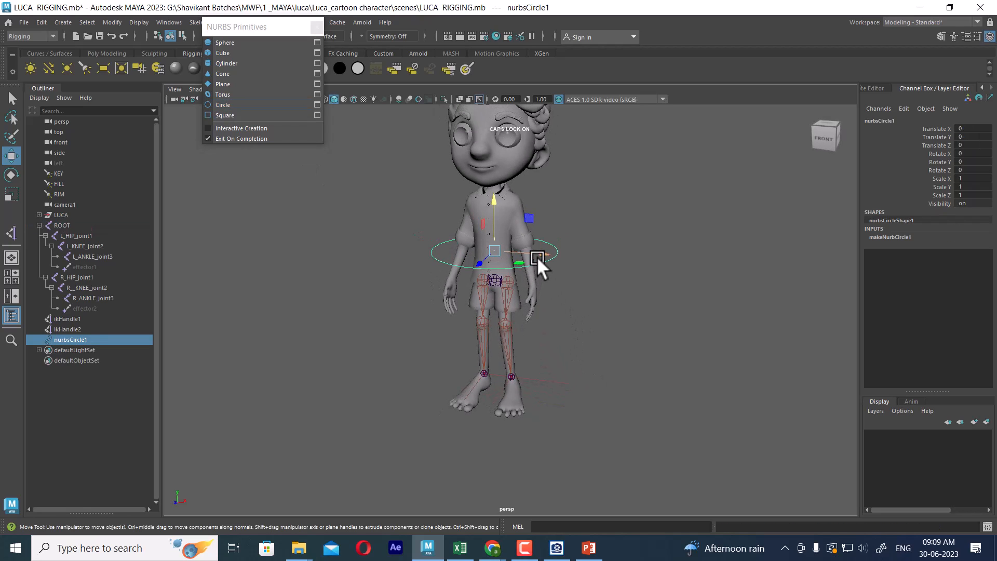
pyautogui.keyDown('alt'); pyautogui.moveTo(572, 320); pyautogui.dragTo(588, 260); pyautogui.keyUp('alt')
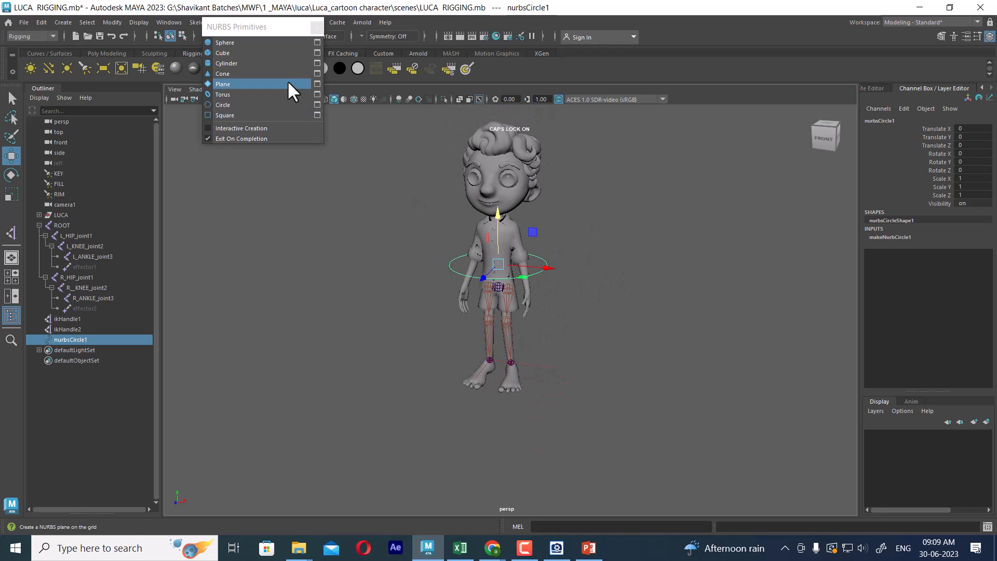
pyautogui.click(316, 27)
pyautogui.click(249, 99)
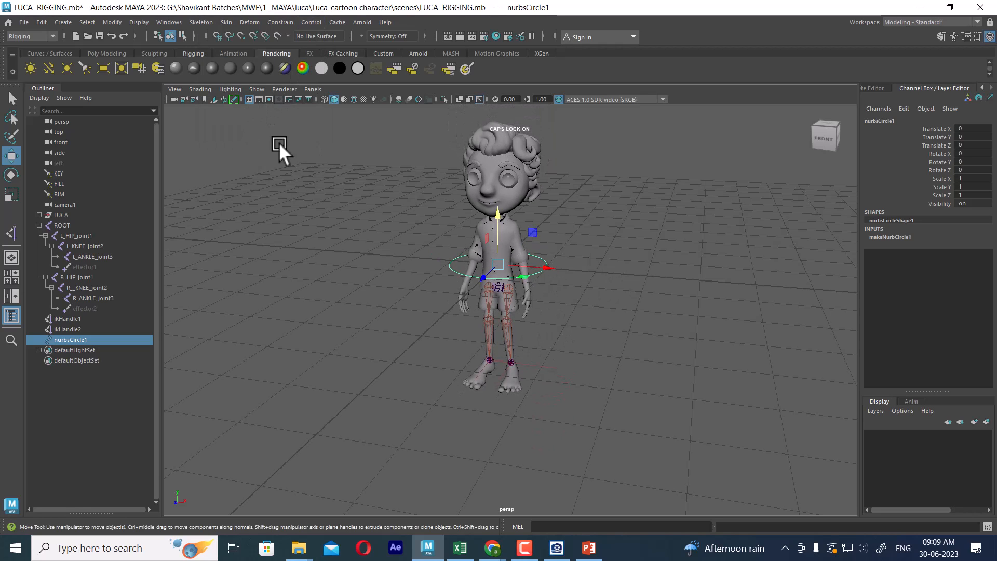
pyautogui.keyDown('alt'); pyautogui.moveTo(279, 142); pyautogui.dragTo(693, 329); pyautogui.keyUp('alt')
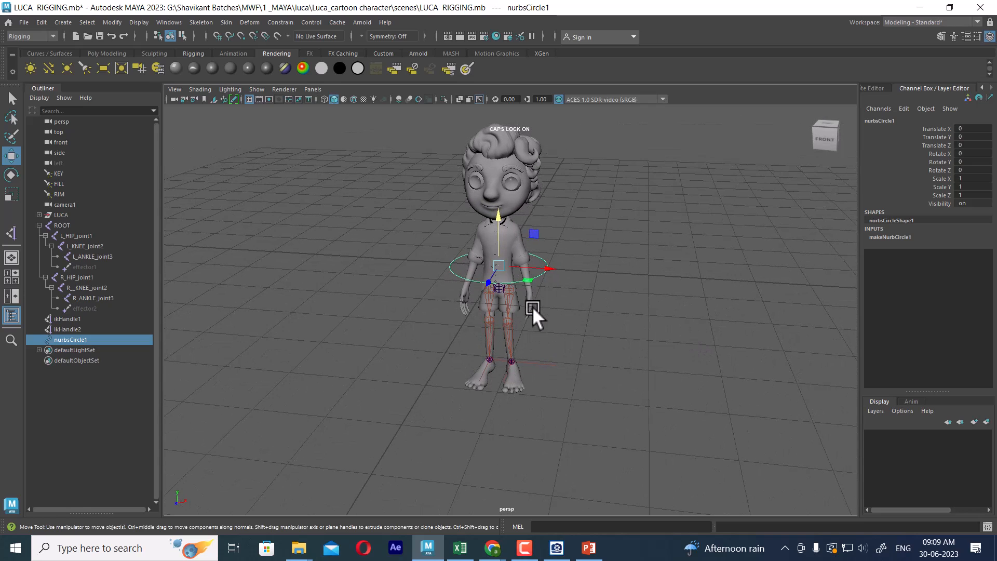
pyautogui.keyDown('alt'); pyautogui.moveTo(519, 249); pyautogui.dragTo(584, 290); pyautogui.keyUp('alt')
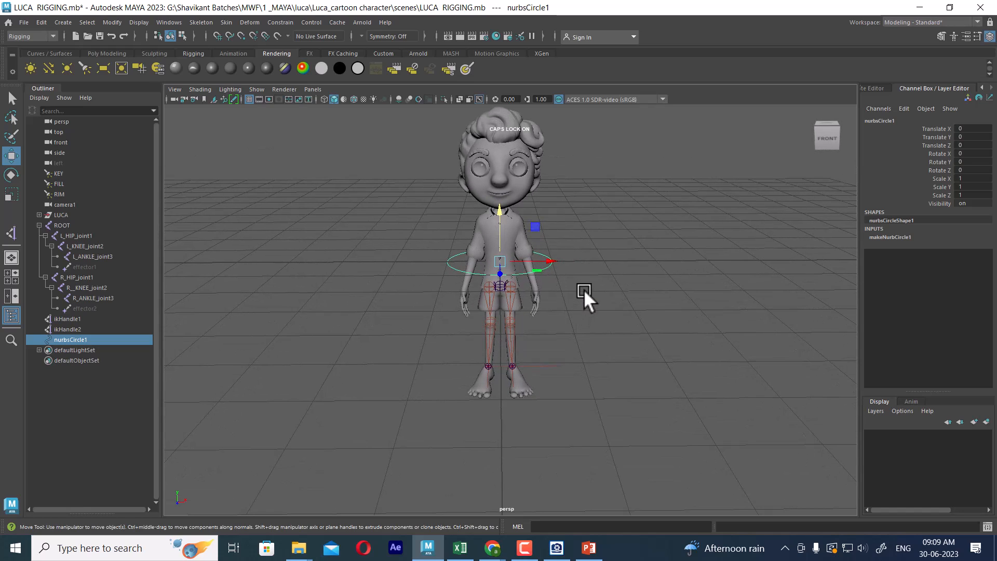
# - Try moving the ROOT joint together with ikHandle1 and ikHandle2, and undo the move
pyautogui.click(655, 278)
pyautogui.click(500, 280)
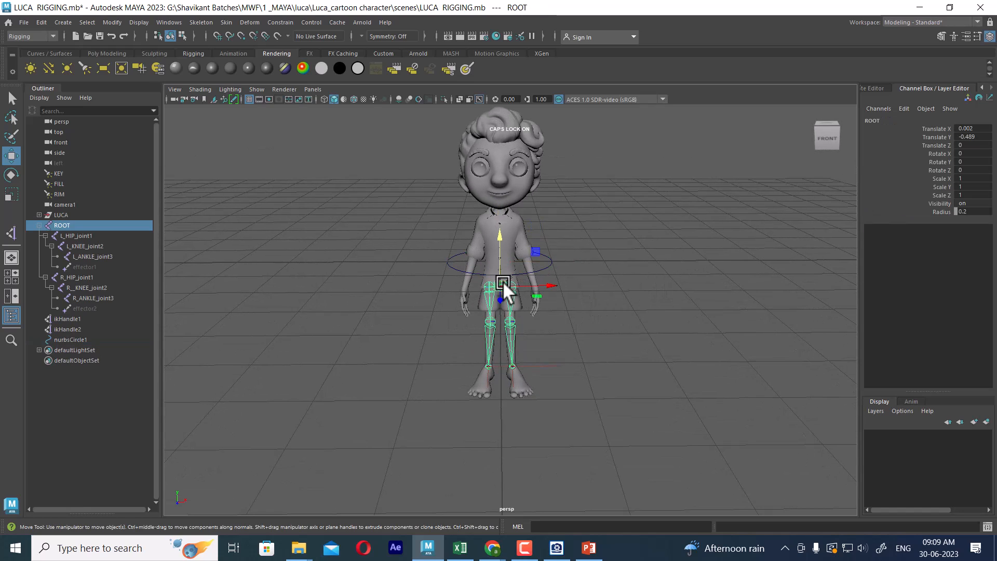
pyautogui.moveTo(503, 281); pyautogui.dragTo(568, 377)
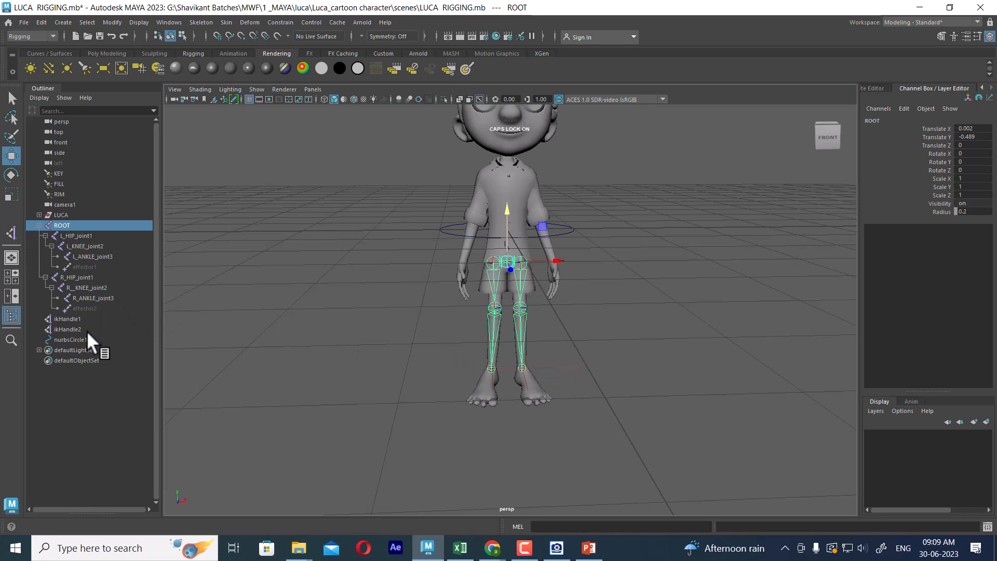
pyautogui.moveTo(70, 320); pyautogui.dragTo(67, 329)
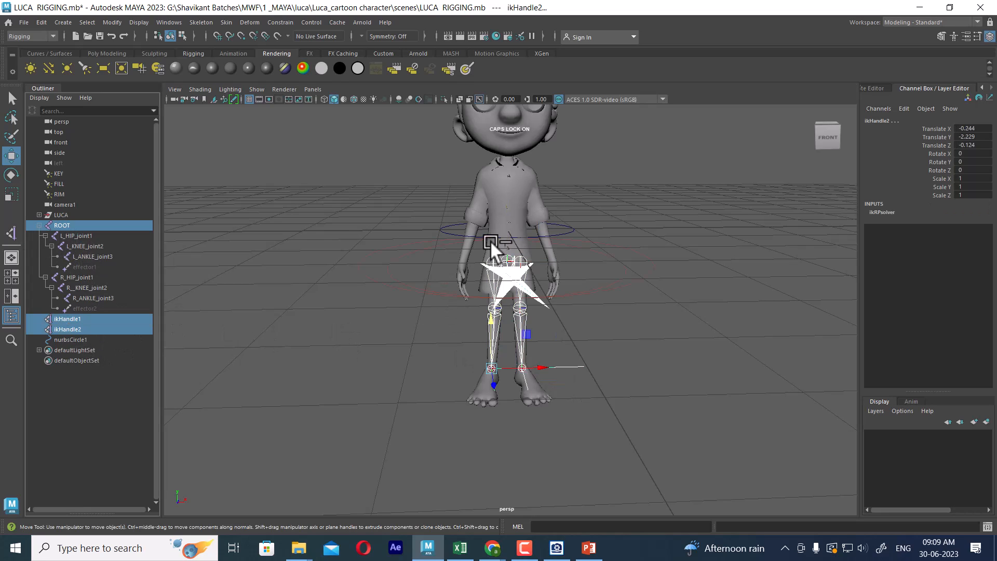
pyautogui.keyDown('alt'); pyautogui.moveTo(537, 297); pyautogui.dragTo(530, 233); pyautogui.keyUp('alt')
pyautogui.hotkey('ctrl', 'z')
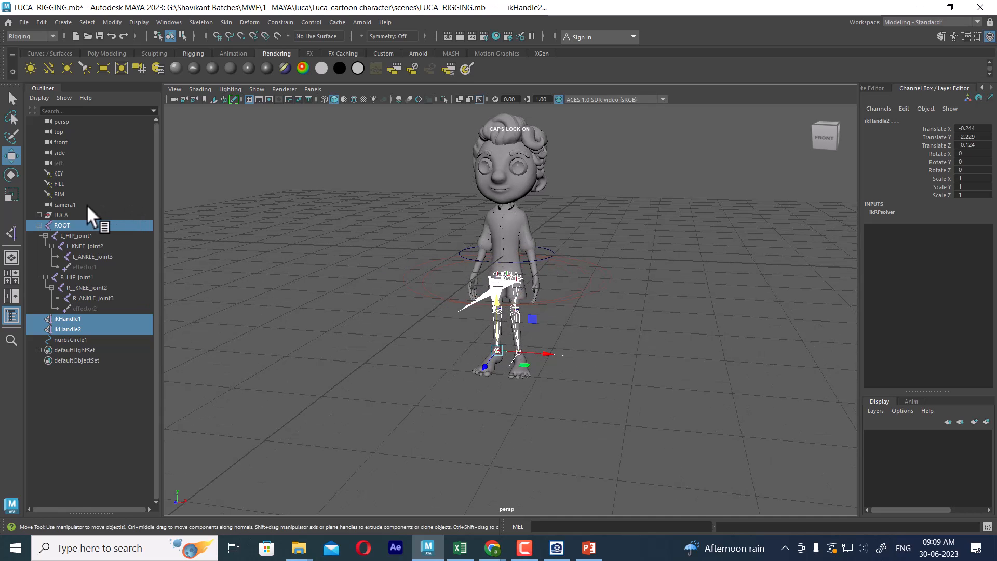
# - Raise the LUCA group in the front view to a Translate Y of about 2.543, bringing the feet up to the grid line
pyautogui.click(64, 216)
pyautogui.press('space')
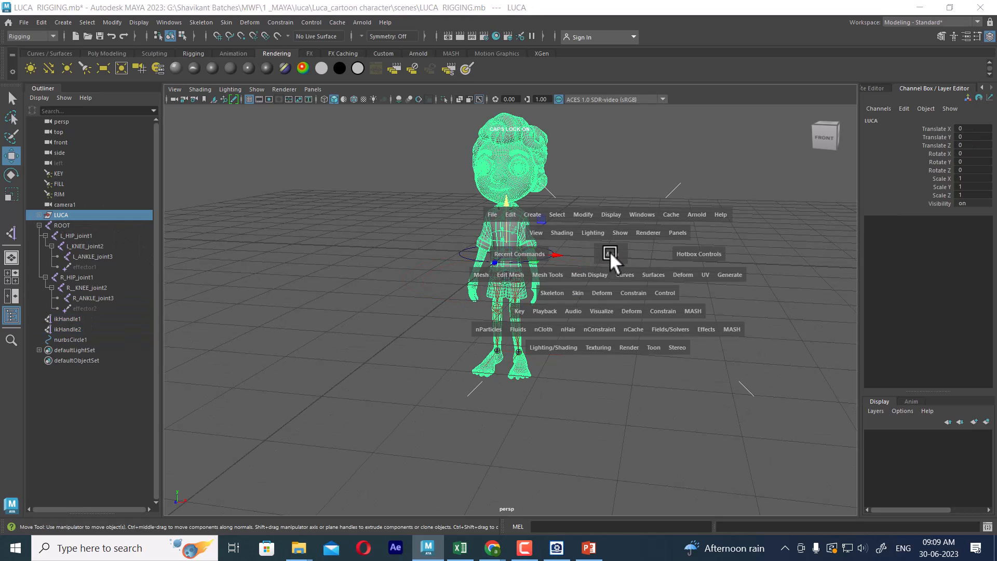
pyautogui.moveTo(610, 251); pyautogui.dragTo(613, 281)
pyautogui.keyDown('alt'); pyautogui.moveTo(612, 280); pyautogui.dragTo(581, 329, button='right'); pyautogui.keyUp('alt')
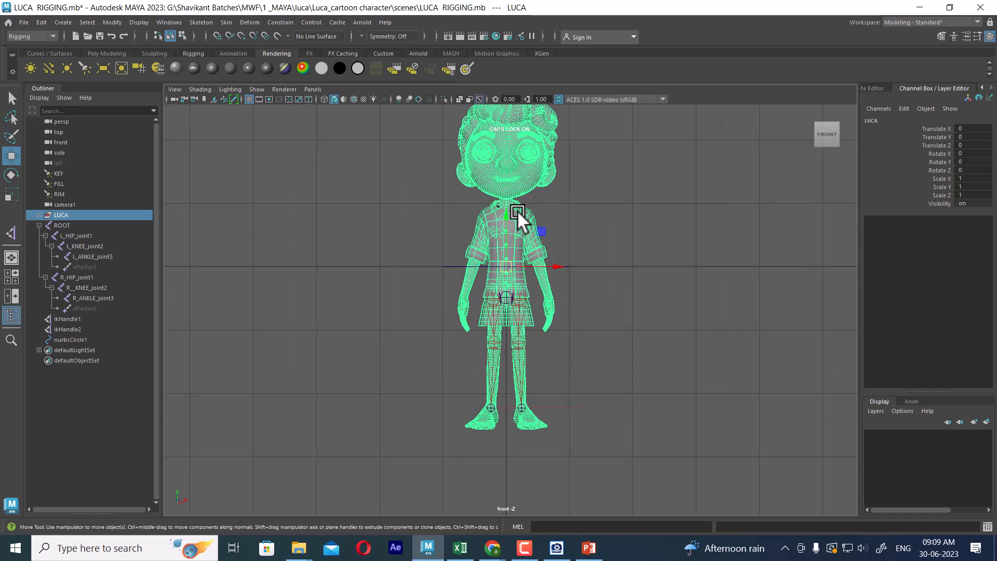
pyautogui.moveTo(507, 213); pyautogui.dragTo(485, 54)
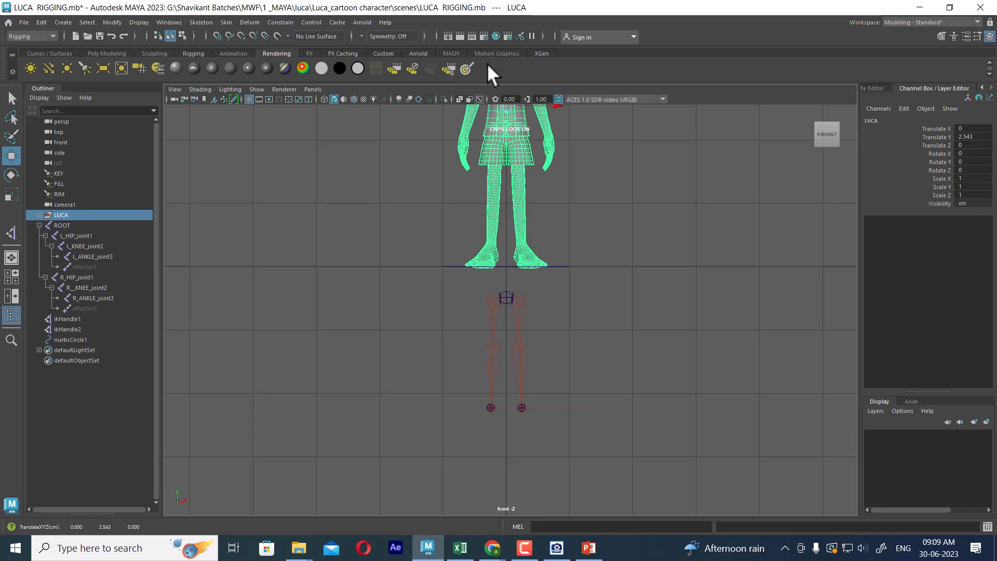
# - Fine-tune the LUCA group's height in the right view to a Translate Y of about 2.577
pyautogui.keyDown('alt'); pyautogui.moveTo(484, 165); pyautogui.dragTo(600, 328, button='right'); pyautogui.keyUp('alt')
pyautogui.press('space')
pyautogui.moveTo(600, 329); pyautogui.dragTo(640, 334)
pyautogui.scroll(1, 566, 292)
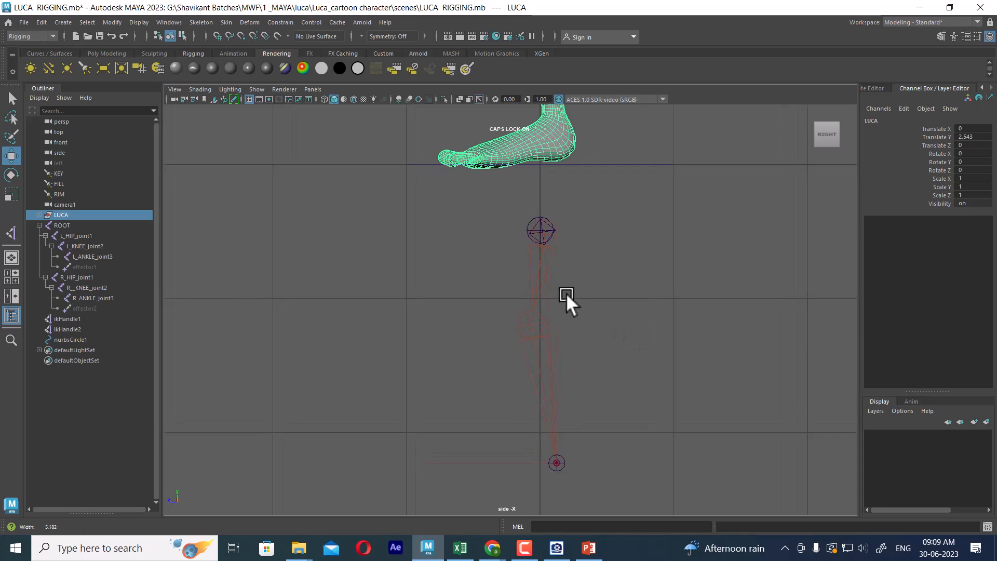
pyautogui.keyDown('alt'); pyautogui.moveTo(556, 241); pyautogui.dragTo(580, 320, button='middle'); pyautogui.keyUp('alt')
pyautogui.scroll(1, 577, 270)
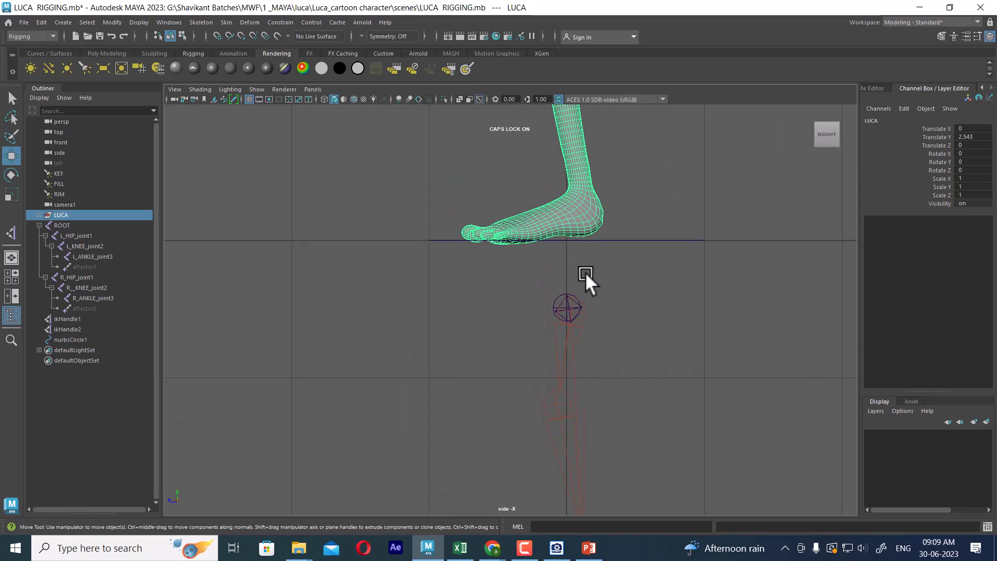
pyautogui.scroll(-5, 576, 258)
pyautogui.keyDown('alt'); pyautogui.moveTo(567, 245); pyautogui.dragTo(568, 338, button='middle'); pyautogui.keyUp('alt')
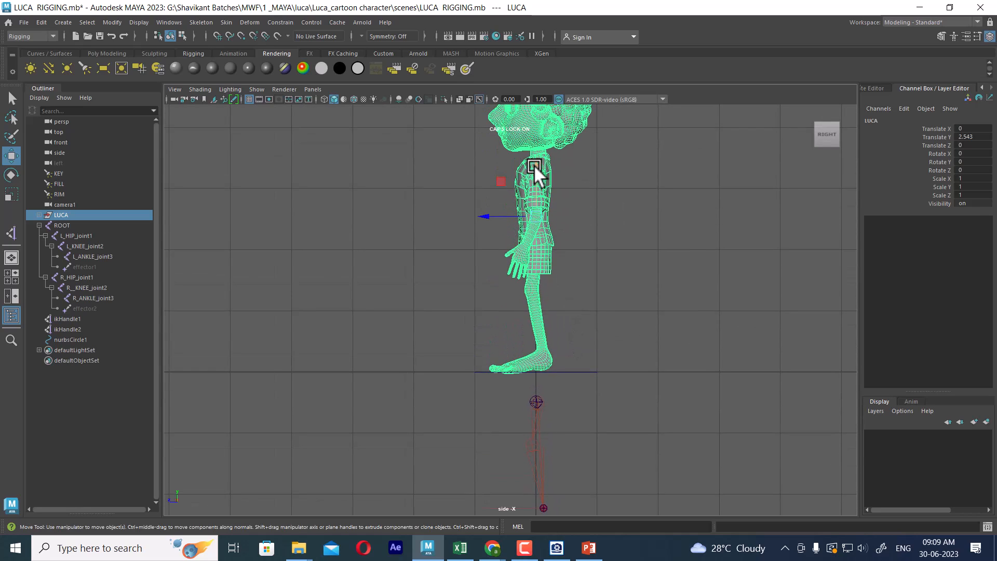
pyautogui.click(535, 166)
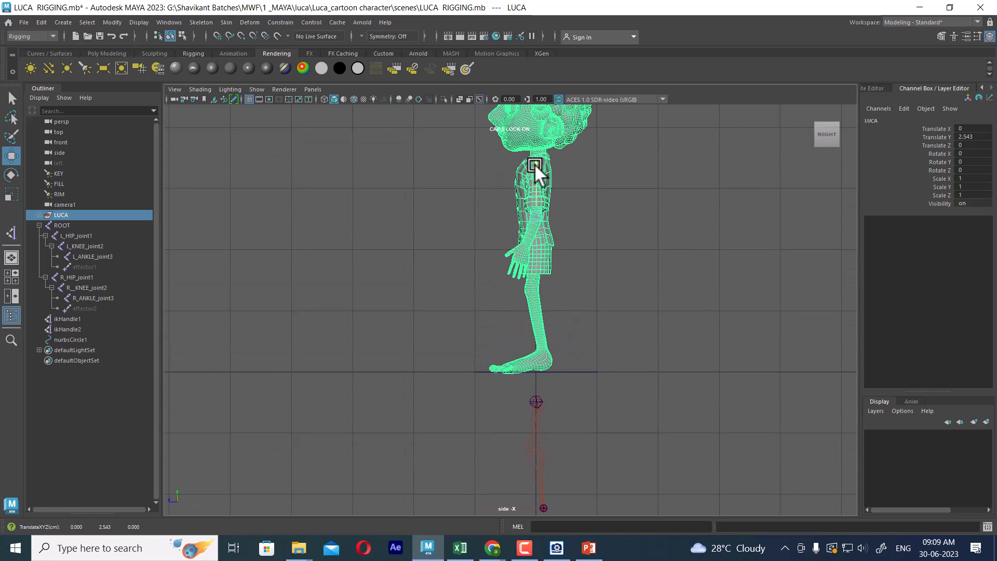
pyautogui.moveTo(535, 167); pyautogui.dragTo(534, 169)
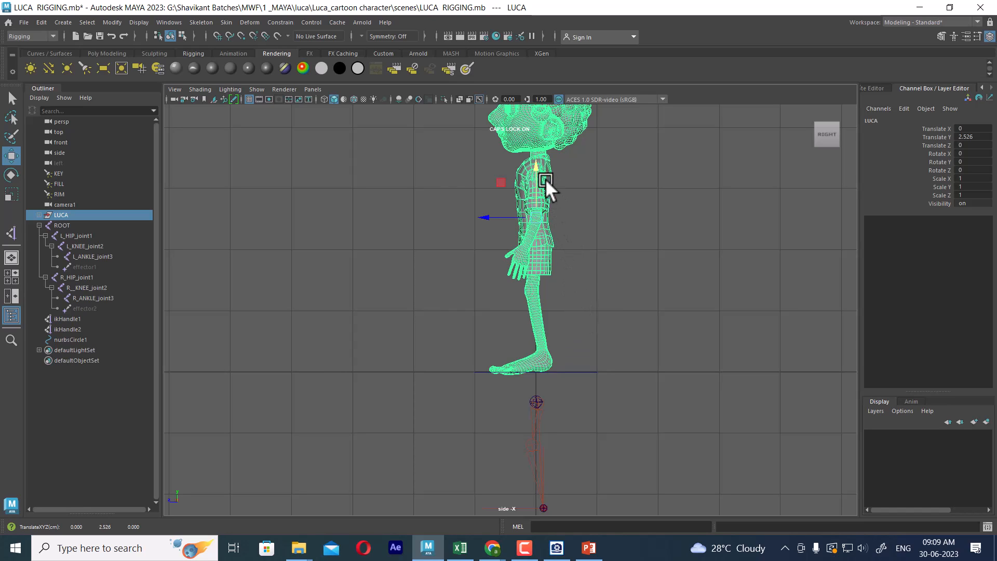
pyautogui.moveTo(534, 172); pyautogui.dragTo(535, 168)
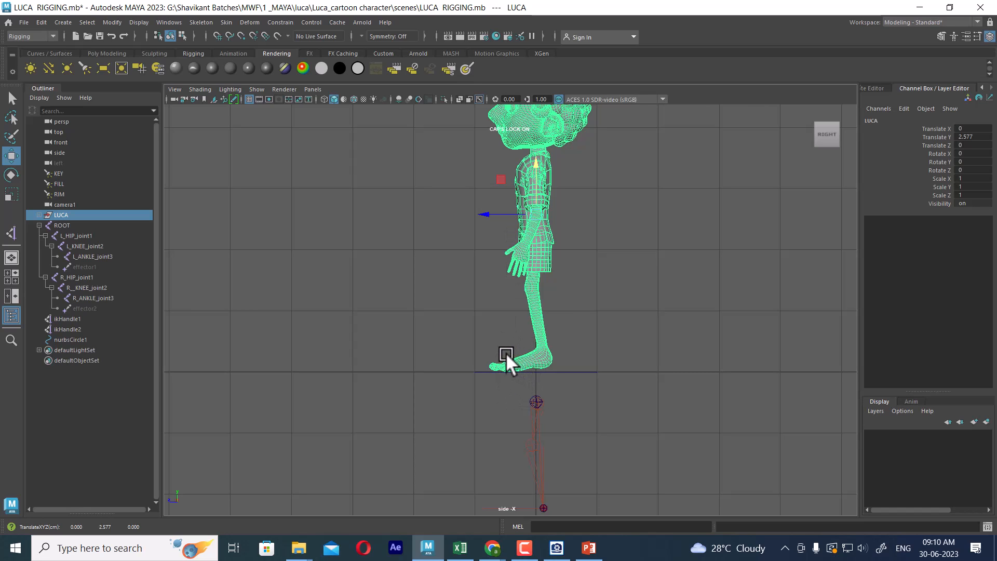
# - Examine how the sole of LUCA_BODY's foot sits on the grid line in the right view
pyautogui.scroll(6, 624, 428)
pyautogui.scroll(2, 634, 453)
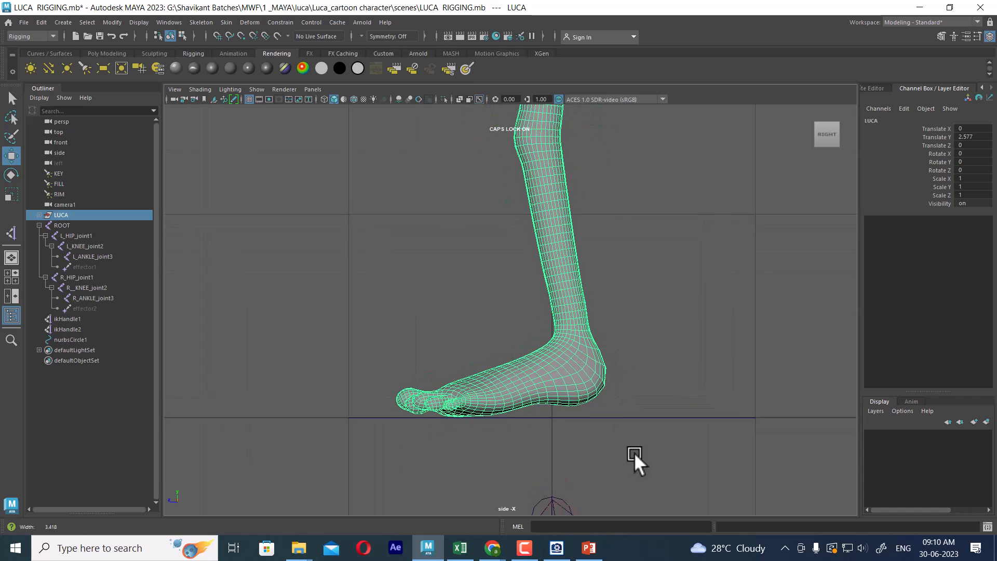
pyautogui.click(678, 336)
pyautogui.click(593, 390)
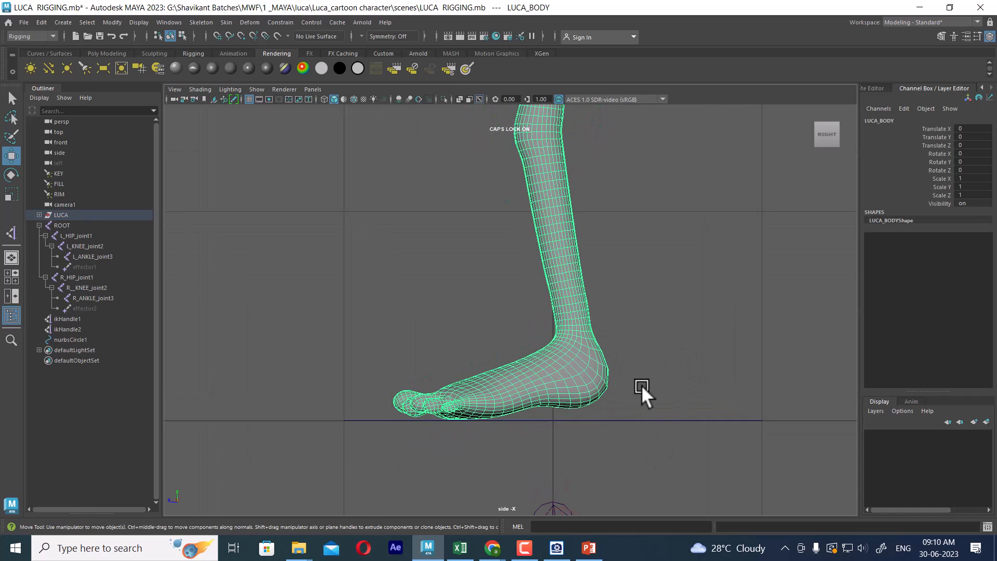
pyautogui.scroll(2, 570, 434)
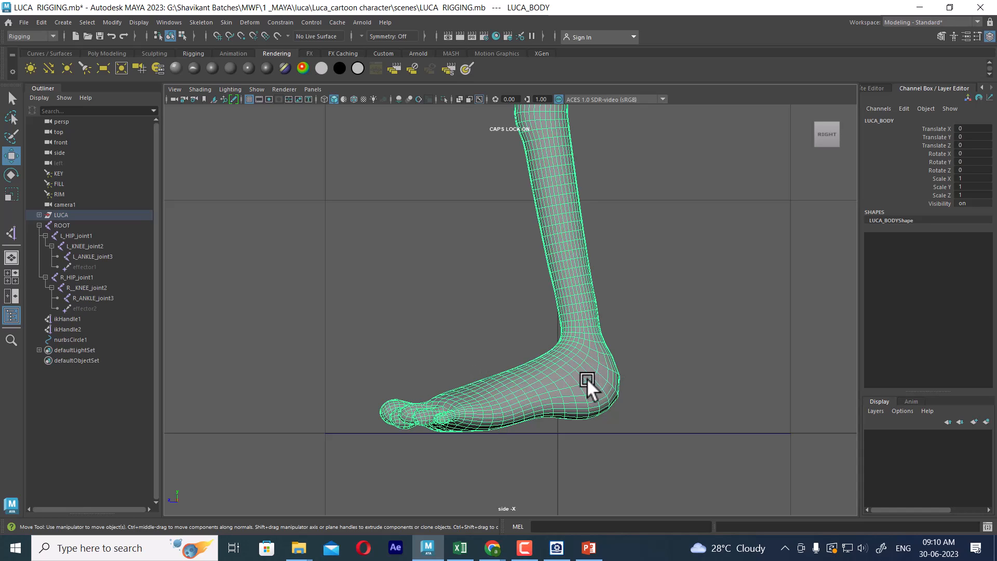
# - Select ROOT, ikHandle1 and ikHandle2 and raise them together in the front view to a handle Translate Y of about 0.32, inside the legs
pyautogui.press('space')
pyautogui.click(619, 386)
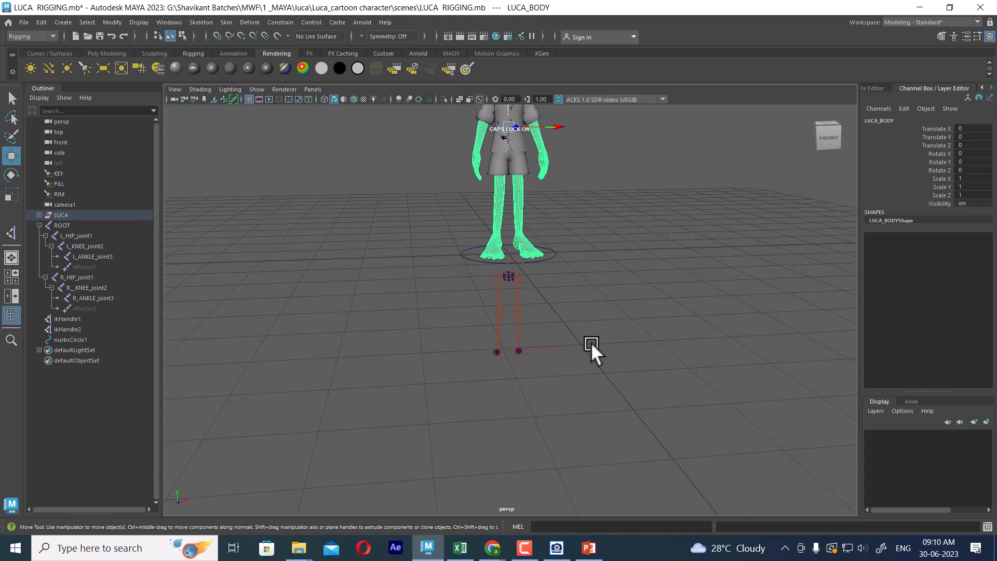
pyautogui.click(504, 269)
pyautogui.click(77, 318)
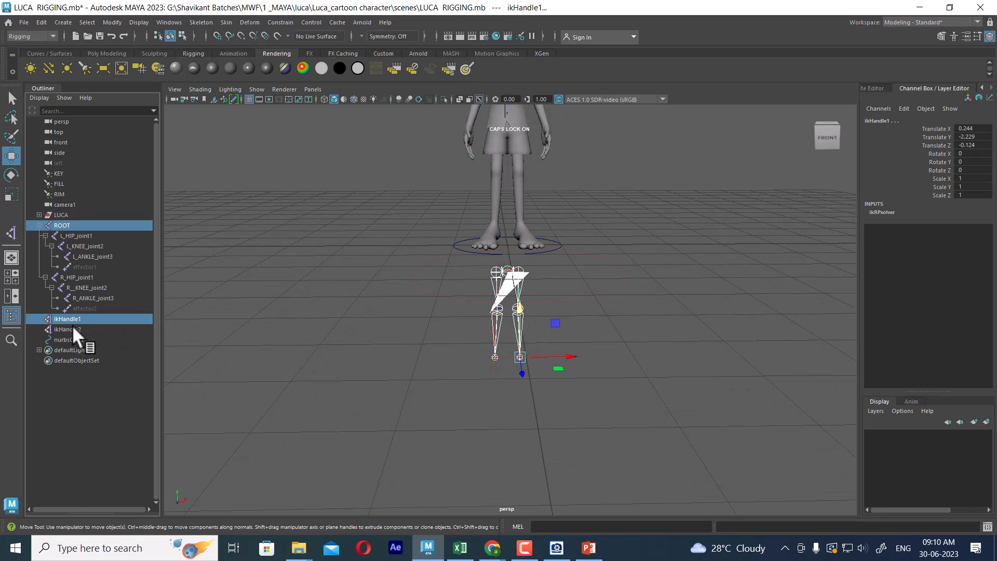
pyautogui.keyDown('ctrl'); pyautogui.click(72, 329); pyautogui.keyUp('ctrl')
pyautogui.press('space')
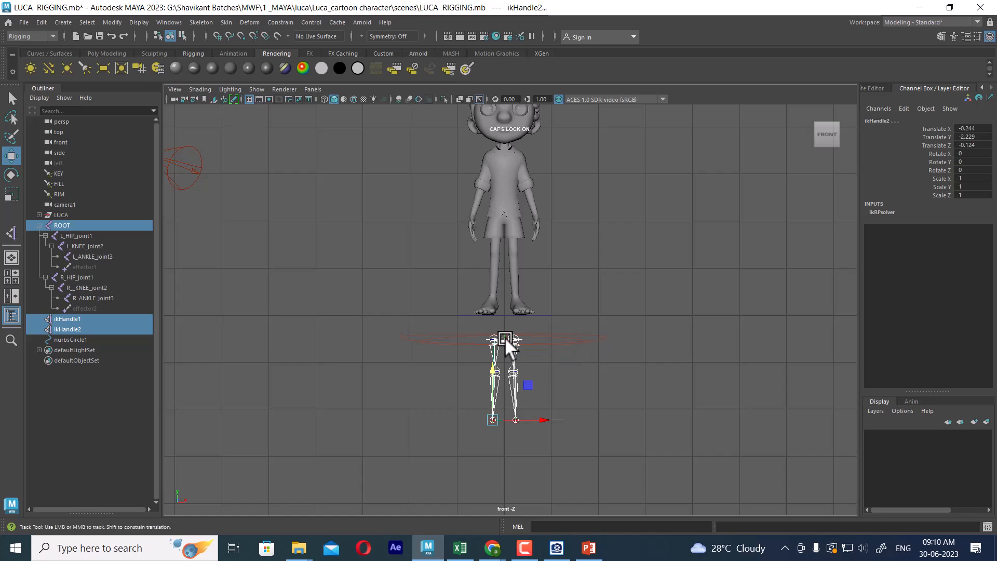
pyautogui.keyDown('alt'); pyautogui.moveTo(504, 338); pyautogui.dragTo(511, 378, button='middle'); pyautogui.keyUp('alt')
pyautogui.scroll(3, 504, 434)
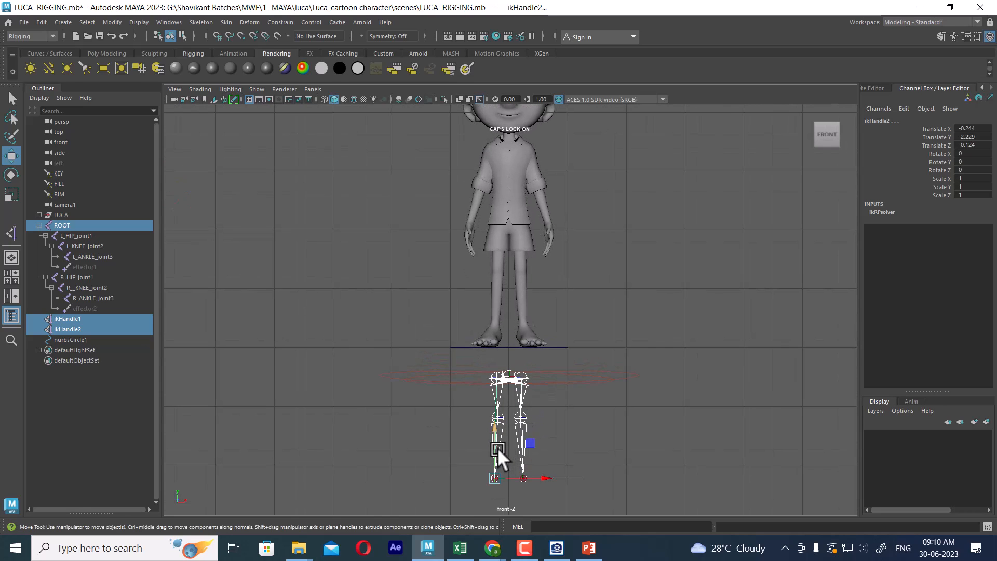
pyautogui.moveTo(493, 431); pyautogui.dragTo(485, 279)
# - Examine the alignment of the raised hip and knee joints with the character's legs in the right and front views
pyautogui.press('space')
pyautogui.moveTo(581, 288); pyautogui.dragTo(625, 289)
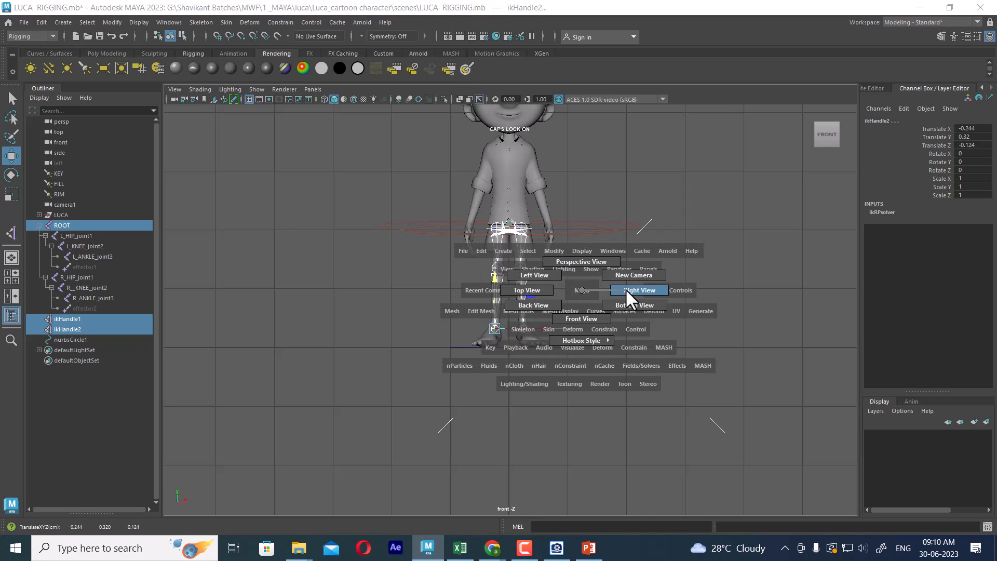
pyautogui.keyDown('alt'); pyautogui.moveTo(582, 366); pyautogui.dragTo(581, 467, button='middle'); pyautogui.keyUp('alt')
pyautogui.keyDown('alt'); pyautogui.moveTo(582, 302); pyautogui.dragTo(579, 373, button='middle'); pyautogui.keyUp('alt')
pyautogui.press('space')
pyautogui.moveTo(609, 327); pyautogui.dragTo(612, 341)
pyautogui.scroll(5, 535, 242)
pyautogui.scroll(3, 535, 242)
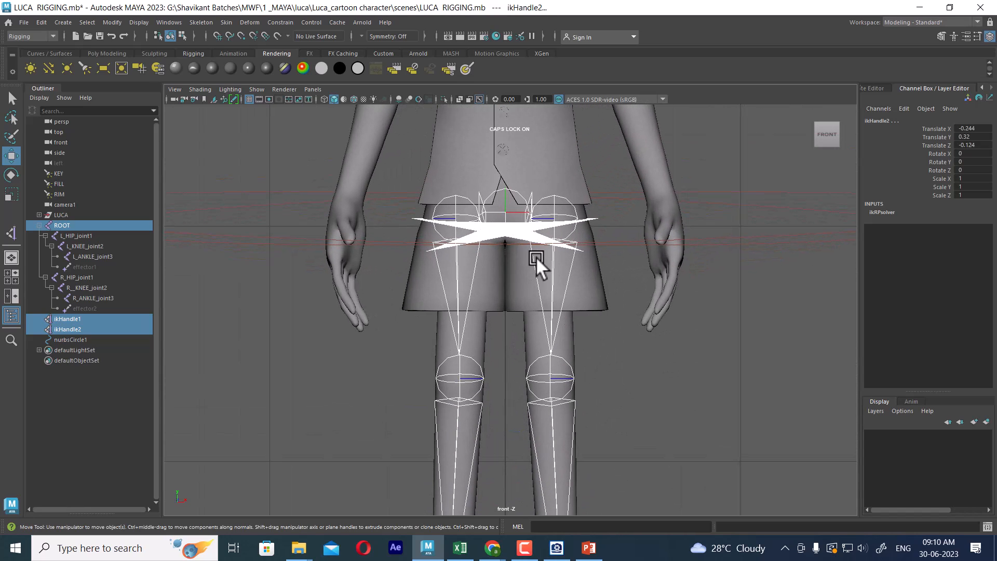
# - Show the front view in wireframe and nudge ROOT and both IK handles up to a handle Translate Y of 0.354
pyautogui.press('4')
pyautogui.scroll(-5, 543, 284)
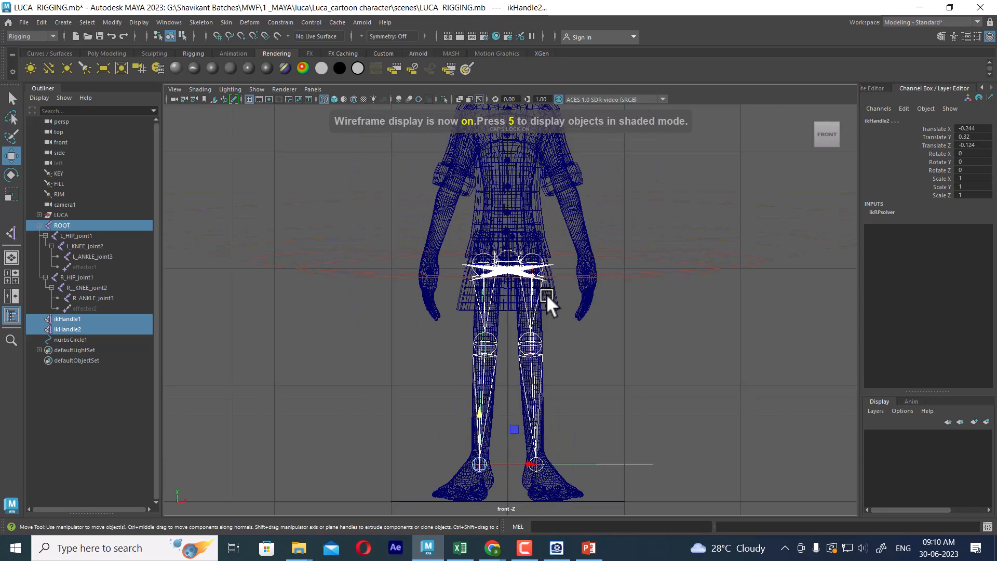
pyautogui.keyDown('alt'); pyautogui.moveTo(546, 294); pyautogui.dragTo(535, 247, button='middle'); pyautogui.keyUp('alt')
pyautogui.scroll(1, 535, 248)
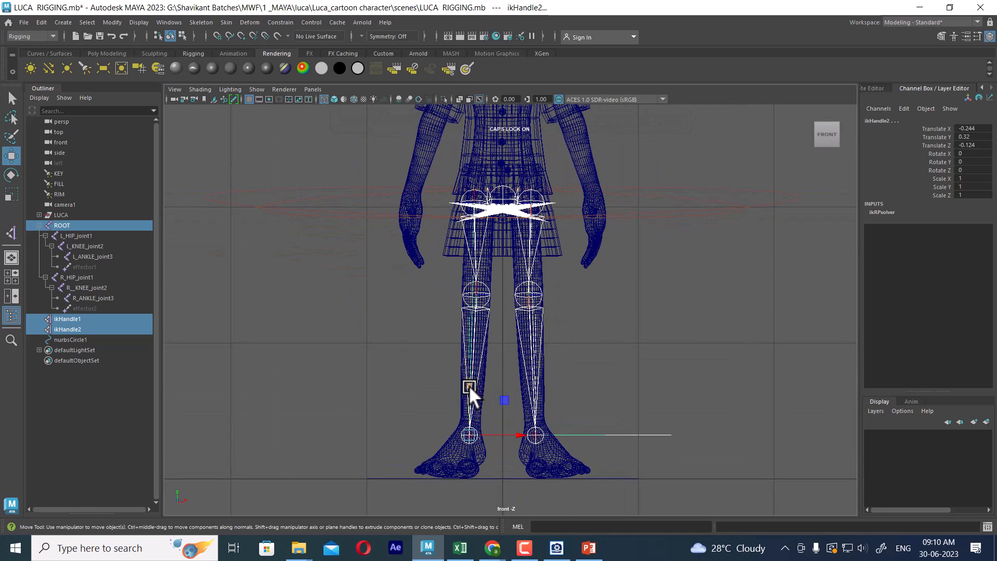
pyautogui.moveTo(469, 385); pyautogui.dragTo(469, 380)
pyautogui.scroll(-3, 578, 356)
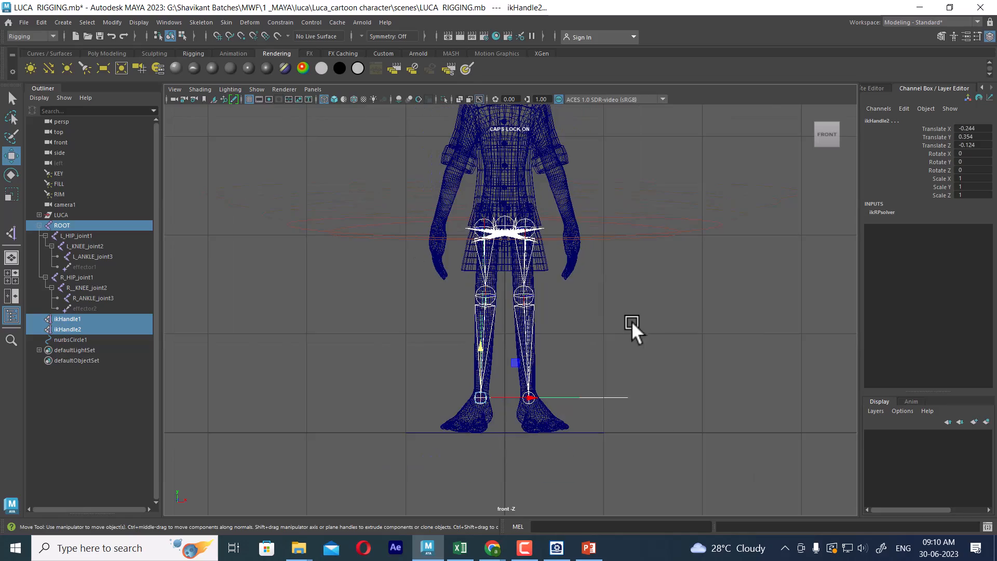
# - Return to the perspective view, clear the joint selection and select the NURBS circle around the character's feet
pyautogui.press('space')
pyautogui.press('space')
pyautogui.keyDown('alt'); pyautogui.moveTo(622, 306); pyautogui.dragTo(587, 304); pyautogui.keyUp('alt')
pyautogui.keyDown('alt'); pyautogui.moveTo(623, 301); pyautogui.dragTo(651, 389, button='middle'); pyautogui.keyUp('alt')
pyautogui.keyDown('alt'); pyautogui.moveTo(652, 394); pyautogui.dragTo(605, 363); pyautogui.keyUp('alt')
pyautogui.click(671, 362)
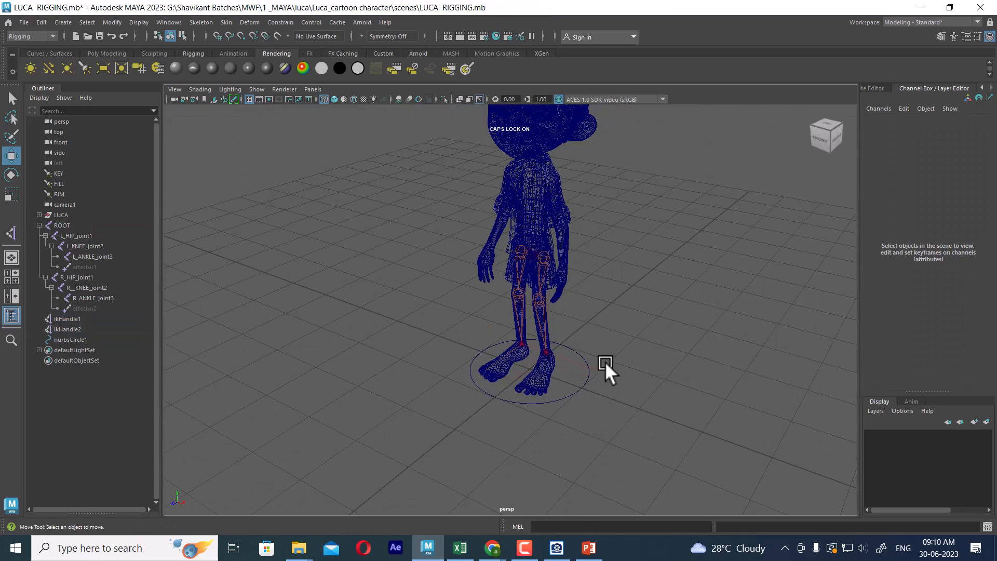
pyautogui.click(563, 399)
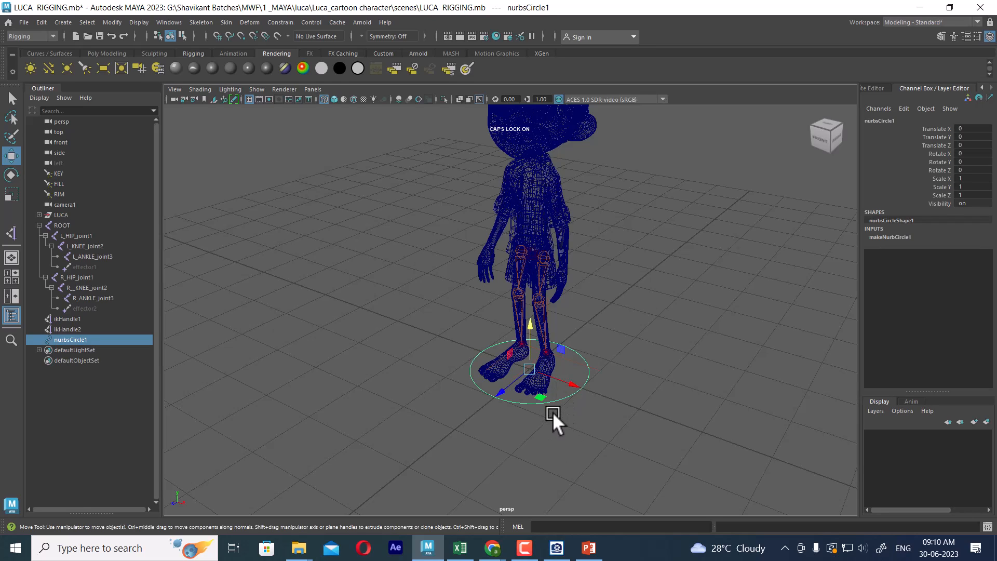
# - Save the scene as a new Maya Binary file named LUCA RIGGING_CLASS1.mb
pyautogui.click(23, 22)
pyautogui.click(73, 78)
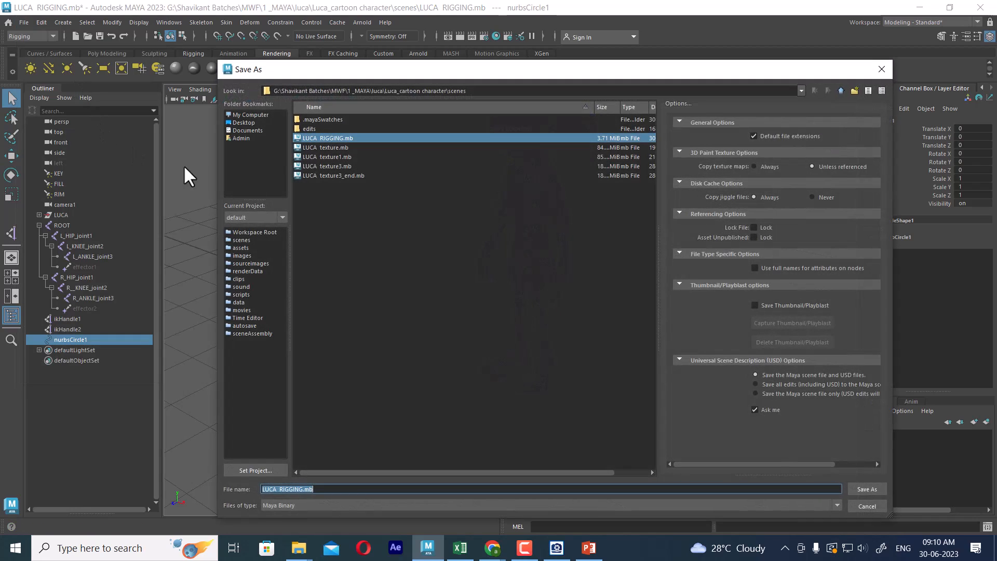
pyautogui.click(315, 490)
pyautogui.write('_CLA')
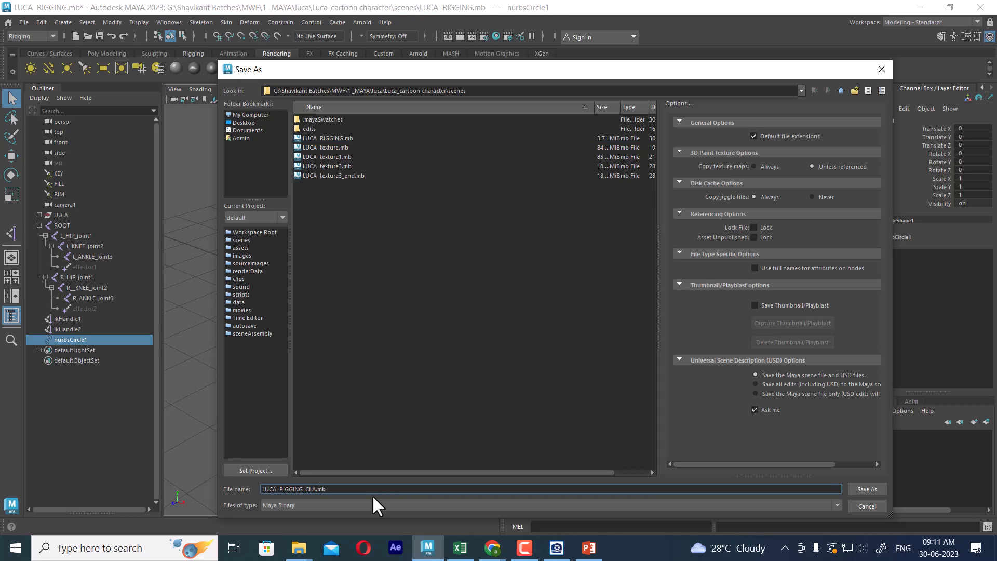
pyautogui.write('SS')
pyautogui.write('1')
pyautogui.press('Return')
# - Scale nurbsCircle1 uniformly to about 1.994 so it surrounds both feet widely
pyautogui.keyDown('alt'); pyautogui.moveTo(534, 324); pyautogui.dragTo(604, 369); pyautogui.keyUp('alt')
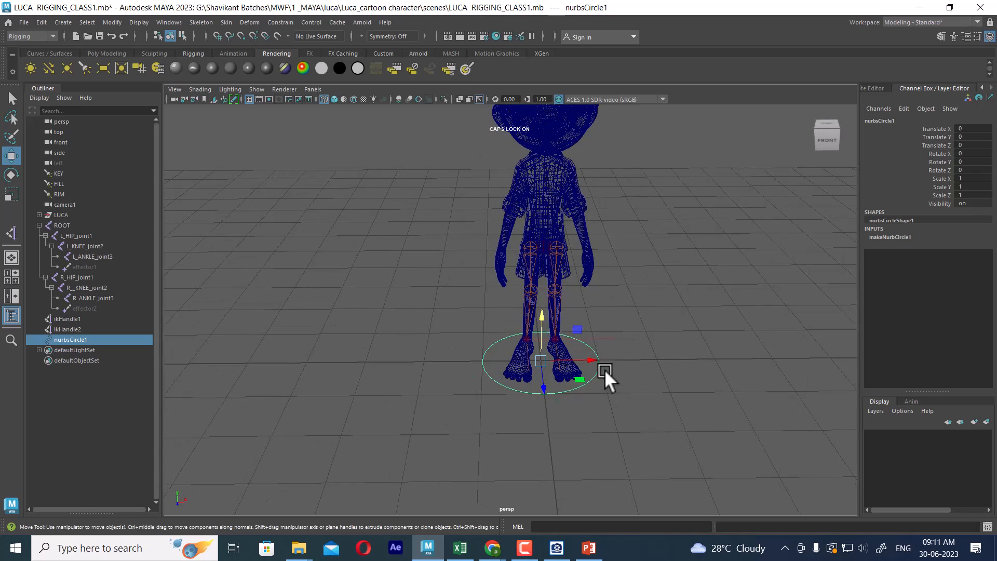
pyautogui.keyDown('alt'); pyautogui.moveTo(604, 369); pyautogui.dragTo(639, 410, button='right'); pyautogui.keyUp('alt')
pyautogui.keyDown('alt'); pyautogui.moveTo(639, 410); pyautogui.dragTo(586, 370, button='middle'); pyautogui.keyUp('alt')
pyautogui.click(586, 370)
pyautogui.click(490, 369)
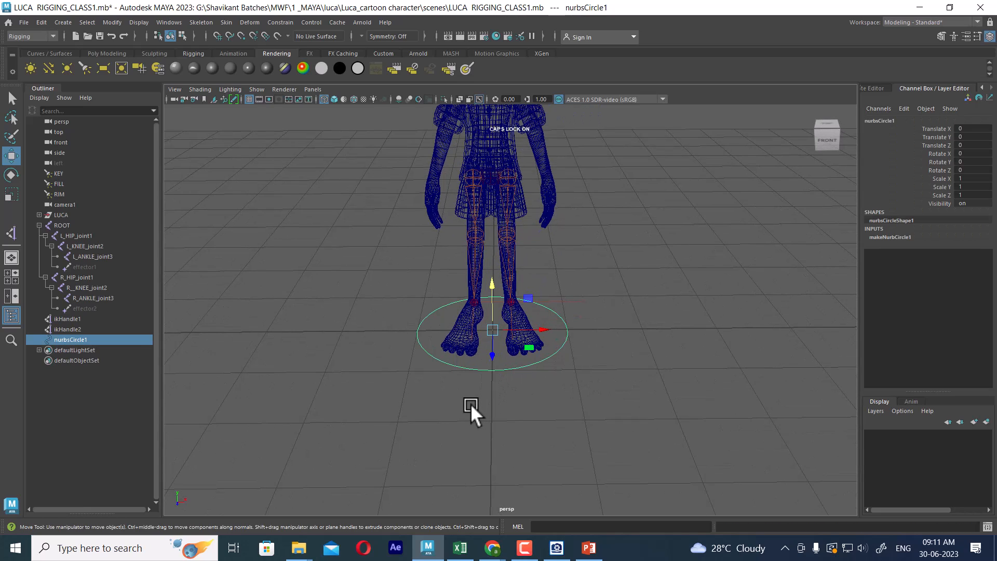
pyautogui.press('r')
pyautogui.moveTo(493, 332); pyautogui.dragTo(611, 291)
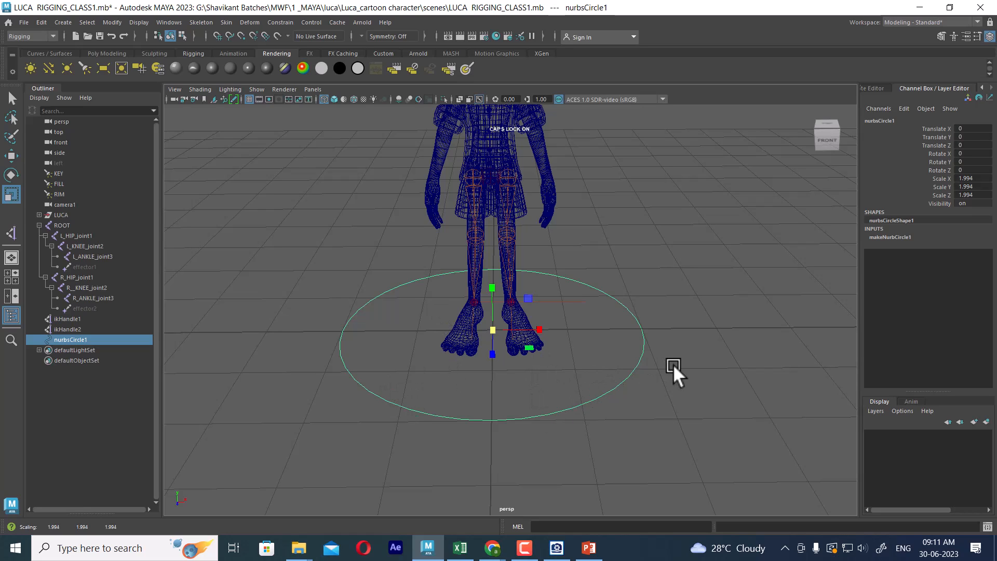
pyautogui.moveTo(571, 382); pyautogui.dragTo(541, 439)
pyautogui.press('w')
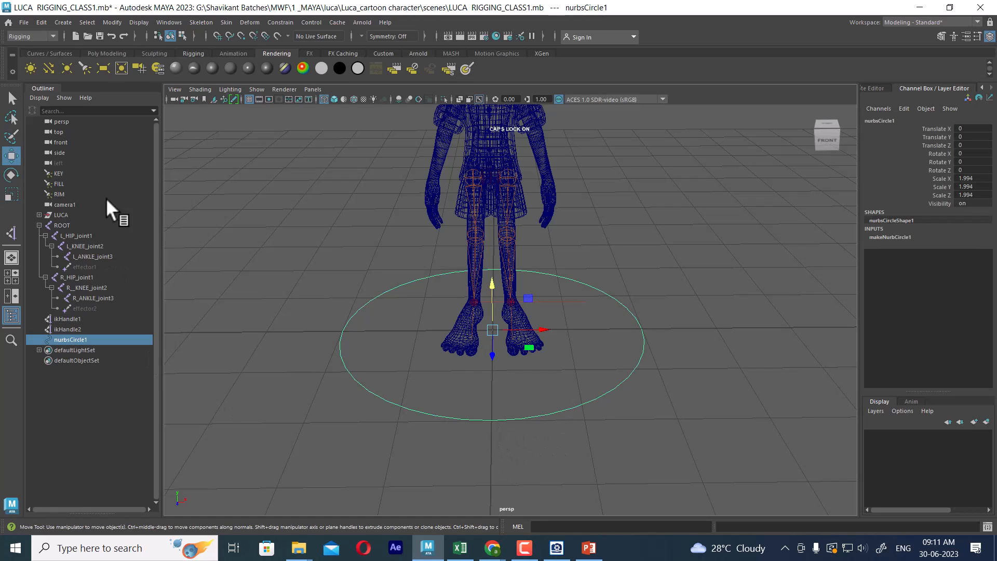
# - Keep the NURBS primitives list open as a floating window and create a second NURBS circle at the origin
pyautogui.click(63, 23)
pyautogui.moveTo(112, 51)
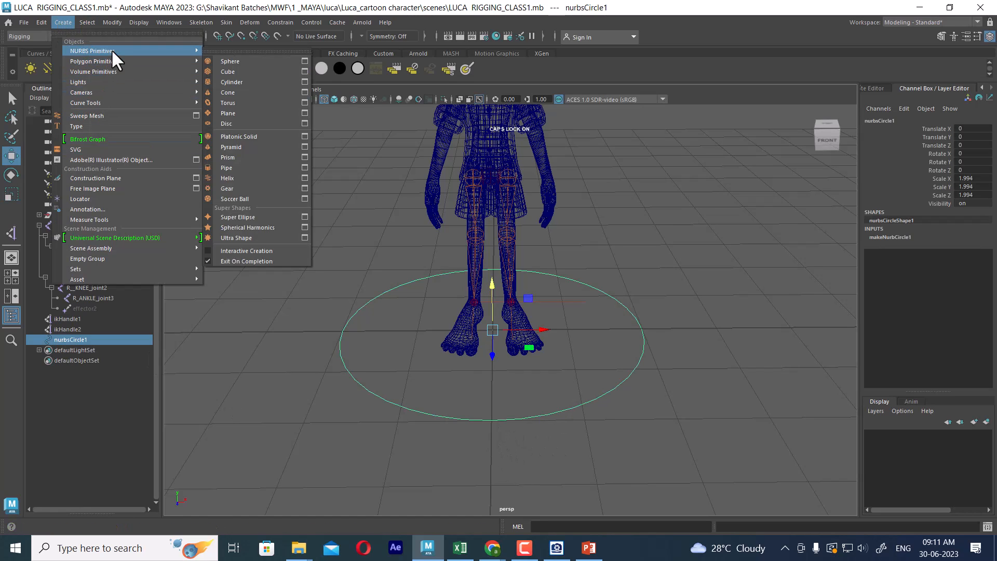
pyautogui.click(227, 41)
pyautogui.click(234, 104)
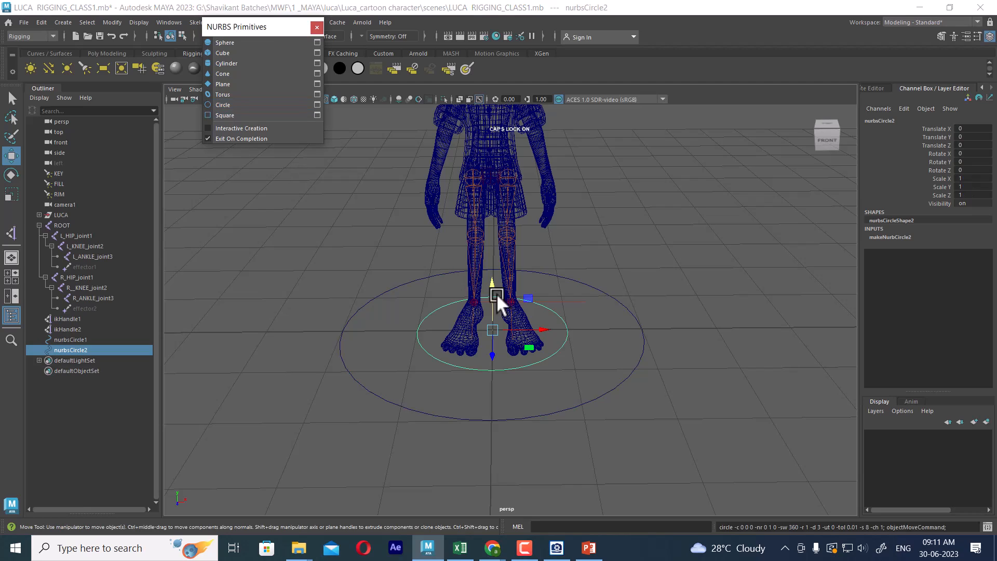
# - Raise the second NURBS circle to hip height in the front view, to a Translate Y of about 2.058
pyautogui.scroll(1, 497, 293)
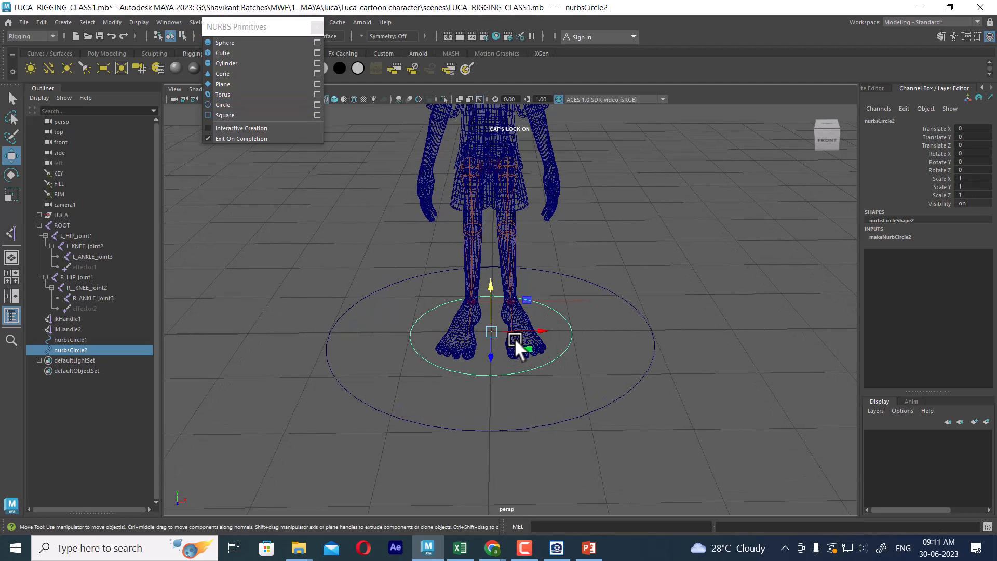
pyautogui.keyDown('alt'); pyautogui.moveTo(515, 339); pyautogui.dragTo(580, 344); pyautogui.keyUp('alt')
pyautogui.press('space')
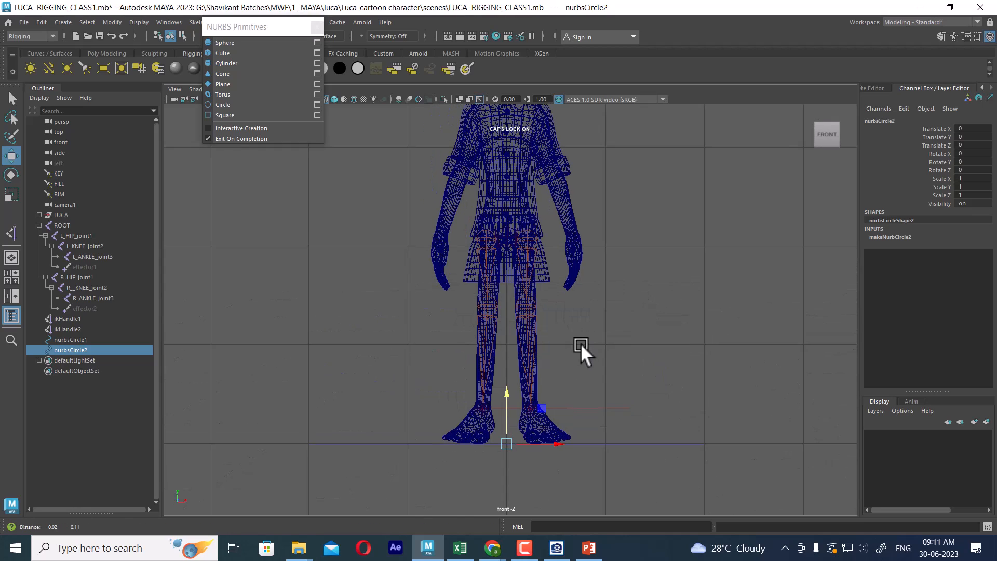
pyautogui.moveTo(515, 404); pyautogui.dragTo(509, 199)
pyautogui.keyDown('alt'); pyautogui.moveTo(509, 199); pyautogui.dragTo(850, 354, button='right'); pyautogui.keyUp('alt')
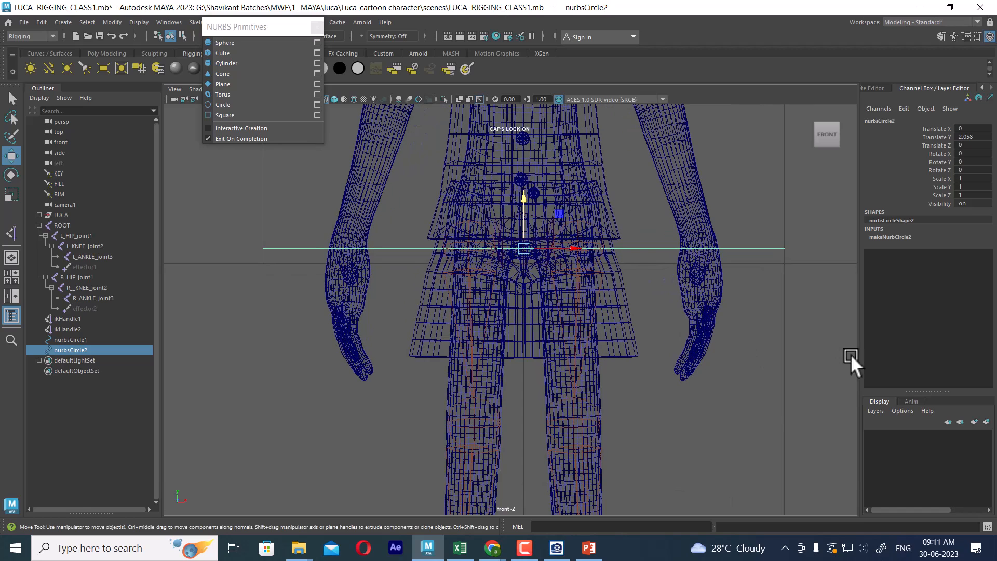
# - Assign the LUCA group to a new display layer and set the layer's display type to Template
pyautogui.click(622, 341)
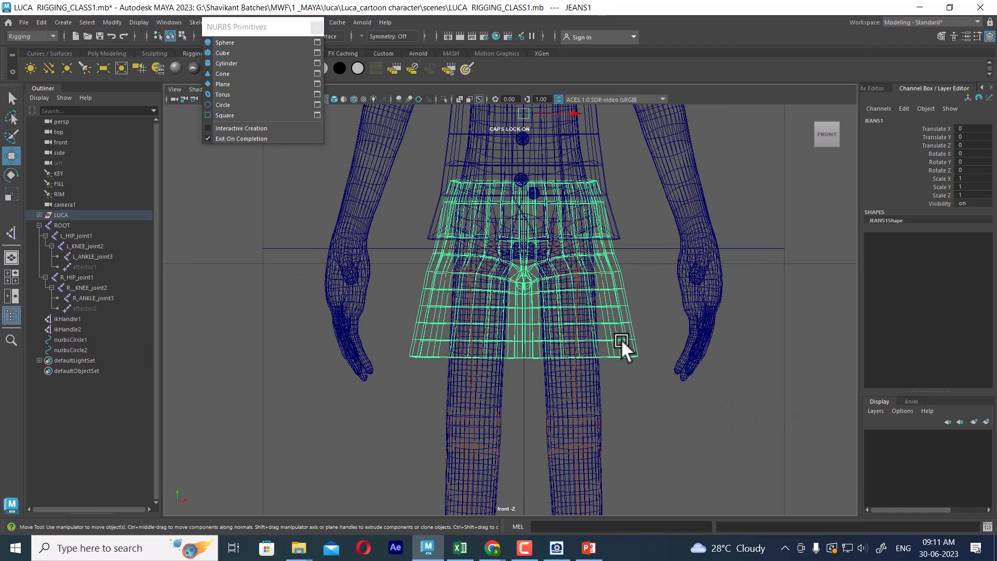
pyautogui.click(52, 214)
pyautogui.click(986, 421)
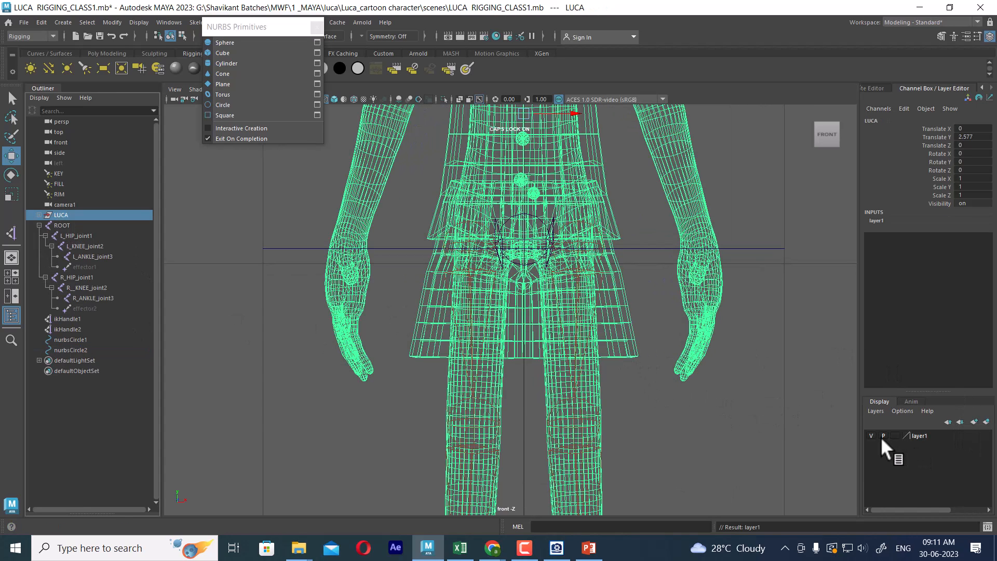
pyautogui.click(893, 435)
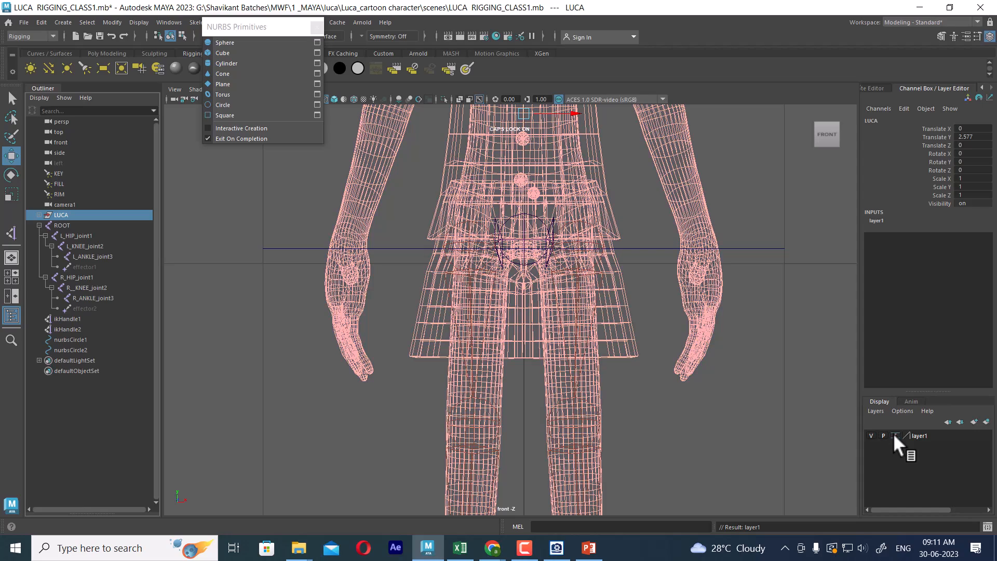
# - Select nurbsCircle2 and align it with the ROOT joint in the front view, to a Translate Y of about 2.094
pyautogui.scroll(1, 812, 332)
pyautogui.click(799, 239)
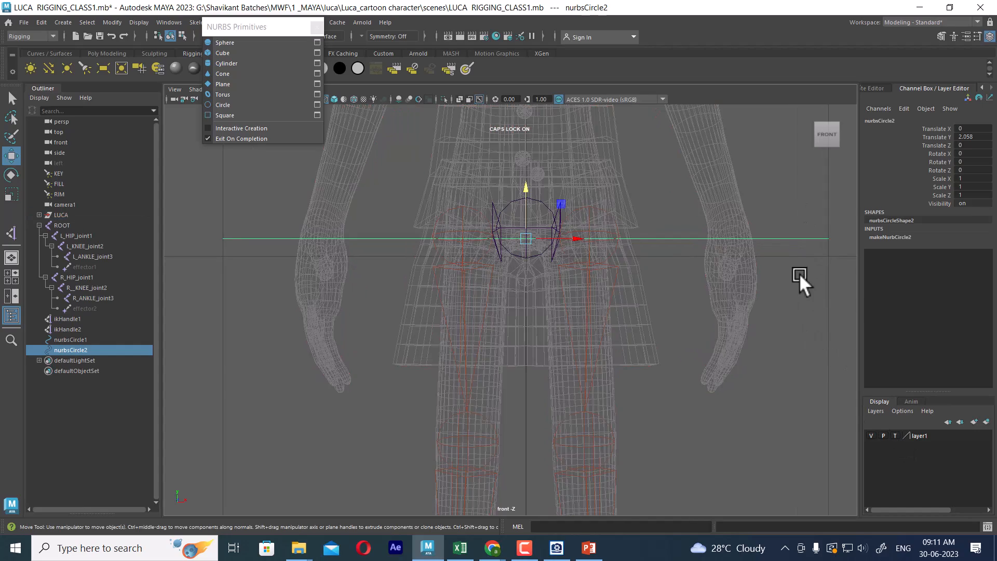
pyautogui.scroll(2, 599, 296)
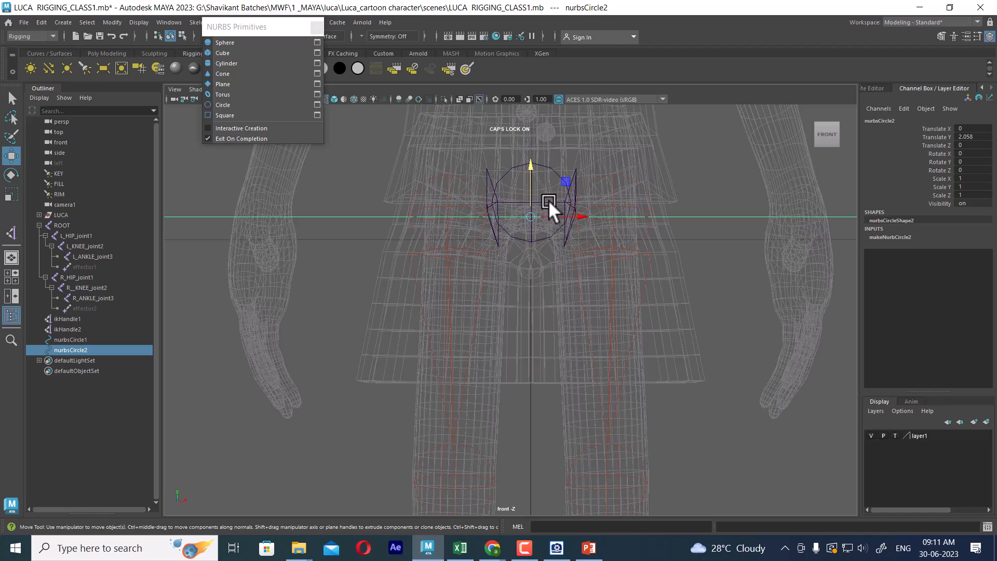
pyautogui.moveTo(534, 182); pyautogui.dragTo(604, 273)
pyautogui.press('space')
pyautogui.press('space')
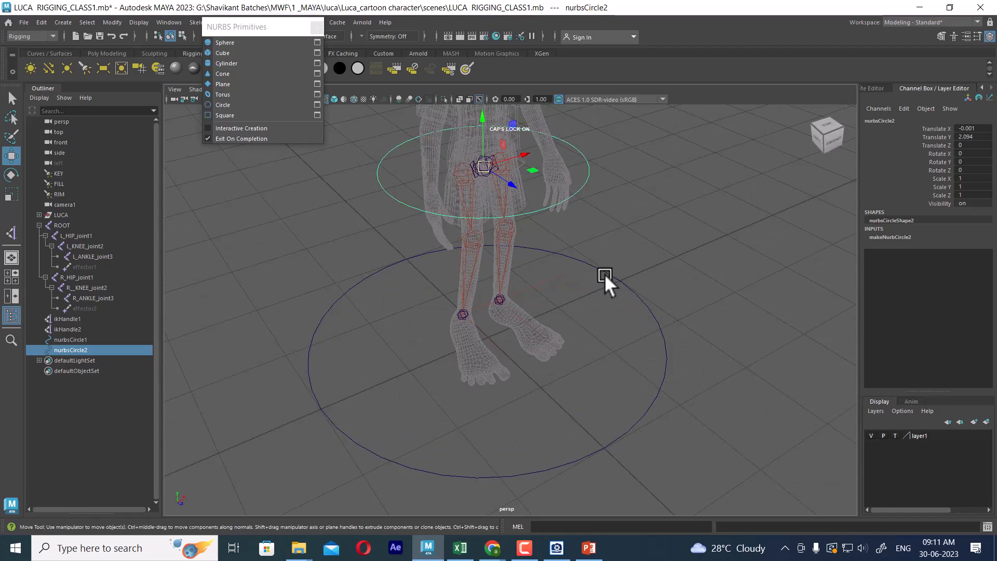
pyautogui.keyDown('alt'); pyautogui.moveTo(604, 273); pyautogui.dragTo(605, 311, button='middle'); pyautogui.keyUp('alt')
pyautogui.keyDown('alt'); pyautogui.moveTo(606, 312); pyautogui.dragTo(610, 283, button='right'); pyautogui.keyUp('alt')
pyautogui.keyDown('alt'); pyautogui.moveTo(609, 282); pyautogui.dragTo(569, 264); pyautogui.keyUp('alt')
pyautogui.moveTo(647, 353)
pyautogui.keyDown('alt'); pyautogui.mouseDown()
pyautogui.moveTo(629, 341)
pyautogui.moveTo(637, 312)
pyautogui.mouseUp(); pyautogui.keyUp('alt')
# - Switch the perspective view to shaded display and set layer1's display type to Reference
pyautogui.press('5')
pyautogui.click(894, 435)
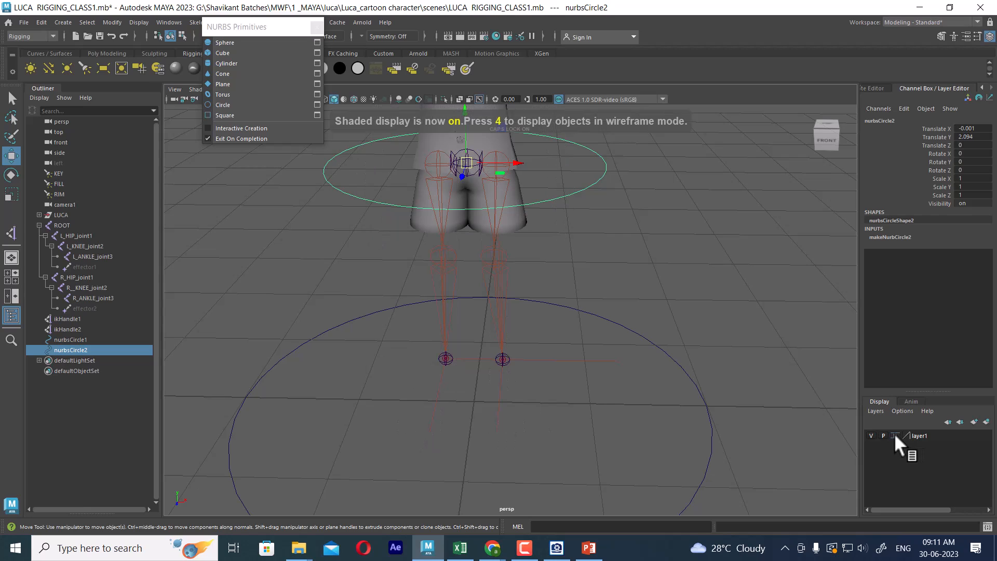
pyautogui.click(894, 435)
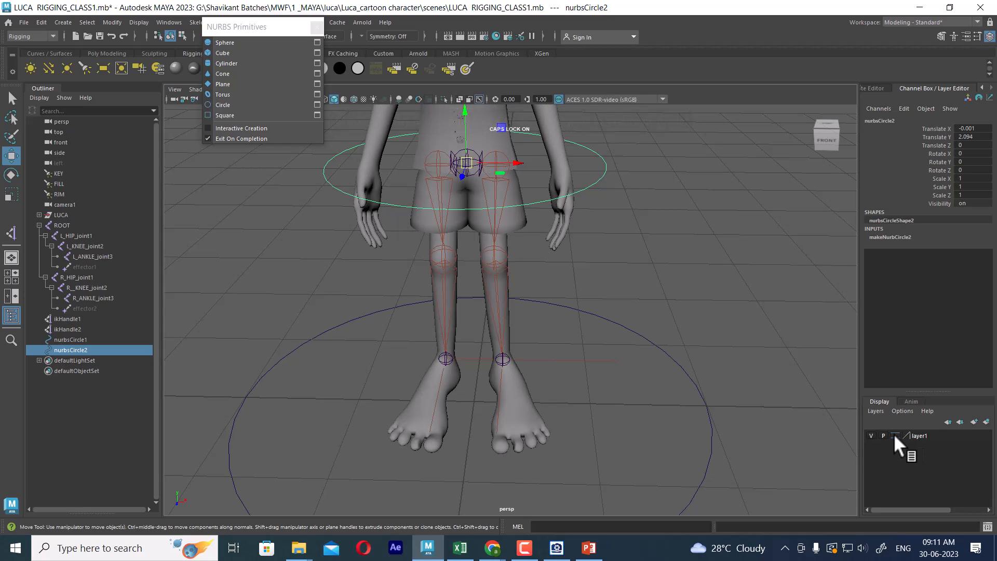
pyautogui.keyDown('alt'); pyautogui.moveTo(855, 419); pyautogui.dragTo(733, 384); pyautogui.keyUp('alt')
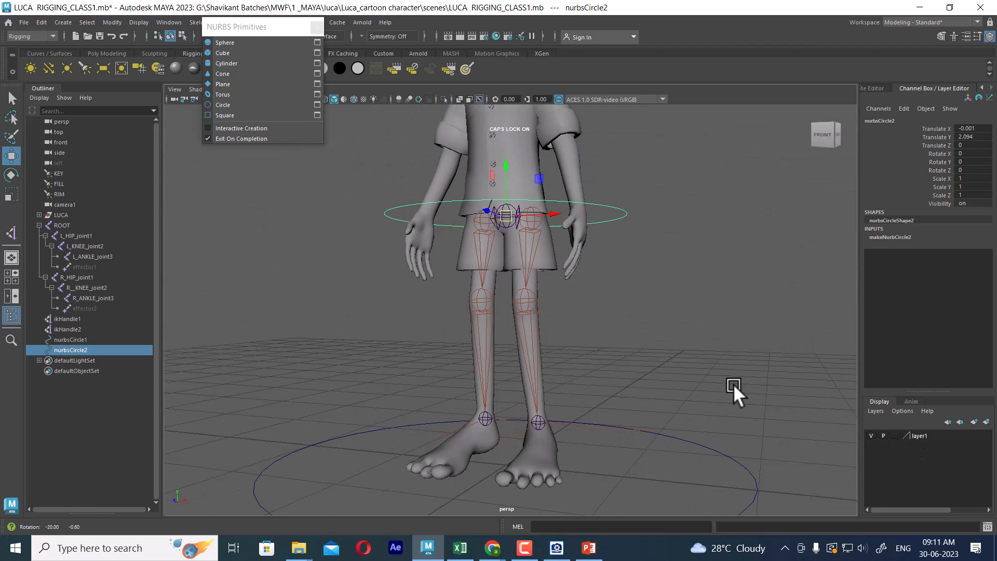
pyautogui.click(894, 436)
pyautogui.click(894, 436)
# - Create a third NURBS circle at the origin, around the character's feet
pyautogui.keyDown('alt'); pyautogui.moveTo(577, 280); pyautogui.dragTo(613, 285); pyautogui.keyUp('alt')
pyautogui.keyDown('alt'); pyautogui.moveTo(612, 285); pyautogui.dragTo(665, 297, button='right'); pyautogui.keyUp('alt')
pyautogui.keyDown('alt'); pyautogui.moveTo(664, 298); pyautogui.dragTo(698, 322); pyautogui.keyUp('alt')
pyautogui.scroll(-2, 699, 317)
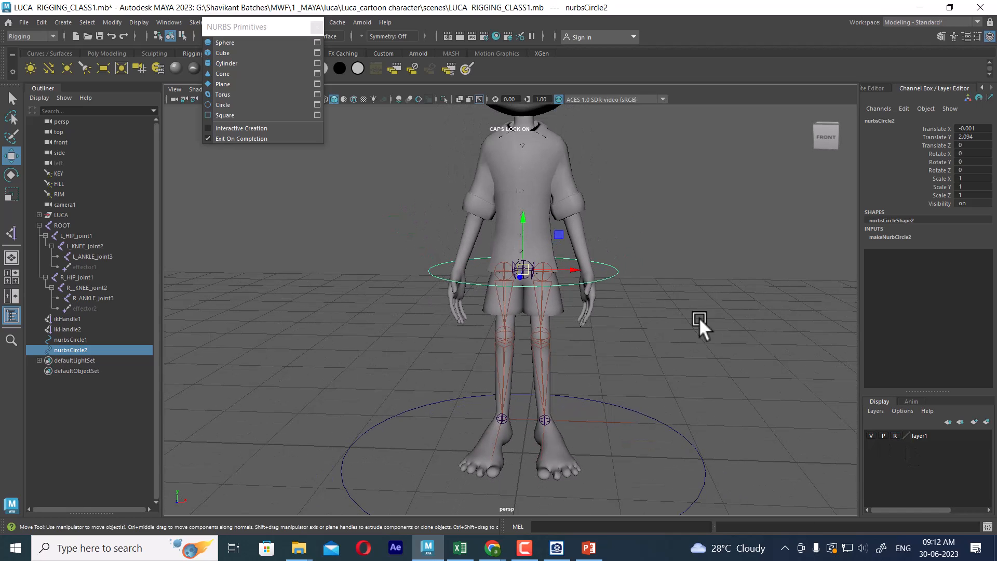
pyautogui.click(227, 107)
pyautogui.keyDown('alt'); pyautogui.moveTo(627, 348); pyautogui.dragTo(578, 290, button='middle'); pyautogui.keyUp('alt')
pyautogui.scroll(2, 578, 291)
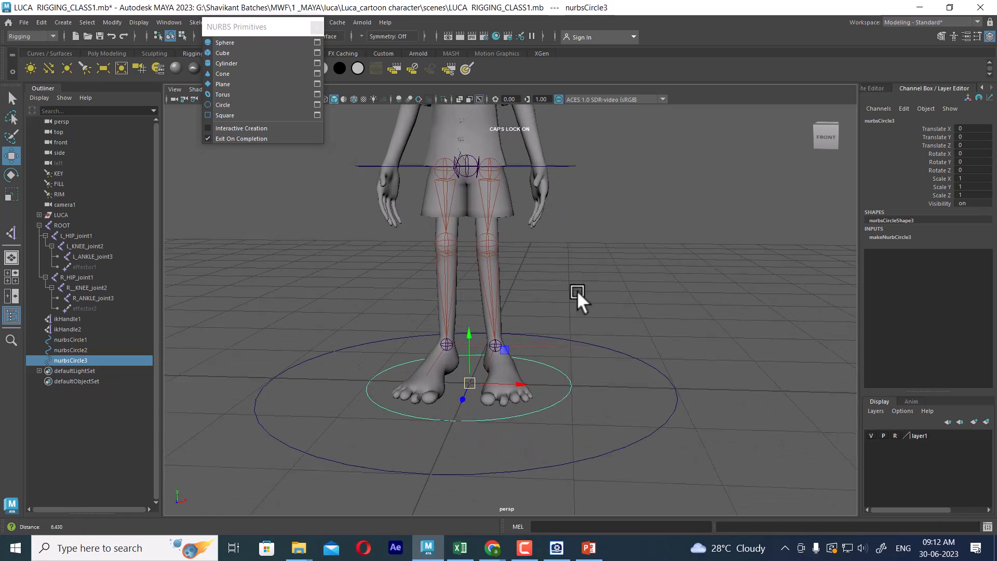
# - Shift nurbsCircle3 along X in the top view to a Translate X of about 0.464
pyautogui.keyDown('alt'); pyautogui.moveTo(578, 291); pyautogui.dragTo(454, 305); pyautogui.keyUp('alt')
pyautogui.scroll(2, 556, 340)
pyautogui.press('space')
pyautogui.scroll(-10, 586, 341)
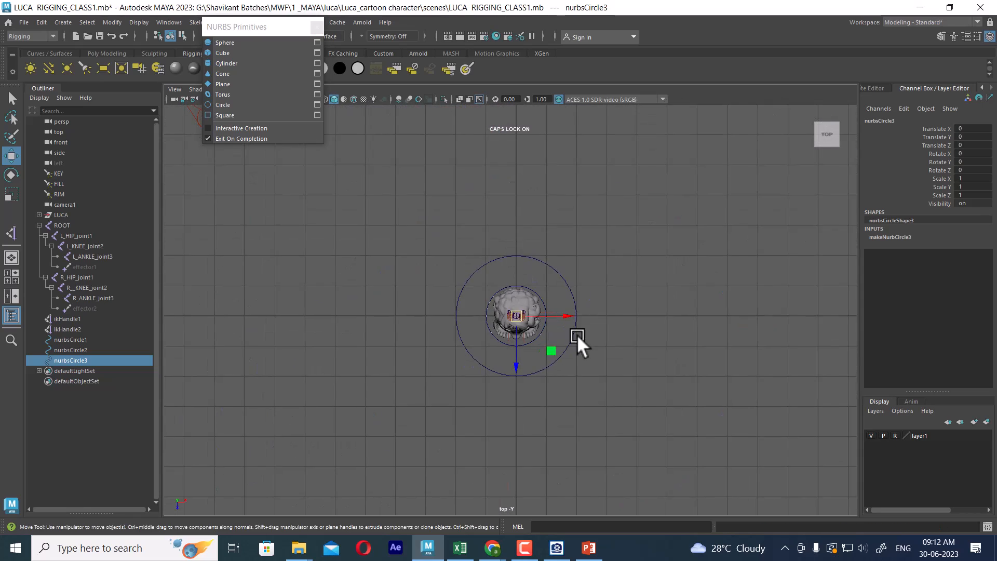
pyautogui.scroll(2, 577, 334)
pyautogui.keyDown('alt'); pyautogui.moveTo(686, 465); pyautogui.dragTo(674, 383, button='middle'); pyautogui.keyUp('alt')
pyautogui.moveTo(569, 236); pyautogui.dragTo(581, 232)
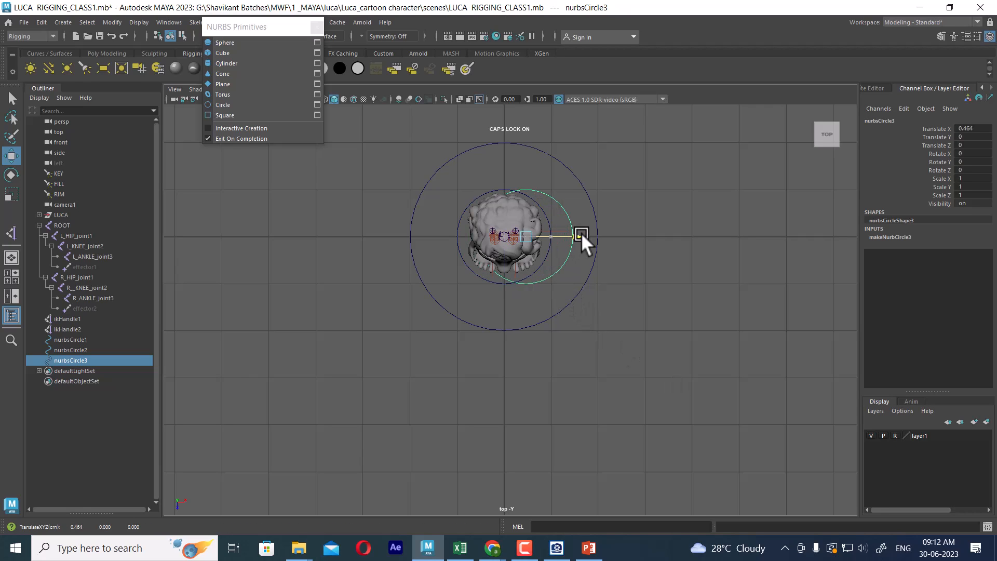
pyautogui.press('space')
# - Move nurbsCircle3 onto the ankle joint in the right view, at about X 0.331, Y 0.366, Z -0.136
pyautogui.moveTo(597, 307); pyautogui.dragTo(641, 308)
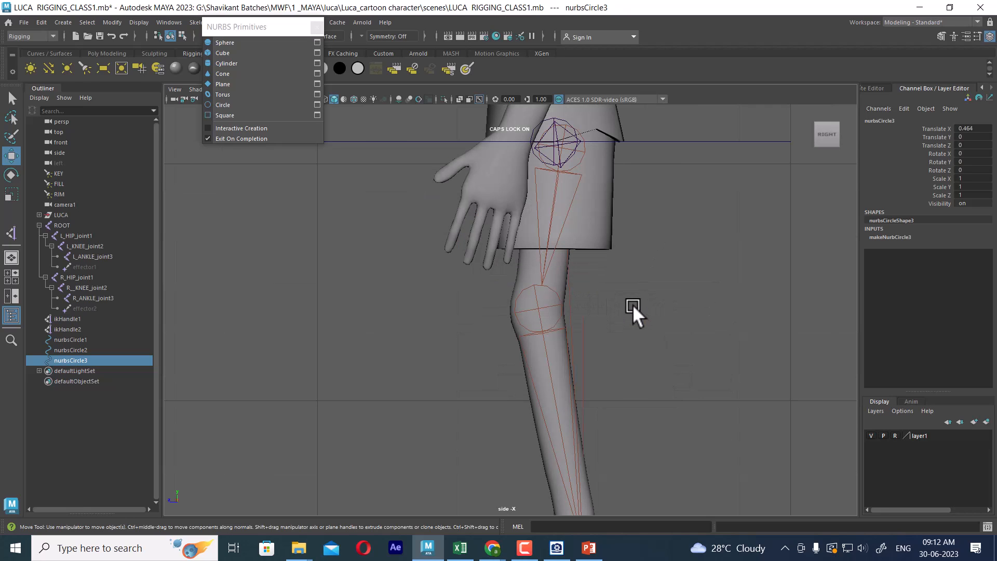
pyautogui.keyDown('alt'); pyautogui.moveTo(634, 350); pyautogui.dragTo(602, 290, button='middle'); pyautogui.keyUp('alt')
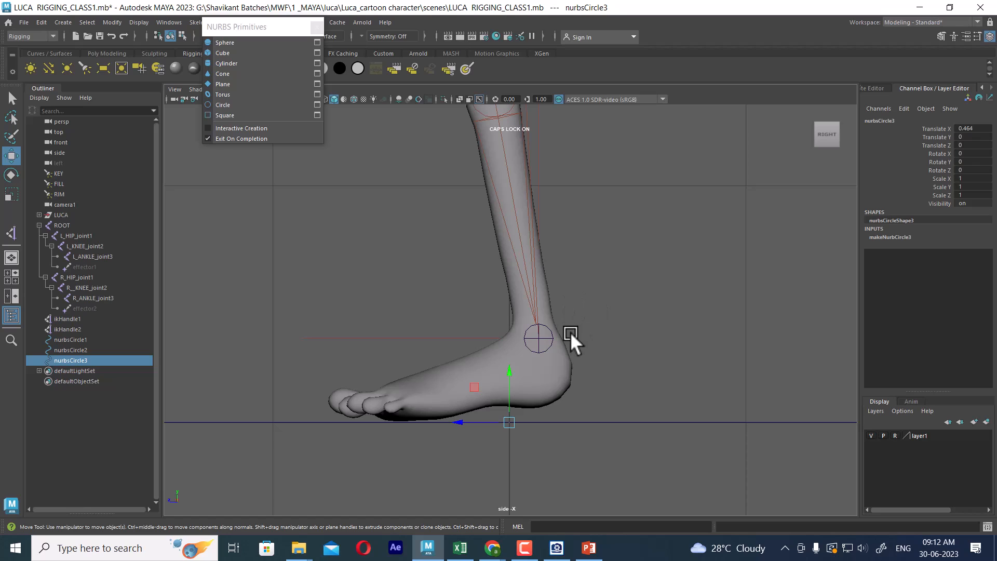
pyautogui.moveTo(541, 339); pyautogui.dragTo(539, 332, button='middle')
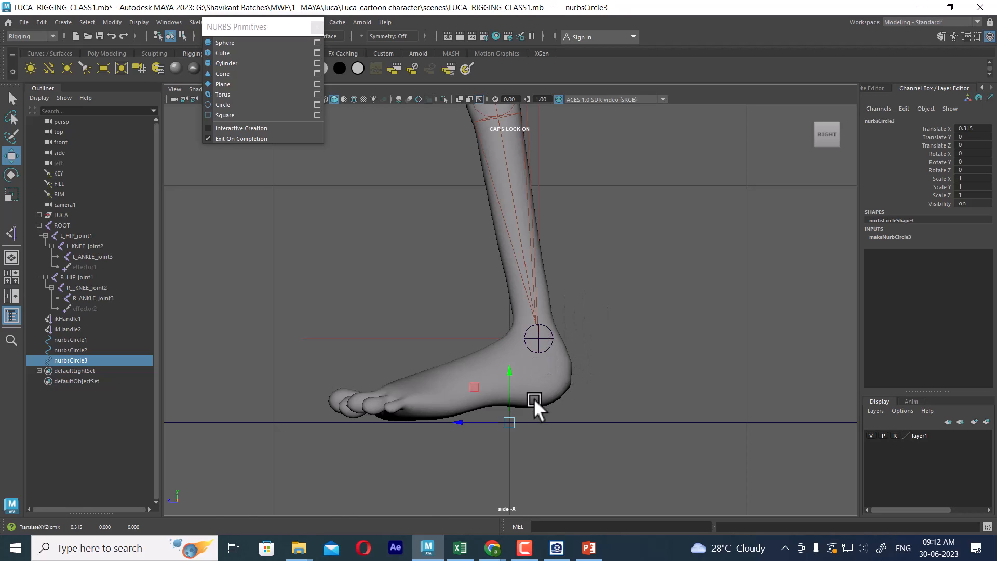
pyautogui.moveTo(509, 409); pyautogui.dragTo(539, 337, button='middle')
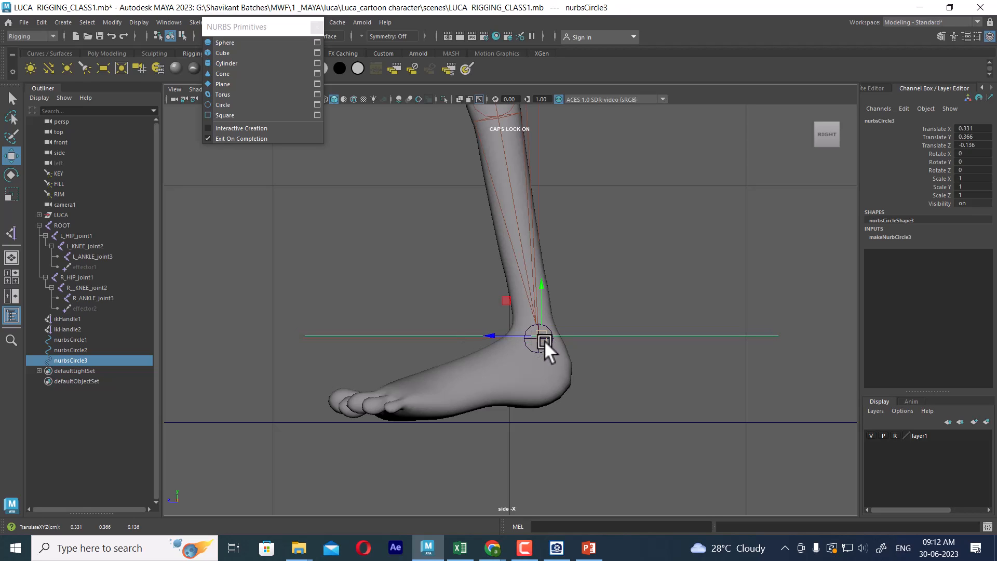
# - Center nurbsCircle3 on the left ankle joint at about X 0.244, Y 0.354, Z -0.124, hiding layer1 during the move and showing it again
pyautogui.scroll(1, 597, 332)
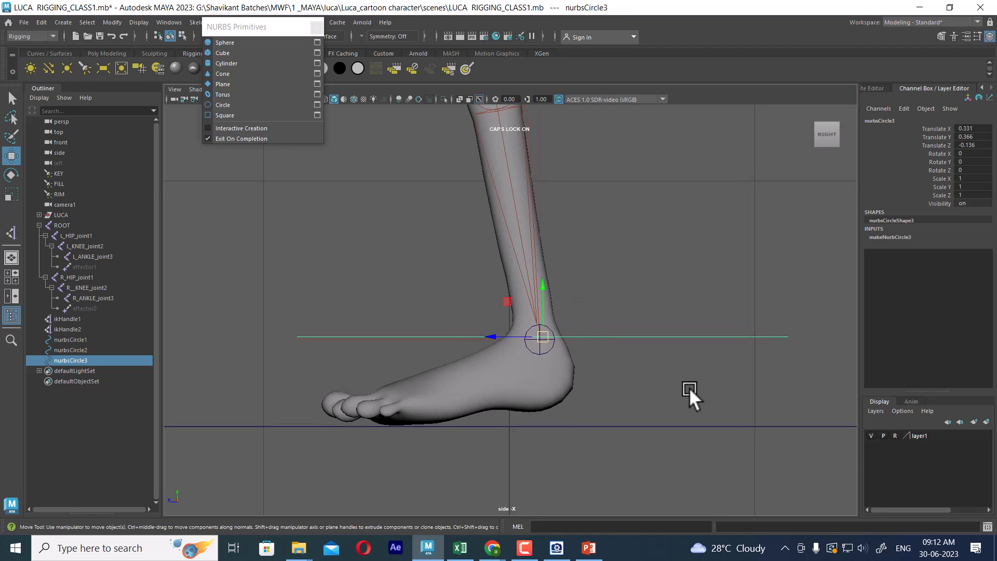
pyautogui.click(869, 435)
pyautogui.scroll(8, 571, 312)
pyautogui.keyDown('alt'); pyautogui.moveTo(668, 462); pyautogui.dragTo(584, 351, button='middle'); pyautogui.keyUp('alt')
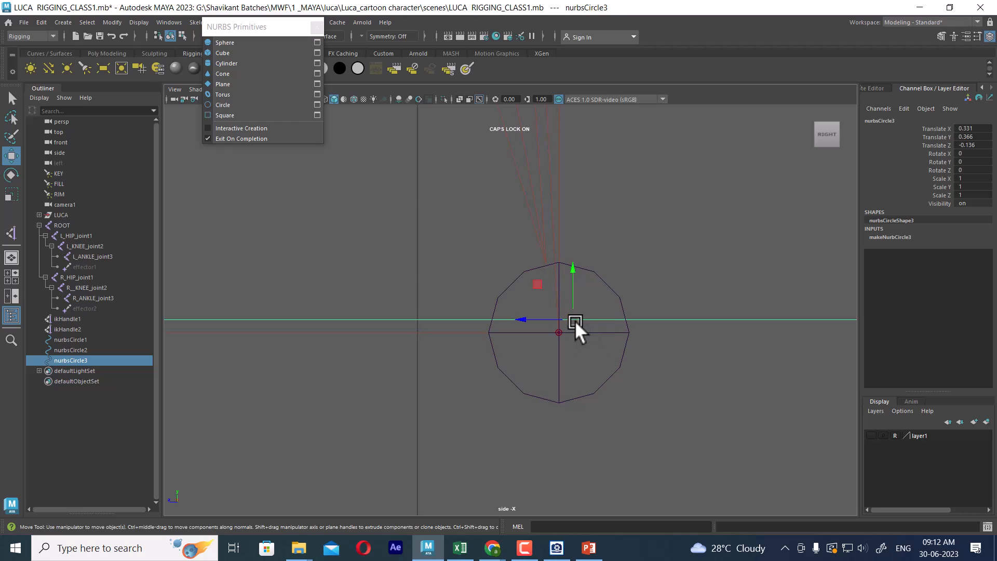
pyautogui.moveTo(574, 320); pyautogui.dragTo(561, 331)
pyautogui.press('space')
pyautogui.press('space')
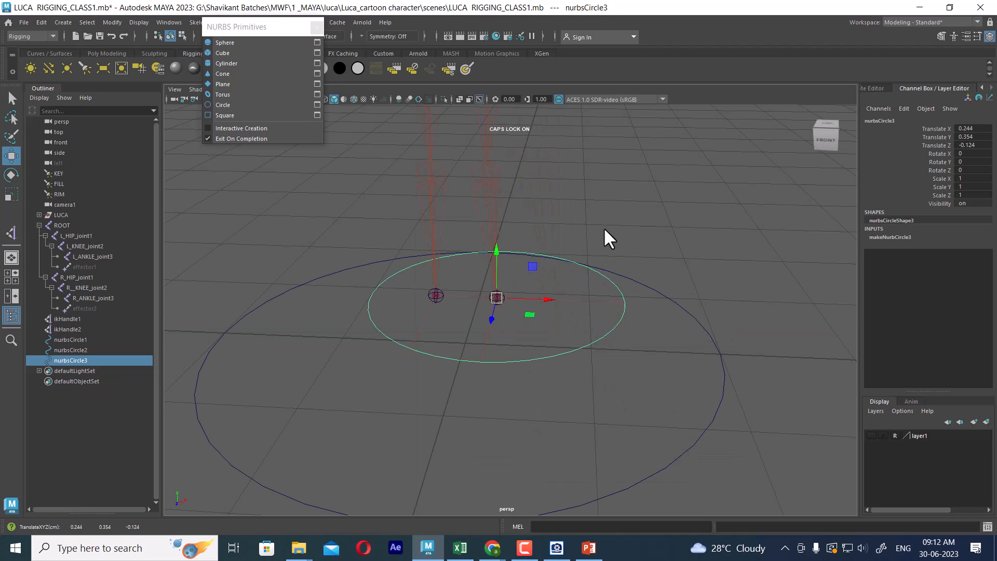
pyautogui.moveTo(612, 352)
pyautogui.keyDown('alt'); pyautogui.mouseDown()
pyautogui.moveTo(648, 372)
pyautogui.moveTo(585, 328)
pyautogui.moveTo(615, 354)
pyautogui.mouseUp(); pyautogui.keyUp('alt')
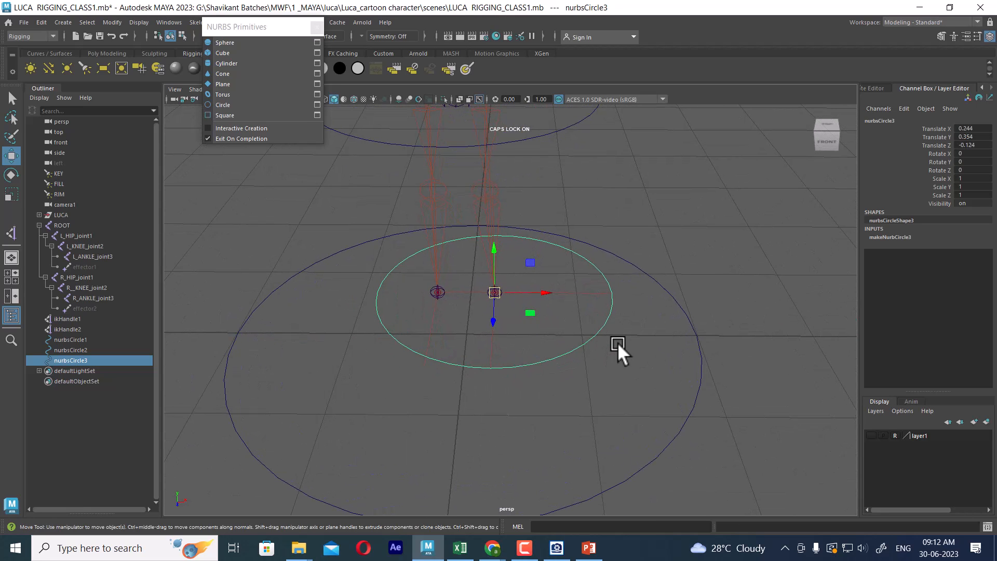
pyautogui.click(870, 435)
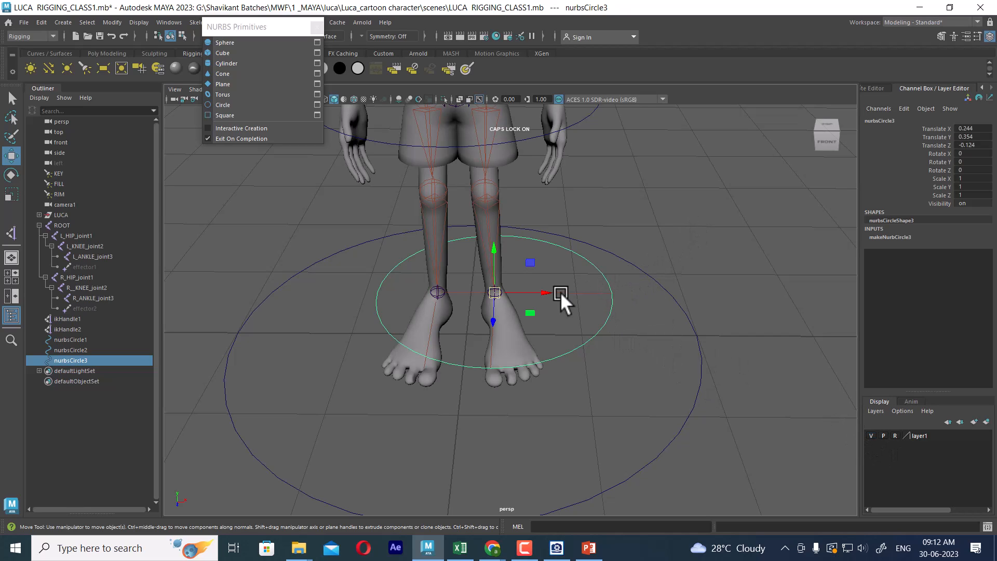
# - Scale nurbsCircle3 down uniformly to about 0.191 so that it fits around the left ankle
pyautogui.press('r')
pyautogui.moveTo(495, 290); pyautogui.dragTo(673, 310)
pyautogui.moveTo(717, 228); pyautogui.dragTo(670, 233, button='right')
pyautogui.moveTo(540, 312); pyautogui.dragTo(567, 362)
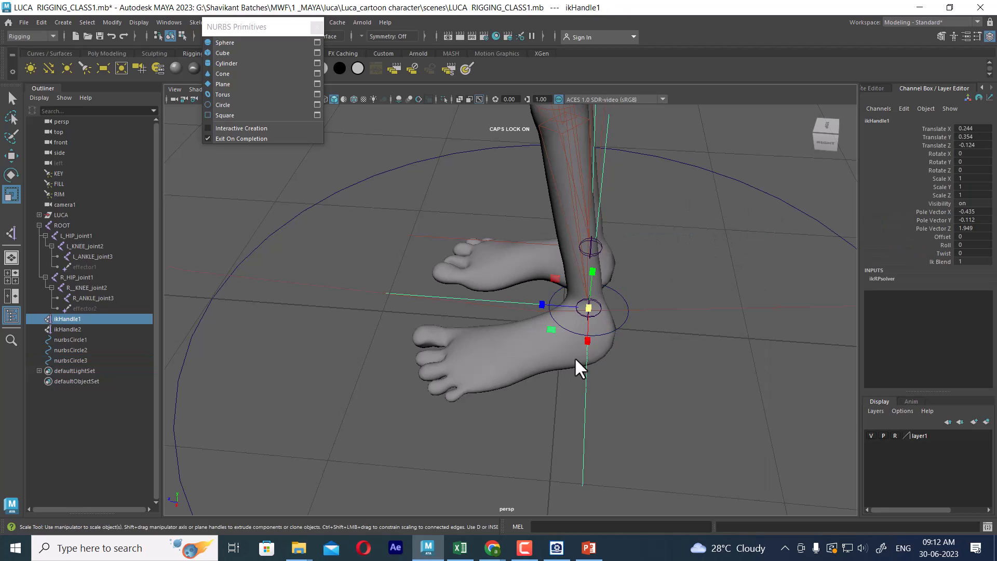
# - Hide ikHandle1 and ikHandle2 in the scene
pyautogui.click(58, 330)
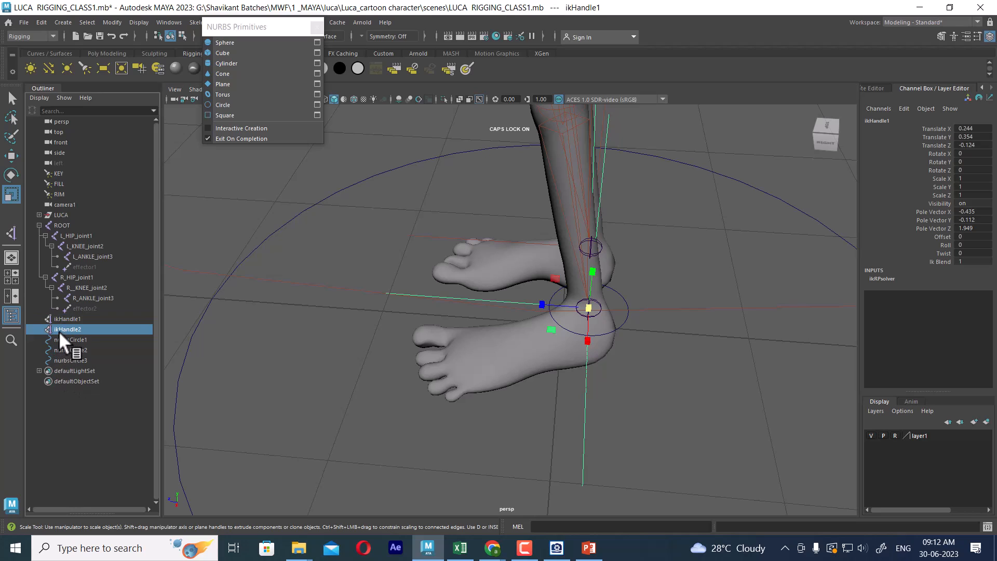
pyautogui.keyDown('ctrl'); pyautogui.click(60, 324); pyautogui.keyUp('ctrl')
pyautogui.click(61, 320)
pyautogui.keyDown('ctrl'); pyautogui.click(64, 328); pyautogui.keyUp('ctrl')
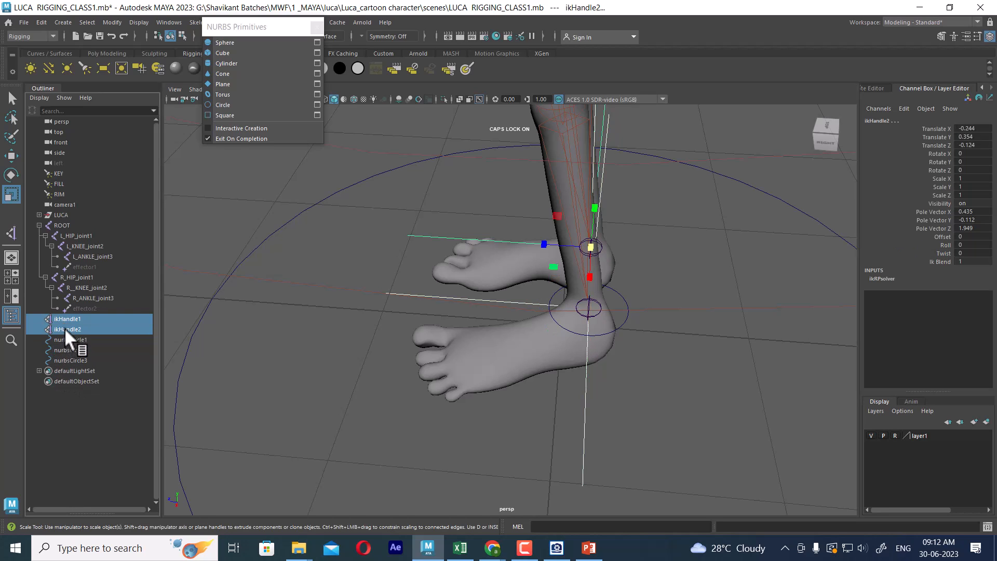
pyautogui.hotkey('ctrl', 'h')
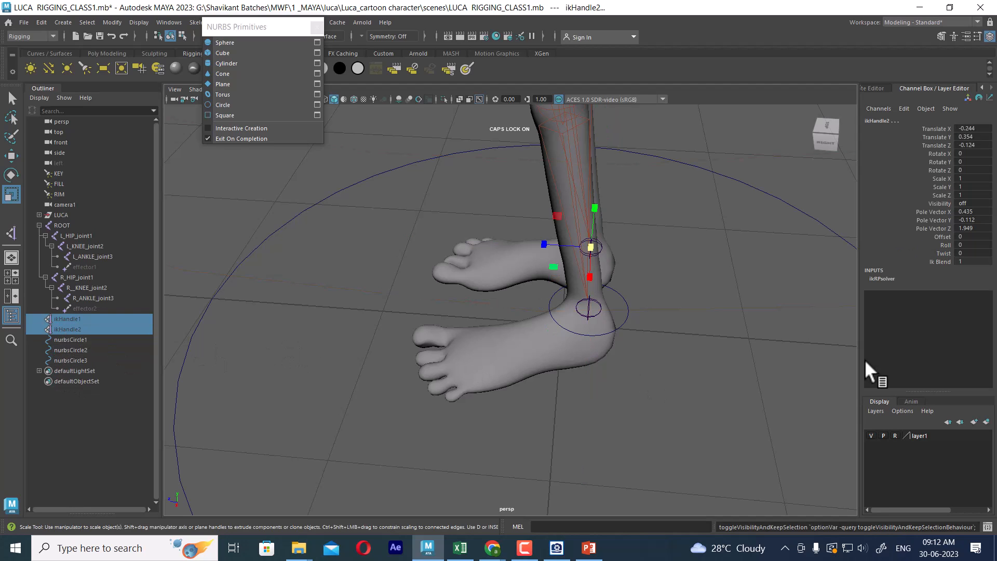
# - Pull the front control vertices of nurbsCircle3, cv[4:6], forward to the toes of the left foot
pyautogui.click(627, 319)
pyautogui.rightClick(574, 260)
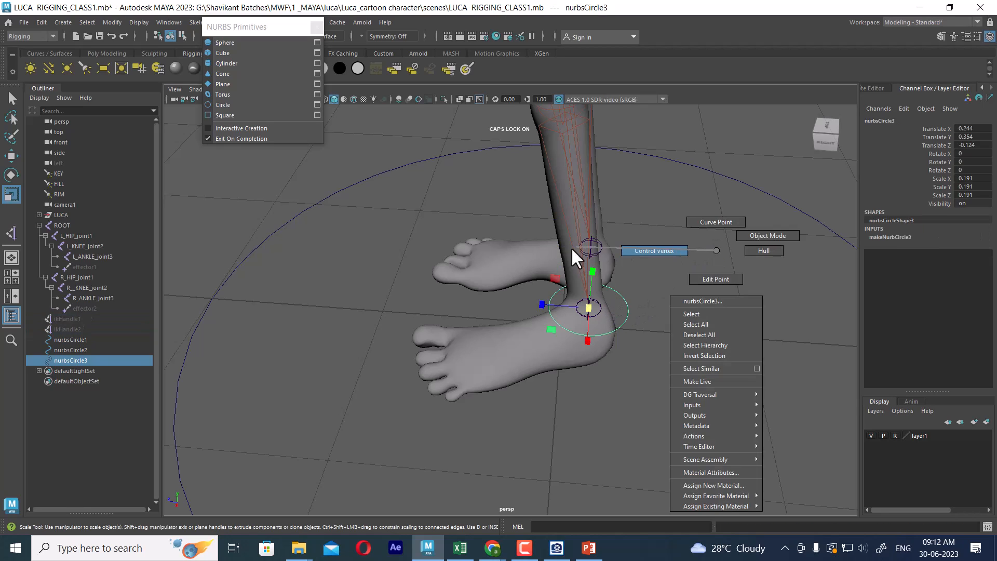
pyautogui.moveTo(486, 269); pyautogui.dragTo(562, 362)
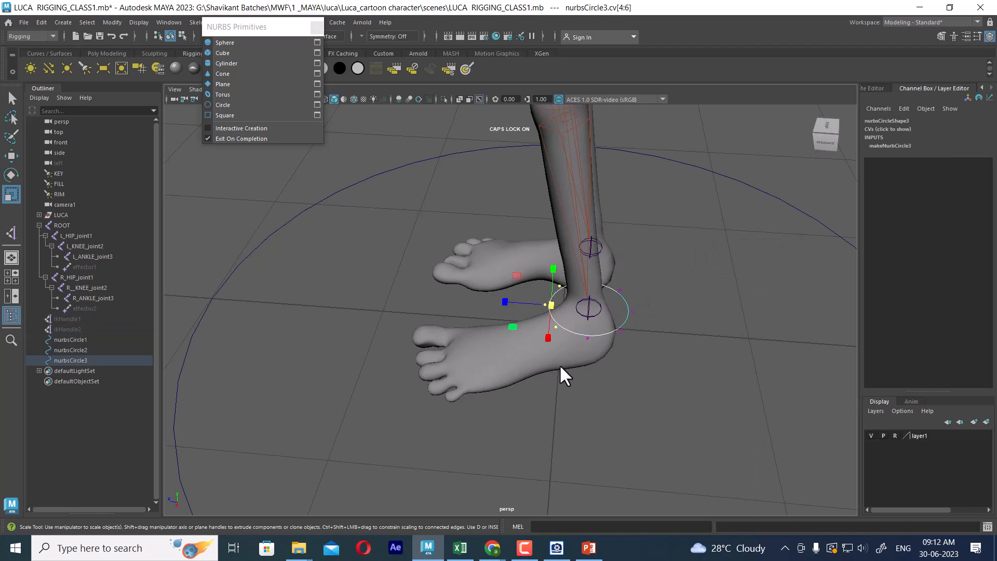
pyautogui.press('w')
pyautogui.moveTo(513, 300); pyautogui.dragTo(355, 317)
# - Scale up the selected front vertices of nurbsCircle3 to widen its toe end, and return the curve to object mode
pyautogui.keyDown('alt'); pyautogui.moveTo(436, 350); pyautogui.dragTo(509, 391); pyautogui.keyUp('alt')
pyautogui.press('r')
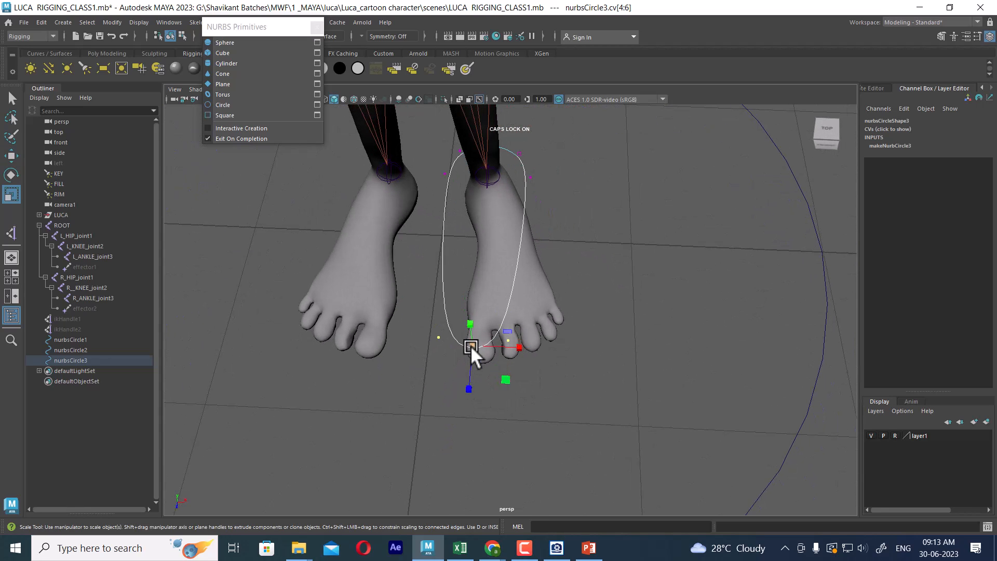
pyautogui.moveTo(471, 345); pyautogui.dragTo(559, 348)
pyautogui.press('w')
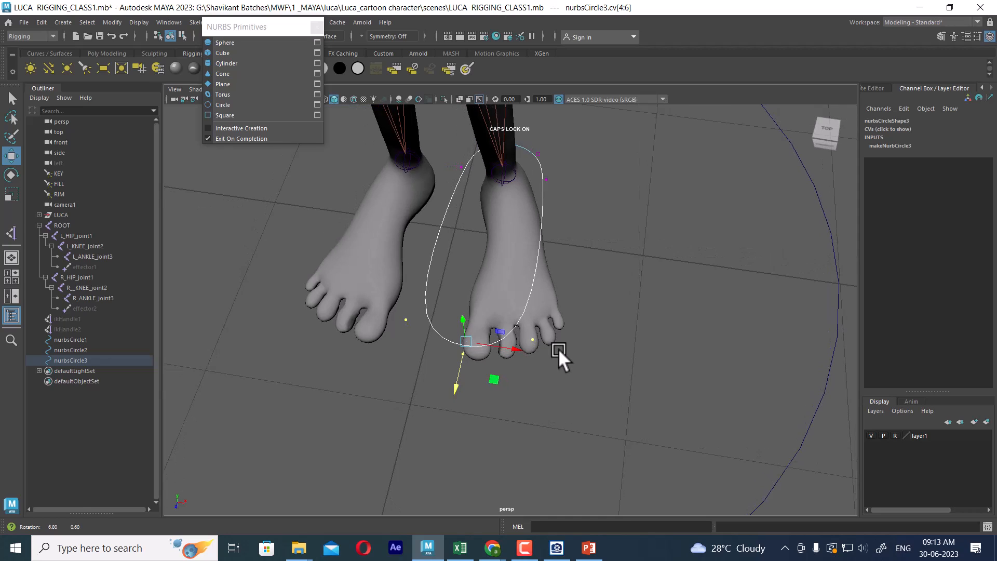
pyautogui.moveTo(546, 209); pyautogui.dragTo(597, 196, button='right')
pyautogui.click(603, 190)
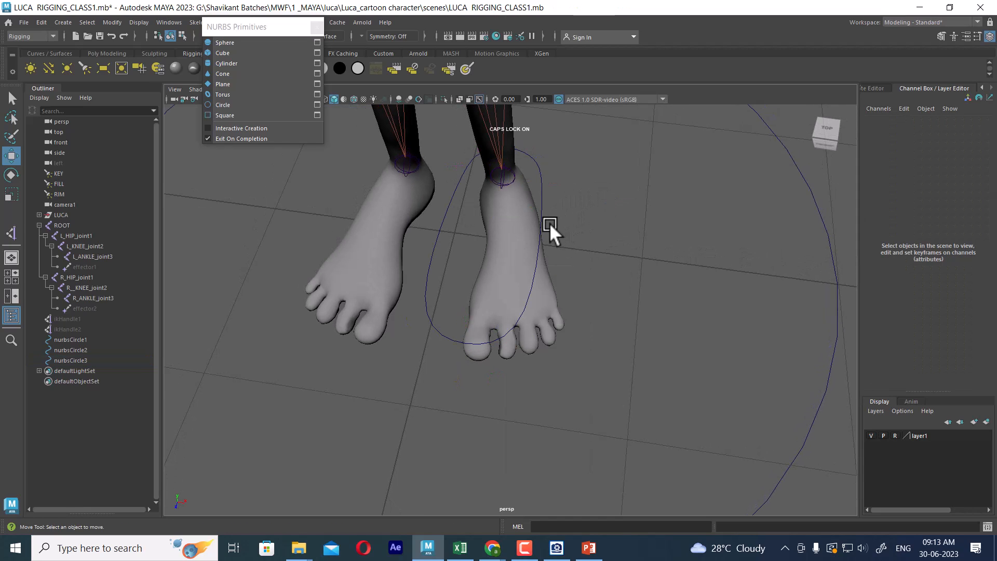
# - Rotate nurbsCircle3 to about 14.181 degrees in Y to follow the left foot, and scale it uniformly to about 0.221
pyautogui.click(540, 221)
pyautogui.press('e')
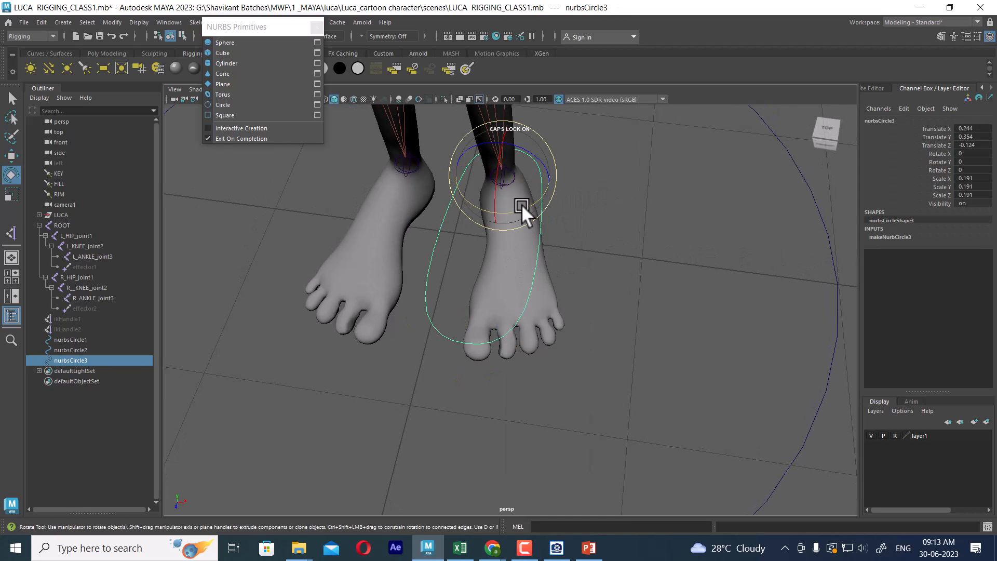
pyautogui.moveTo(516, 207); pyautogui.dragTo(526, 206)
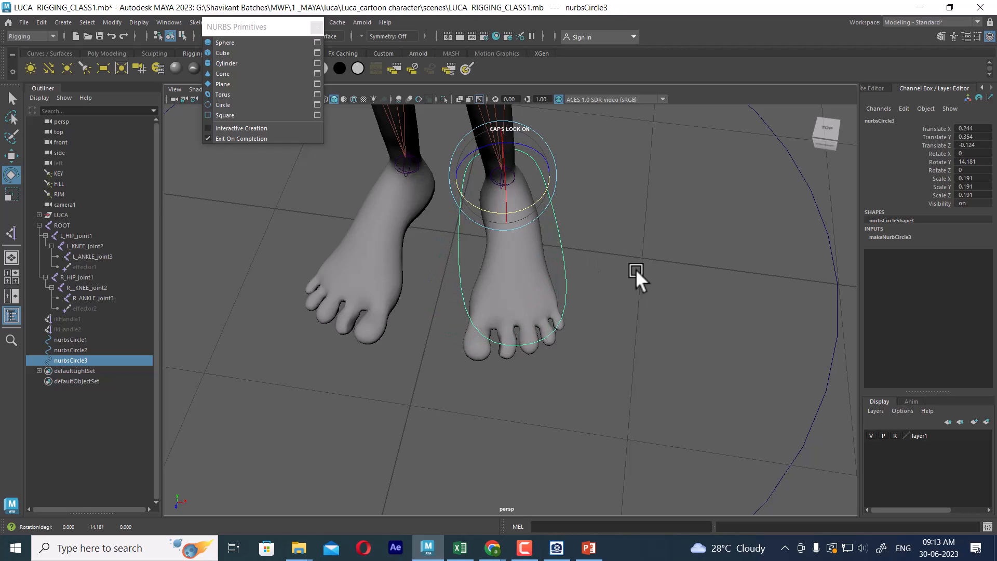
pyautogui.moveTo(635, 269)
pyautogui.keyDown('alt'); pyautogui.mouseDown()
pyautogui.moveTo(648, 160)
pyautogui.moveTo(658, 278)
pyautogui.moveTo(623, 278)
pyautogui.mouseUp(); pyautogui.keyUp('alt')
pyautogui.press('r')
pyautogui.moveTo(566, 188); pyautogui.dragTo(663, 241)
# - Lower nurbsCircle3 to the ground beneath the foot in the side view, at a Translate Y of about 0.003
pyautogui.press('space')
pyautogui.scroll(-10, 569, 329)
pyautogui.scroll(4, 510, 340)
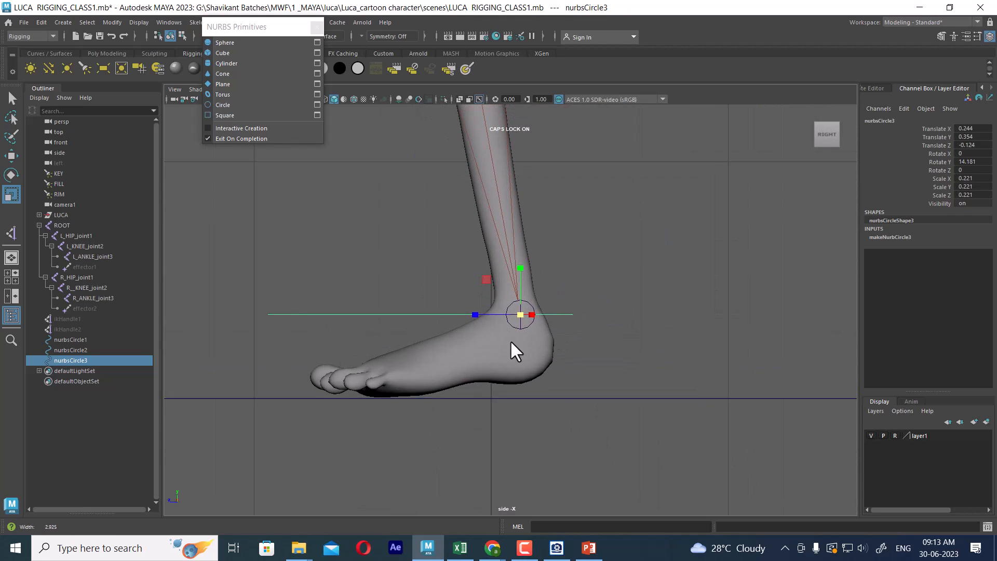
pyautogui.scroll(1, 510, 340)
pyautogui.press('w')
pyautogui.moveTo(523, 267); pyautogui.dragTo(508, 352)
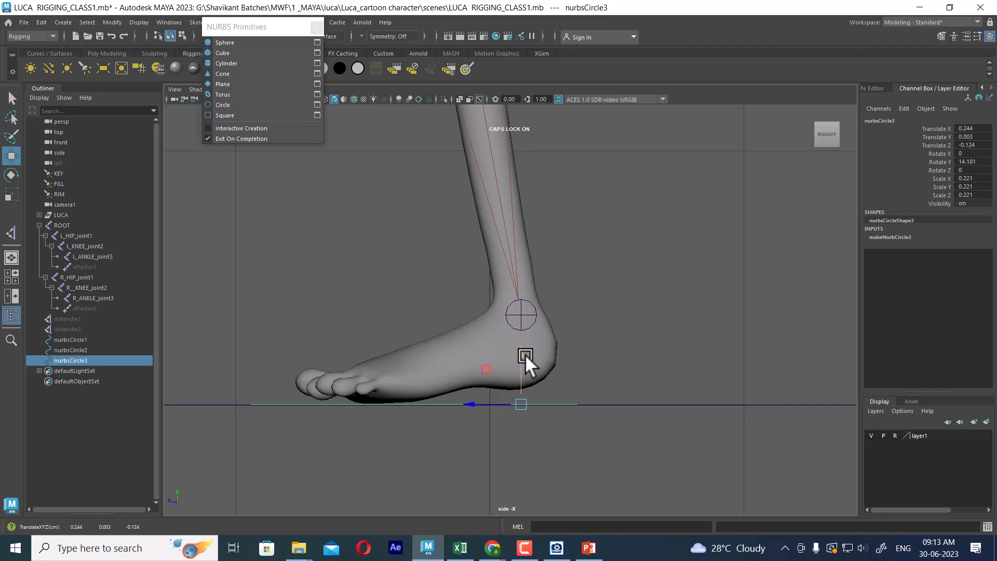
# - Widen the toe end of nurbsCircle3 along X by scaling its vertices cv[4:6] in perspective, and reselect the curve as an object
pyautogui.press('space')
pyautogui.moveTo(534, 368); pyautogui.dragTo(582, 366)
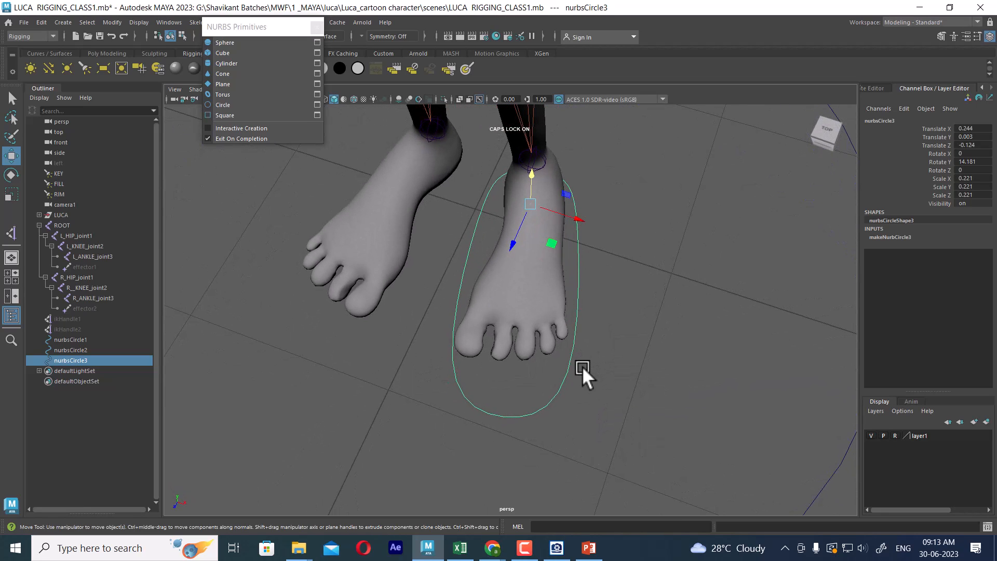
pyautogui.moveTo(634, 236); pyautogui.dragTo(463, 247, button='right')
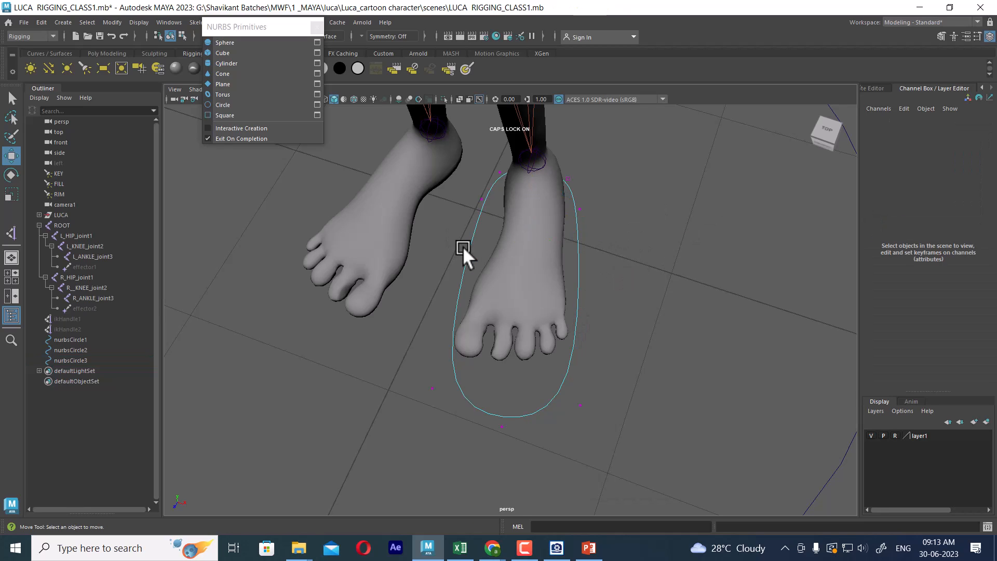
pyautogui.moveTo(402, 363); pyautogui.dragTo(621, 447)
pyautogui.press('r')
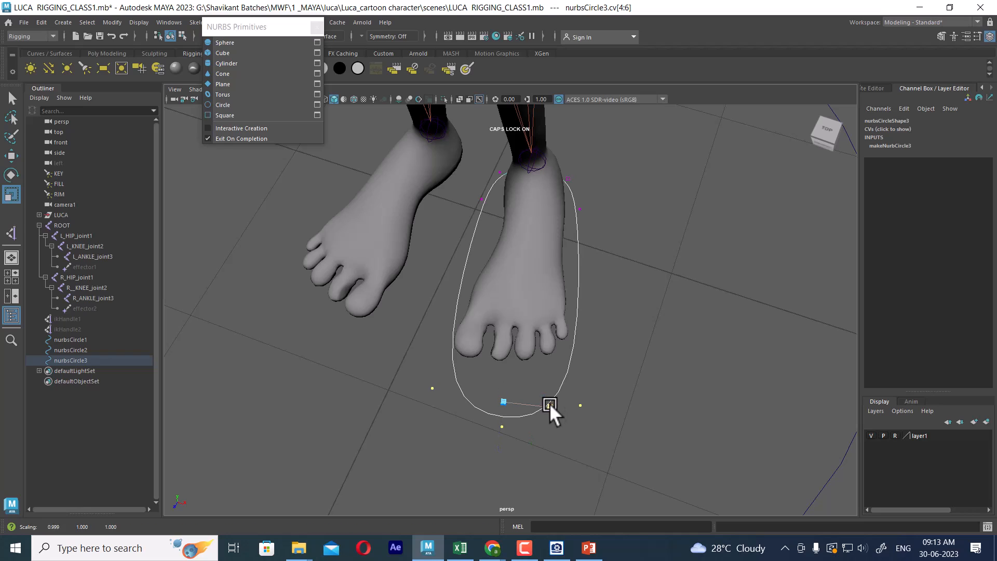
pyautogui.moveTo(549, 404); pyautogui.dragTo(553, 403)
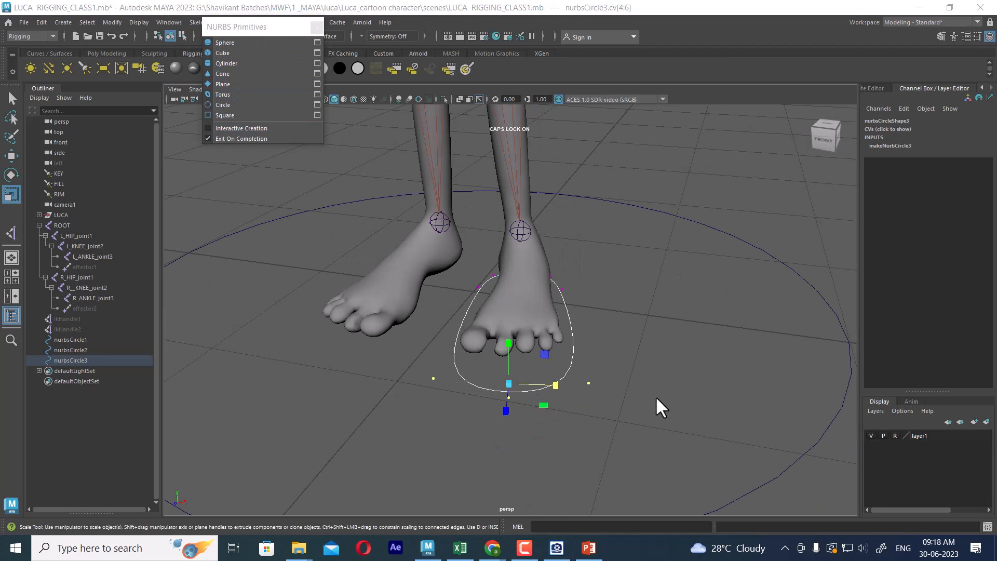
pyautogui.click(656, 398)
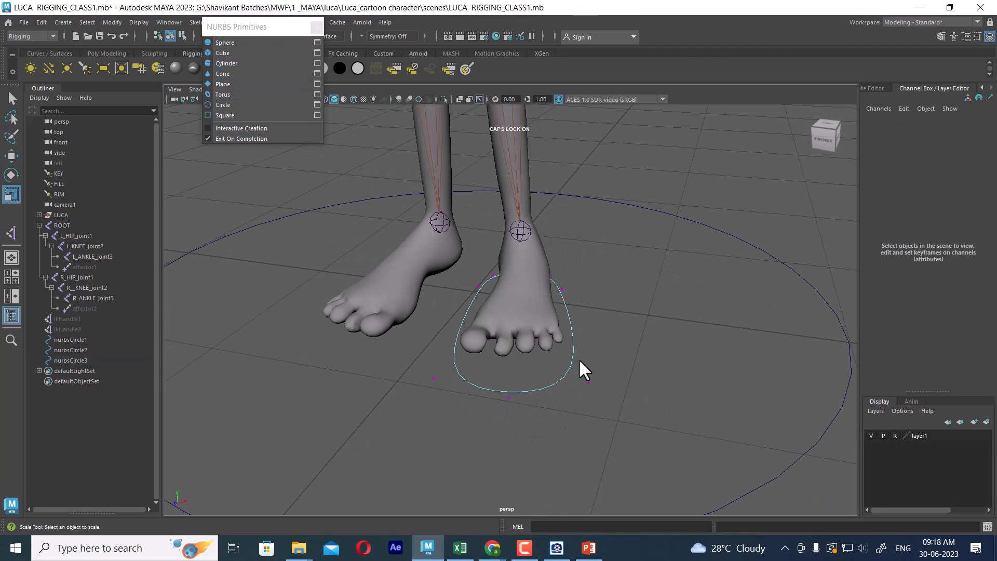
pyautogui.moveTo(575, 356); pyautogui.dragTo(648, 303, button='right')
pyautogui.click(563, 387)
pyautogui.click(562, 385)
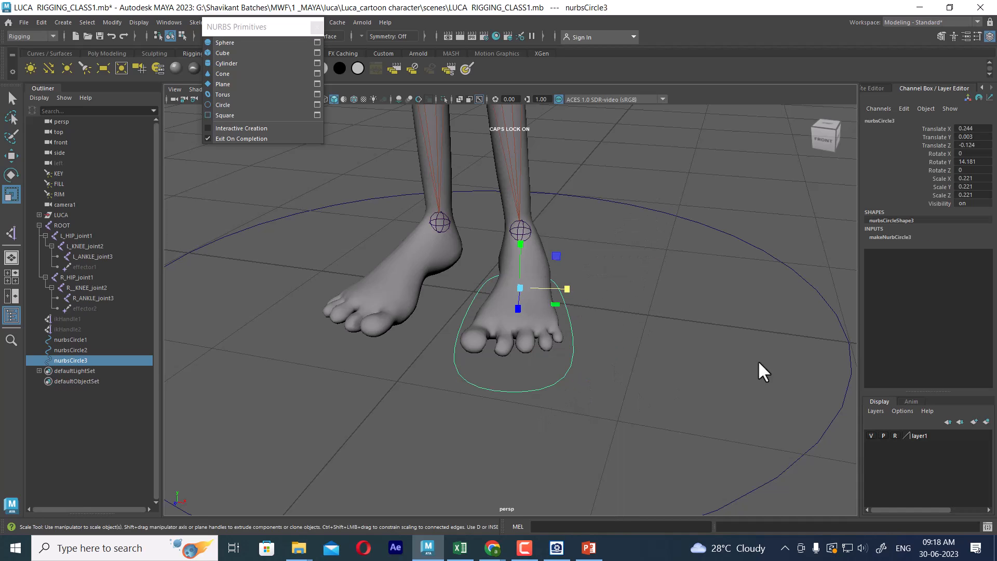
# - Freeze all transform channels of nurbsCircle3, from Translate X through Visibility
pyautogui.moveTo(976, 129); pyautogui.dragTo(933, 205)
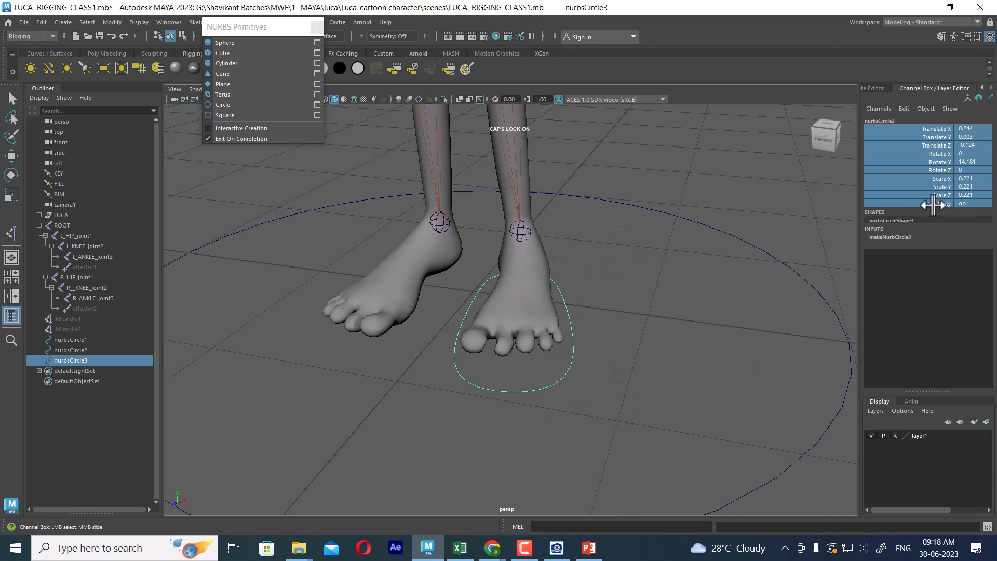
pyautogui.rightClick(921, 169)
pyautogui.moveTo(953, 355)
pyautogui.click(837, 387)
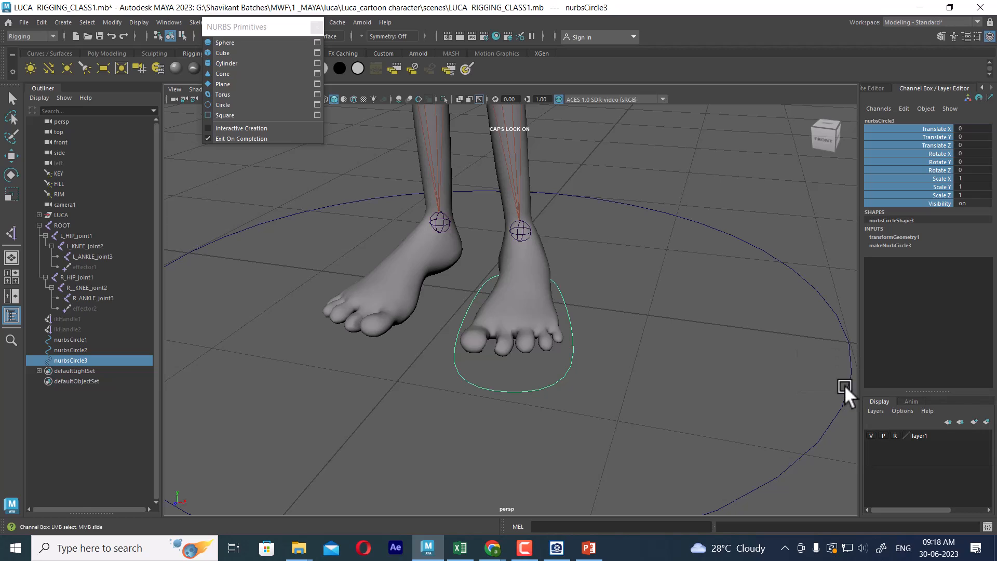
pyautogui.keyDown('alt'); pyautogui.moveTo(601, 353); pyautogui.dragTo(656, 329, button='middle'); pyautogui.keyUp('alt')
pyautogui.scroll(1, 659, 329)
pyautogui.keyDown('alt'); pyautogui.moveTo(659, 328); pyautogui.dragTo(686, 335); pyautogui.keyUp('alt')
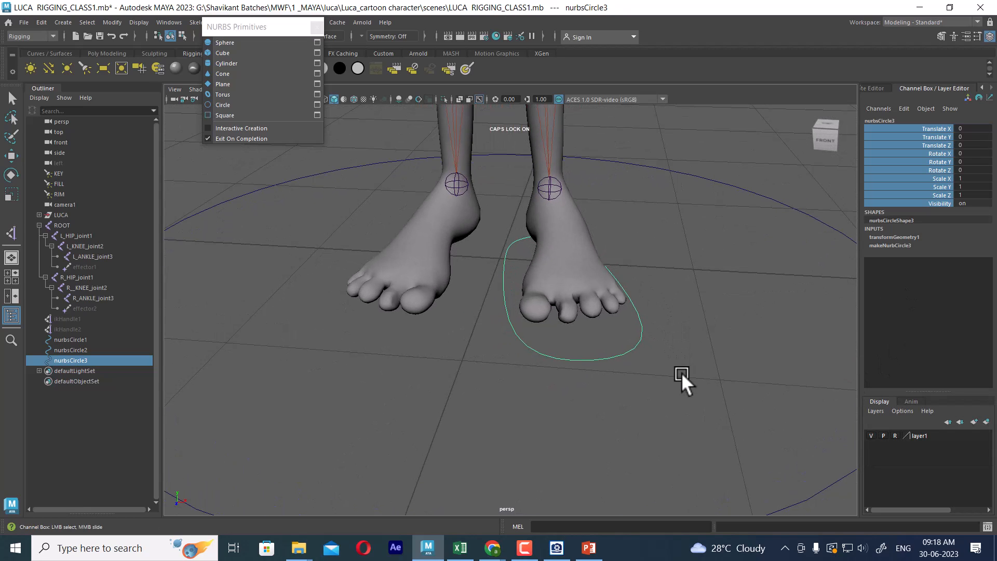
# - Rename nurbsCircle3 to L_FOOT
pyautogui.click(681, 372)
pyautogui.click(609, 369)
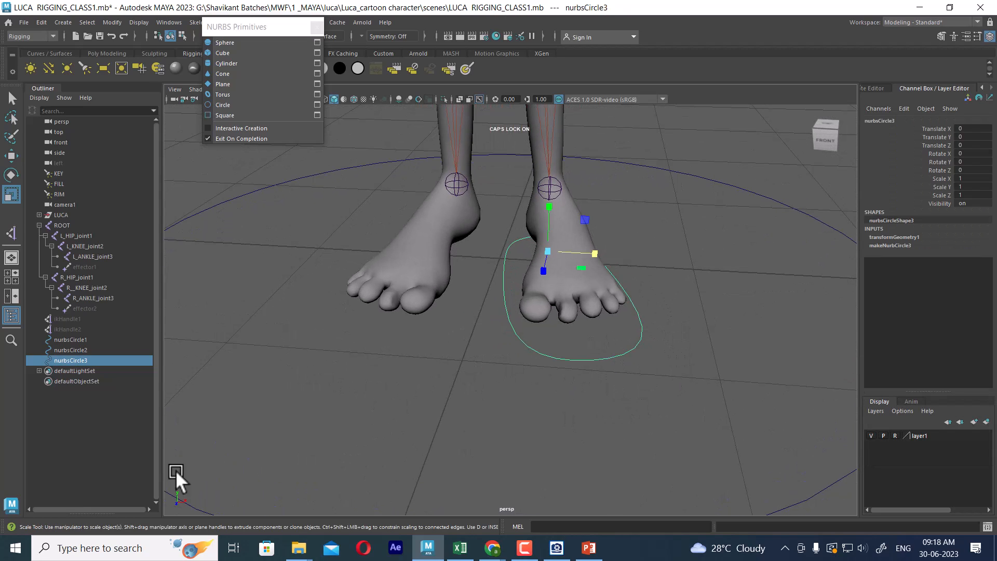
pyautogui.doubleClick(64, 359)
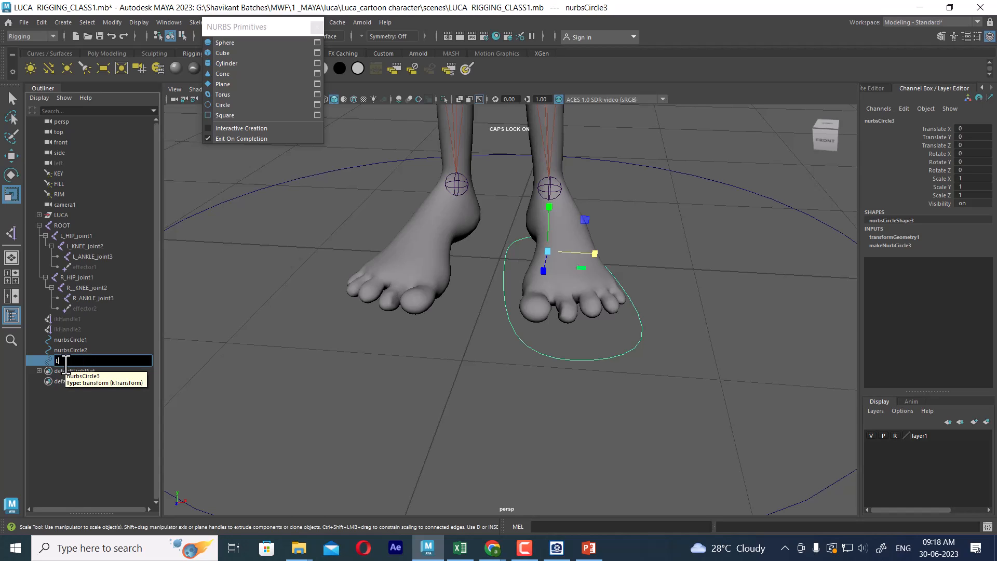
pyautogui.write('L_FOOT')
pyautogui.press('Return')
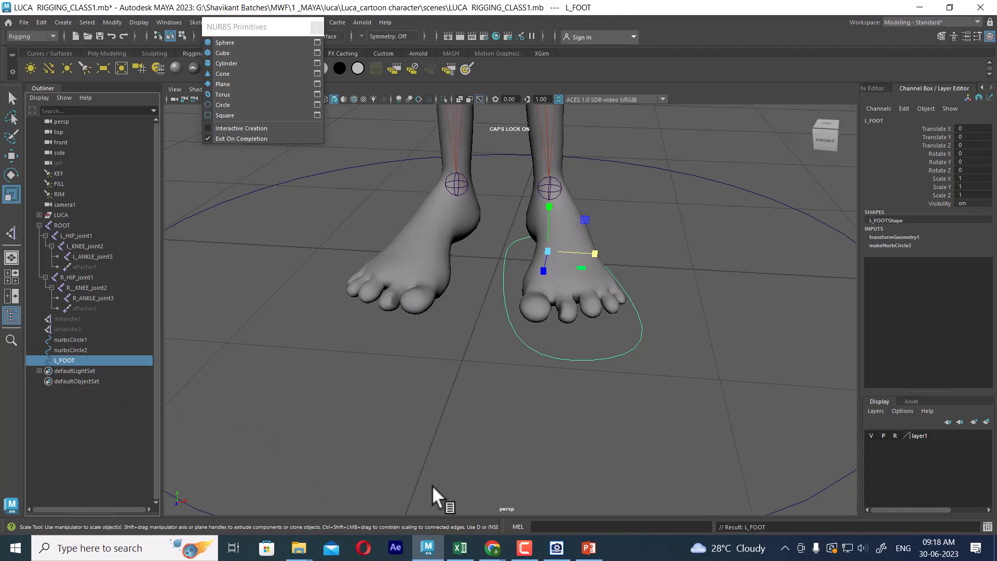
# - Examine the Move tool's settings, including its common selection options, and close them
pyautogui.press('w')
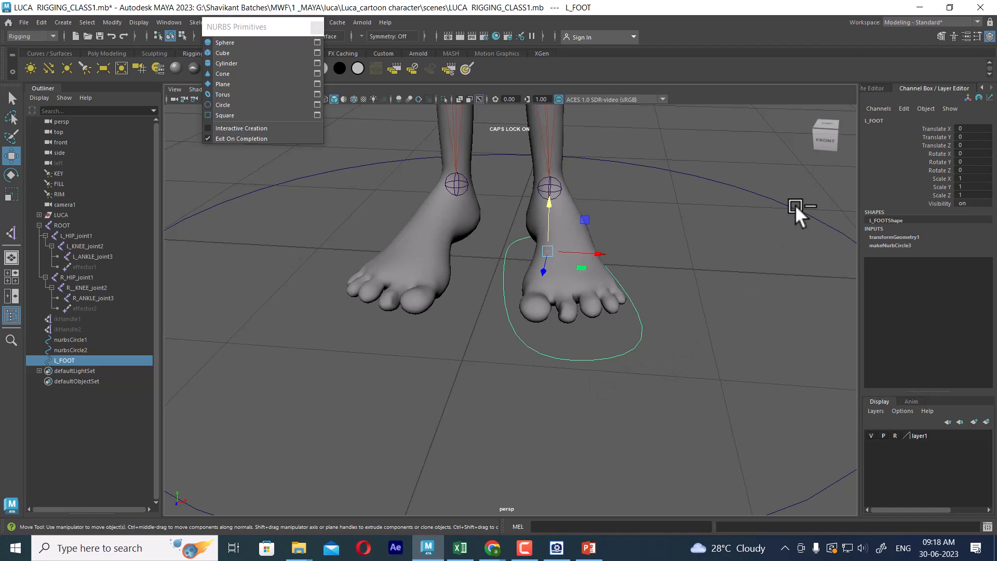
pyautogui.click(978, 37)
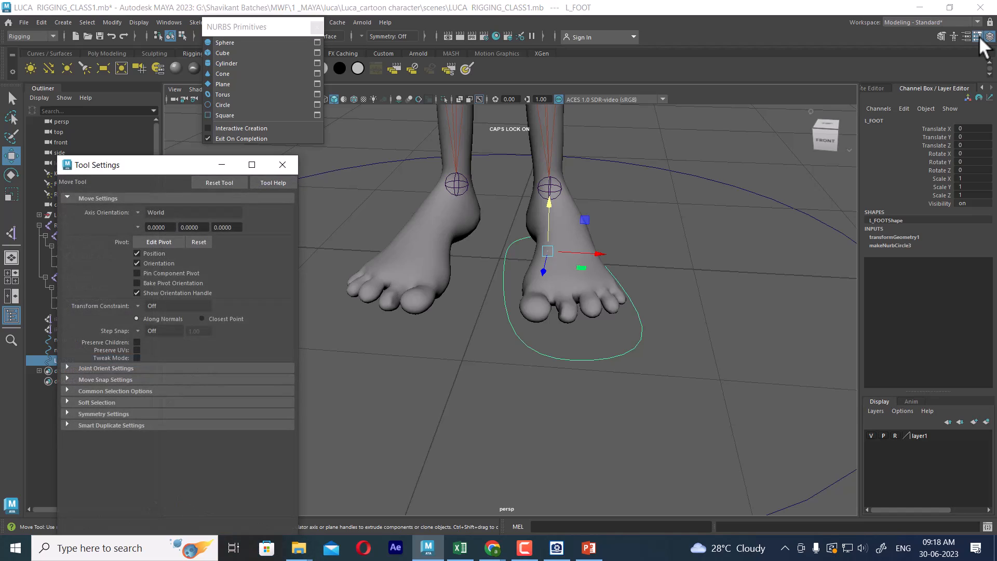
pyautogui.moveTo(130, 167); pyautogui.dragTo(683, 145)
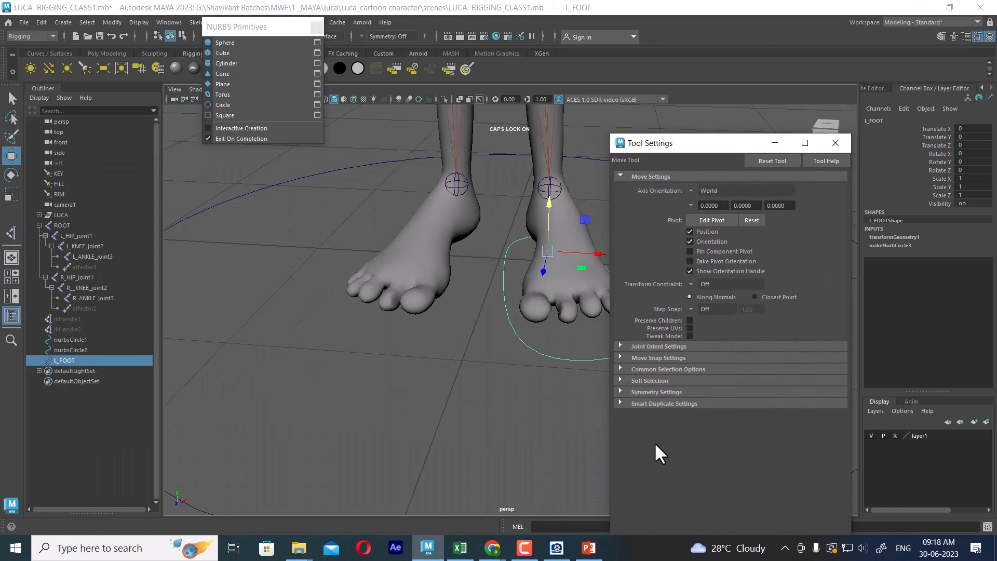
pyautogui.click(667, 369)
pyautogui.click(669, 369)
pyautogui.click(835, 143)
pyautogui.click(638, 360)
pyautogui.moveTo(590, 338); pyautogui.dragTo(597, 384)
pyautogui.keyDown('alt'); pyautogui.moveTo(597, 384); pyautogui.dragTo(625, 318, button='right'); pyautogui.keyUp('alt')
pyautogui.keyDown('alt'); pyautogui.moveTo(625, 318); pyautogui.dragTo(629, 386, button='middle'); pyautogui.keyUp('alt')
pyautogui.keyDown('alt'); pyautogui.moveTo(629, 385); pyautogui.dragTo(672, 357); pyautogui.keyUp('alt')
pyautogui.press('w')
pyautogui.keyDown('alt'); pyautogui.moveTo(671, 357); pyautogui.dragTo(669, 373, button='right'); pyautogui.keyUp('alt')
pyautogui.keyDown('alt'); pyautogui.moveTo(670, 373); pyautogui.dragTo(656, 379); pyautogui.keyUp('alt')
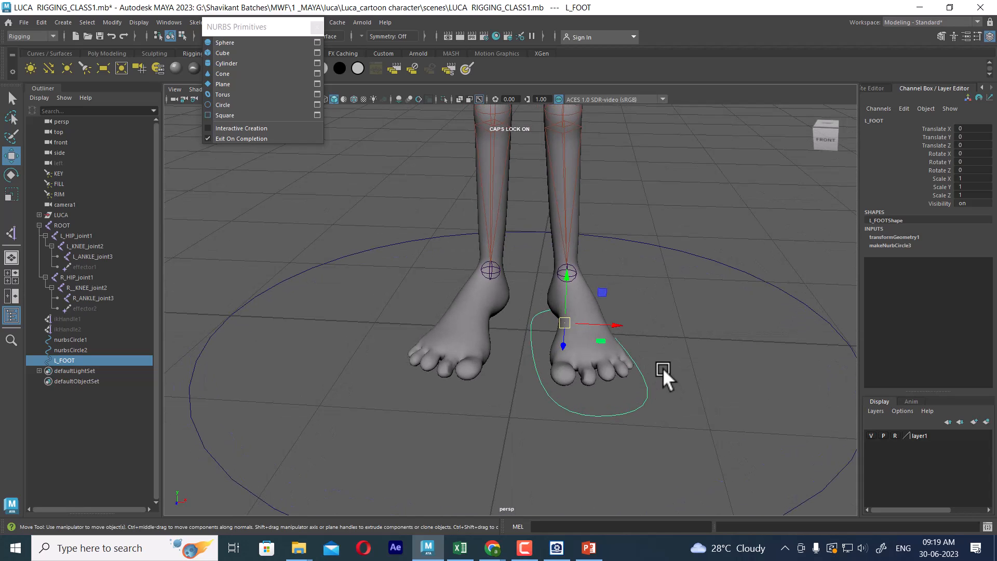
pyautogui.keyDown('alt'); pyautogui.moveTo(498, 313); pyautogui.dragTo(516, 267, button='right'); pyautogui.keyUp('alt')
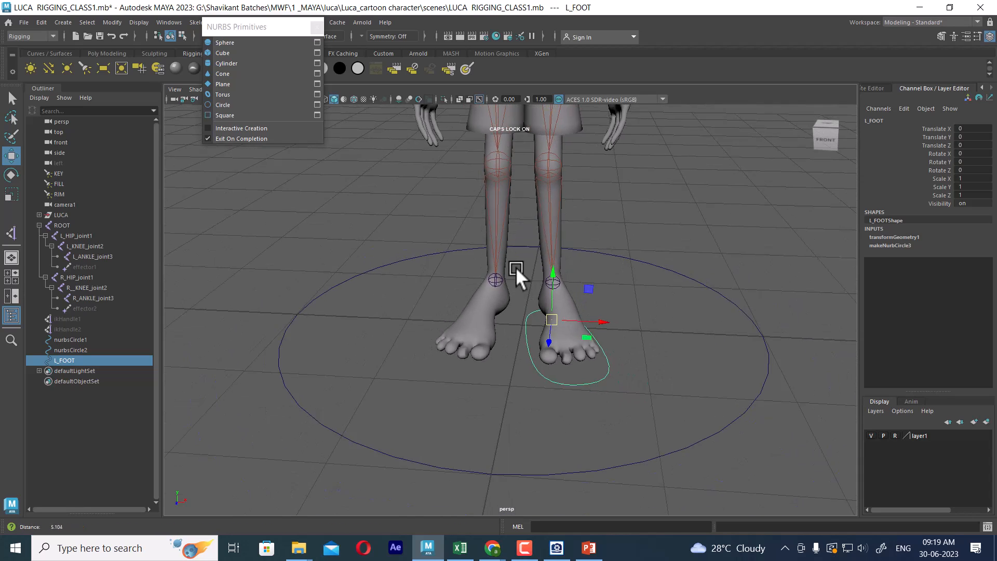
# - Examine the left hip and ROOT joints of the leg skeleton, and close the floating NURBS Primitives menu
pyautogui.keyDown('alt'); pyautogui.moveTo(516, 266); pyautogui.dragTo(540, 378, button='middle'); pyautogui.keyUp('alt')
pyautogui.click(549, 189)
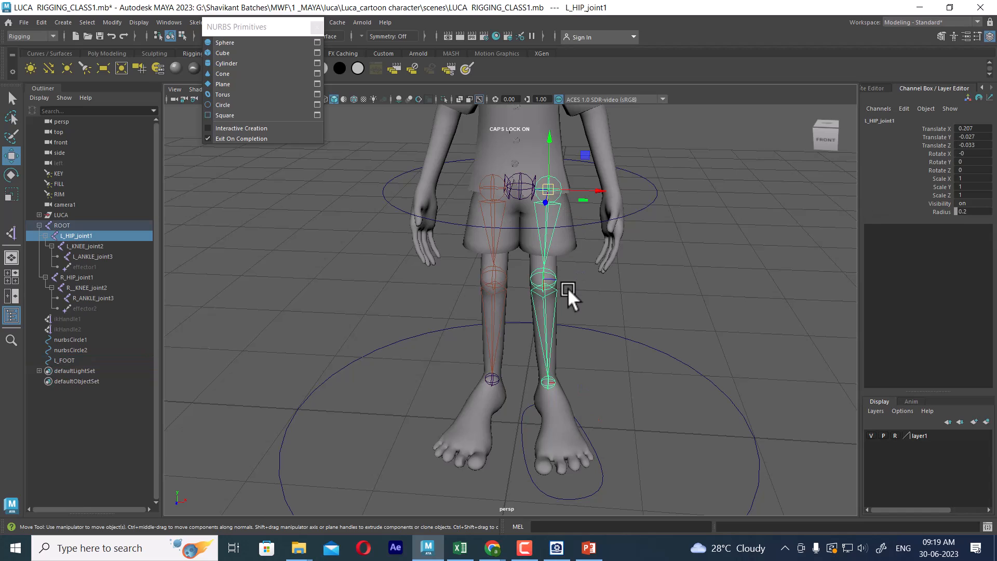
pyautogui.click(521, 187)
pyautogui.click(520, 187)
pyautogui.keyDown('alt'); pyautogui.moveTo(540, 304); pyautogui.dragTo(492, 289); pyautogui.keyUp('alt')
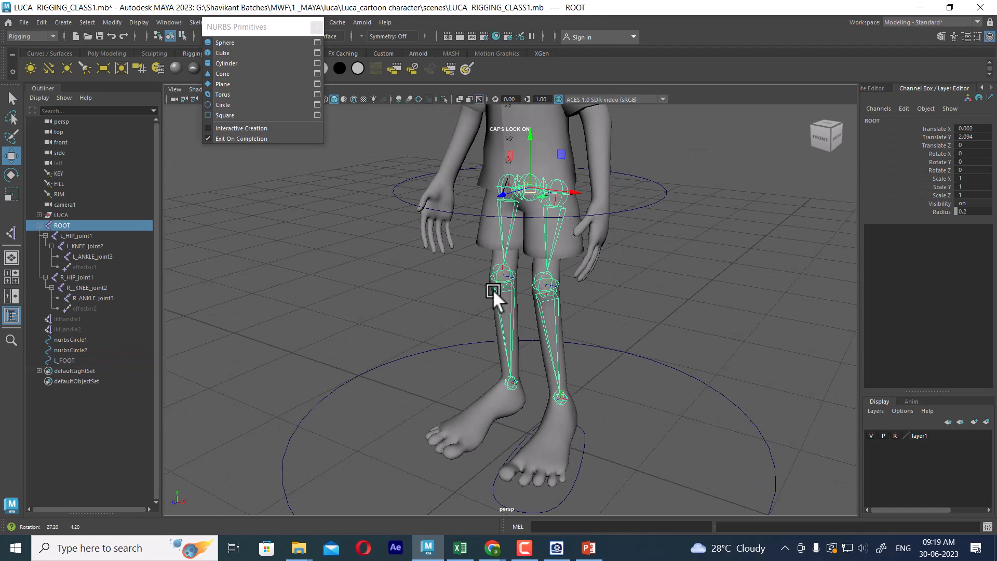
pyautogui.keyDown('alt'); pyautogui.moveTo(492, 290); pyautogui.dragTo(533, 322, button='right'); pyautogui.keyUp('alt')
pyautogui.keyDown('alt'); pyautogui.moveTo(536, 313); pyautogui.dragTo(559, 296); pyautogui.keyUp('alt')
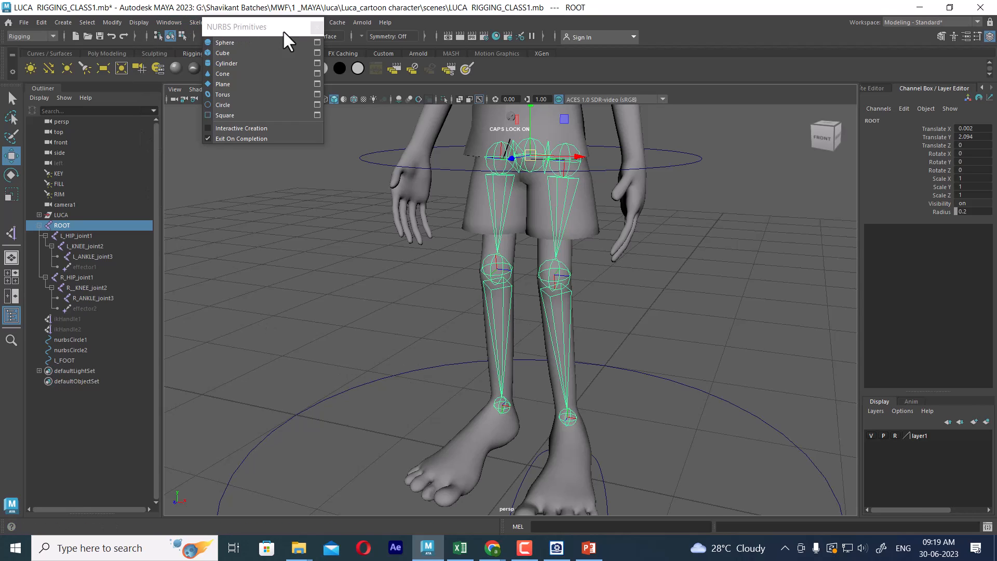
pyautogui.click(316, 26)
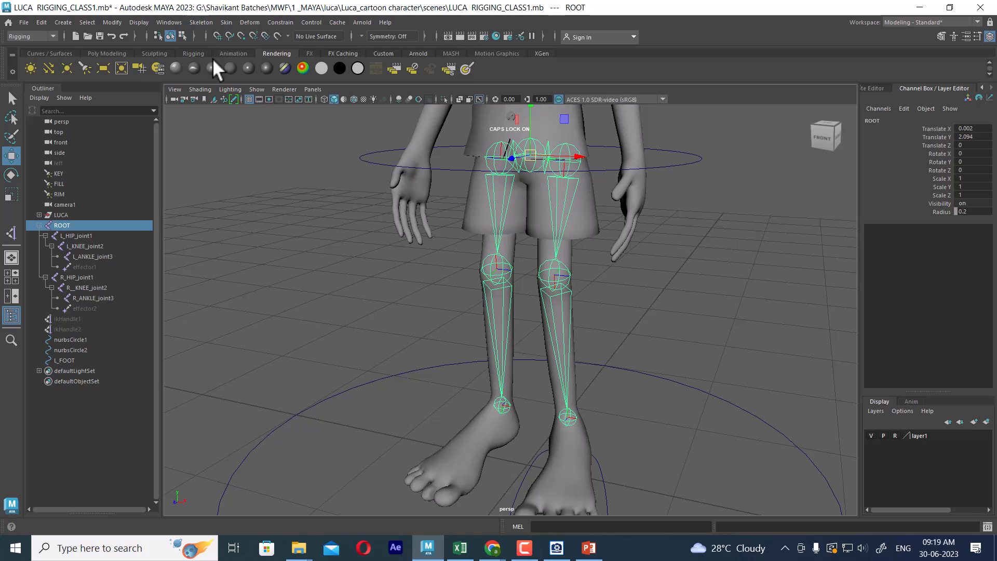
# - Try to reorient the ROOT joint hierarchy with Orient Joint and inspect the legs in the front view
pyautogui.click(524, 551)
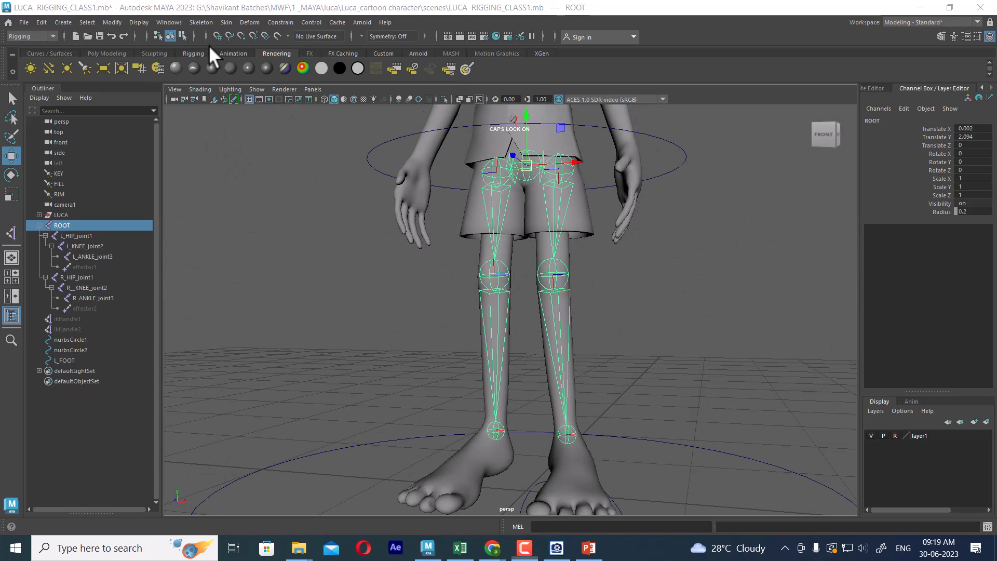
pyautogui.click(199, 22)
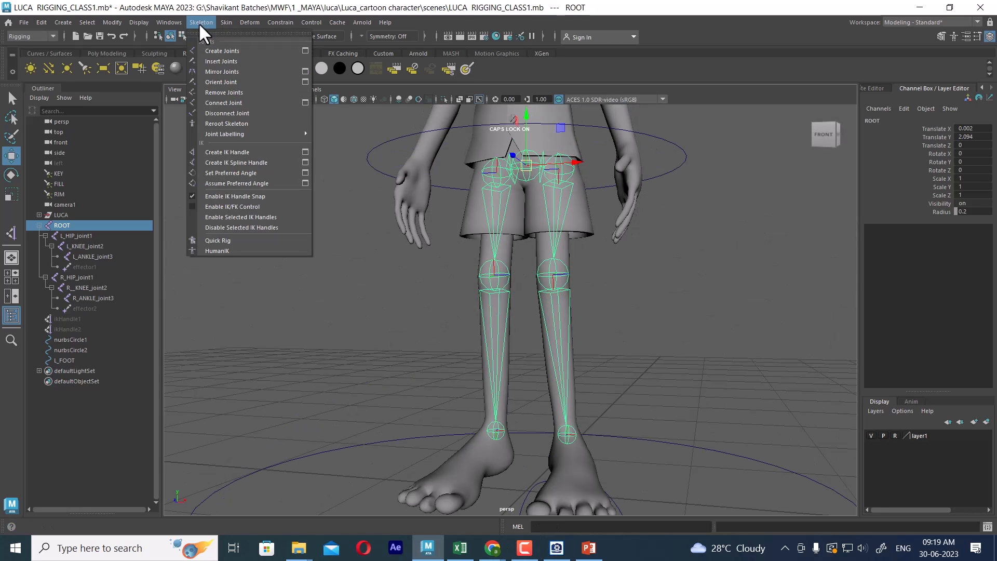
pyautogui.click(223, 83)
pyautogui.keyDown('alt'); pyautogui.moveTo(597, 345); pyautogui.dragTo(625, 376); pyautogui.keyUp('alt')
pyautogui.press('space')
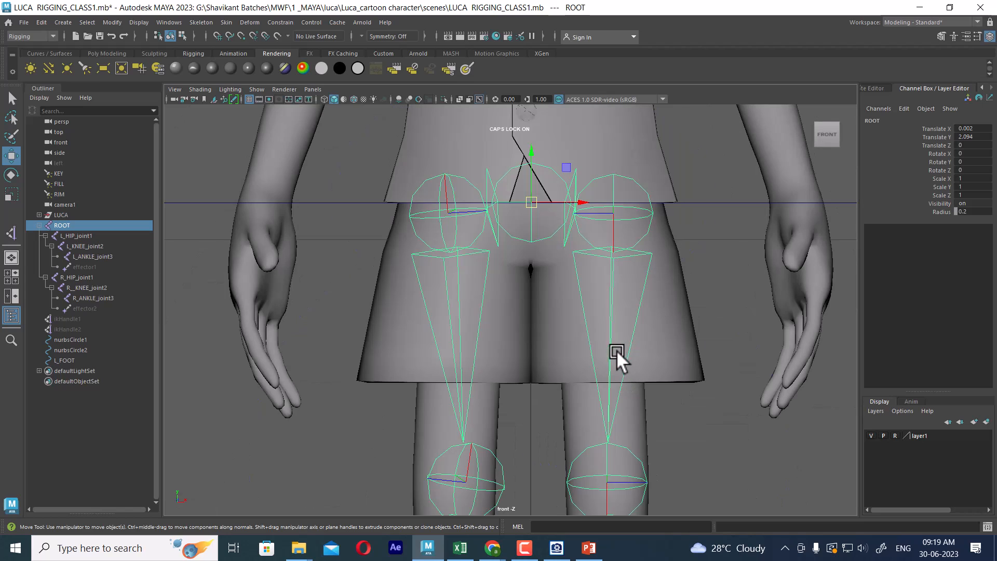
pyautogui.scroll(2, 555, 416)
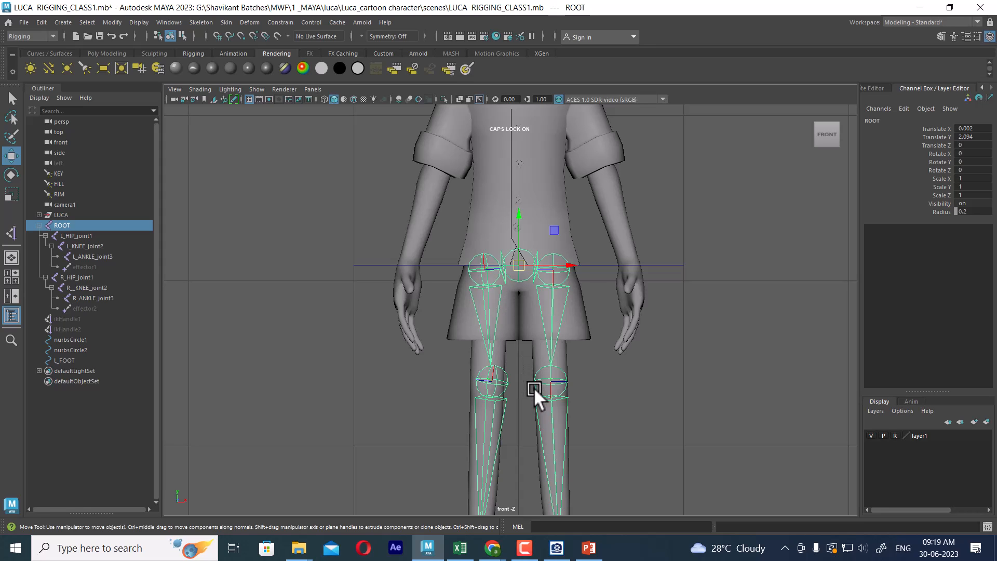
pyautogui.hotkey('ctrl', 'z')
# - Examine both leg joint chains from several angles and check ikHandle1 at the left ankle
pyautogui.keyDown('alt'); pyautogui.moveTo(533, 384); pyautogui.dragTo(532, 292, button='middle'); pyautogui.keyUp('alt')
pyautogui.keyDown('alt'); pyautogui.moveTo(538, 300); pyautogui.dragTo(587, 339, button='right'); pyautogui.keyUp('alt')
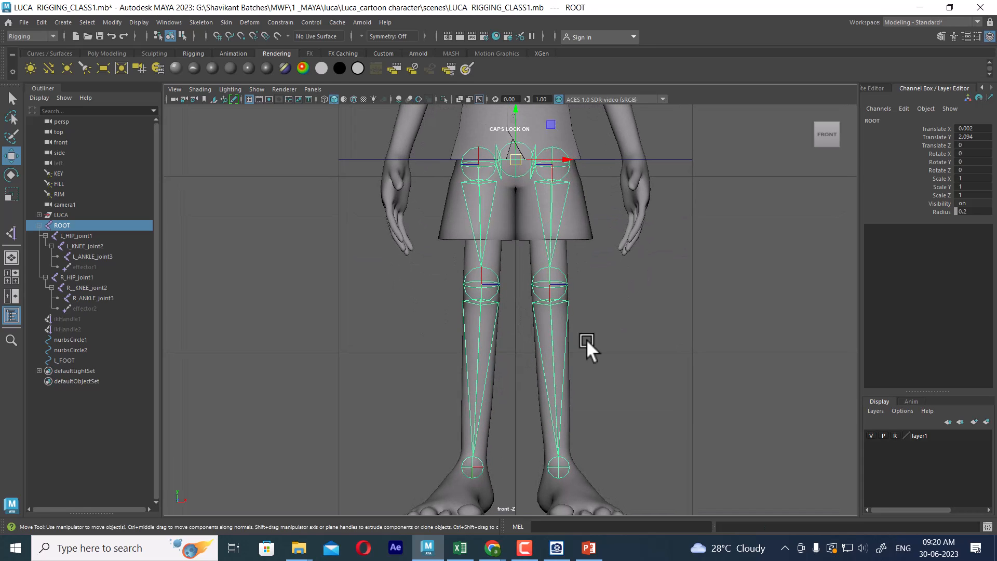
pyautogui.keyDown('alt'); pyautogui.moveTo(586, 340); pyautogui.dragTo(573, 283); pyautogui.keyUp('alt')
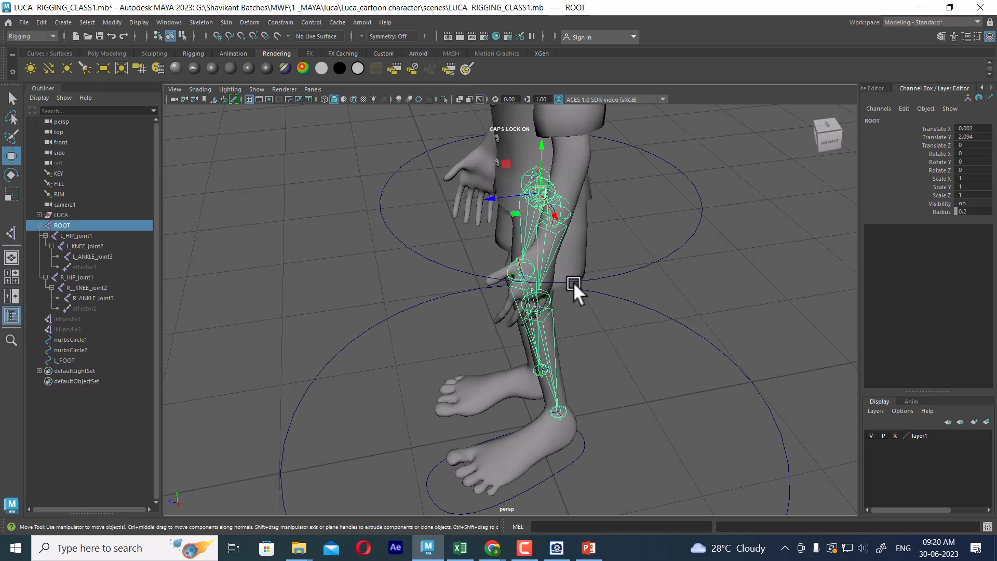
pyautogui.keyDown('alt'); pyautogui.moveTo(469, 336); pyautogui.dragTo(634, 381); pyautogui.keyUp('alt')
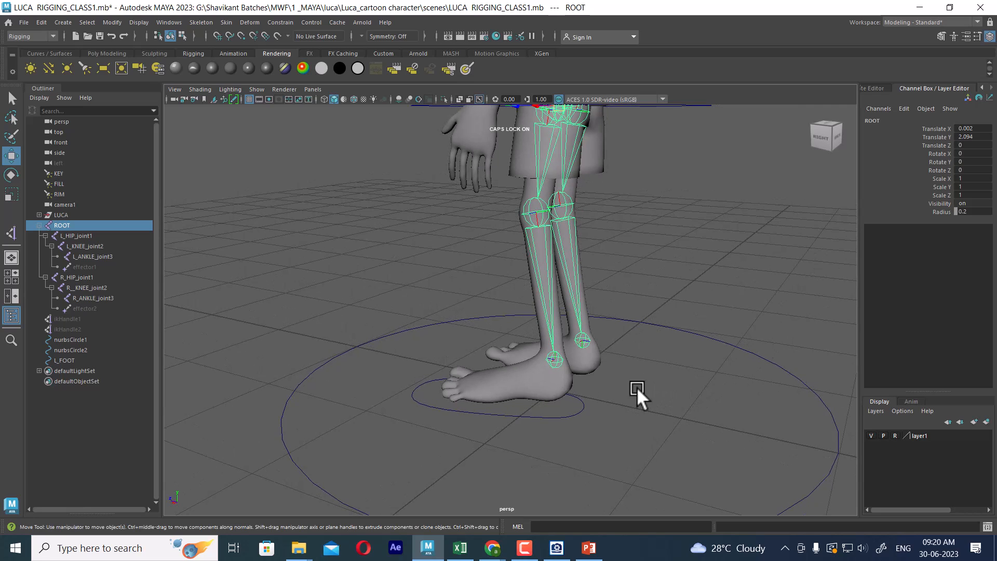
pyautogui.click(74, 319)
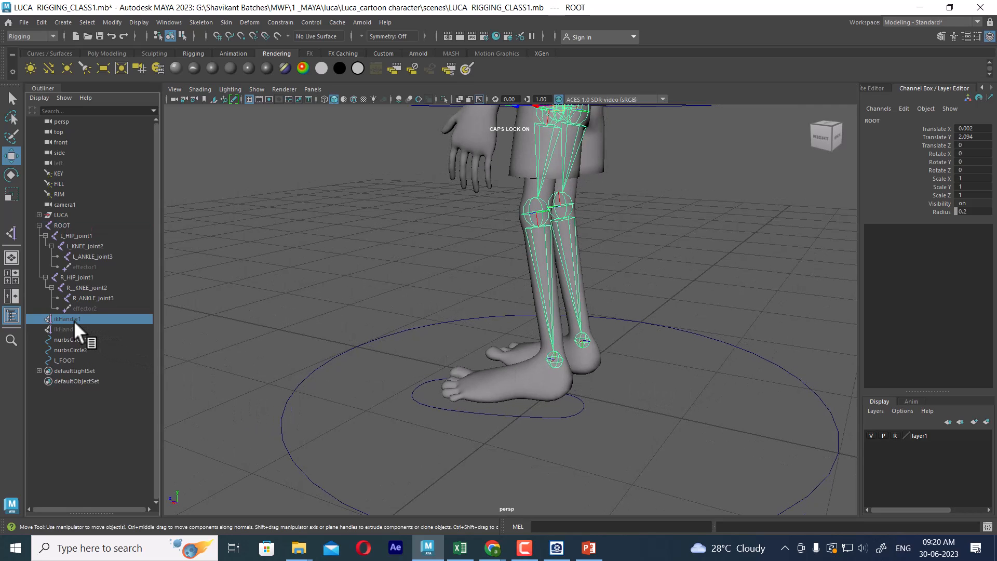
pyautogui.keyDown('alt'); pyautogui.moveTo(384, 333); pyautogui.dragTo(551, 351); pyautogui.keyUp('alt')
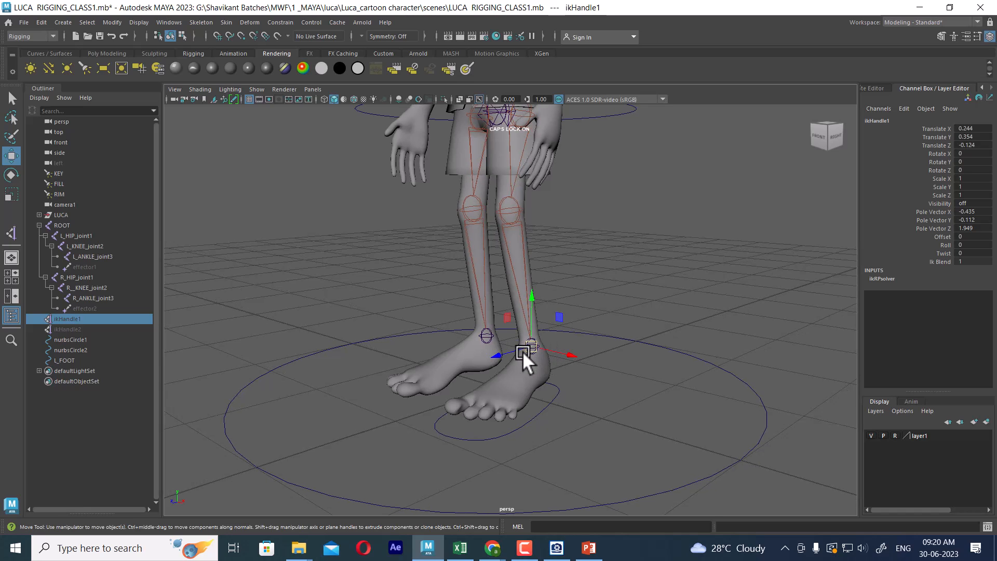
# - Test the leg IK by moving the ROOT joint slightly down along Y
pyautogui.keyDown('alt'); pyautogui.moveTo(521, 248); pyautogui.dragTo(577, 348, button='middle'); pyautogui.keyUp('alt')
pyautogui.click(536, 232)
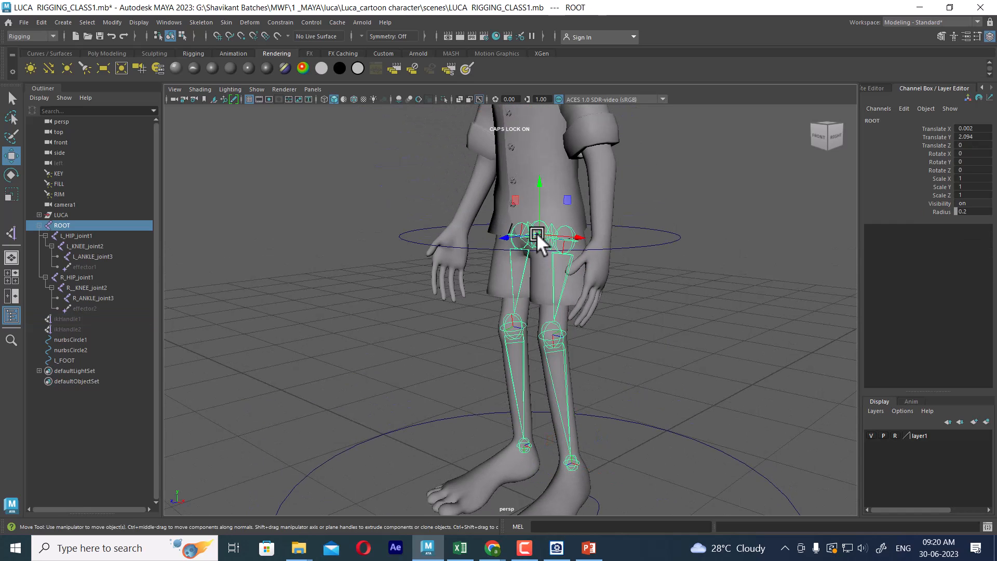
pyautogui.moveTo(540, 182)
pyautogui.mouseDown()
pyautogui.moveTo(547, 301)
pyautogui.moveTo(524, 189)
pyautogui.mouseUp()
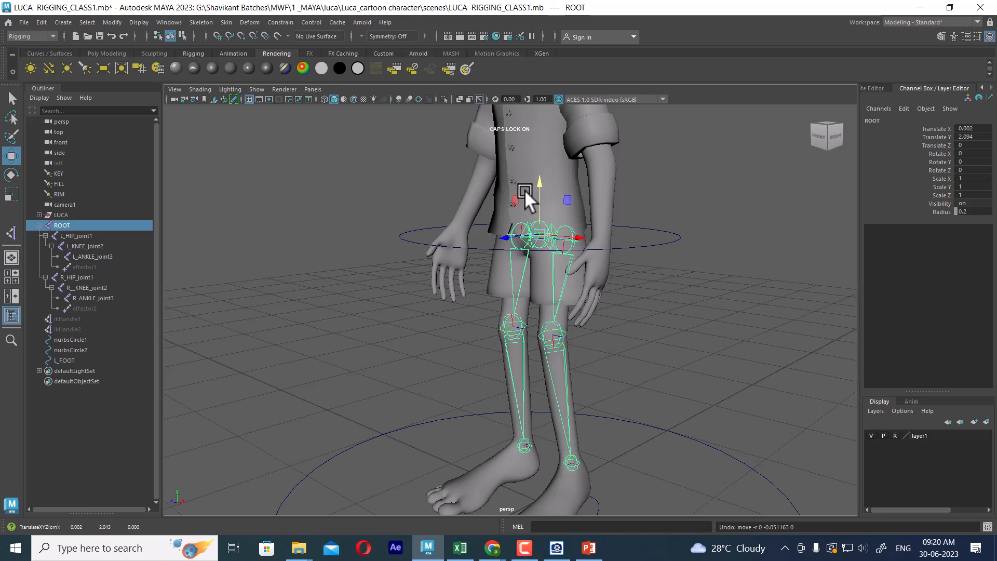
pyautogui.hotkey('ctrl', 'z')
# - Select the L_FOOT curve and examine how it surrounds the left foot
pyautogui.keyDown('alt'); pyautogui.moveTo(613, 434); pyautogui.dragTo(600, 329, button='middle'); pyautogui.keyUp('alt')
pyautogui.keyDown('alt'); pyautogui.moveTo(555, 330); pyautogui.dragTo(593, 326); pyautogui.keyUp('alt')
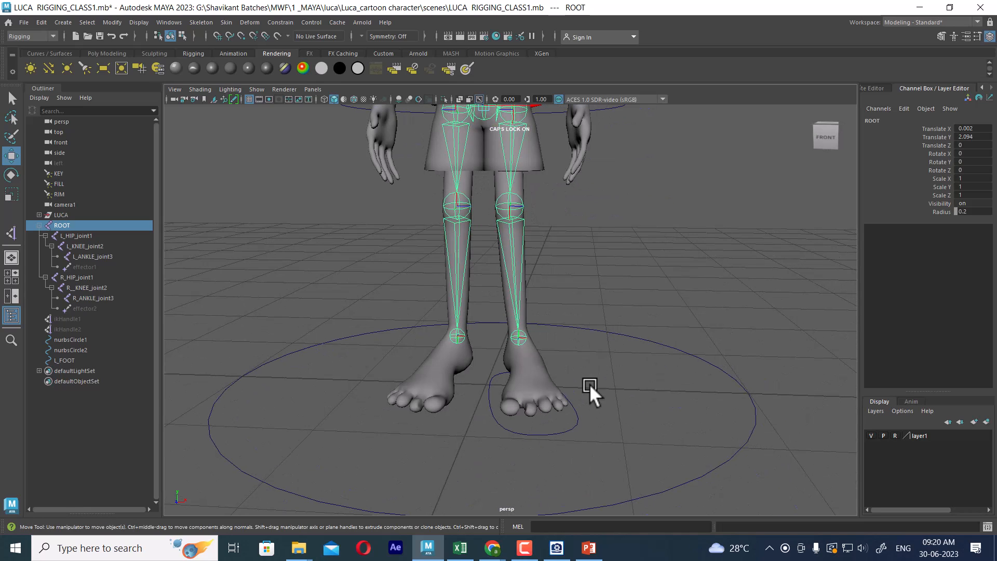
pyautogui.keyDown('alt'); pyautogui.moveTo(590, 384); pyautogui.dragTo(562, 335); pyautogui.keyUp('alt')
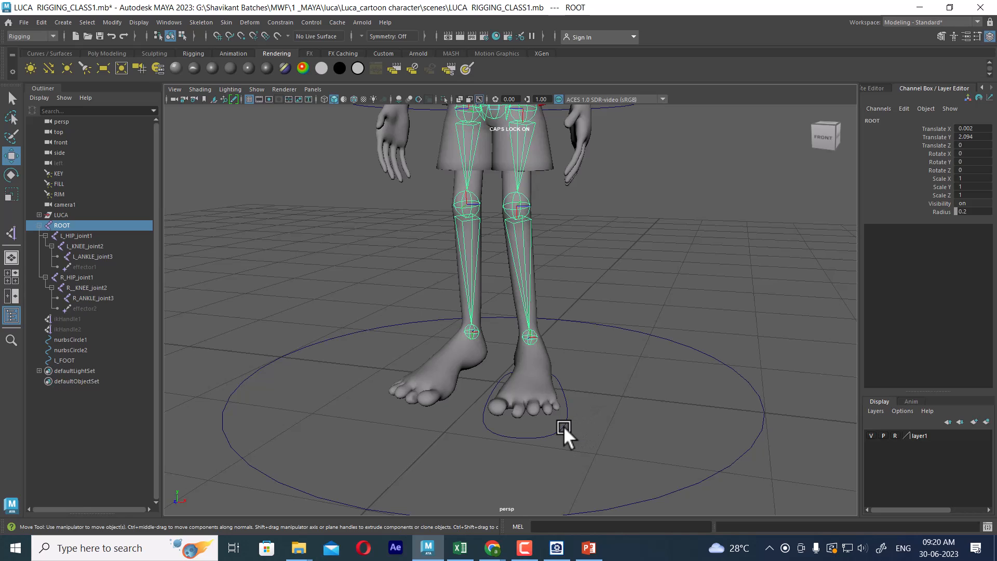
pyautogui.moveTo(521, 452); pyautogui.dragTo(520, 452)
pyautogui.scroll(3, 612, 421)
pyautogui.keyDown('alt'); pyautogui.moveTo(623, 447); pyautogui.dragTo(640, 413, button='middle'); pyautogui.keyUp('alt')
pyautogui.moveTo(640, 413)
pyautogui.keyDown('alt'); pyautogui.mouseDown()
pyautogui.moveTo(624, 450)
pyautogui.moveTo(641, 407)
pyautogui.mouseUp(); pyautogui.keyUp('alt')
pyautogui.scroll(-2, 641, 394)
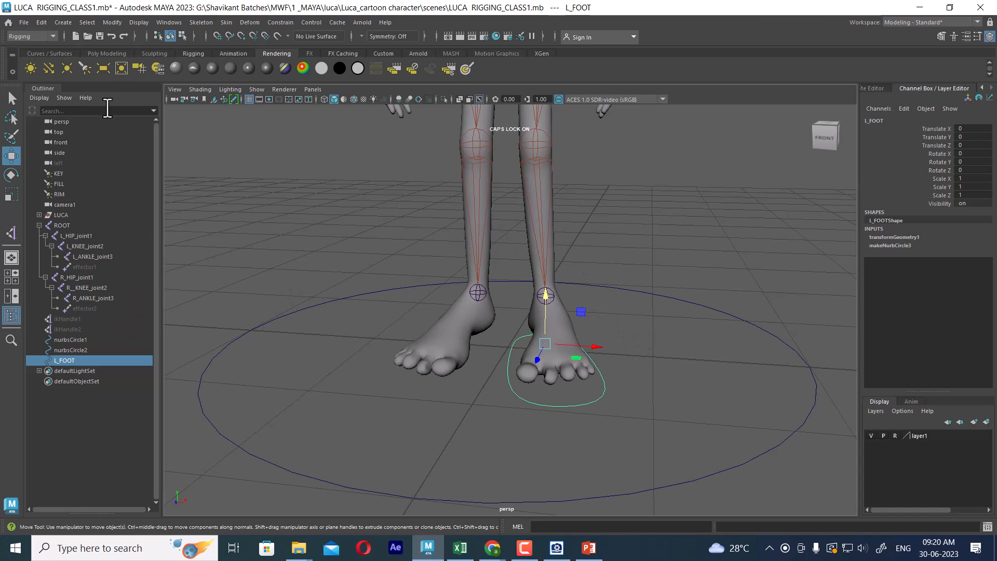
# - Create a new NURBS circle for the knee control
pyautogui.scroll(-5, 526, 307)
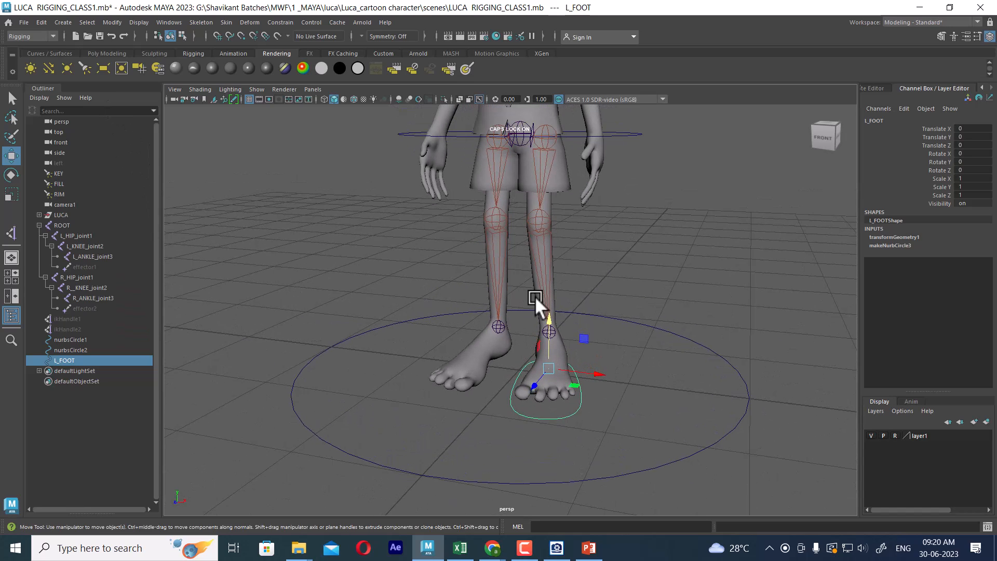
pyautogui.scroll(1, 600, 301)
pyautogui.click(64, 23)
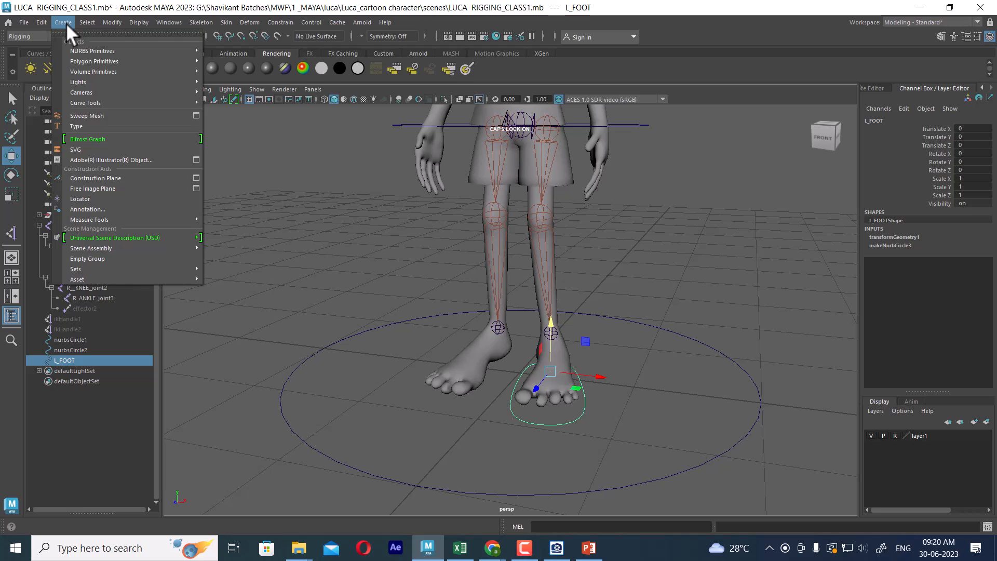
pyautogui.moveTo(134, 47)
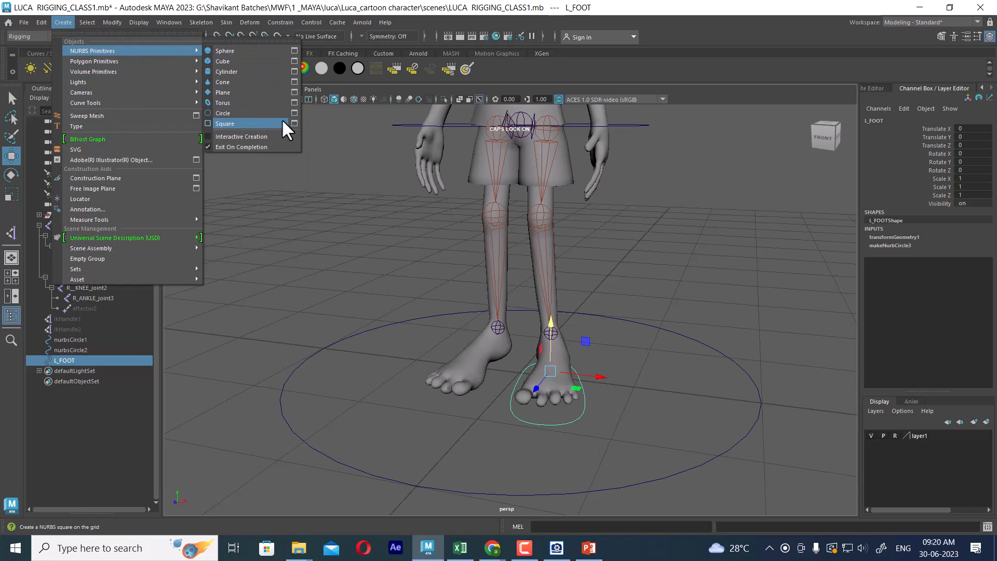
pyautogui.click(246, 114)
# - Stand the new NURBS circle upright in the front view by setting its Rotate X to 90
pyautogui.scroll(-2, 557, 325)
pyautogui.press('space')
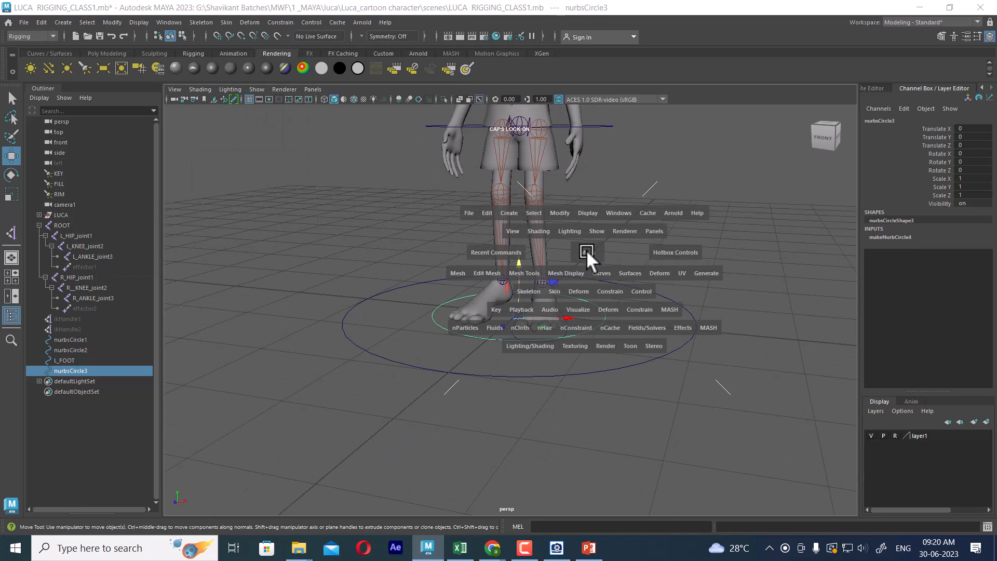
pyautogui.moveTo(585, 249); pyautogui.dragTo(590, 276)
pyautogui.scroll(-3, 519, 364)
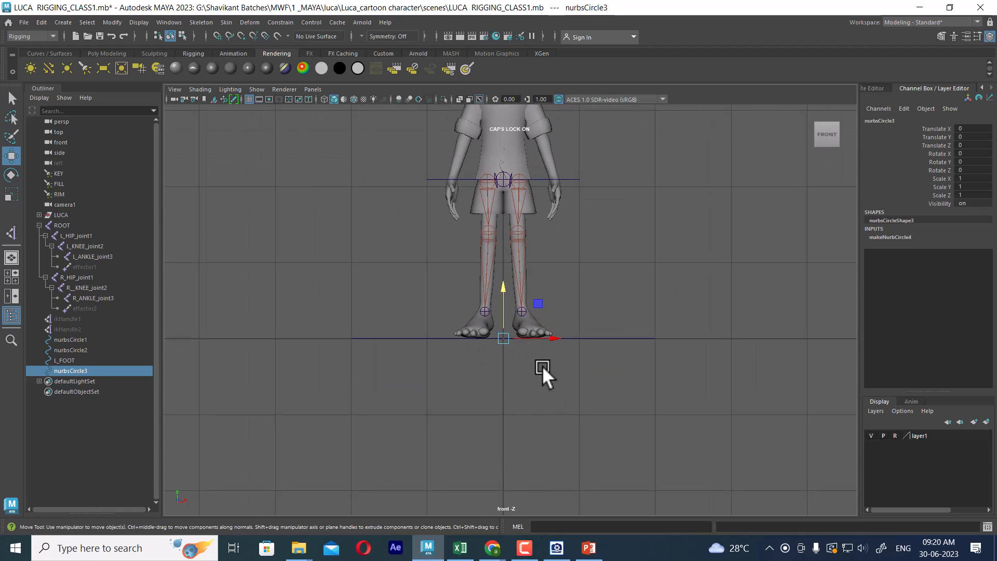
pyautogui.press('e')
pyautogui.scroll(2, 524, 338)
pyautogui.moveTo(504, 325); pyautogui.dragTo(505, 363)
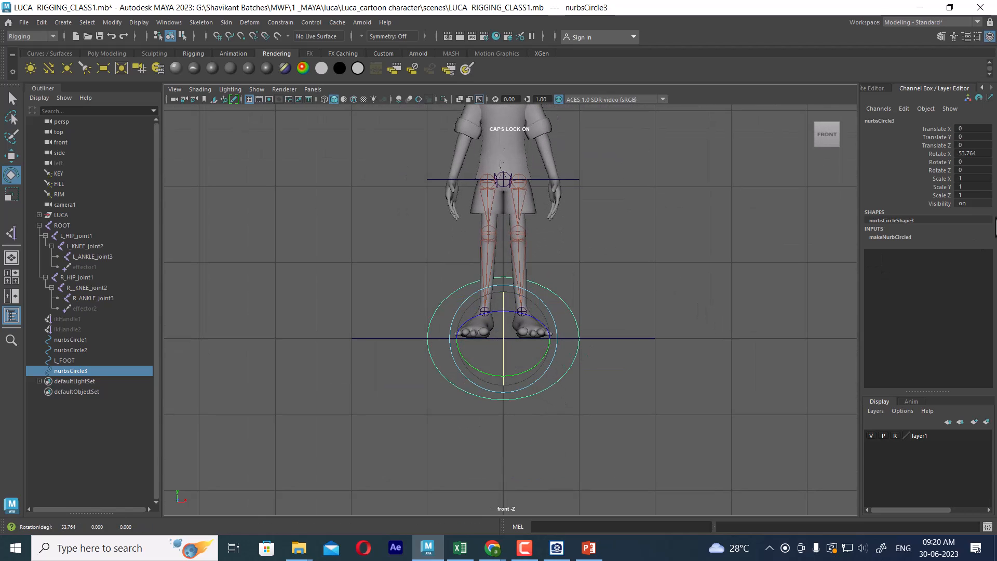
pyautogui.click(977, 155)
pyautogui.write('90')
pyautogui.press('Return')
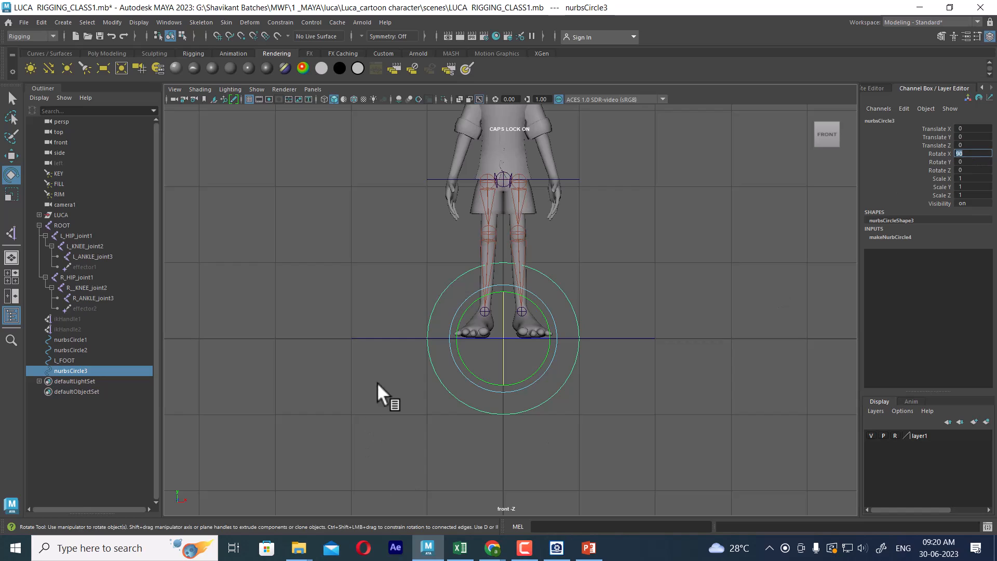
# - Scale nurbsCircle3 uniformly down to 0.26
pyautogui.scroll(3, 447, 386)
pyautogui.press('r')
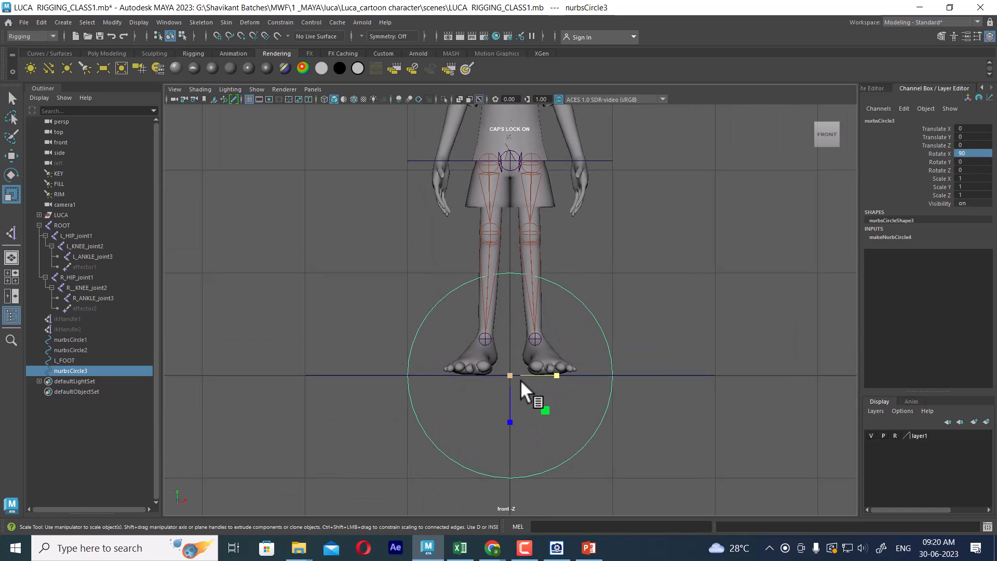
pyautogui.moveTo(511, 376); pyautogui.dragTo(390, 477)
# - Move nurbsCircle3 in the side view to knee height in front of the leg, about Y 1.379 and Z 0.28
pyautogui.press('w')
pyautogui.press('space')
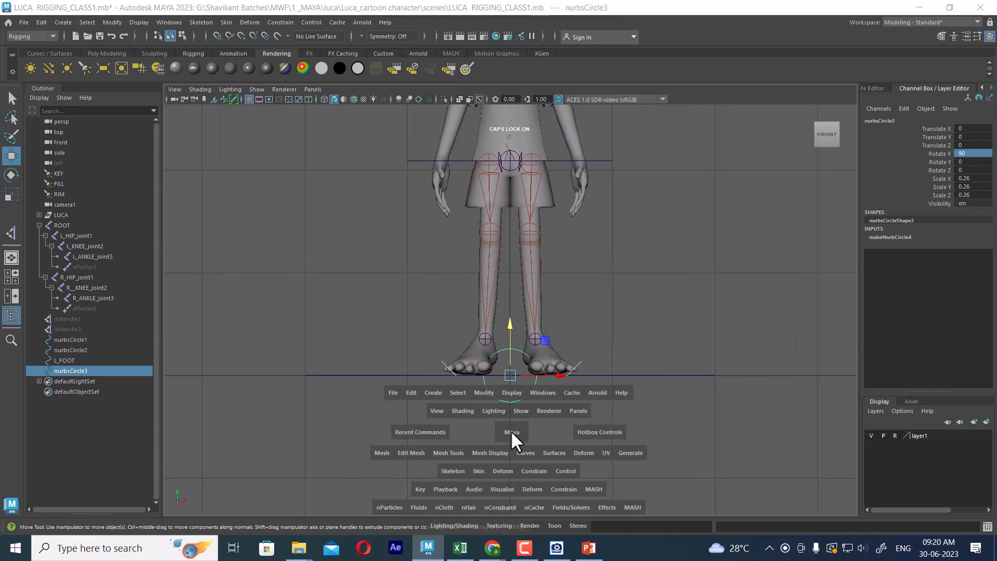
pyautogui.moveTo(510, 430); pyautogui.dragTo(559, 436)
pyautogui.scroll(-6, 509, 338)
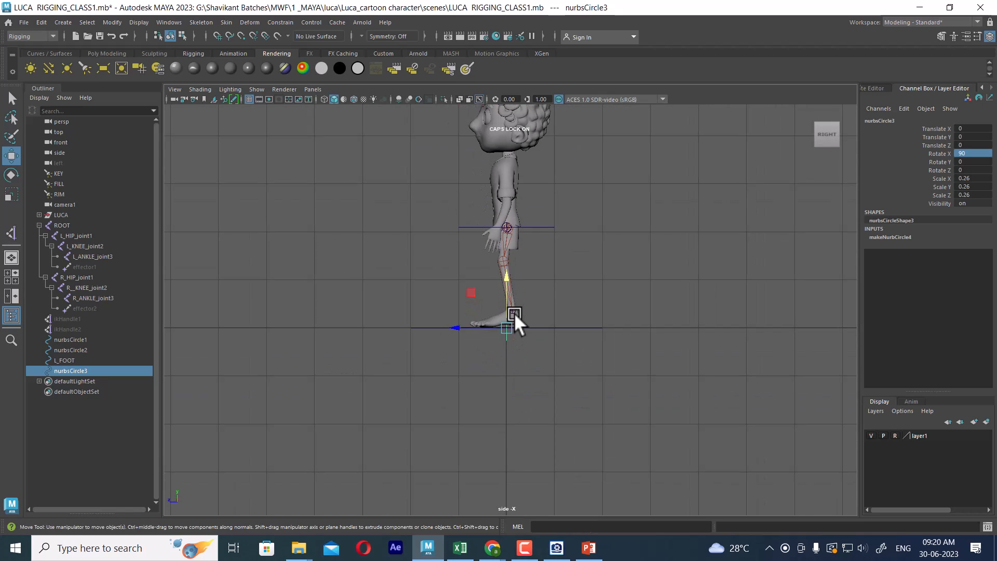
pyautogui.scroll(2, 535, 346)
pyautogui.moveTo(497, 344); pyautogui.dragTo(479, 276)
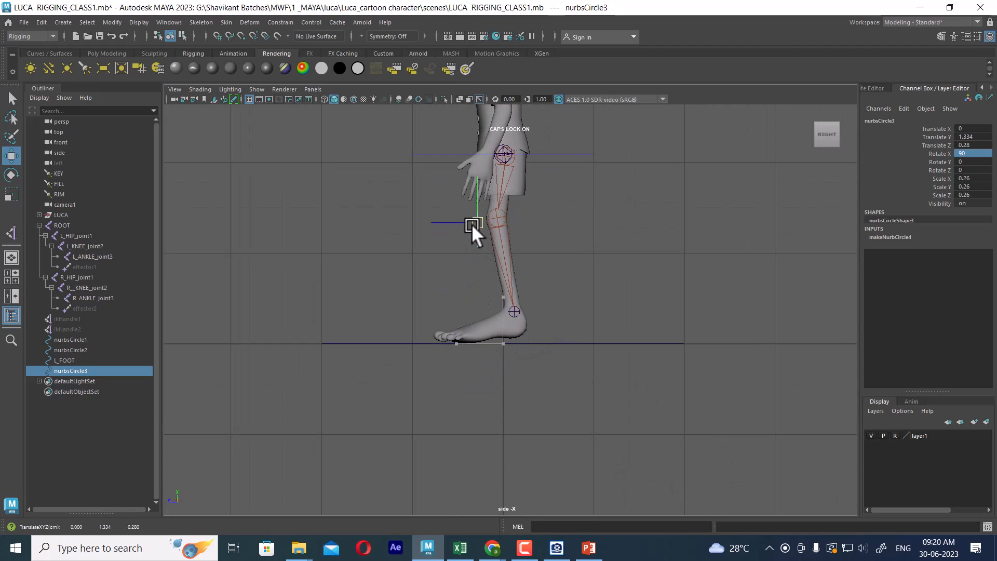
pyautogui.moveTo(471, 223); pyautogui.dragTo(471, 219)
# - Move nurbsCircle3 along X in the front view to about 0.191, centring it on the left knee
pyautogui.scroll(7, 520, 255)
pyautogui.keyDown('alt'); pyautogui.moveTo(559, 150); pyautogui.dragTo(612, 335, button='middle'); pyautogui.keyUp('alt')
pyautogui.scroll(1, 614, 334)
pyautogui.press('space')
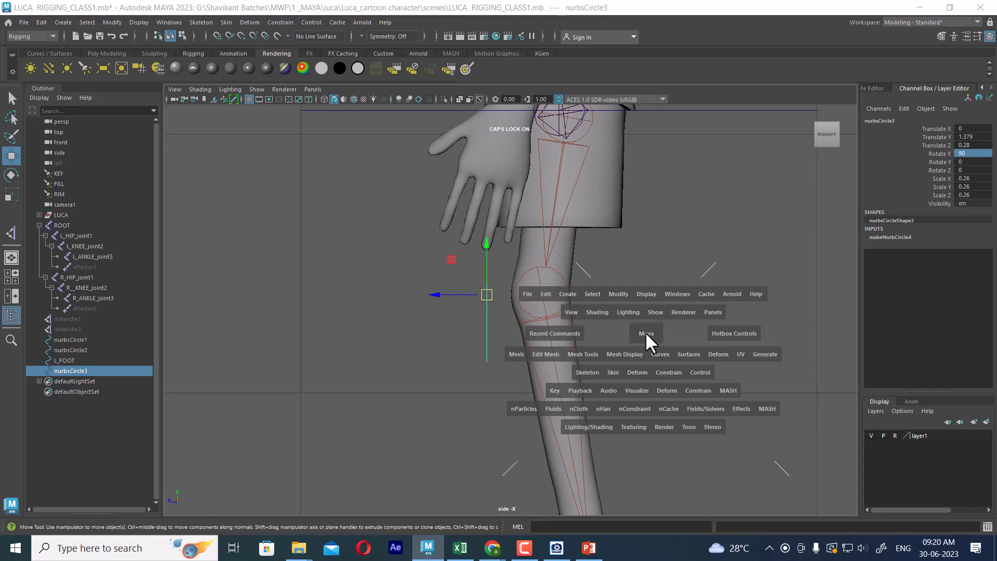
pyautogui.moveTo(646, 333); pyautogui.dragTo(652, 370)
pyautogui.scroll(5, 670, 423)
pyautogui.keyDown('alt'); pyautogui.moveTo(608, 186); pyautogui.dragTo(570, 314, button='middle'); pyautogui.keyUp('alt')
pyautogui.scroll(1, 566, 313)
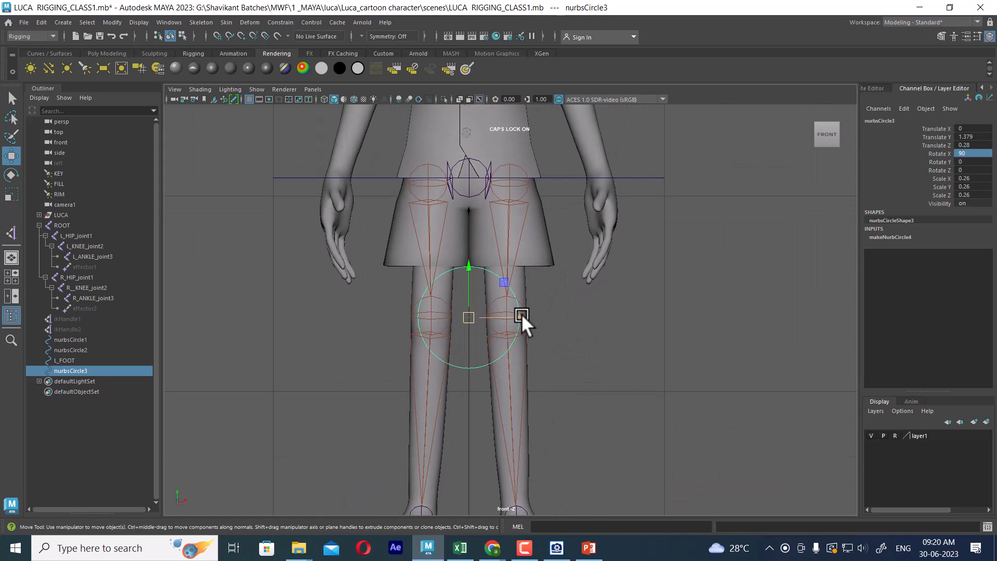
pyautogui.moveTo(518, 315); pyautogui.dragTo(553, 316)
# - Examine the placement of nurbsCircle3 relative to the left knee joint in the front and side views
pyautogui.scroll(5, 558, 316)
pyautogui.keyDown('alt'); pyautogui.moveTo(576, 346); pyautogui.dragTo(592, 369, button='middle'); pyautogui.keyUp('alt')
pyautogui.scroll(2, 592, 370)
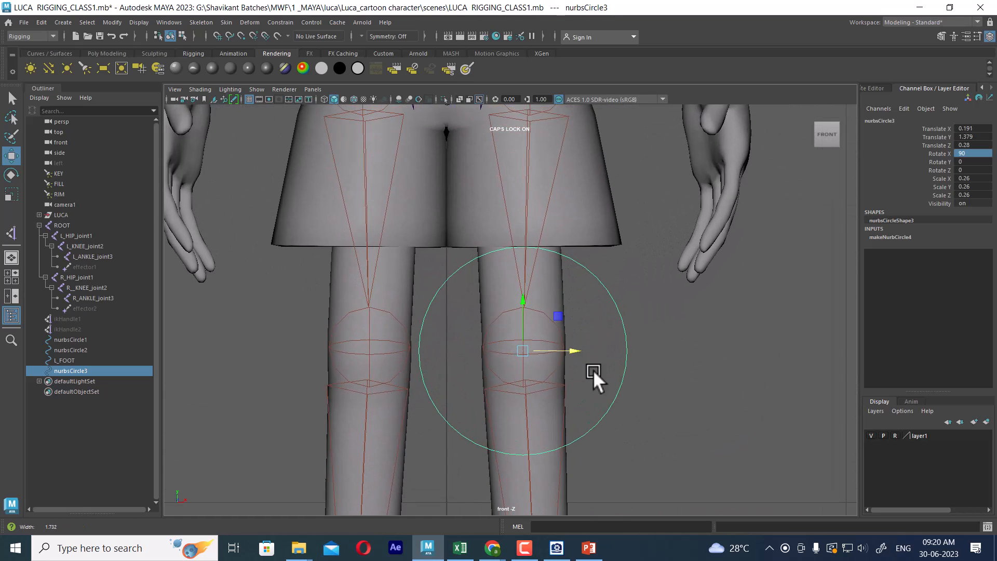
pyautogui.press('space')
pyautogui.moveTo(622, 356); pyautogui.dragTo(680, 350)
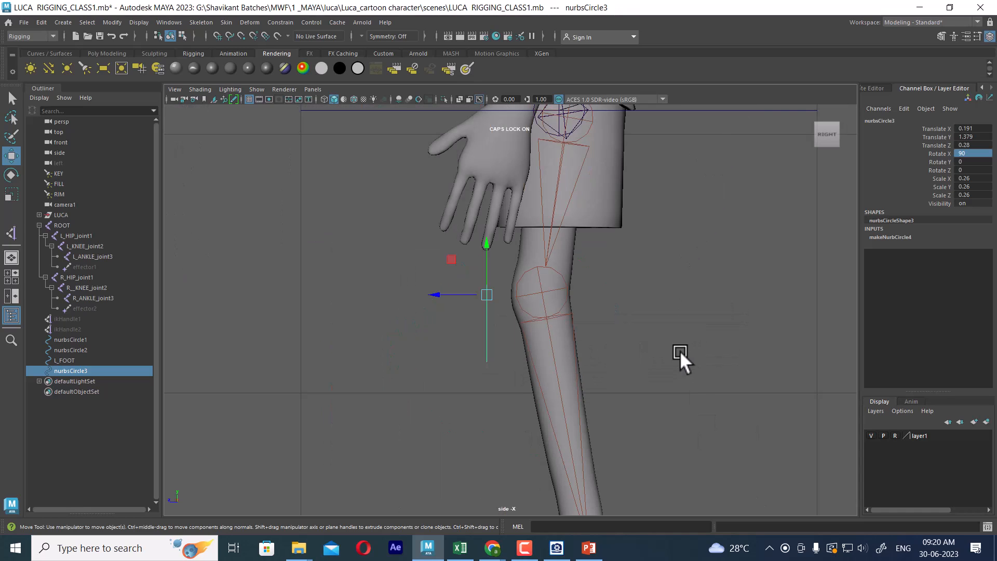
pyautogui.scroll(3, 670, 400)
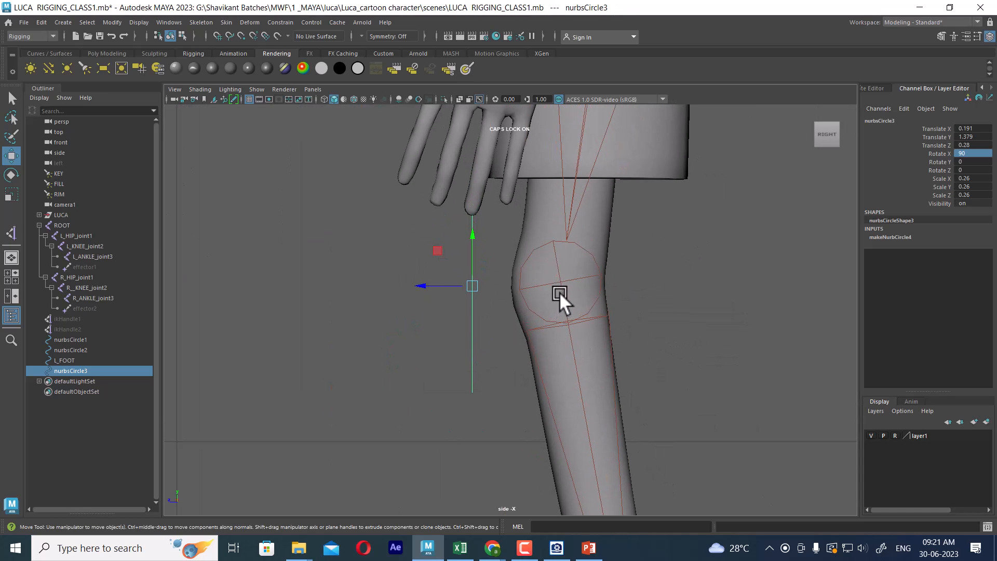
pyautogui.press('space')
pyautogui.moveTo(518, 296); pyautogui.dragTo(519, 329)
pyautogui.keyDown('alt'); pyautogui.moveTo(519, 329); pyautogui.dragTo(590, 401, button='middle'); pyautogui.keyUp('alt')
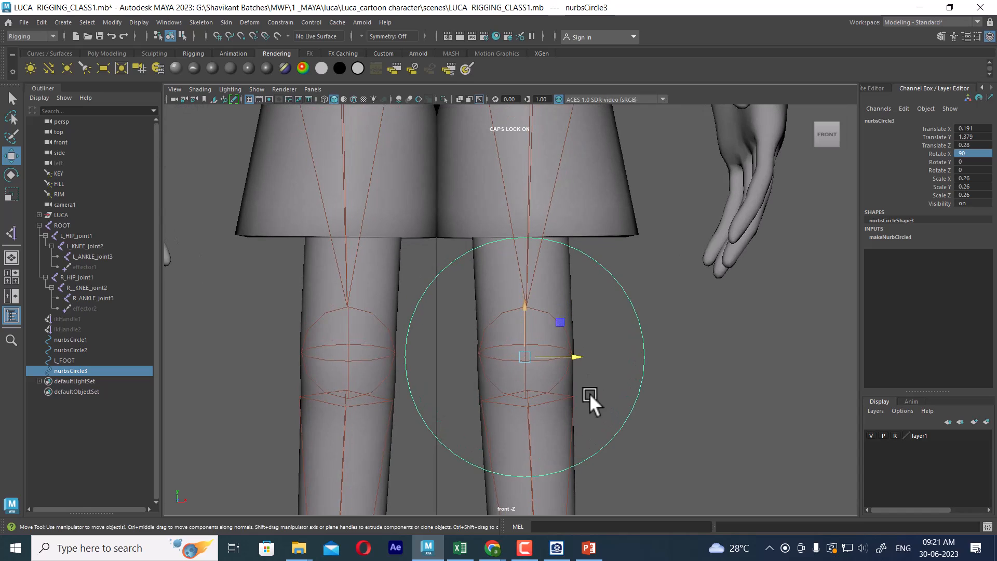
# - Reshape nurbsCircle3 into a diamond by scaling its four diagonal control vertices inward, then return to object selection
pyautogui.moveTo(734, 335); pyautogui.dragTo(646, 268, button='right')
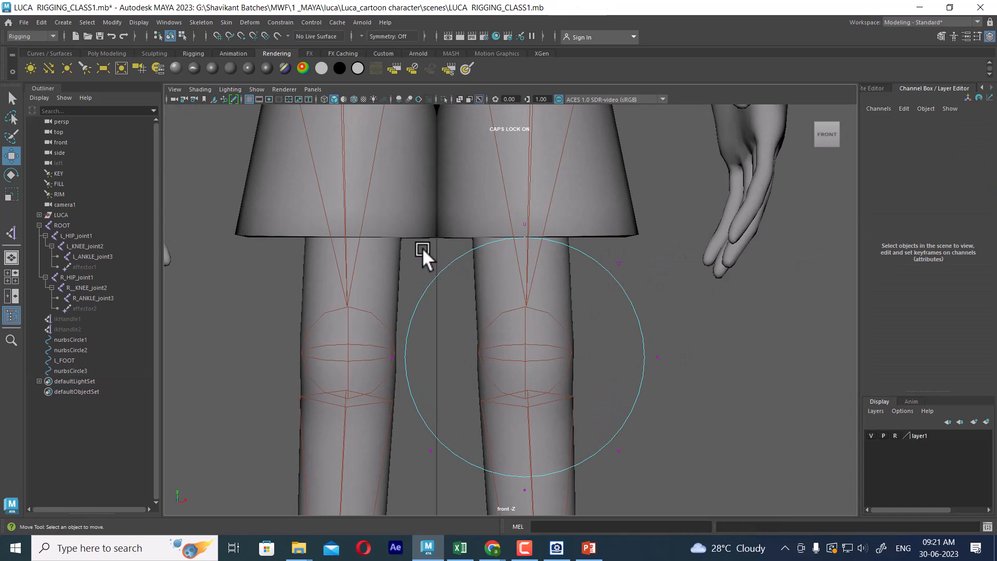
pyautogui.click(430, 262)
pyautogui.keyDown('shift'); pyautogui.moveTo(626, 251); pyautogui.dragTo(591, 291); pyautogui.keyUp('shift')
pyautogui.keyDown('shift'); pyautogui.moveTo(446, 422); pyautogui.dragTo(426, 462); pyautogui.keyUp('shift')
pyautogui.keyDown('shift'); pyautogui.moveTo(653, 428); pyautogui.dragTo(603, 472); pyautogui.keyUp('shift')
pyautogui.press('r')
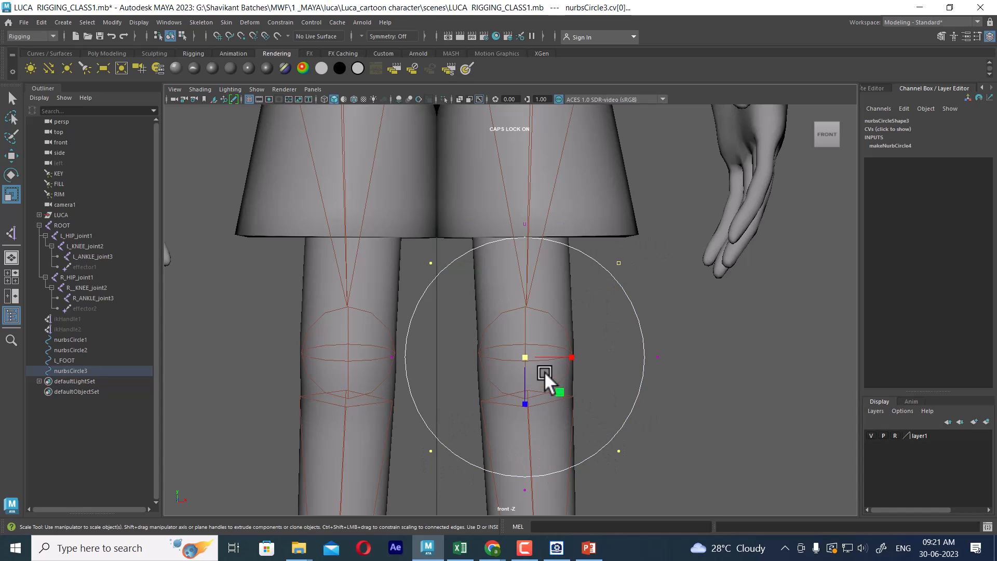
pyautogui.moveTo(525, 358); pyautogui.dragTo(442, 423)
pyautogui.moveTo(618, 345); pyautogui.dragTo(667, 262, button='right')
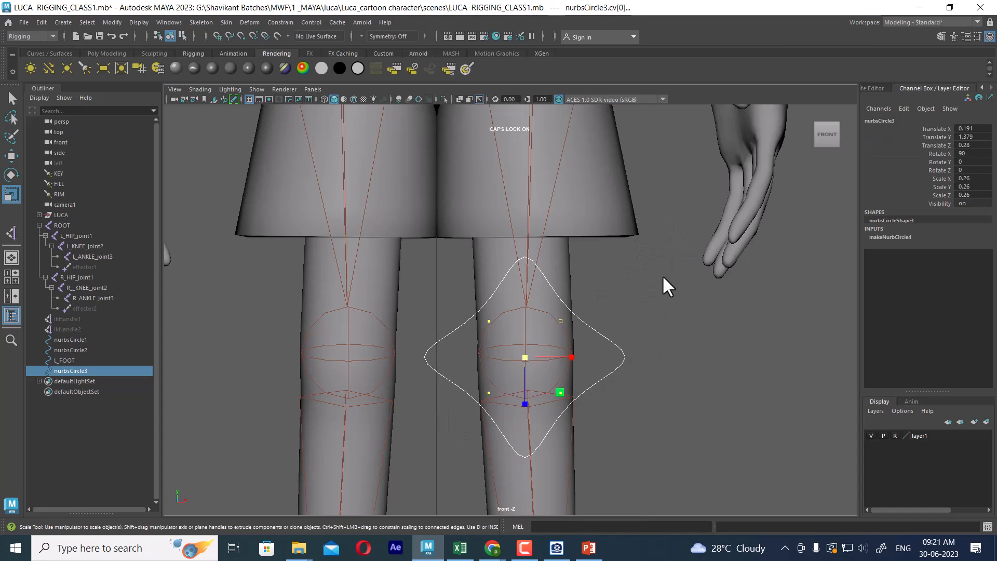
# - Scale the diamond-shaped nurbsCircle3 in front of the left knee uniformly down to 0.164
pyautogui.moveTo(624, 326); pyautogui.dragTo(619, 378)
pyautogui.moveTo(528, 383); pyautogui.dragTo(457, 434)
pyautogui.scroll(-5, 545, 391)
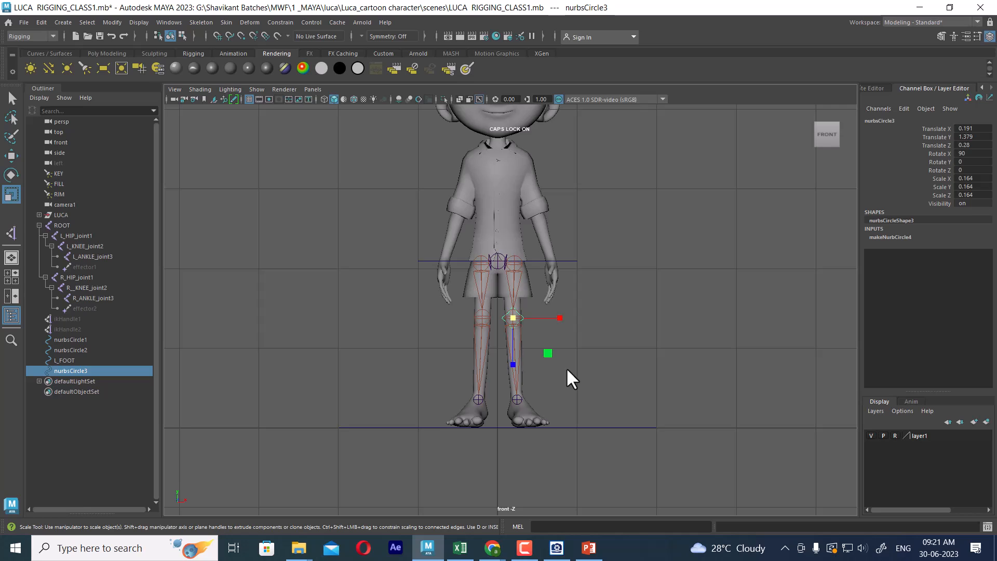
pyautogui.scroll(4, 602, 337)
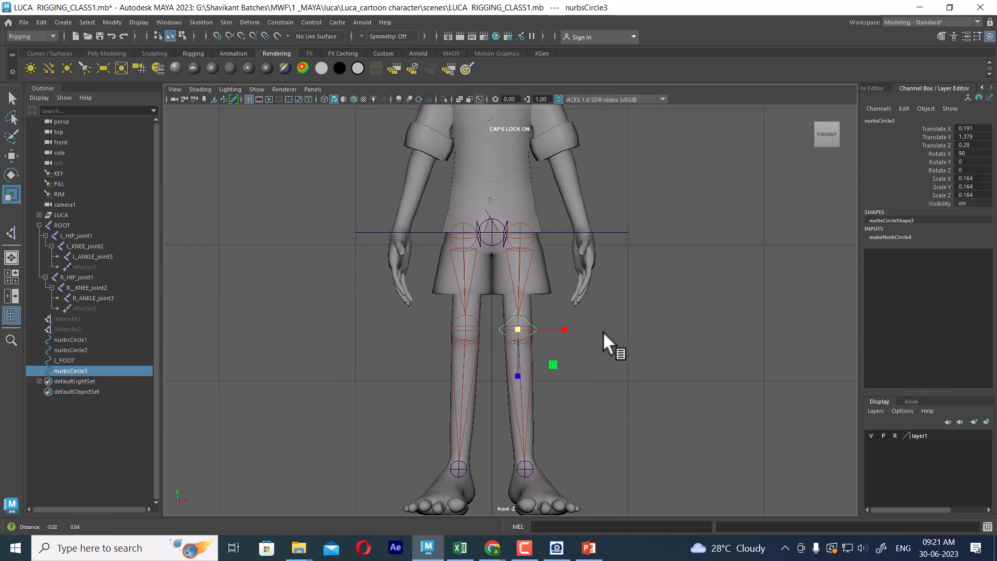
pyautogui.press('w')
pyautogui.scroll(-3, 636, 337)
pyautogui.scroll(4, 640, 335)
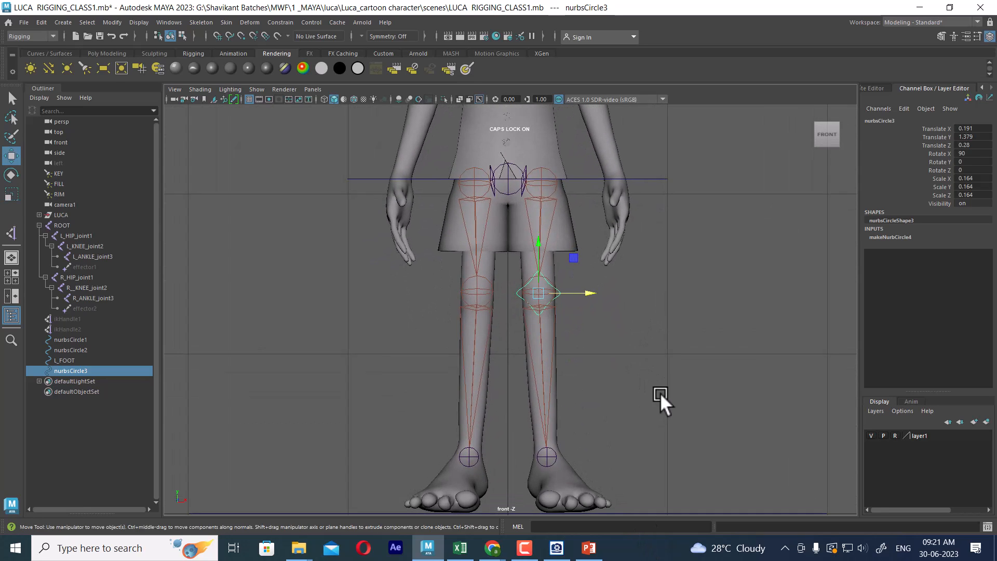
# - Freeze all transformations of nurbsCircle3 in the perspective view
pyautogui.press('space')
pyautogui.moveTo(640, 335); pyautogui.dragTo(639, 179)
pyautogui.keyDown('alt'); pyautogui.moveTo(615, 311); pyautogui.dragTo(597, 279); pyautogui.keyUp('alt')
pyautogui.moveTo(971, 129); pyautogui.dragTo(929, 207)
pyautogui.rightClick(929, 207)
pyautogui.moveTo(952, 350)
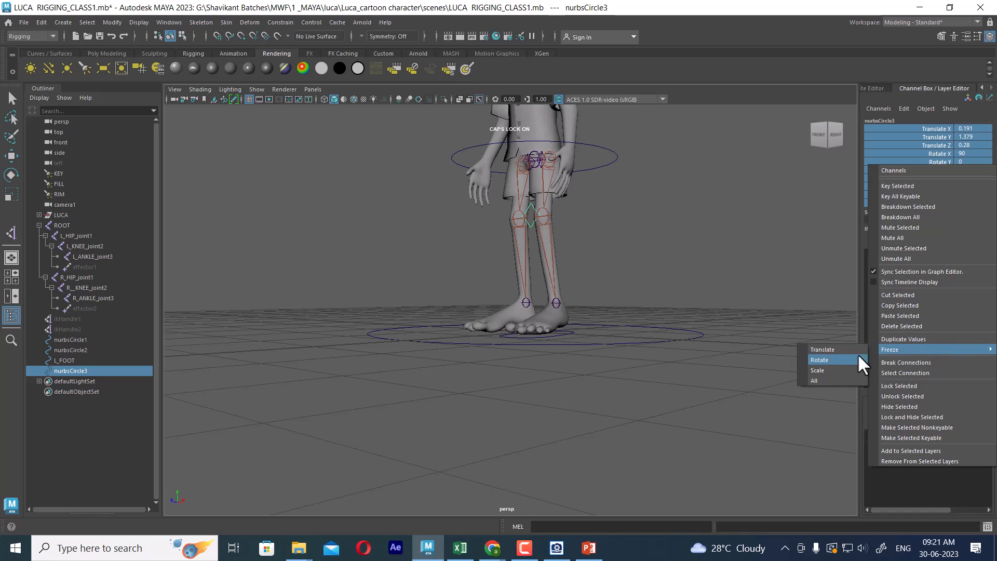
pyautogui.click(830, 380)
pyautogui.keyDown('alt'); pyautogui.moveTo(823, 367); pyautogui.dragTo(703, 315); pyautogui.keyUp('alt')
pyautogui.press('w')
pyautogui.click(610, 254)
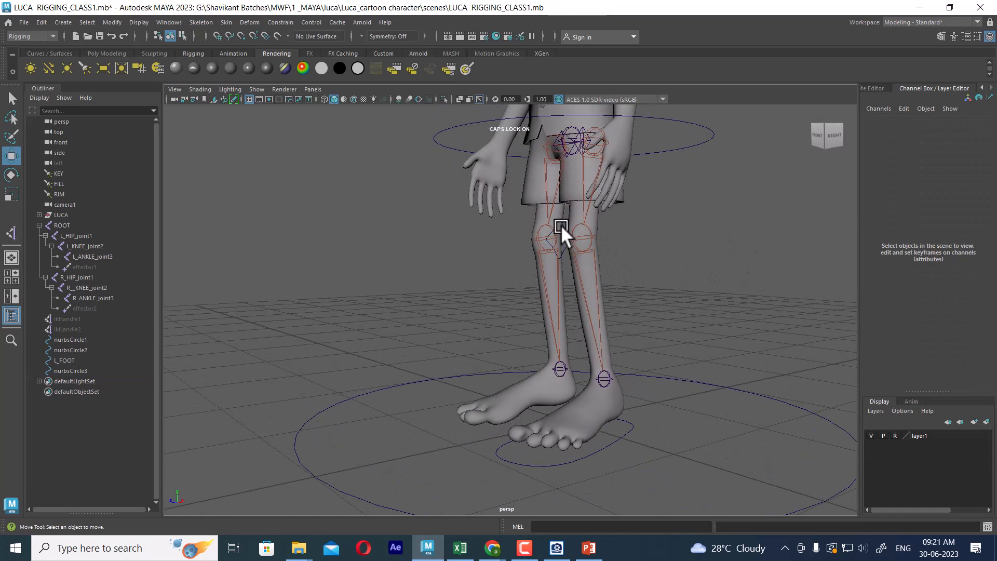
pyautogui.click(561, 225)
pyautogui.click(608, 437)
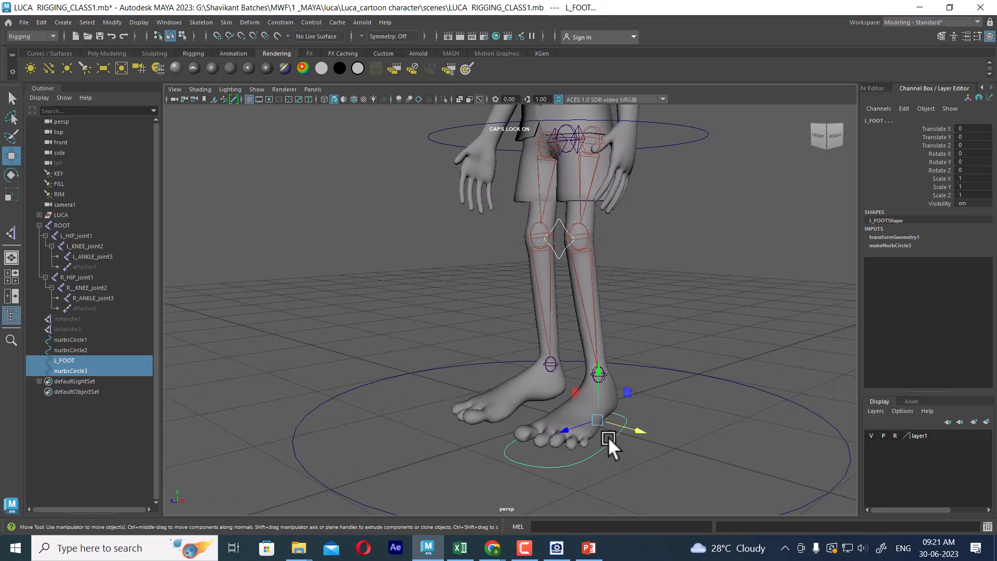
pyautogui.keyDown('alt'); pyautogui.moveTo(608, 437); pyautogui.dragTo(656, 397); pyautogui.keyUp('alt')
pyautogui.click(681, 294)
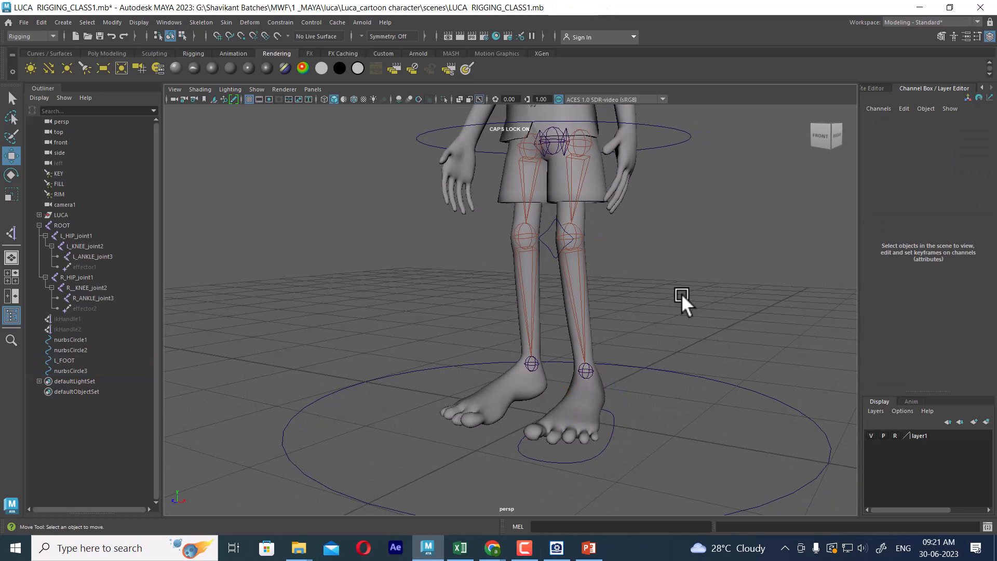
# - Rename nurbsCircle3, the diamond curve at the left knee, as L_KNEE_CTRL
pyautogui.click(583, 235)
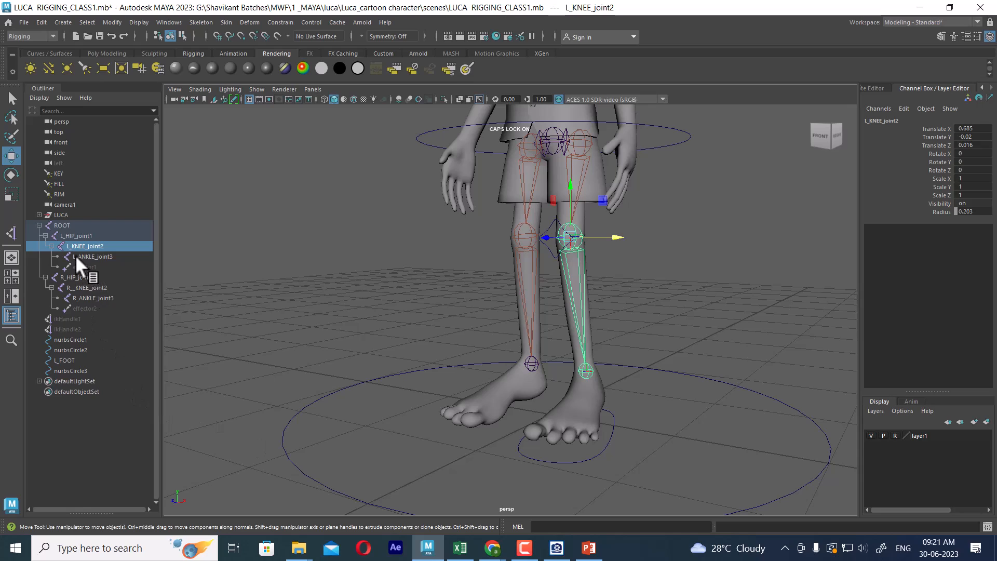
pyautogui.click(71, 360)
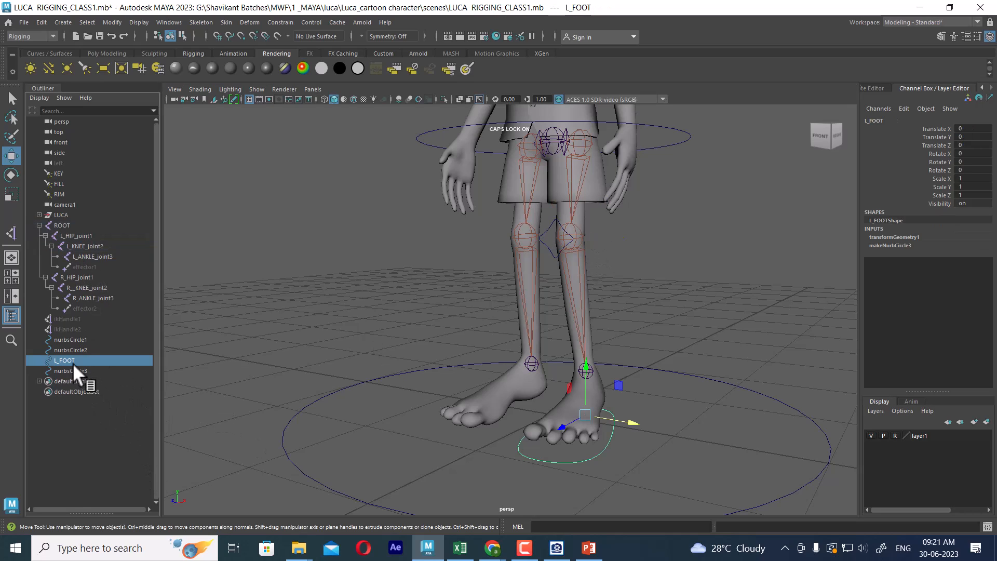
pyautogui.doubleClick(69, 371)
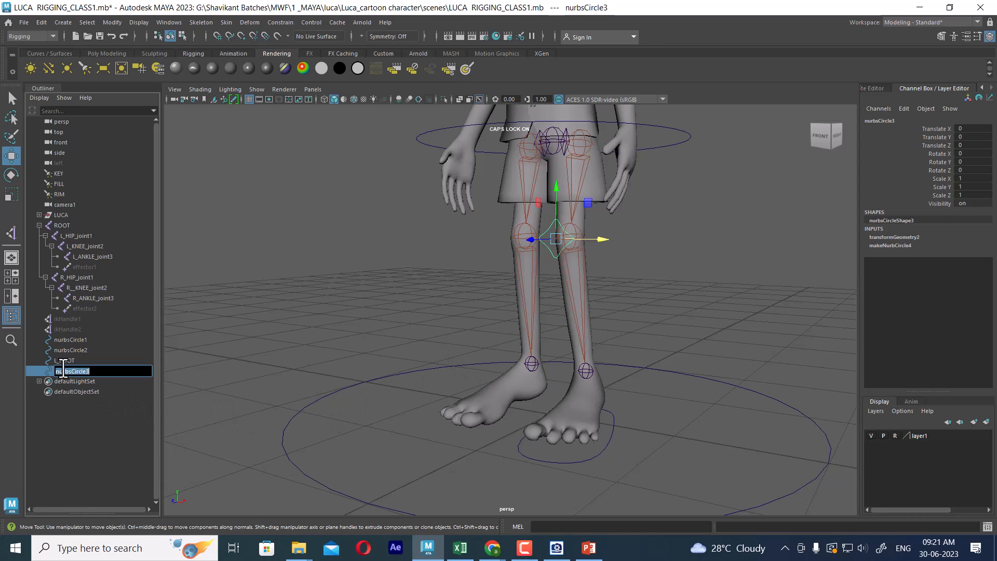
pyautogui.write('L_')
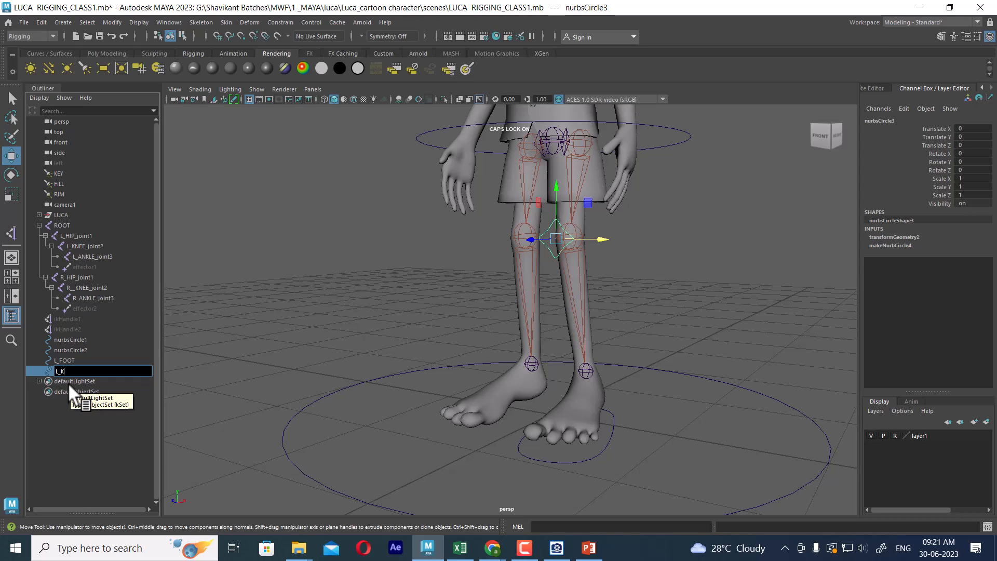
pyautogui.write('KNEE_CTRL')
pyautogui.press('Return')
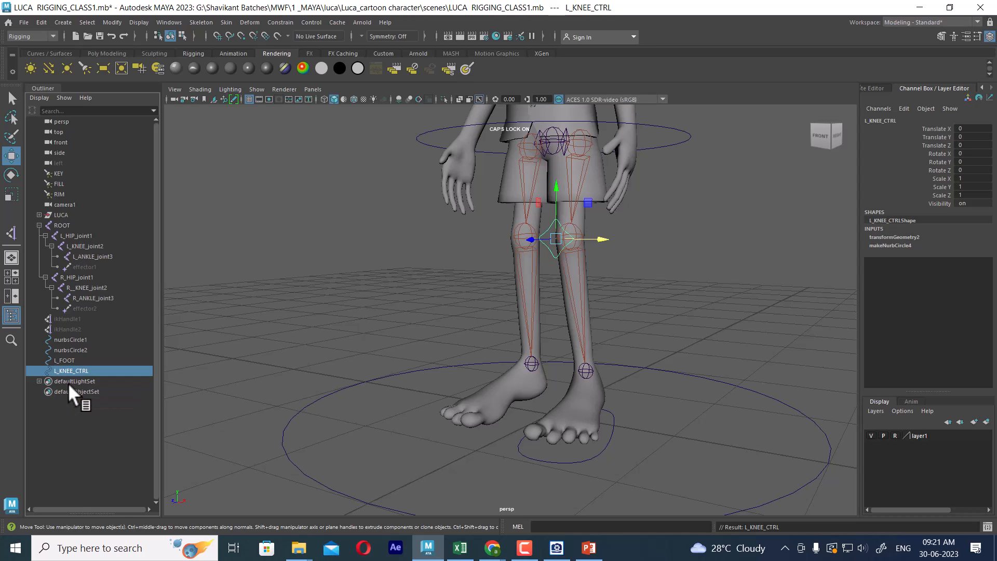
# - Rename the L_FOOT control curve as L_FOOT_CTRL
pyautogui.doubleClick(61, 360)
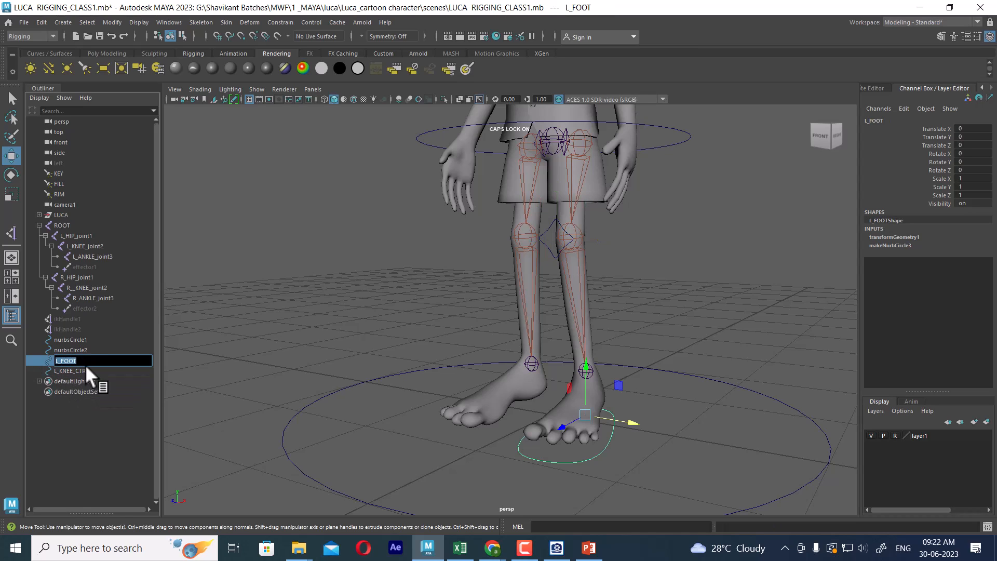
pyautogui.press('End')
pyautogui.write('_C')
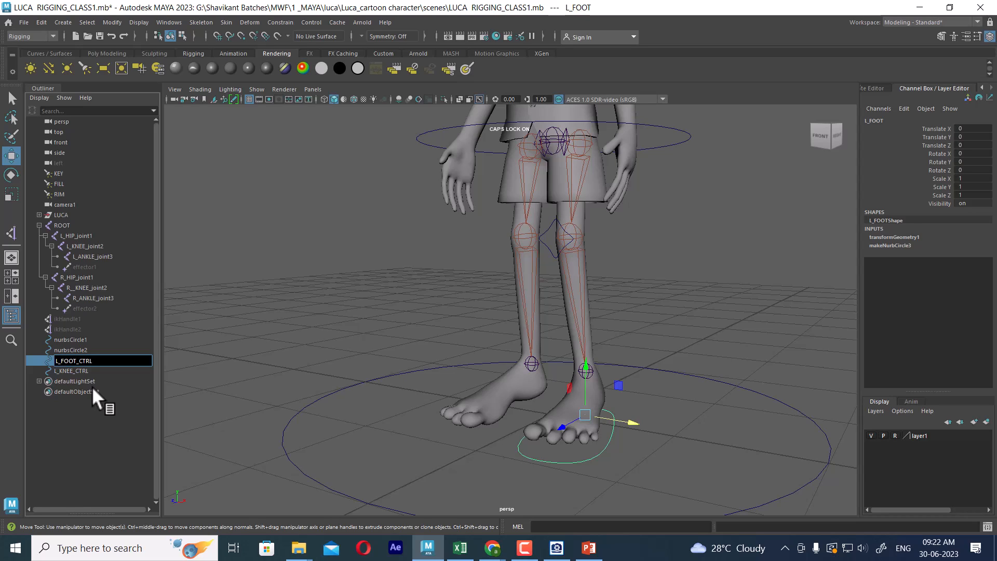
pyautogui.press('Return')
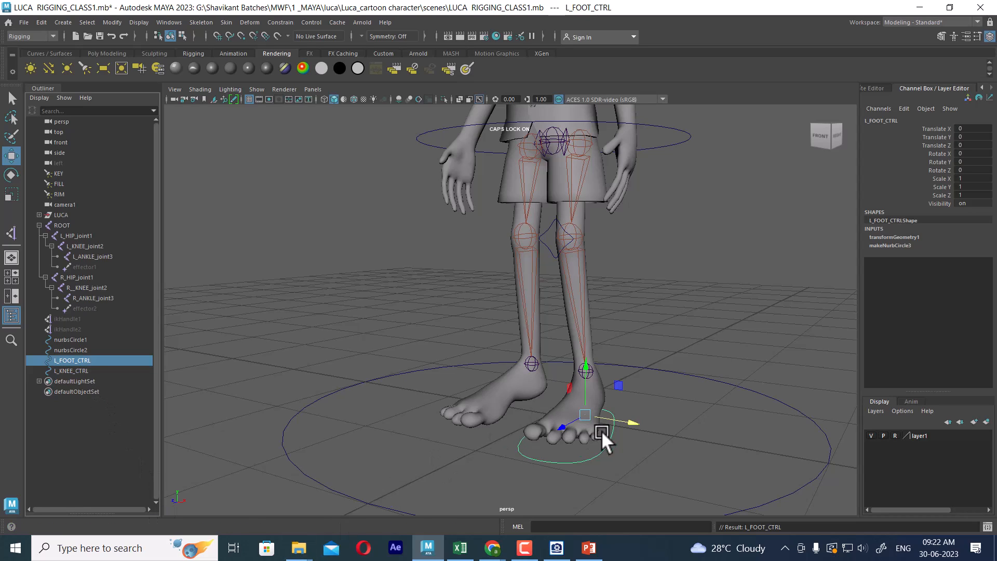
# - Switch to the MAYA RIGGING presentation in PowerPoint, read the rigging definition on slide 2, and return to Maya
pyautogui.click(597, 555)
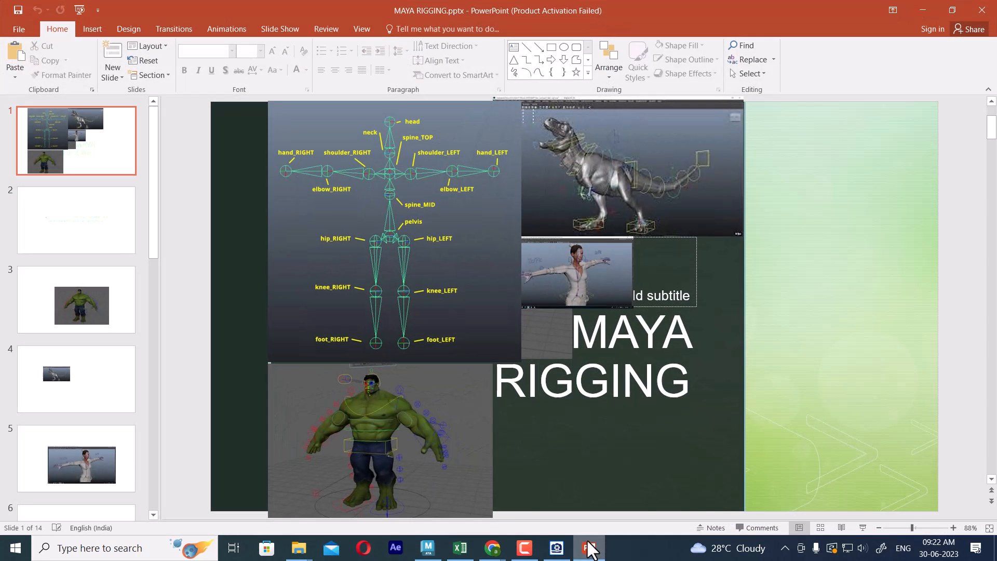
pyautogui.click(77, 229)
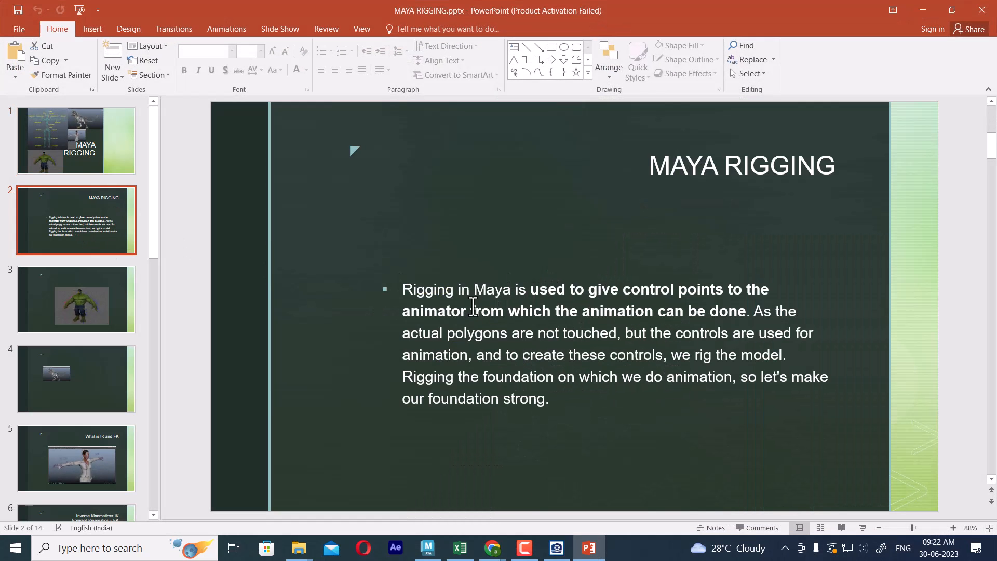
pyautogui.moveTo(446, 287); pyautogui.dragTo(699, 280)
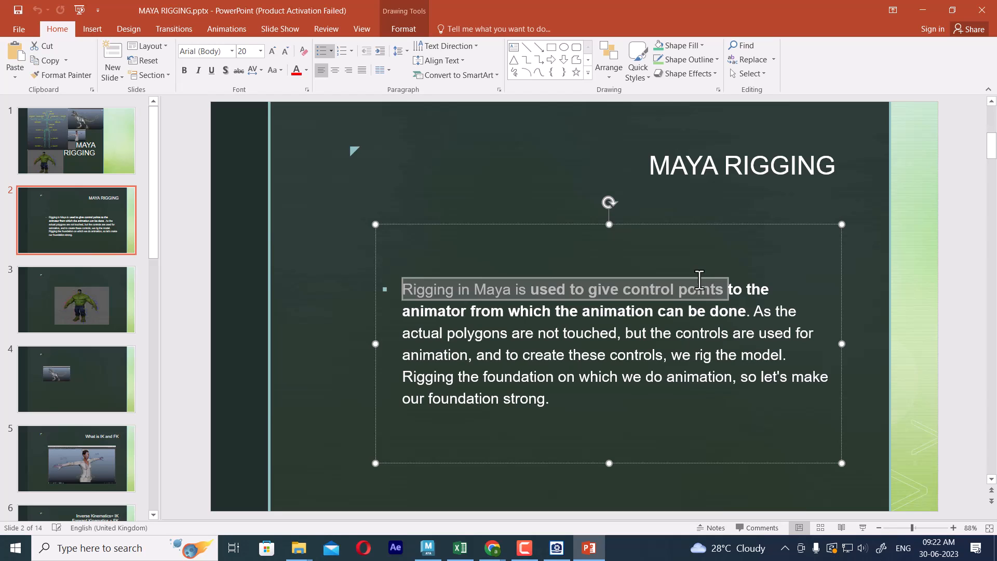
pyautogui.moveTo(699, 280); pyautogui.dragTo(474, 317)
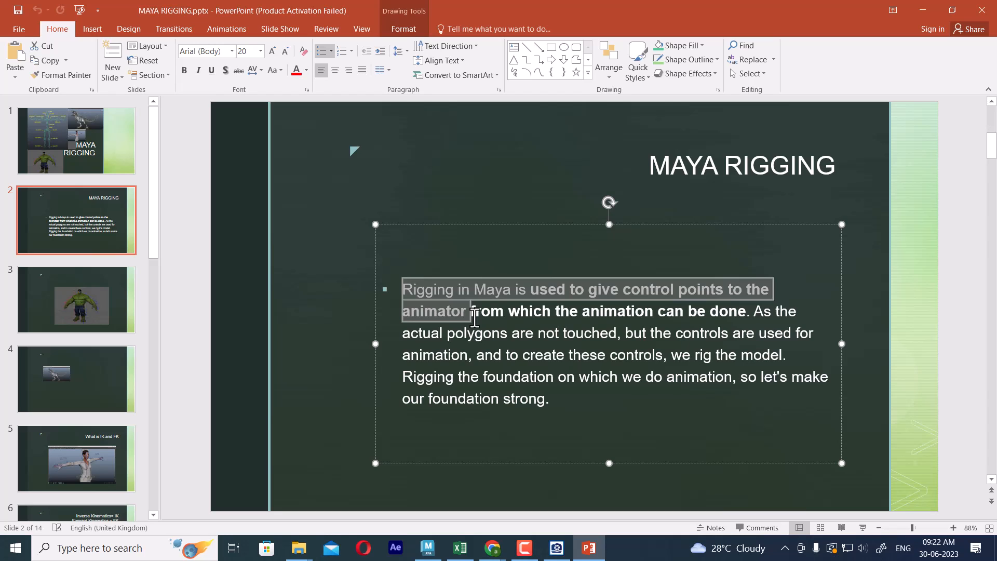
pyautogui.moveTo(474, 317); pyautogui.dragTo(590, 338)
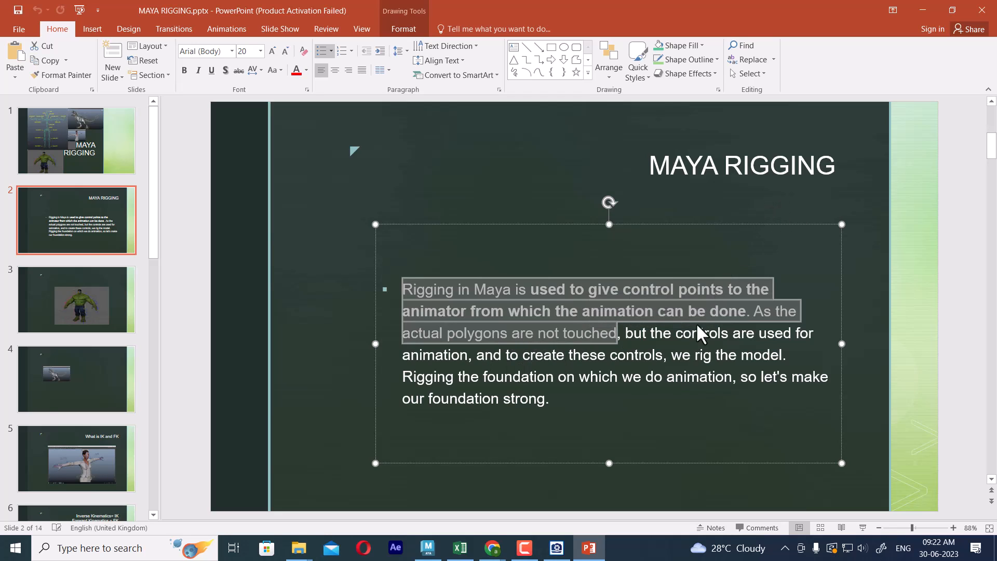
pyautogui.moveTo(675, 333); pyautogui.dragTo(704, 333)
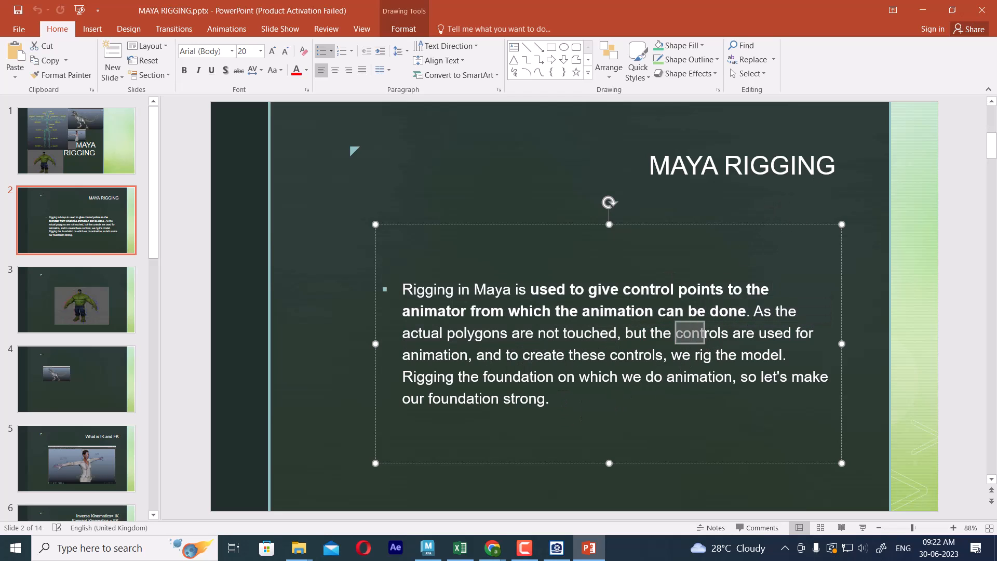
pyautogui.click(922, 9)
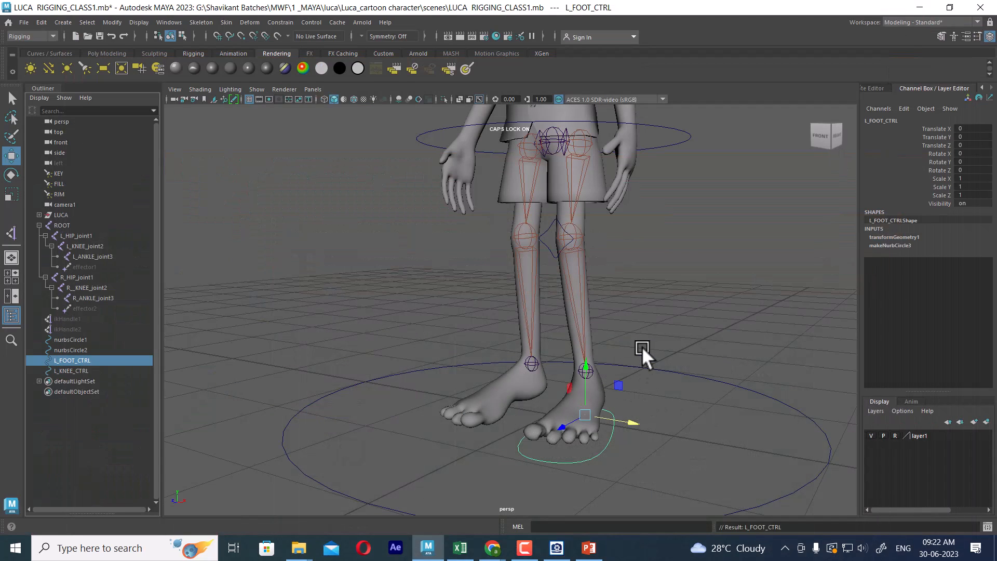
# - Snap the pivots of L_KNEE_CTRL and L_FOOT_CTRL to the grid on the character's centre line in the front view
pyautogui.keyDown('alt'); pyautogui.moveTo(620, 306); pyautogui.dragTo(653, 288); pyautogui.keyUp('alt')
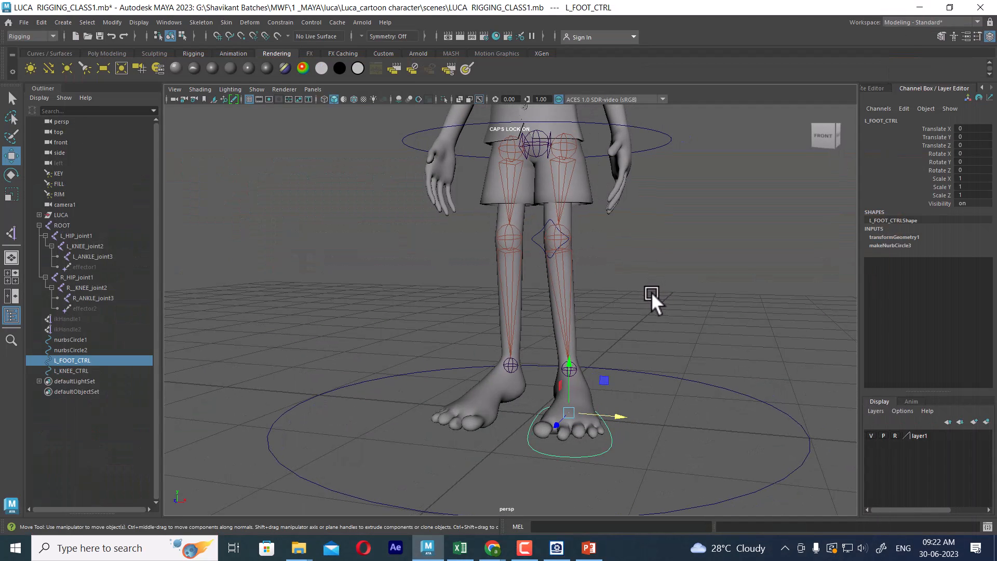
pyautogui.click(657, 314)
pyautogui.click(546, 251)
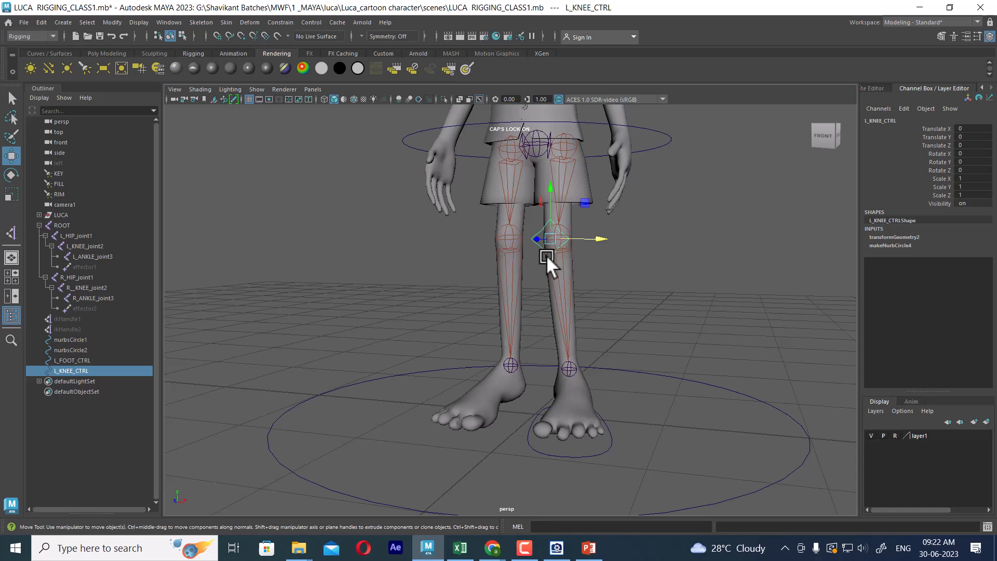
pyautogui.keyDown('shift'); pyautogui.click(592, 461); pyautogui.keyUp('shift')
pyautogui.press('space')
pyautogui.moveTo(645, 329); pyautogui.dragTo(646, 354)
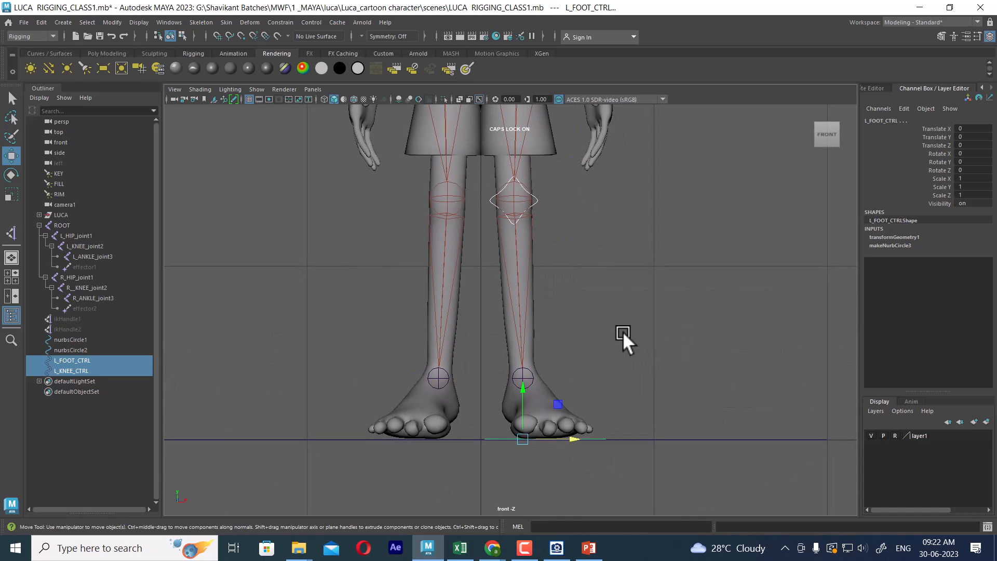
pyautogui.keyDown('alt'); pyautogui.moveTo(563, 263); pyautogui.dragTo(584, 271, button='middle'); pyautogui.keyUp('alt')
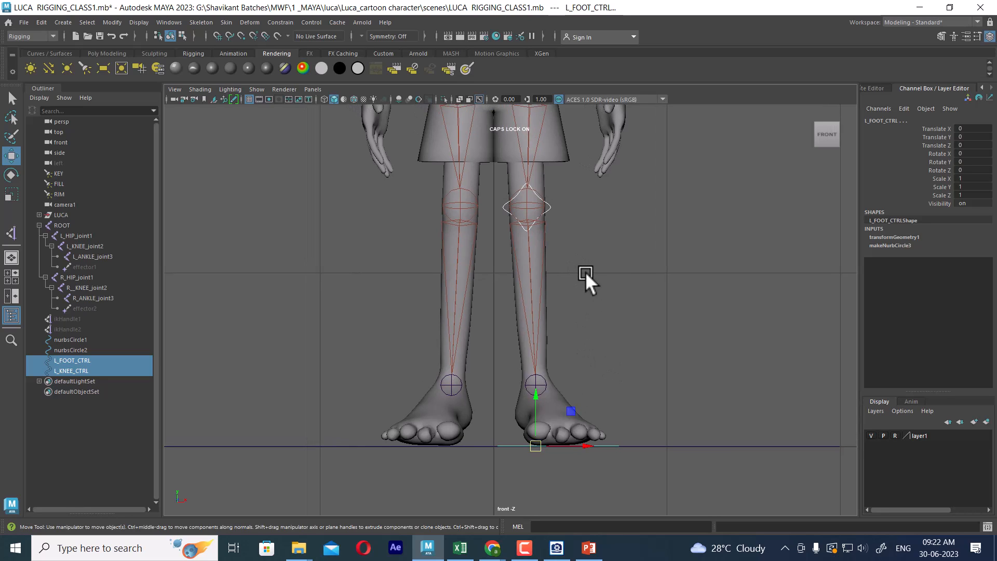
pyautogui.press('d')
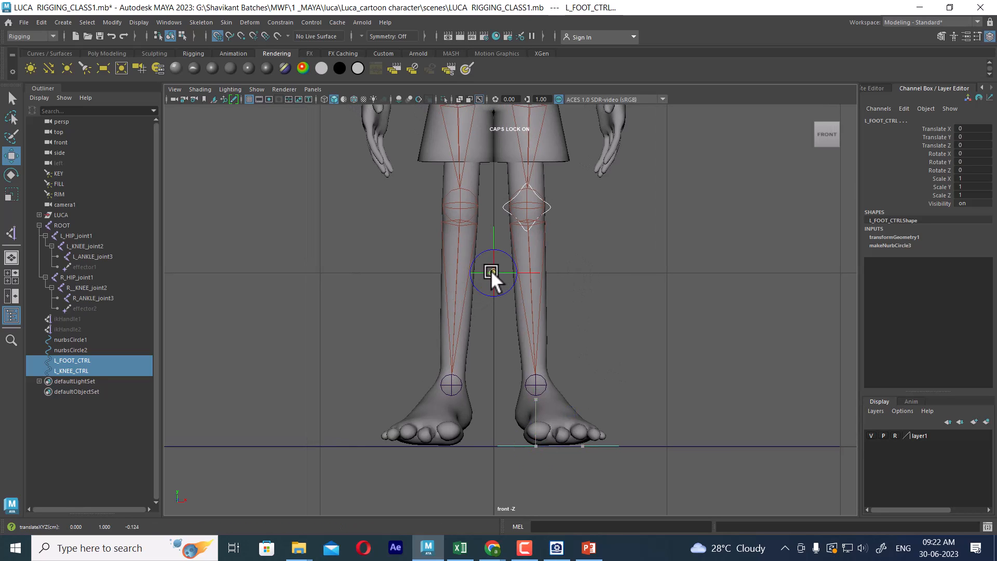
pyautogui.click(491, 271)
pyautogui.press('d')
# - Mirror L_KNEE_CTRL and L_FOOT_CTRL to the character's right leg with Duplicate Special, one copy with scale X -1
pyautogui.click(41, 22)
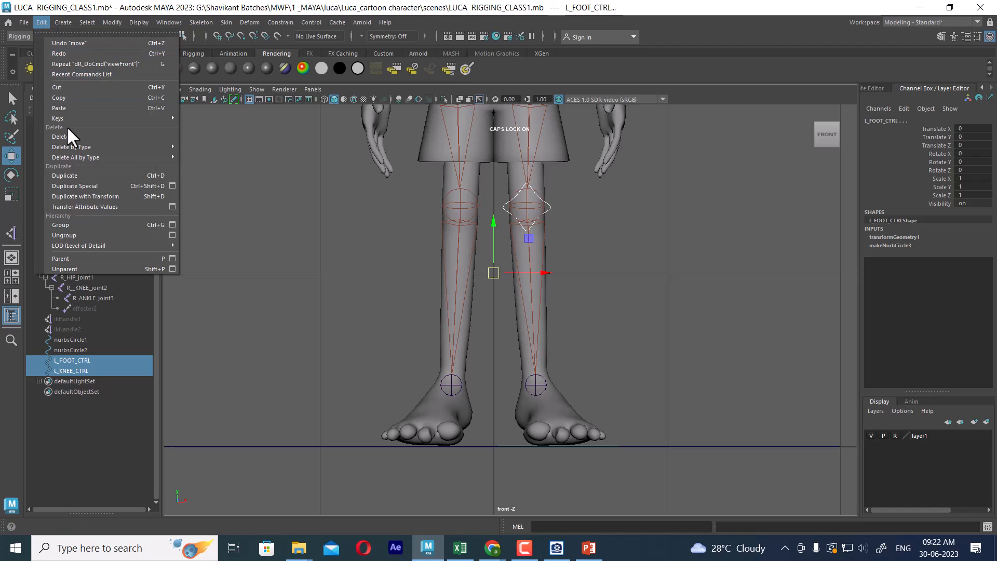
pyautogui.click(172, 185)
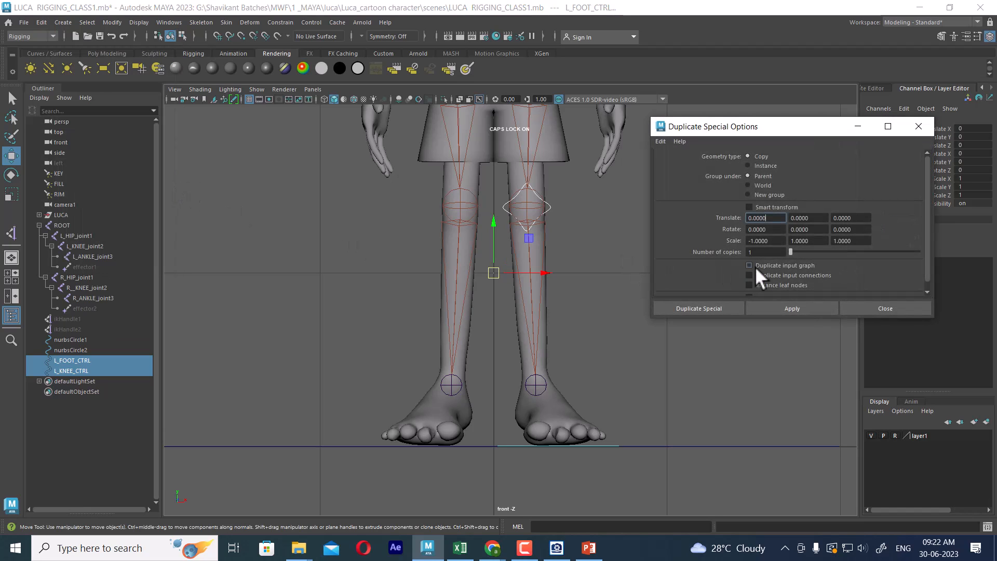
pyautogui.click(802, 309)
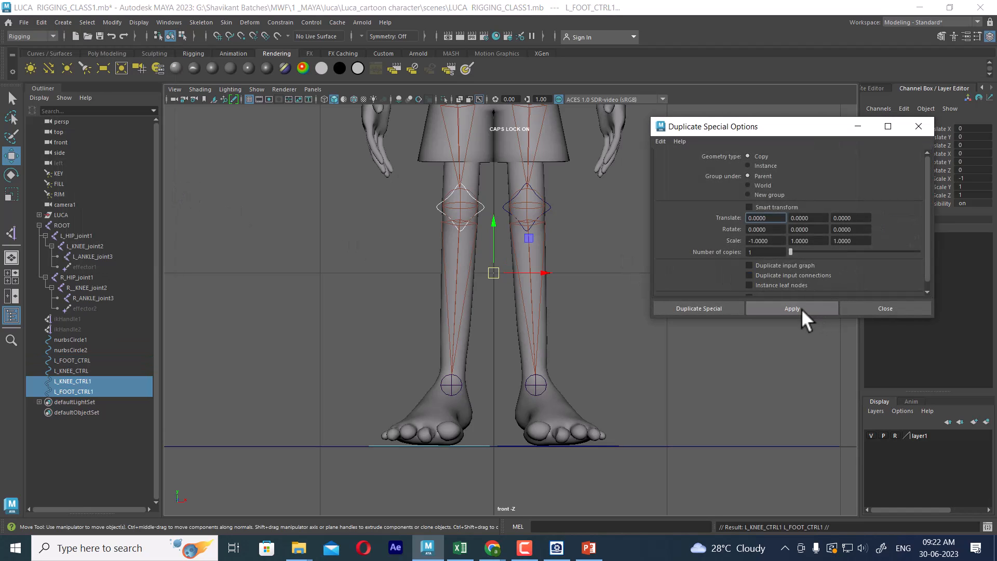
pyautogui.click(902, 309)
# - Check the original and mirrored knee and foot controls of both legs in the perspective view
pyautogui.press('space')
pyautogui.moveTo(714, 327); pyautogui.dragTo(713, 283)
pyautogui.keyDown('alt'); pyautogui.moveTo(855, 296); pyautogui.dragTo(484, 275); pyautogui.keyUp('alt')
pyautogui.click(483, 275)
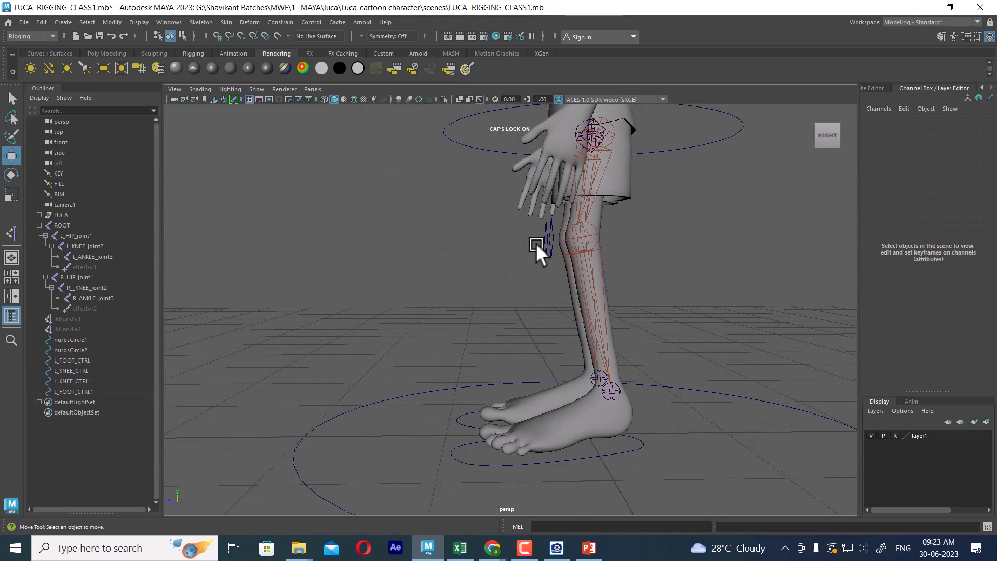
pyautogui.click(545, 254)
pyautogui.keyDown('shift'); pyautogui.click(551, 229); pyautogui.keyUp('shift')
pyautogui.keyDown('alt'); pyautogui.moveTo(540, 348); pyautogui.dragTo(473, 404); pyautogui.keyUp('alt')
pyautogui.keyDown('shift'); pyautogui.click(452, 406); pyautogui.keyUp('shift')
pyautogui.keyDown('shift'); pyautogui.click(480, 465); pyautogui.keyUp('shift')
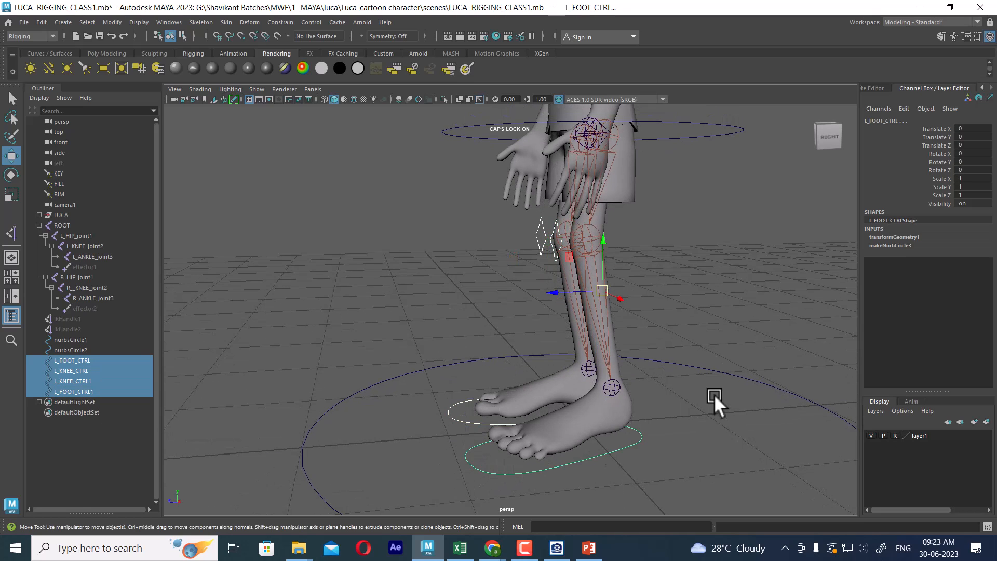
pyautogui.keyDown('alt'); pyautogui.moveTo(714, 394); pyautogui.dragTo(653, 378); pyautogui.keyUp('alt')
# - Freeze the scale of the mirrored controls L_FOOT_CTRL1 and L_KNEE_CTRL1
pyautogui.click(453, 419)
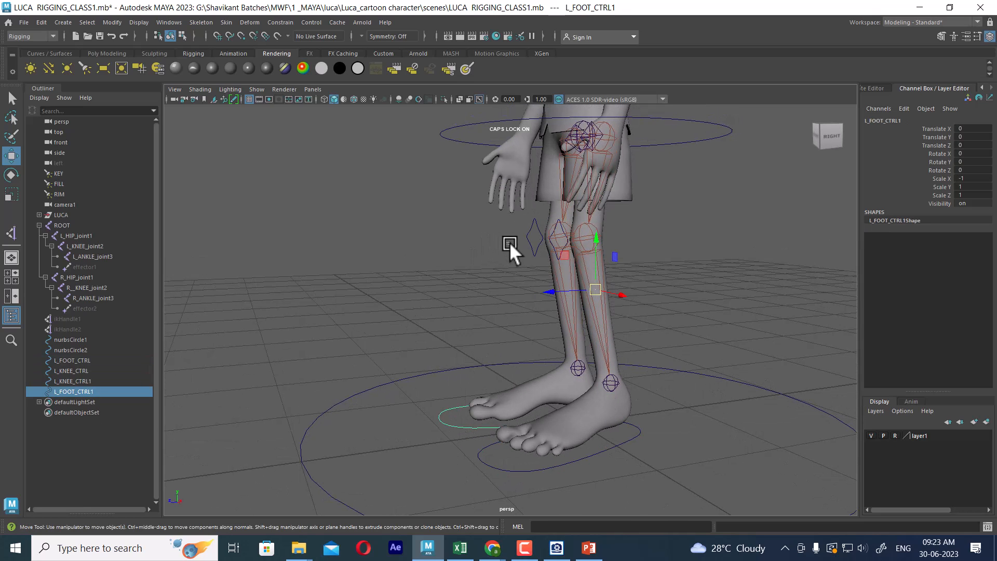
pyautogui.keyDown('shift'); pyautogui.click(535, 240); pyautogui.keyUp('shift')
pyautogui.moveTo(977, 133); pyautogui.dragTo(975, 205)
pyautogui.rightClick(966, 185)
pyautogui.moveTo(961, 363)
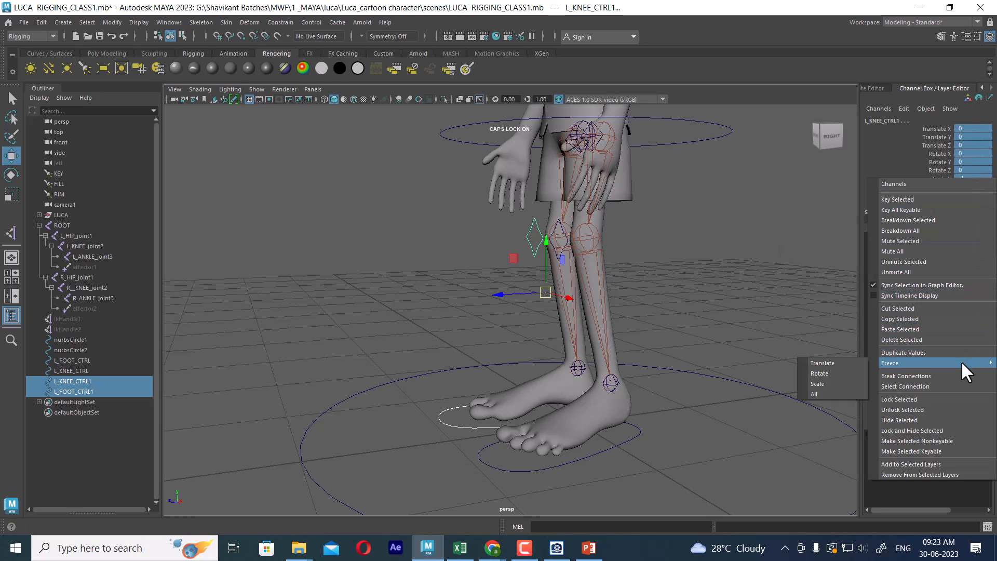
pyautogui.click(816, 384)
pyautogui.keyDown('alt'); pyautogui.moveTo(817, 391); pyautogui.dragTo(605, 283); pyautogui.keyUp('alt')
pyautogui.keyDown('alt'); pyautogui.moveTo(605, 282); pyautogui.dragTo(654, 311, button='right'); pyautogui.keyUp('alt')
pyautogui.moveTo(653, 310)
pyautogui.keyDown('alt'); pyautogui.mouseDown()
pyautogui.moveTo(676, 318)
pyautogui.moveTo(649, 307)
pyautogui.mouseUp(); pyautogui.keyUp('alt')
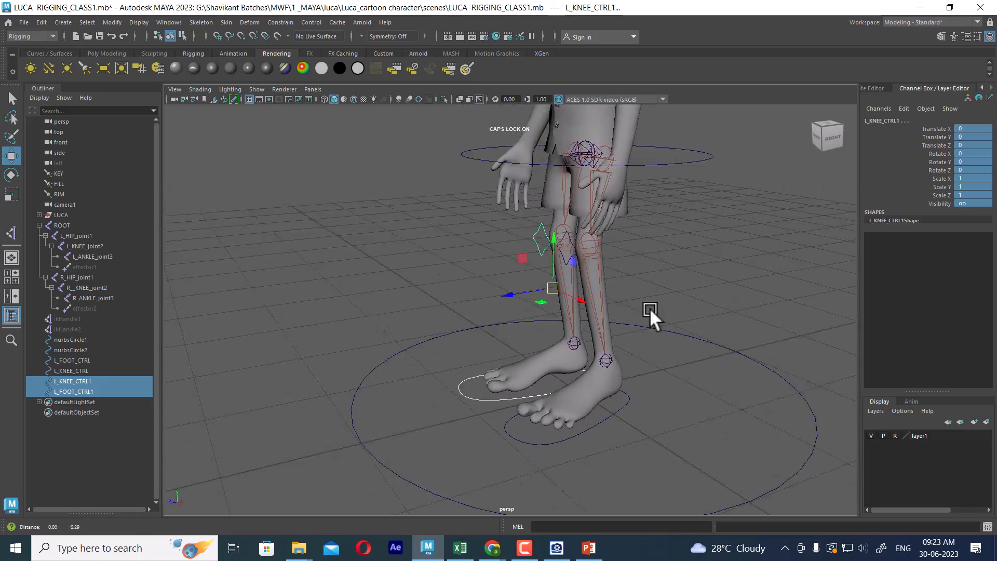
pyautogui.keyDown('alt'); pyautogui.moveTo(650, 307); pyautogui.dragTo(747, 370, button='right'); pyautogui.keyUp('alt')
pyautogui.keyDown('alt'); pyautogui.moveTo(746, 370); pyautogui.dragTo(693, 313, button='middle'); pyautogui.keyUp('alt')
pyautogui.keyDown('alt'); pyautogui.moveTo(693, 313); pyautogui.dragTo(586, 259, button='right'); pyautogui.keyUp('alt')
pyautogui.keyDown('alt'); pyautogui.moveTo(585, 258); pyautogui.dragTo(627, 388, button='middle'); pyautogui.keyUp('alt')
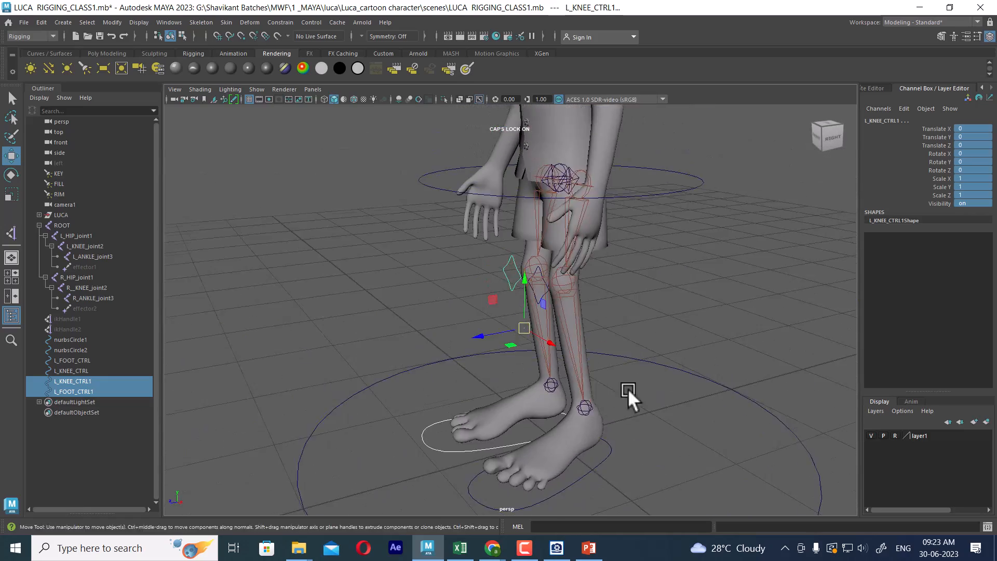
pyautogui.keyDown('alt'); pyautogui.moveTo(627, 388); pyautogui.dragTo(629, 346, button='right'); pyautogui.keyUp('alt')
pyautogui.keyDown('alt'); pyautogui.moveTo(628, 346); pyautogui.dragTo(637, 344); pyautogui.keyUp('alt')
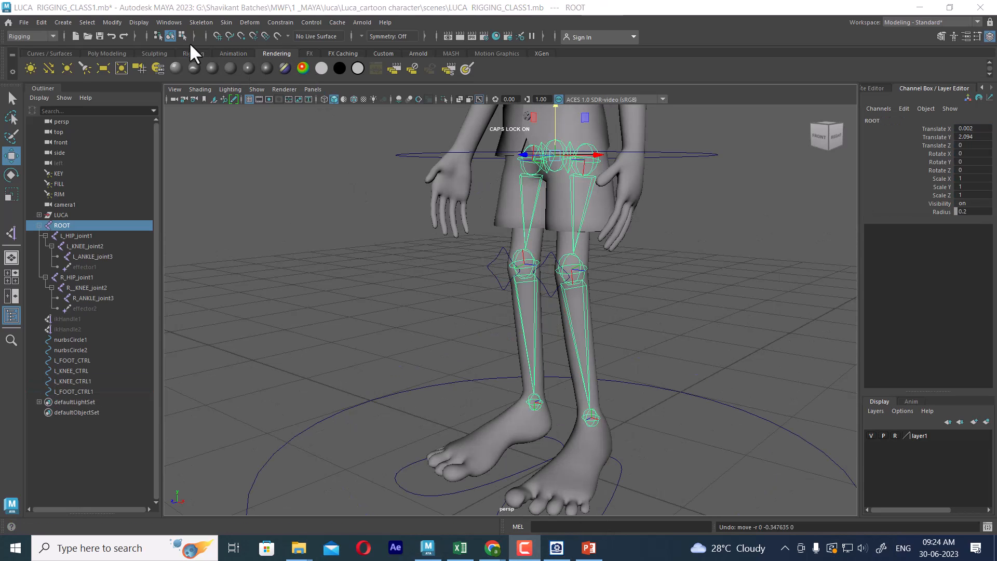
# - Delete the existing IK handles ikHandle1 and ikHandle2
pyautogui.click(367, 456)
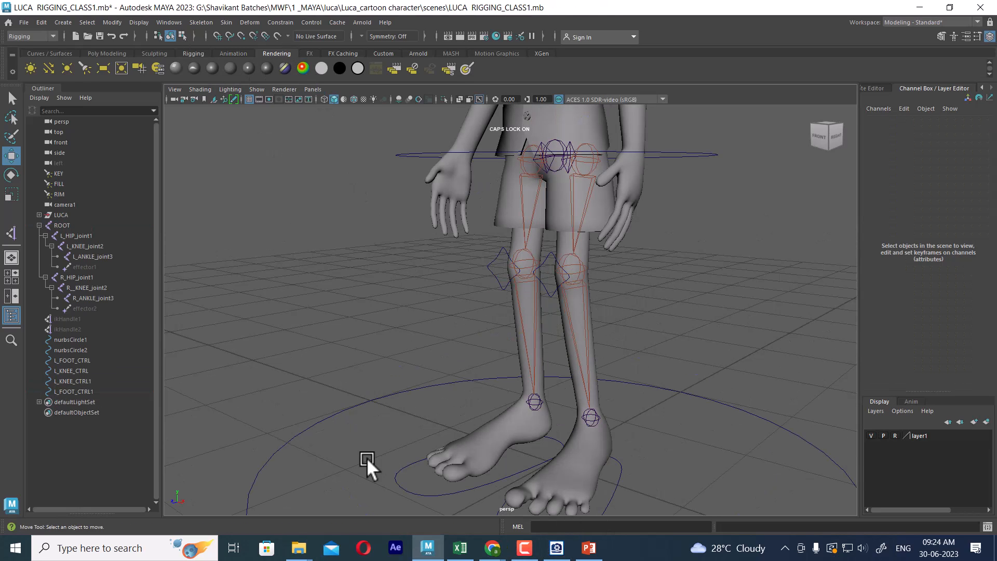
pyautogui.click(78, 319)
pyautogui.keyDown('shift'); pyautogui.click(76, 329); pyautogui.keyUp('shift')
pyautogui.press('Delete')
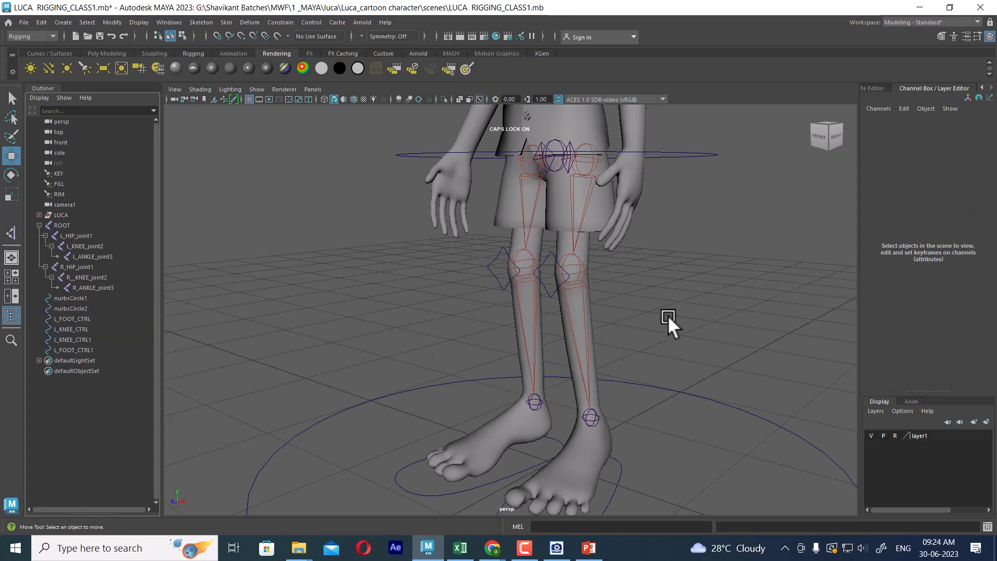
# - Test the leg skeleton by lowering the ROOT joint, and undo the move
pyautogui.click(551, 143)
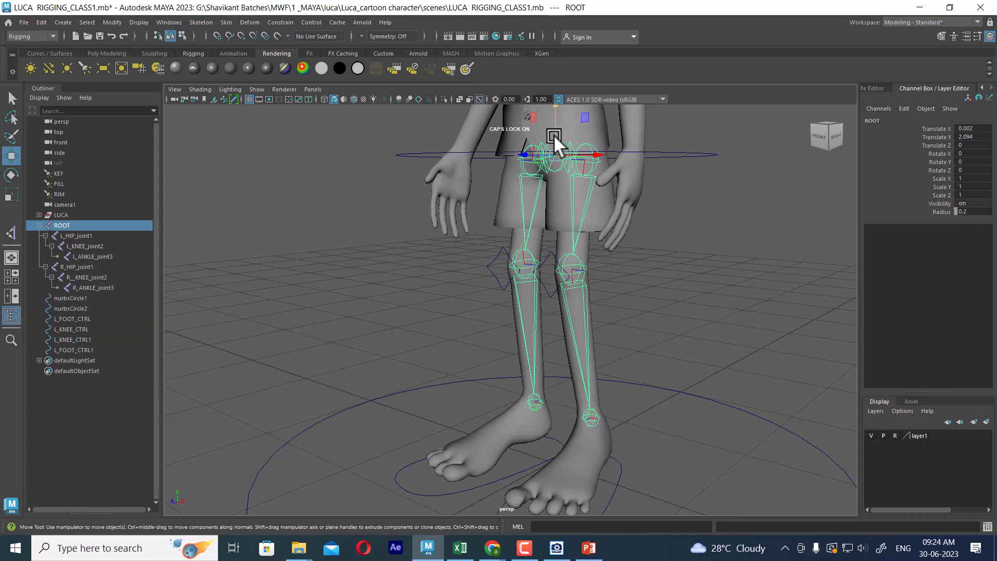
pyautogui.moveTo(553, 136); pyautogui.dragTo(546, 228)
pyautogui.hotkey('ctrl', 'z')
pyautogui.keyDown('alt'); pyautogui.moveTo(649, 278); pyautogui.dragTo(696, 292); pyautogui.keyUp('alt')
pyautogui.click(697, 297)
# - Try to reorient the leg skeleton with Orient Joint applied to the ROOT joint
pyautogui.click(531, 163)
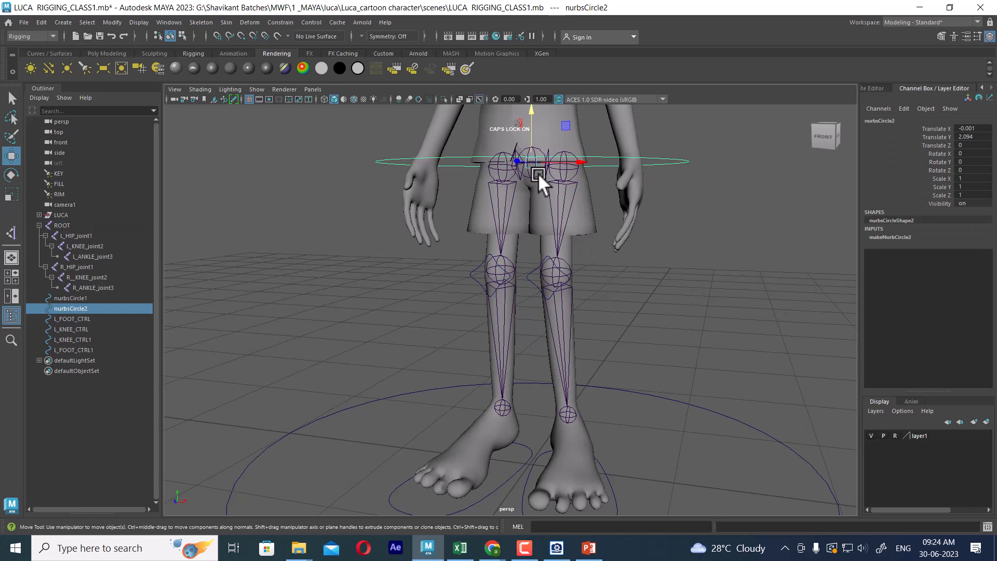
pyautogui.click(532, 176)
pyautogui.keyDown('alt'); pyautogui.moveTo(692, 241); pyautogui.dragTo(707, 244); pyautogui.keyUp('alt')
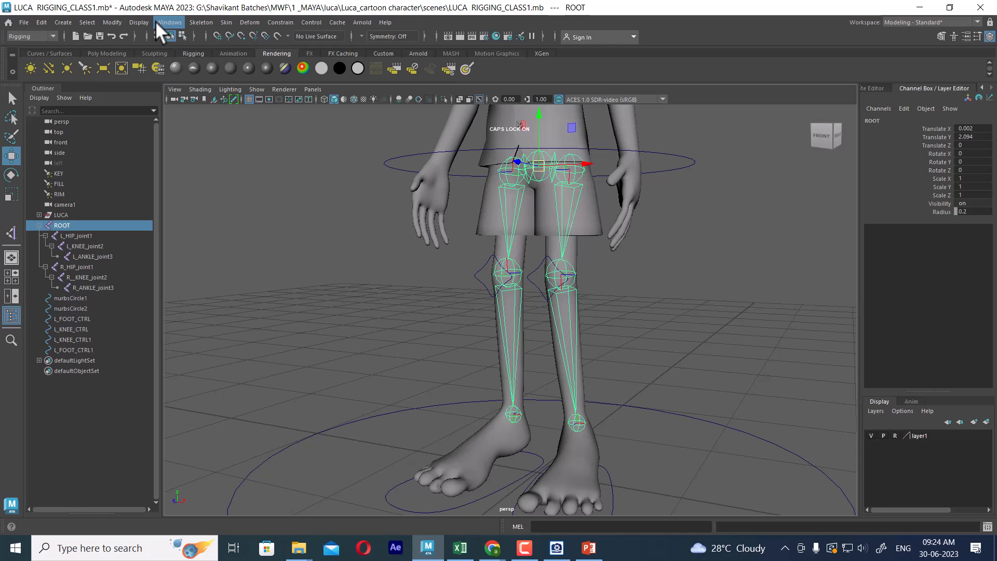
pyautogui.click(204, 22)
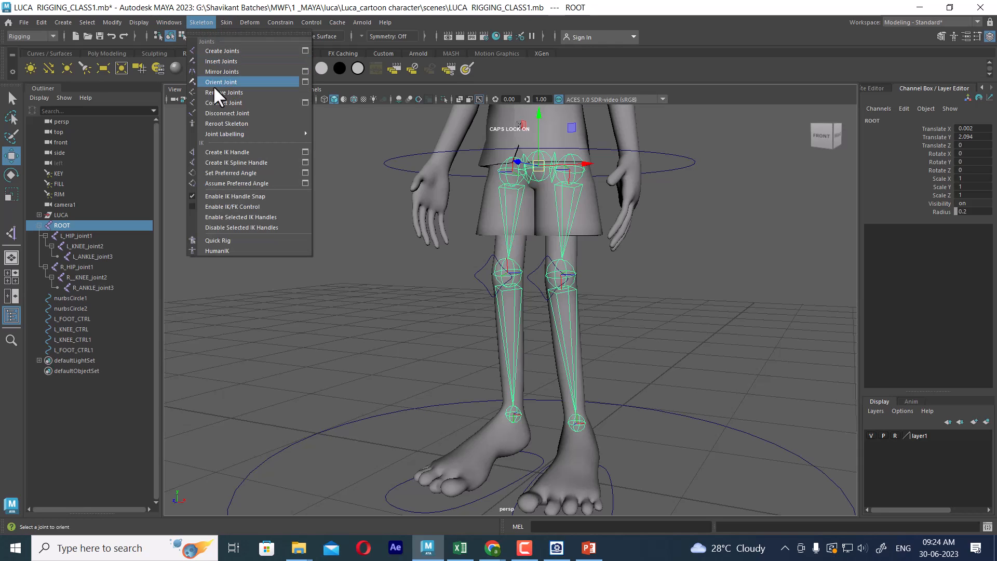
pyautogui.click(257, 83)
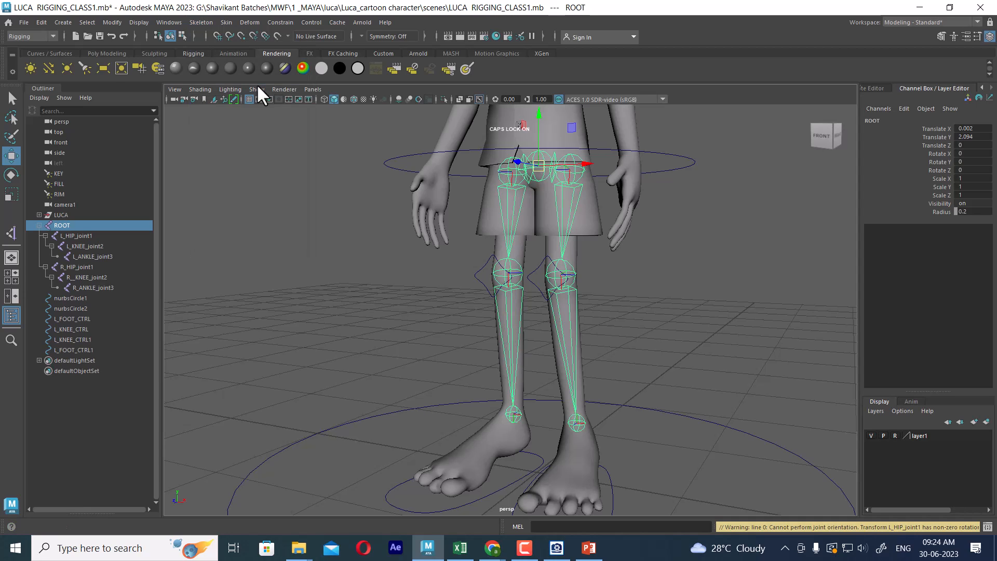
pyautogui.keyDown('alt'); pyautogui.moveTo(737, 332); pyautogui.dragTo(716, 344); pyautogui.keyUp('alt')
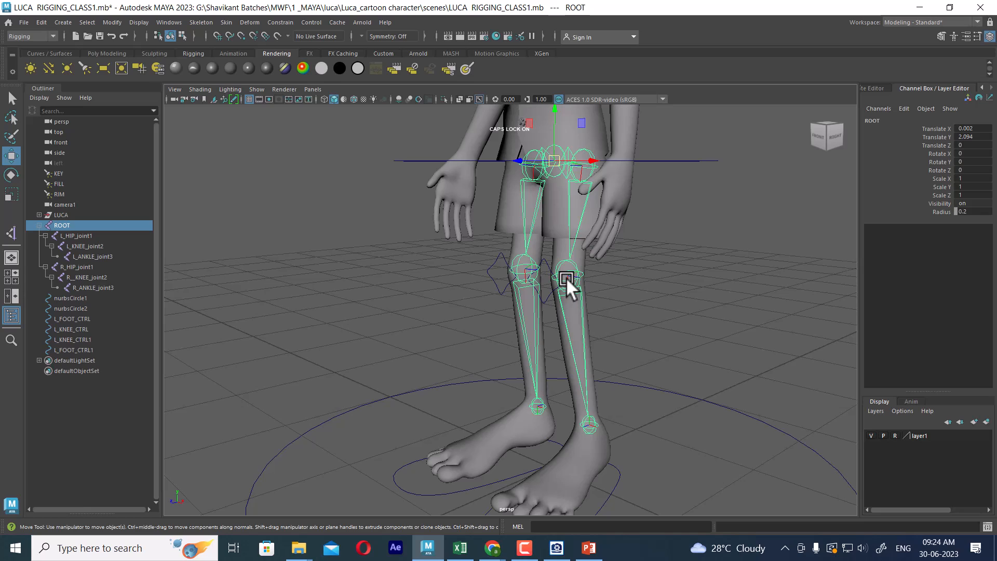
pyautogui.keyDown('alt'); pyautogui.moveTo(587, 292); pyautogui.dragTo(697, 303); pyautogui.keyUp('alt')
pyautogui.click(696, 303)
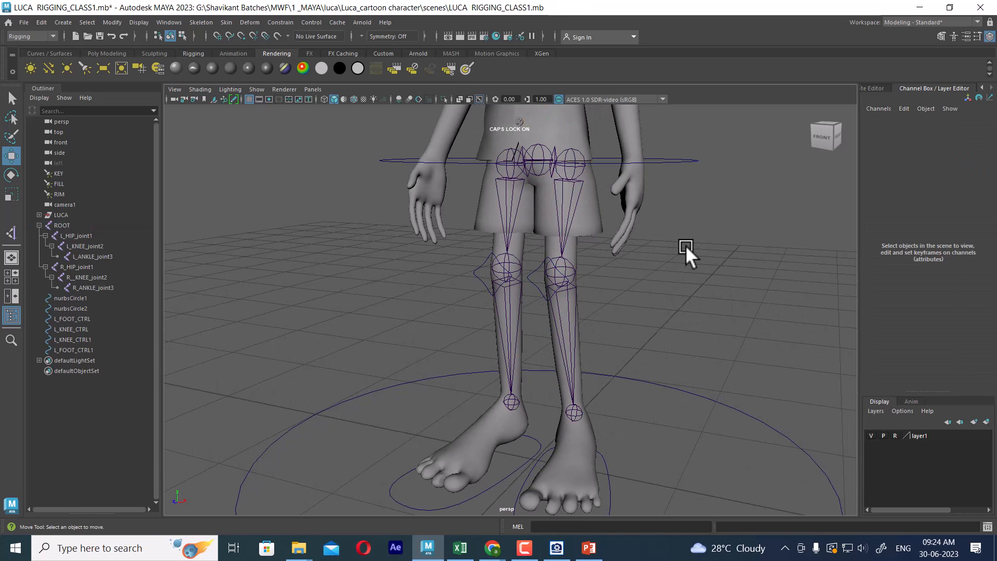
# - Create an IK handle with the Rotate-Plane Solver from the left hip joint to the left ankle joint
pyautogui.scroll(3, 699, 257)
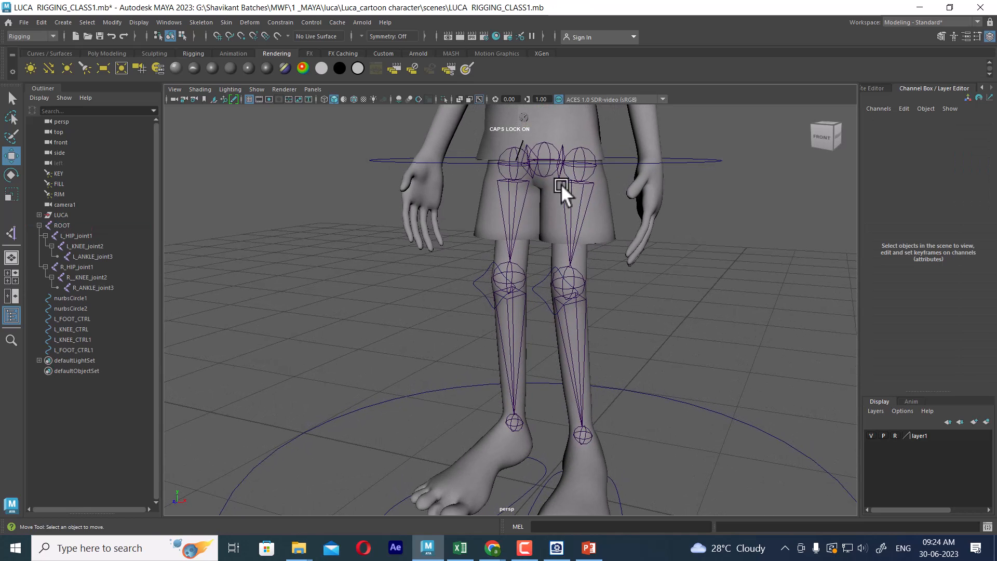
pyautogui.click(200, 22)
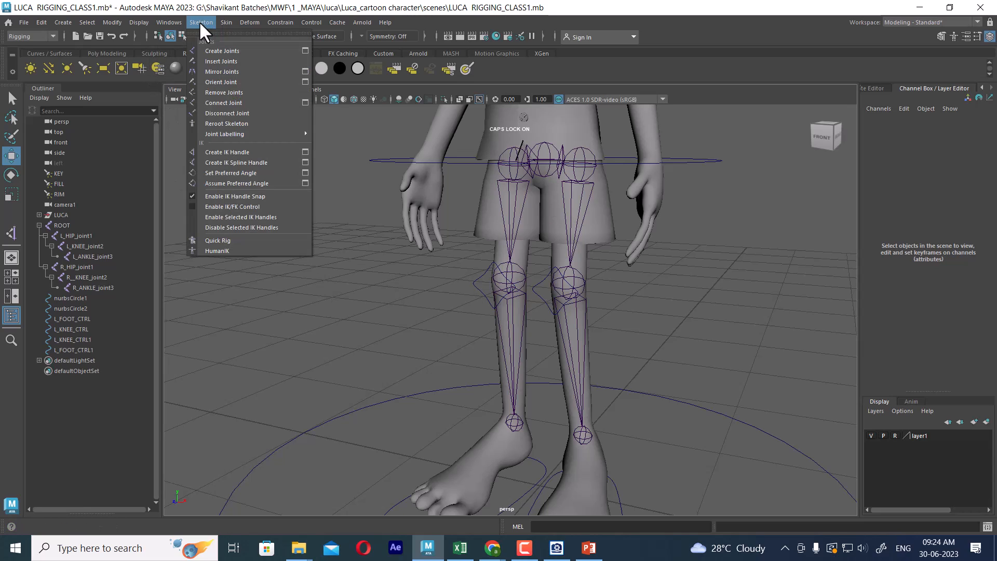
pyautogui.click(311, 151)
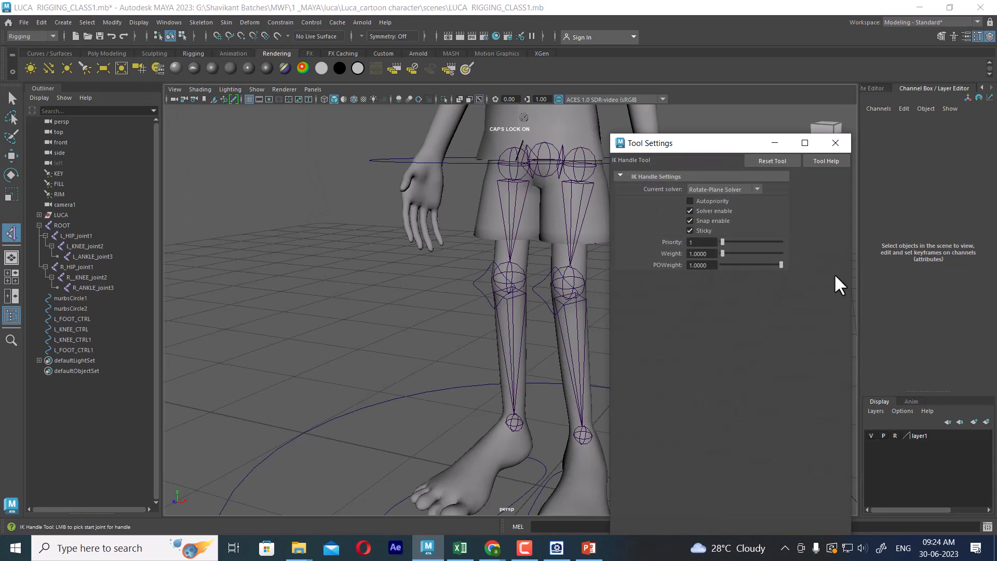
pyautogui.moveTo(727, 143); pyautogui.dragTo(840, 168)
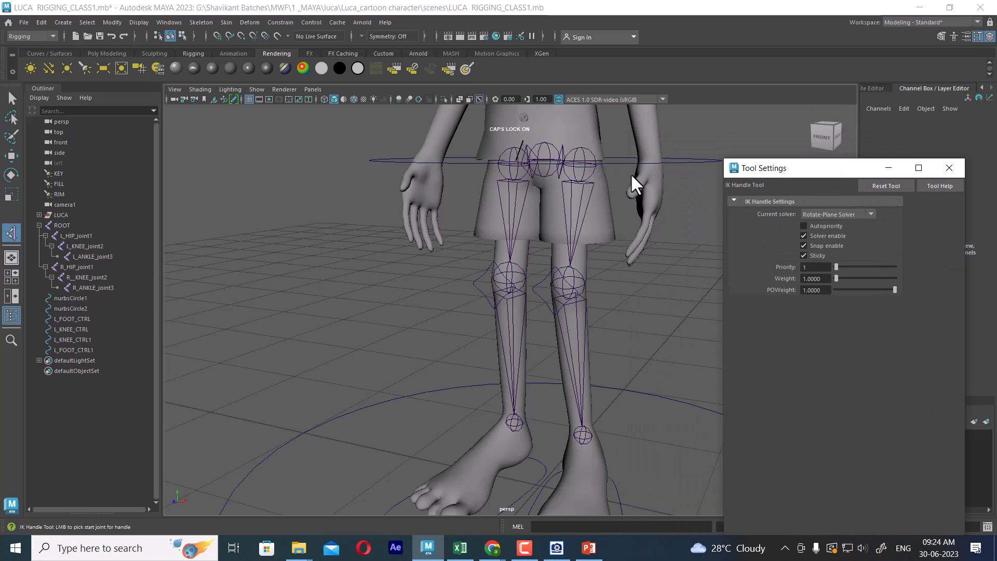
pyautogui.scroll(1, 594, 175)
pyautogui.keyDown('alt'); pyautogui.moveTo(594, 176); pyautogui.dragTo(612, 196); pyautogui.keyUp('alt')
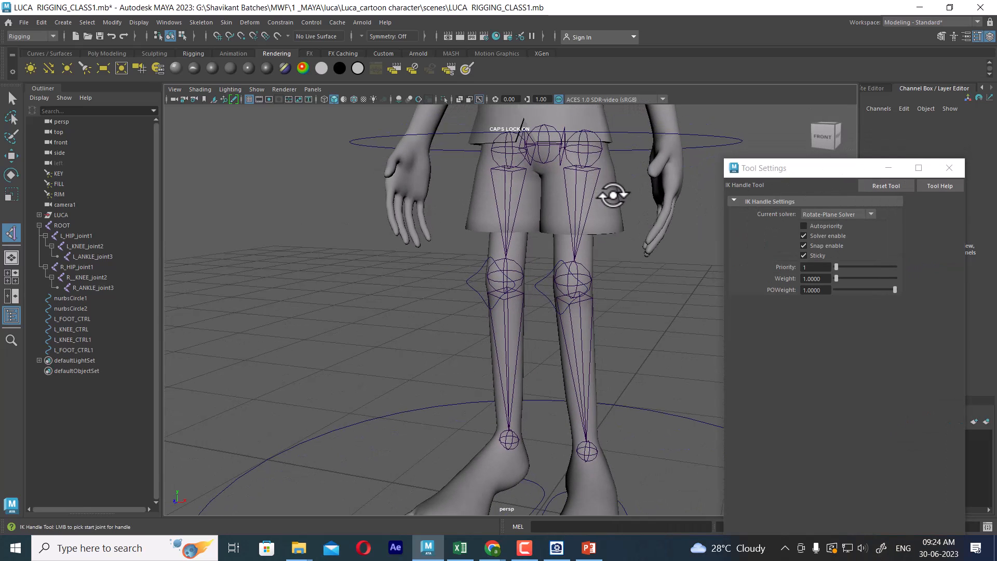
pyautogui.click(595, 154)
pyautogui.click(587, 454)
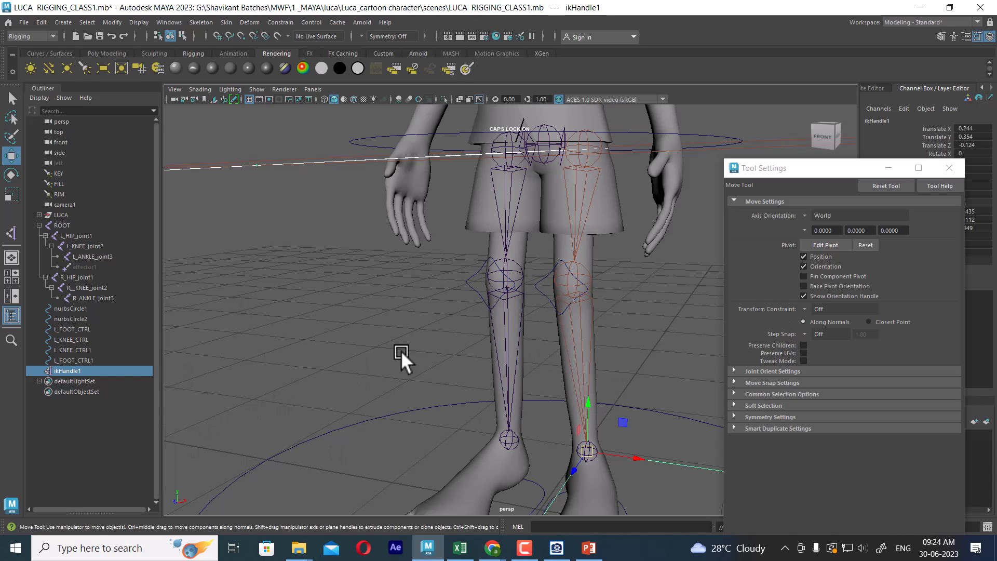
# - Create a second Rotate-Plane IK handle from the right hip joint to the right ankle joint
pyautogui.click(11, 233)
pyautogui.keyDown('alt'); pyautogui.moveTo(207, 278); pyautogui.dragTo(407, 211); pyautogui.keyUp('alt')
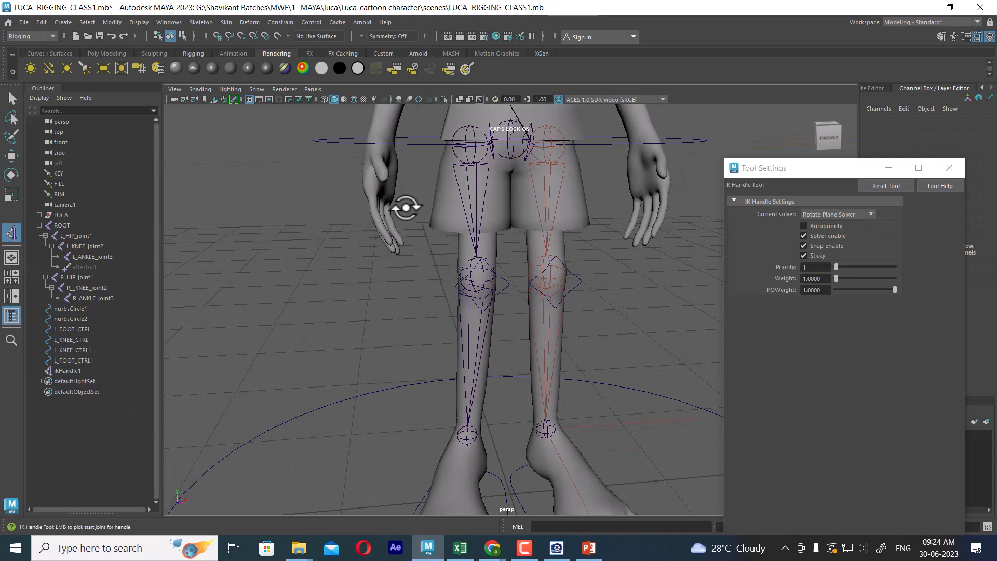
pyautogui.click(470, 152)
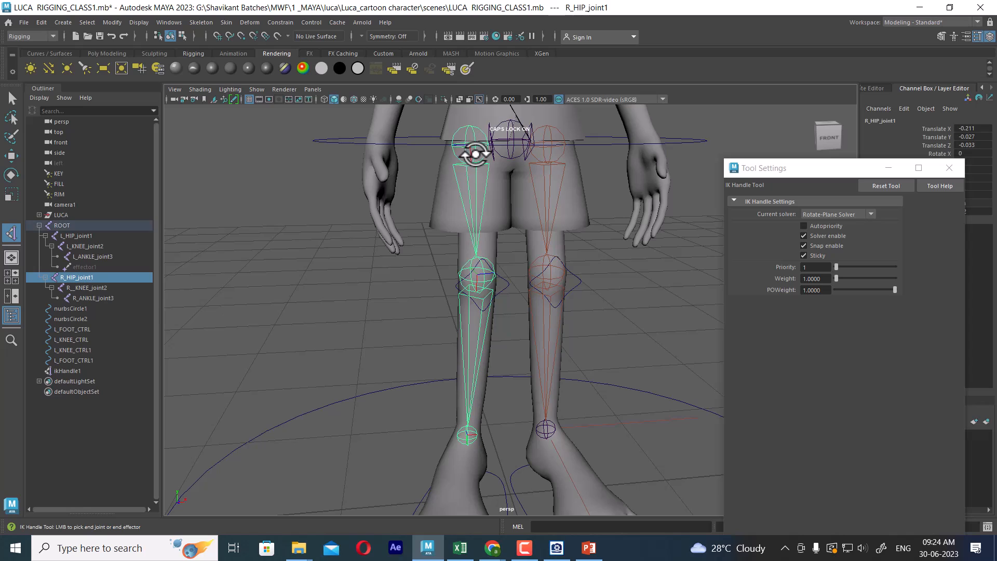
pyautogui.click(467, 438)
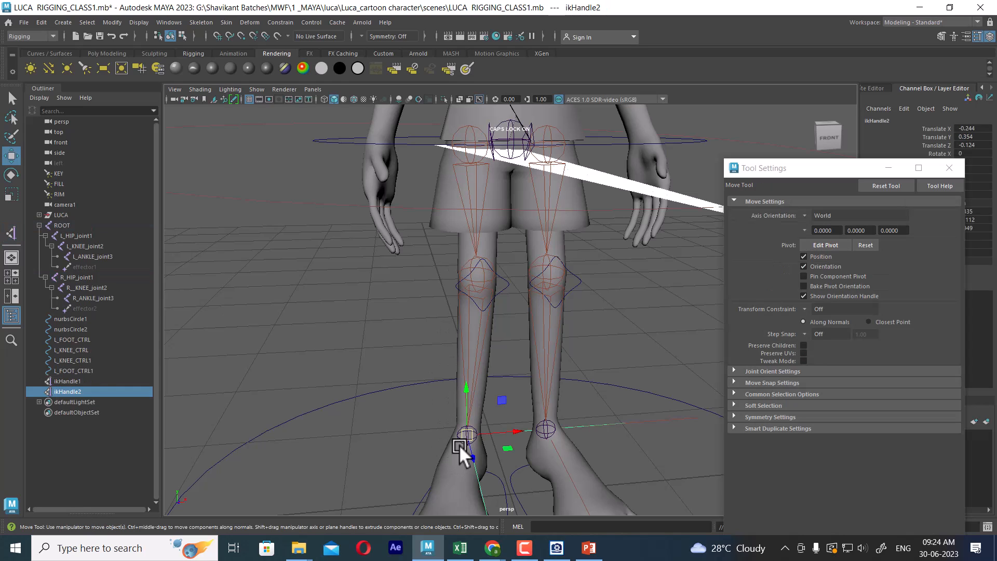
# - Test both leg IK handles by lowering the ROOT joint, and undo the move
pyautogui.click(623, 303)
pyautogui.click(508, 152)
pyautogui.scroll(-2, 513, 154)
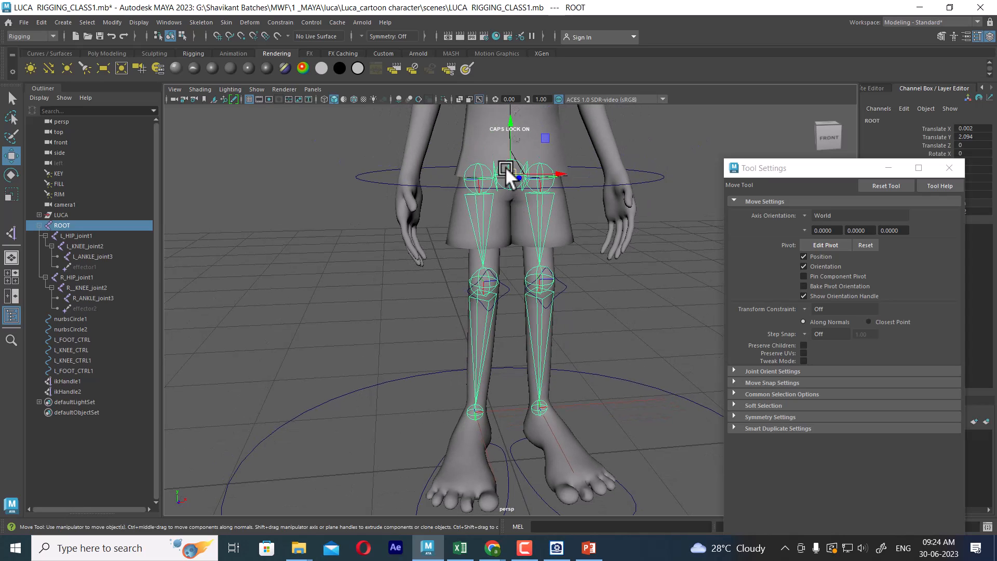
pyautogui.moveTo(509, 129); pyautogui.dragTo(517, 267)
pyautogui.hotkey('ctrl', 'z')
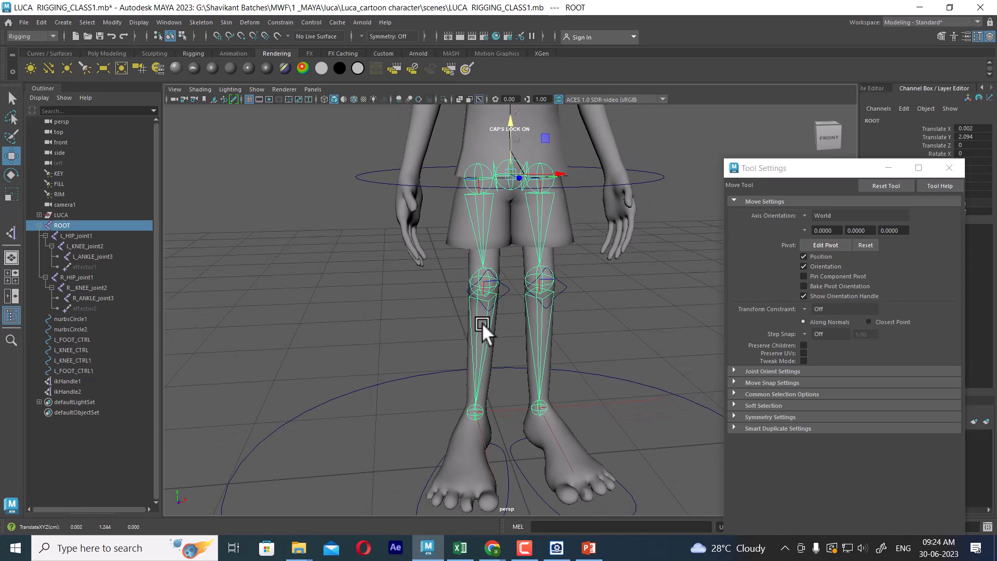
# - Close the tool settings and try parenting L_FOOT_CTRL under ikHandle1 at the left ankle
pyautogui.keyDown('alt'); pyautogui.moveTo(485, 329); pyautogui.dragTo(384, 257); pyautogui.keyUp('alt')
pyautogui.scroll(3, 451, 256)
pyautogui.keyDown('alt'); pyautogui.moveTo(519, 306); pyautogui.dragTo(450, 204, button='middle'); pyautogui.keyUp('alt')
pyautogui.scroll(3, 457, 218)
pyautogui.keyDown('alt'); pyautogui.moveTo(467, 281); pyautogui.dragTo(589, 394); pyautogui.keyUp('alt')
pyautogui.click(518, 379)
pyautogui.click(943, 169)
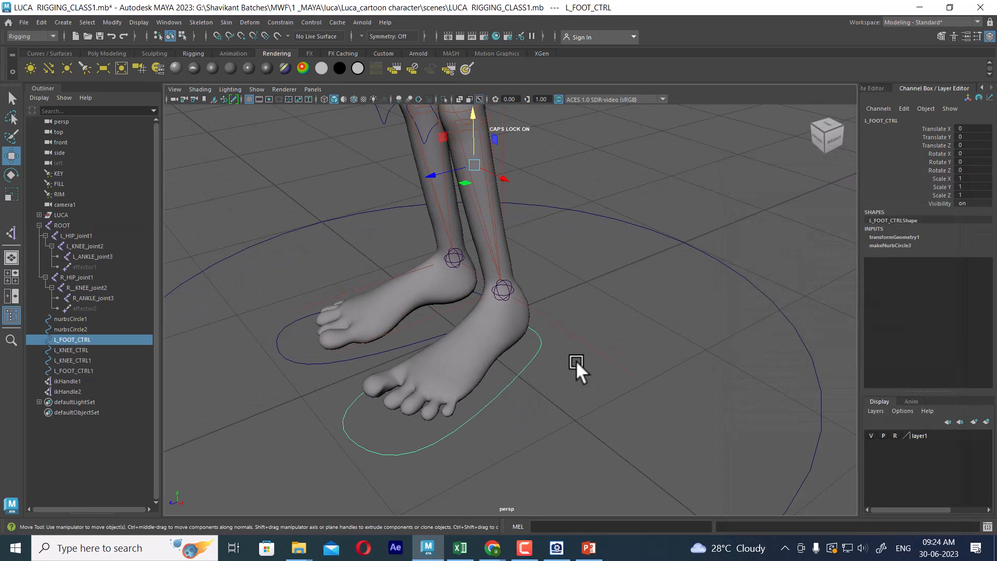
pyautogui.keyDown('alt'); pyautogui.moveTo(571, 360); pyautogui.dragTo(590, 326); pyautogui.keyUp('alt')
pyautogui.keyDown('shift'); pyautogui.click(485, 300); pyautogui.keyUp('shift')
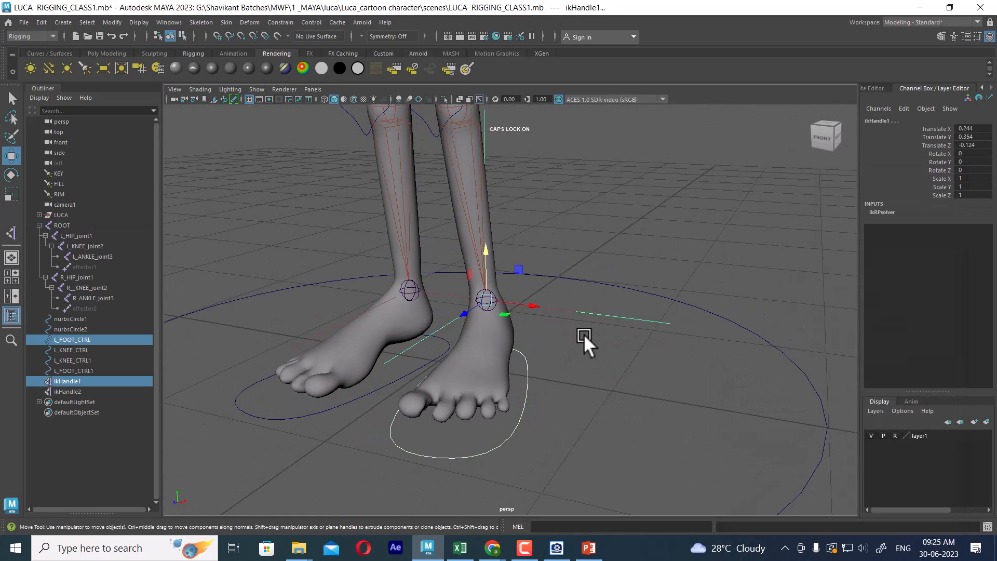
pyautogui.press('p')
pyautogui.click(571, 399)
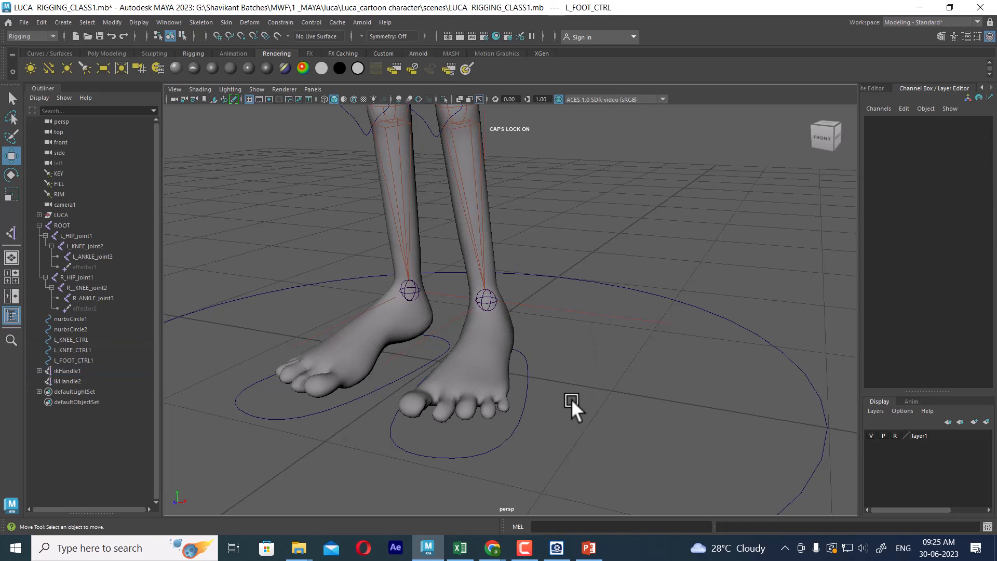
# - Test raising L_FOOT_CTRL, and undo both the move and its parenting under ikHandle1
pyautogui.click(520, 391)
pyautogui.scroll(-3, 525, 319)
pyautogui.moveTo(479, 208); pyautogui.dragTo(463, 139)
pyautogui.hotkey('ctrl', 'z')
pyautogui.hotkey('ctrl', 'z')
pyautogui.hotkey('ctrl', 'z')
pyautogui.hotkey('ctrl', 'z')
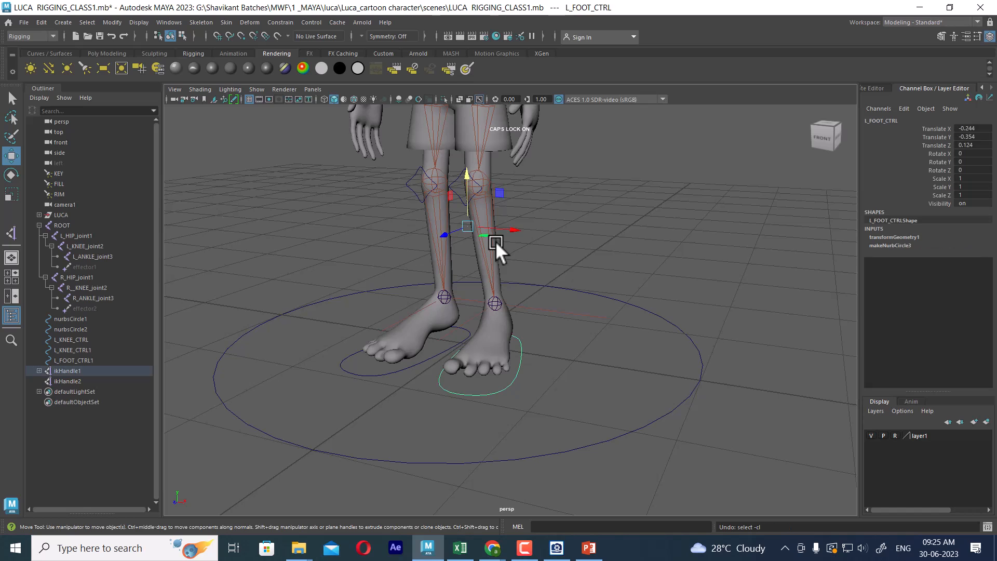
# - Parent the left ankle's ikHandle1 under the L_FOOT_CTRL curve
pyautogui.scroll(2, 525, 345)
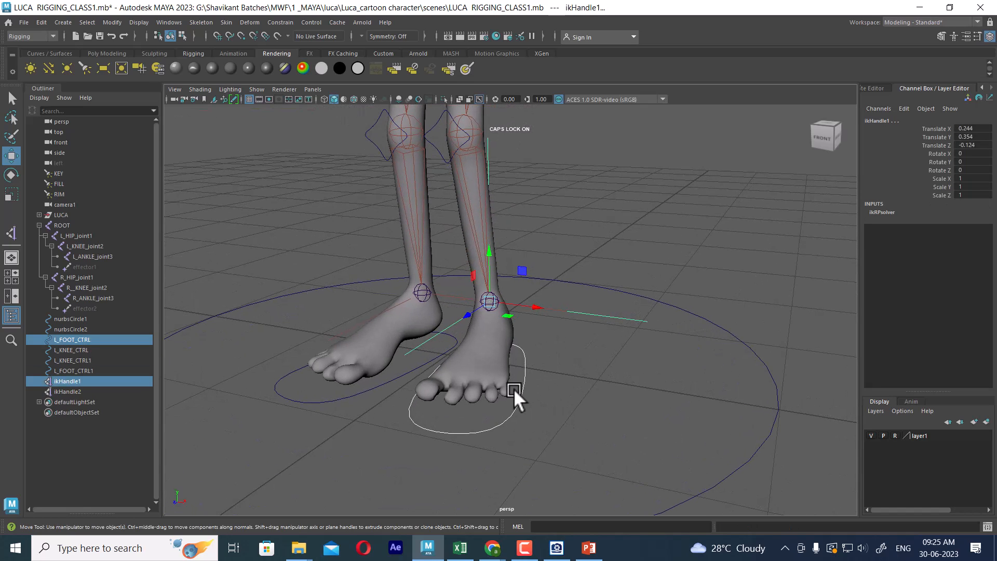
pyautogui.click(591, 369)
pyautogui.click(580, 316)
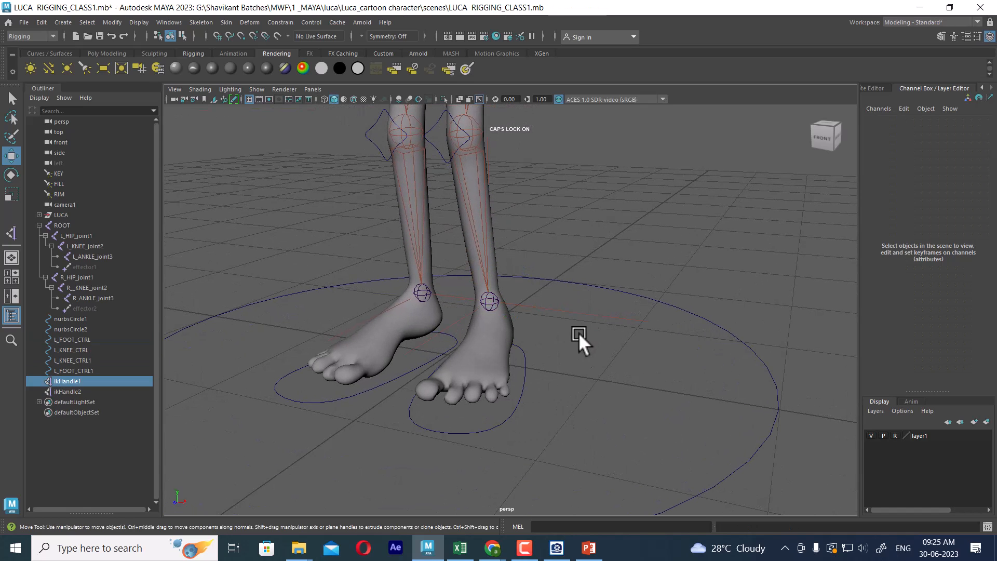
pyautogui.keyDown('shift'); pyautogui.click(526, 392); pyautogui.keyUp('shift')
pyautogui.press('p')
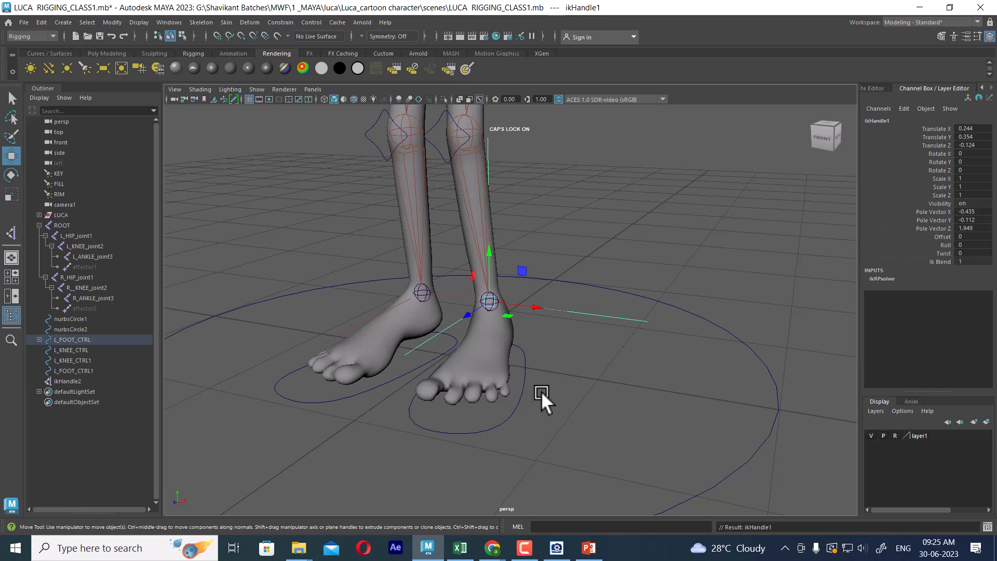
# - Test moving the L_FOOT_CTRL curve to check that the left leg follows, and undo the move
pyautogui.click(553, 407)
pyautogui.click(522, 394)
pyautogui.scroll(-3, 522, 394)
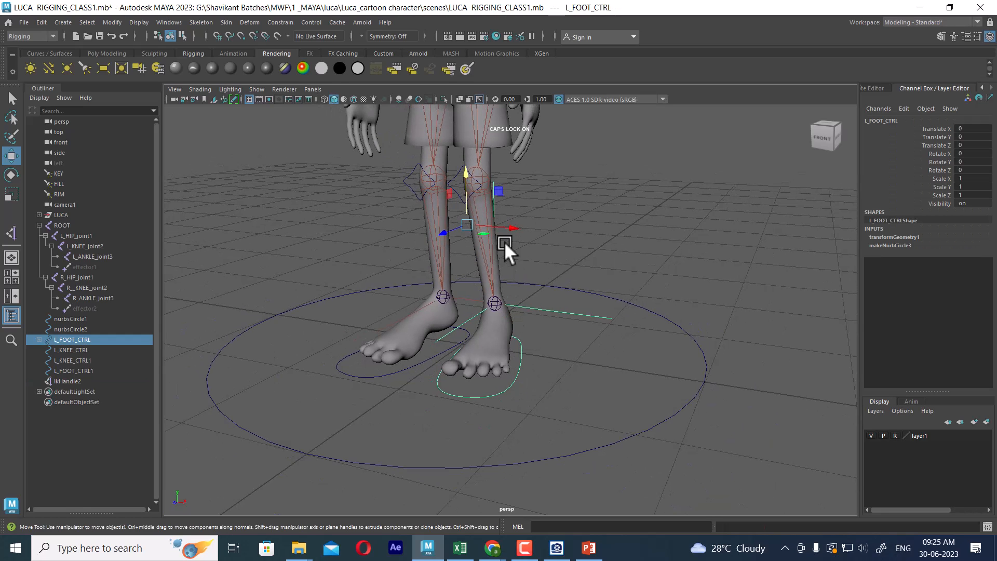
pyautogui.keyDown('alt'); pyautogui.moveTo(504, 242); pyautogui.dragTo(487, 173); pyautogui.keyUp('alt')
pyautogui.hotkey('ctrl', 'z')
# - Parent the right ankle's ikHandle2 under the L_FOOT_CTRL1 curve around the right foot
pyautogui.keyDown('alt'); pyautogui.moveTo(385, 312); pyautogui.dragTo(440, 313); pyautogui.keyUp('alt')
pyautogui.scroll(2, 430, 434)
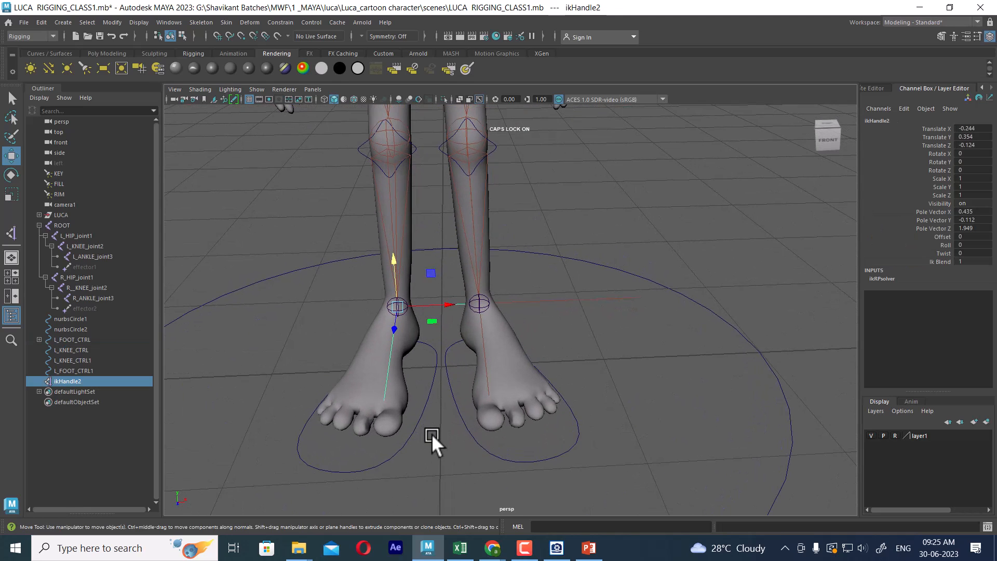
pyautogui.keyDown('shift'); pyautogui.click(420, 432); pyautogui.keyUp('shift')
pyautogui.press('p')
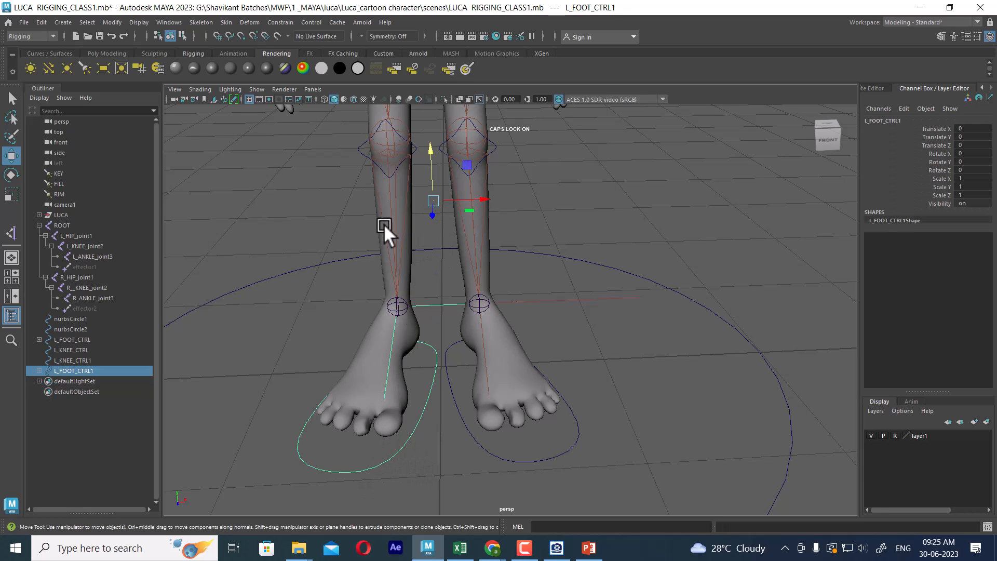
# - Test moving the L_FOOT_CTRL1 curve to check that the right leg follows, and undo the move
pyautogui.keyDown('alt'); pyautogui.moveTo(525, 244); pyautogui.dragTo(481, 214); pyautogui.keyUp('alt')
pyautogui.keyDown('alt'); pyautogui.moveTo(481, 213); pyautogui.dragTo(520, 313, button='middle'); pyautogui.keyUp('alt')
pyautogui.scroll(-1, 520, 313)
pyautogui.moveTo(512, 268); pyautogui.dragTo(590, 308)
pyautogui.hotkey('ctrl', 'z')
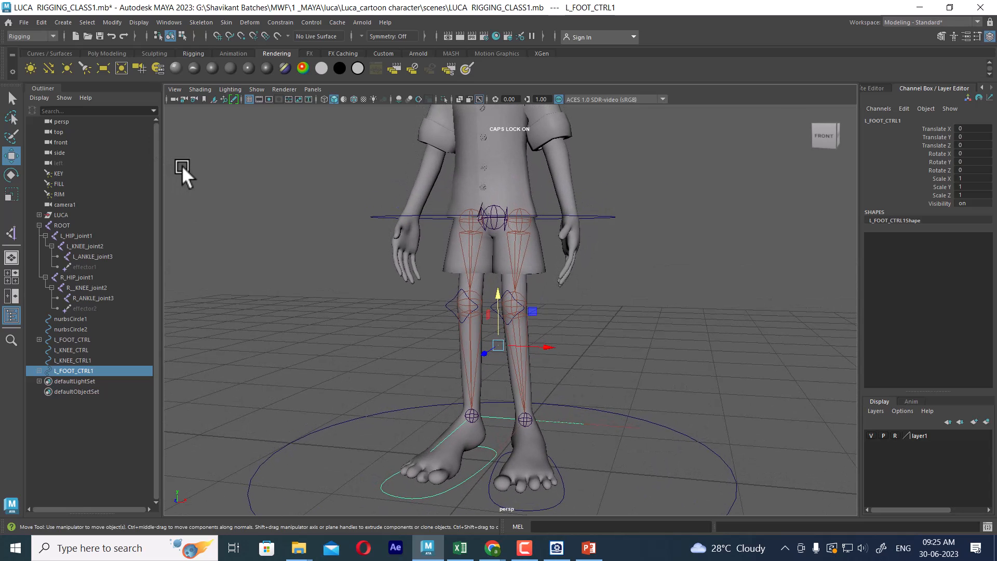
# - Save the scene
pyautogui.hotkey('ctrl', 's')
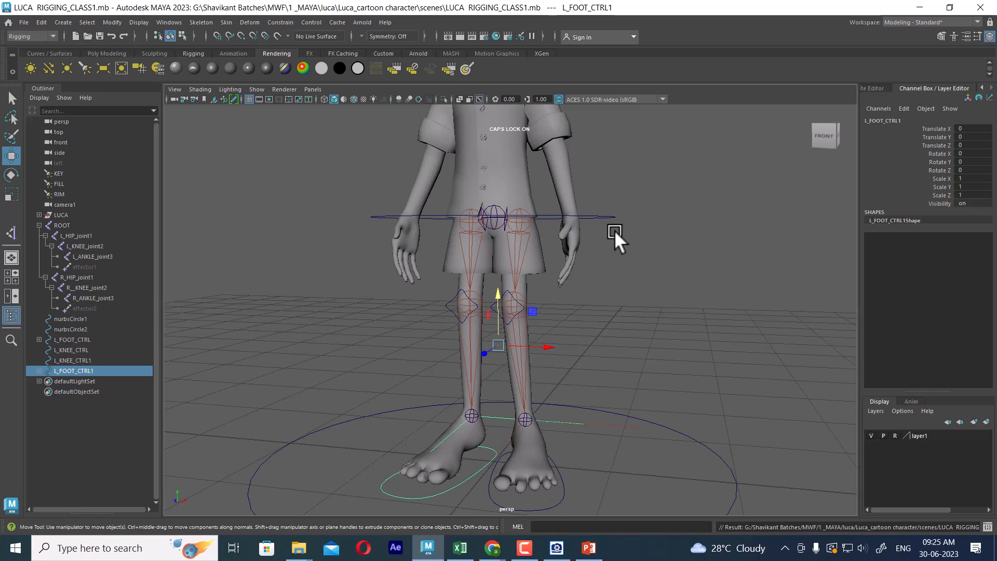
pyautogui.keyDown('alt'); pyautogui.moveTo(677, 266); pyautogui.dragTo(586, 263, button='right'); pyautogui.keyUp('alt')
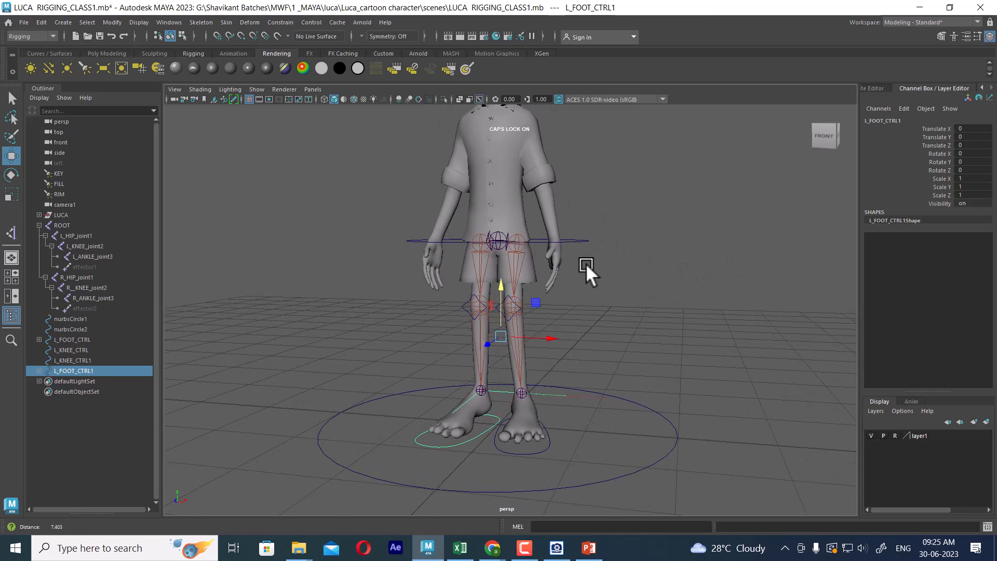
# - Bind the LUCA group to the ROOT joint hierarchy with Bind Skin
pyautogui.click(61, 215)
pyautogui.click(500, 234)
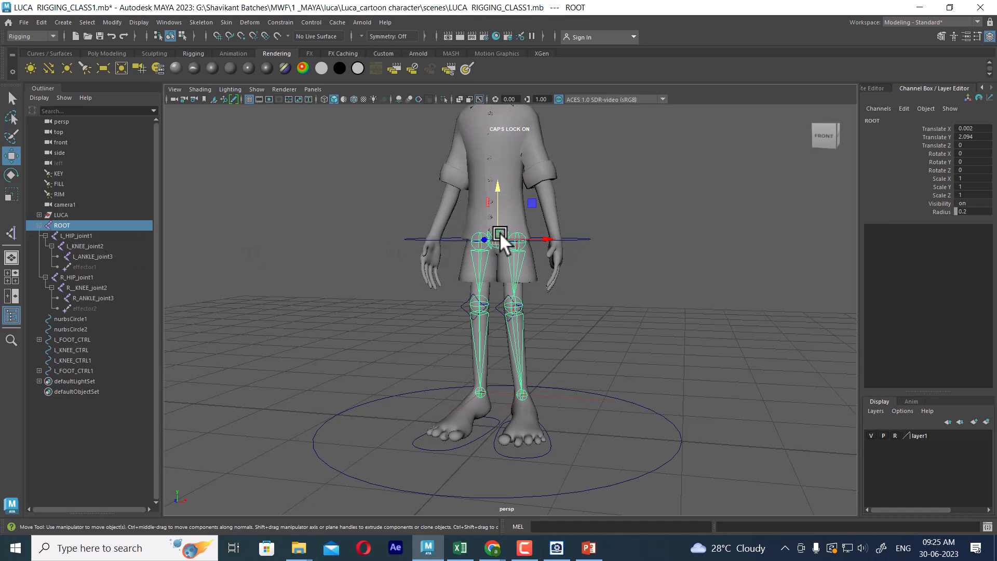
pyautogui.keyDown('ctrl'); pyautogui.click(61, 214); pyautogui.keyUp('ctrl')
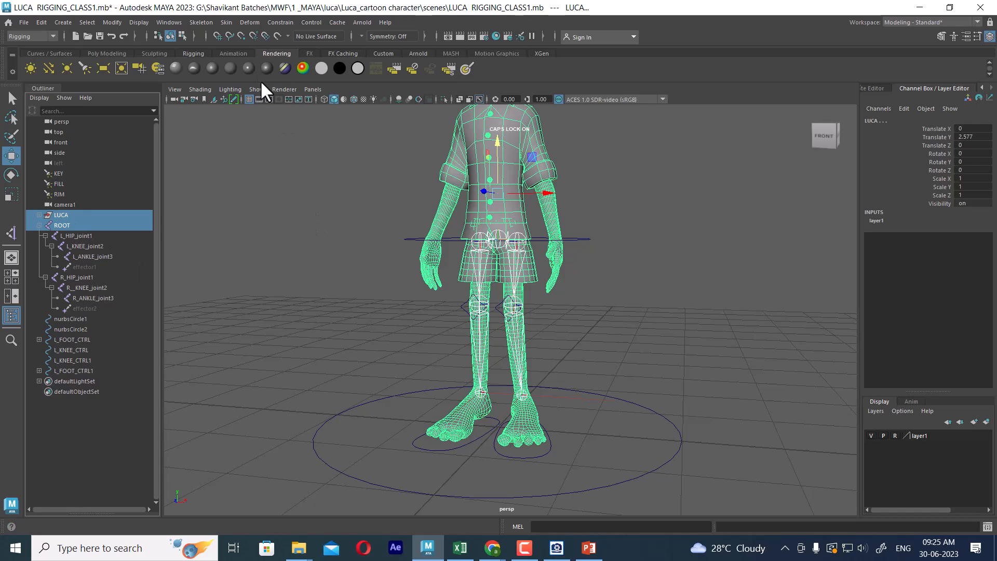
pyautogui.click(226, 22)
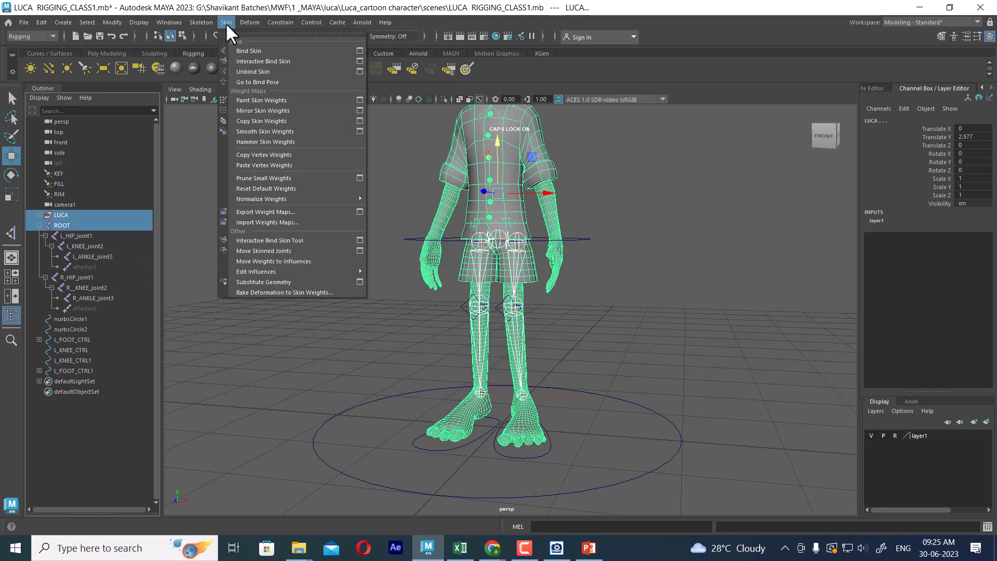
pyautogui.click(256, 50)
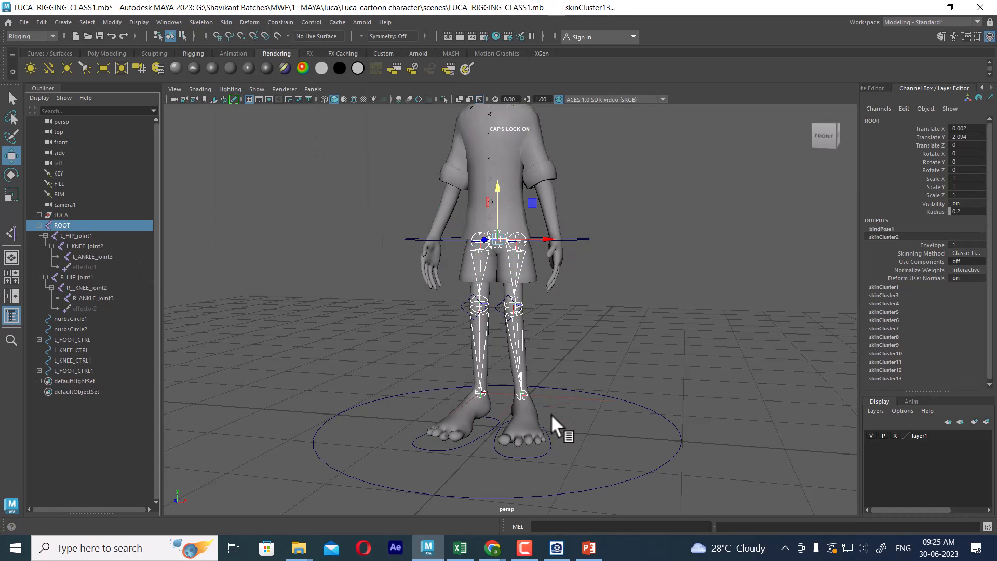
# - Test the skinned legs by raising L_FOOT_CTRL and lowering the ROOT joint, undoing both moves
pyautogui.click(530, 455)
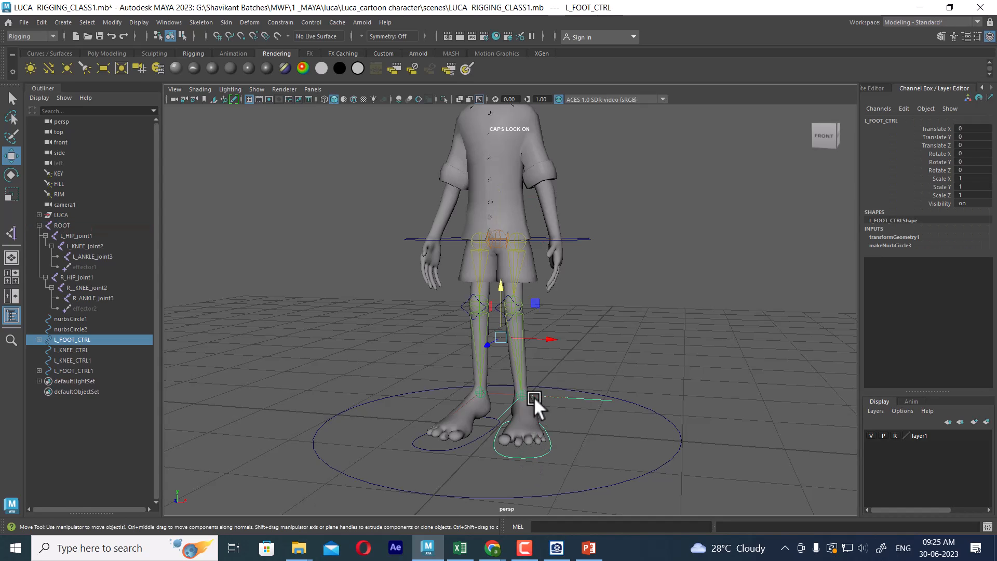
pyautogui.moveTo(501, 294); pyautogui.dragTo(504, 250)
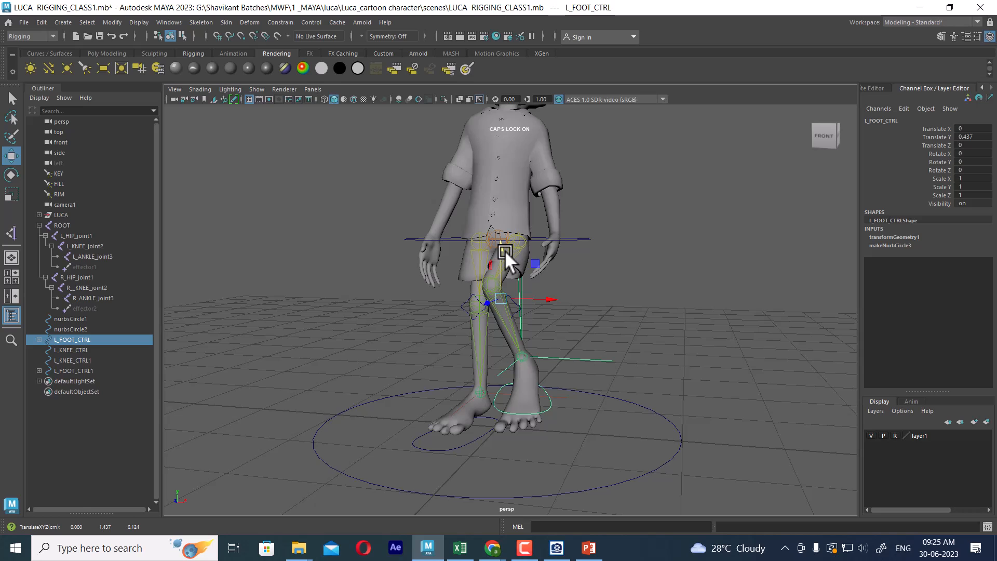
pyautogui.click(497, 233)
pyautogui.moveTo(496, 188)
pyautogui.mouseDown()
pyautogui.moveTo(499, 228)
pyautogui.moveTo(497, 179)
pyautogui.moveTo(500, 258)
pyautogui.moveTo(493, 193)
pyautogui.mouseUp()
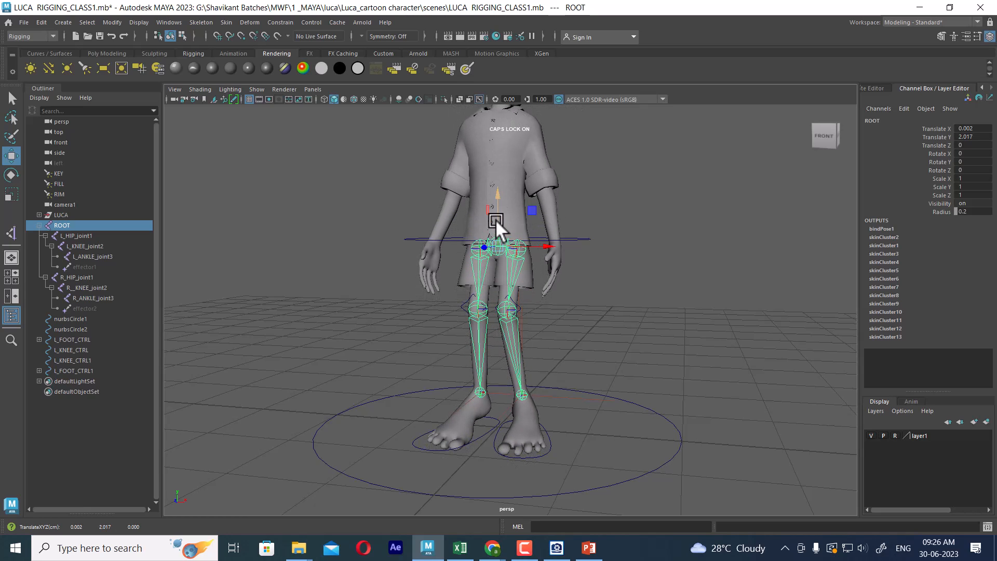
pyautogui.moveTo(552, 302); pyautogui.dragTo(606, 330, button='middle')
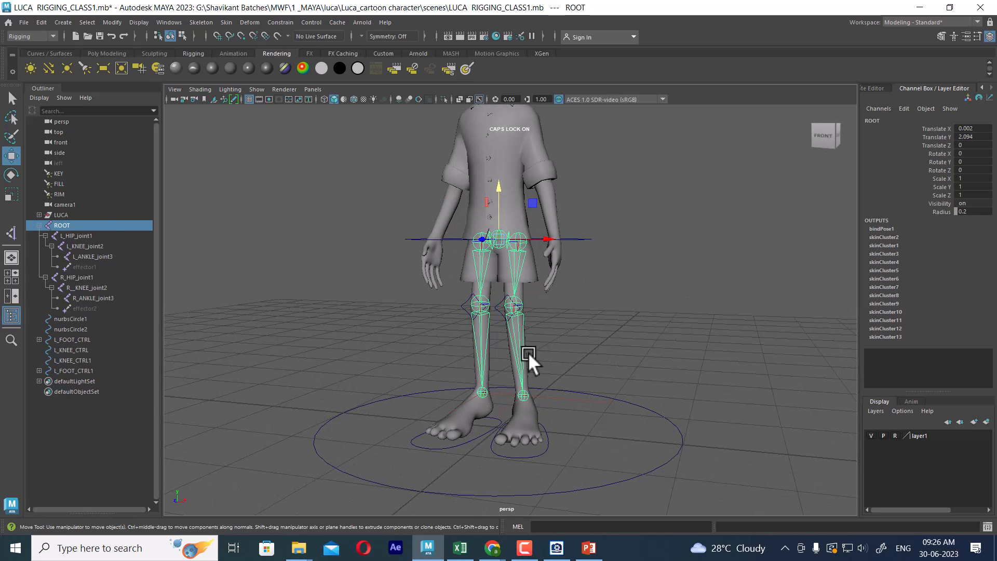
# - Unbind the skin from the LUCA group
pyautogui.click(64, 212)
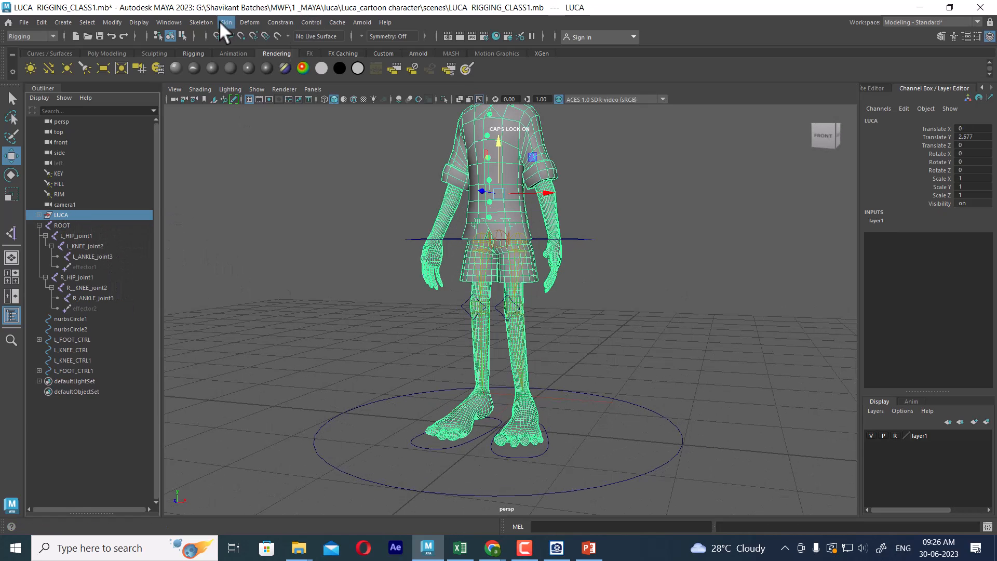
pyautogui.click(204, 21)
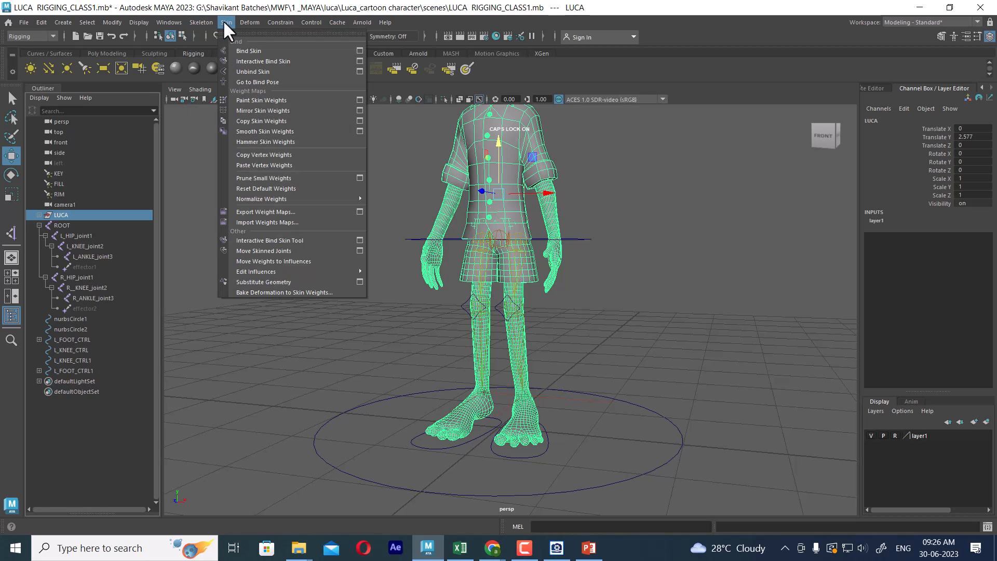
pyautogui.click(252, 69)
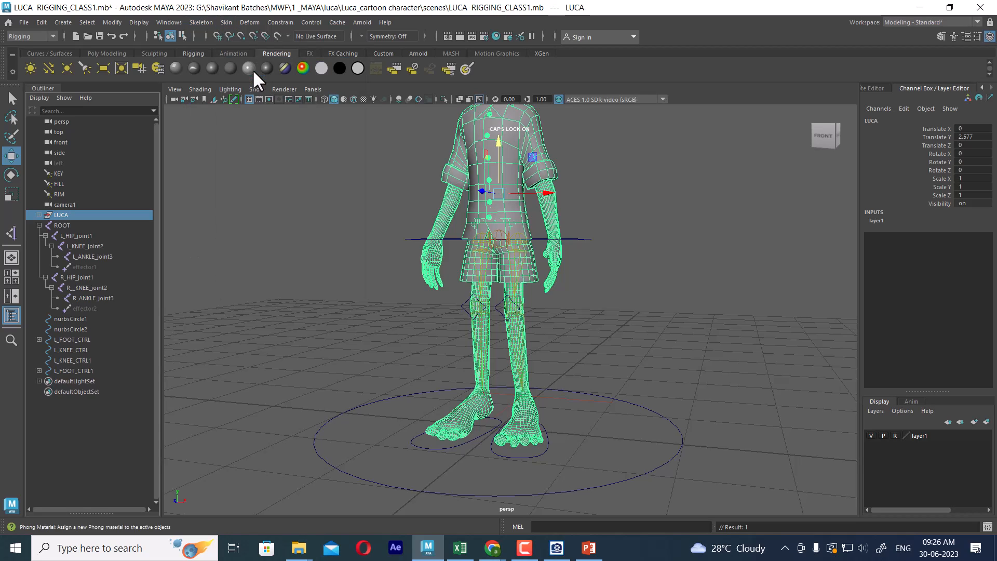
# - Test lowering the ROOT joint with the character's skin unbound, and undo the move
pyautogui.click(684, 324)
pyautogui.moveTo(501, 196); pyautogui.dragTo(506, 227)
pyautogui.scroll(-4, 571, 283)
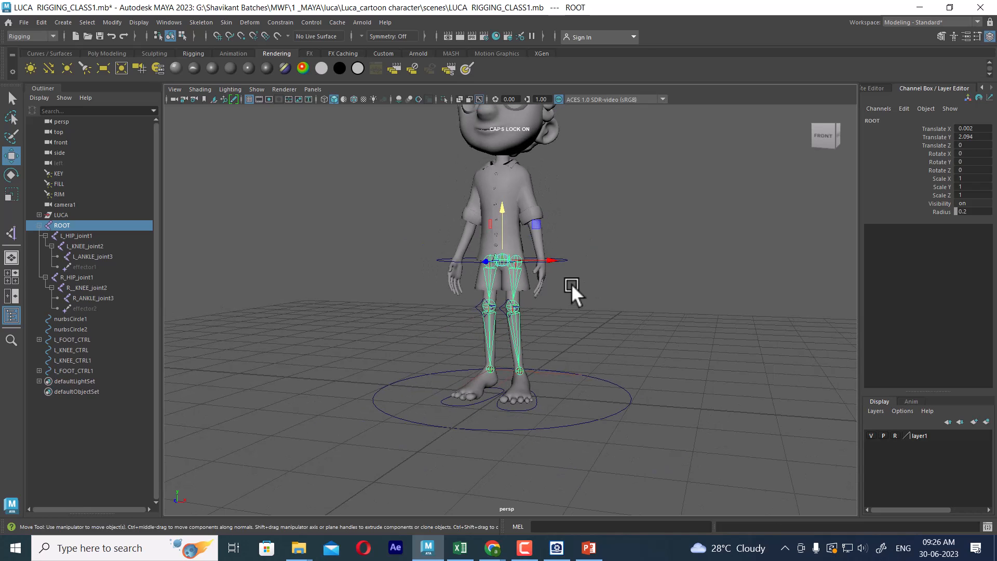
pyautogui.click(534, 553)
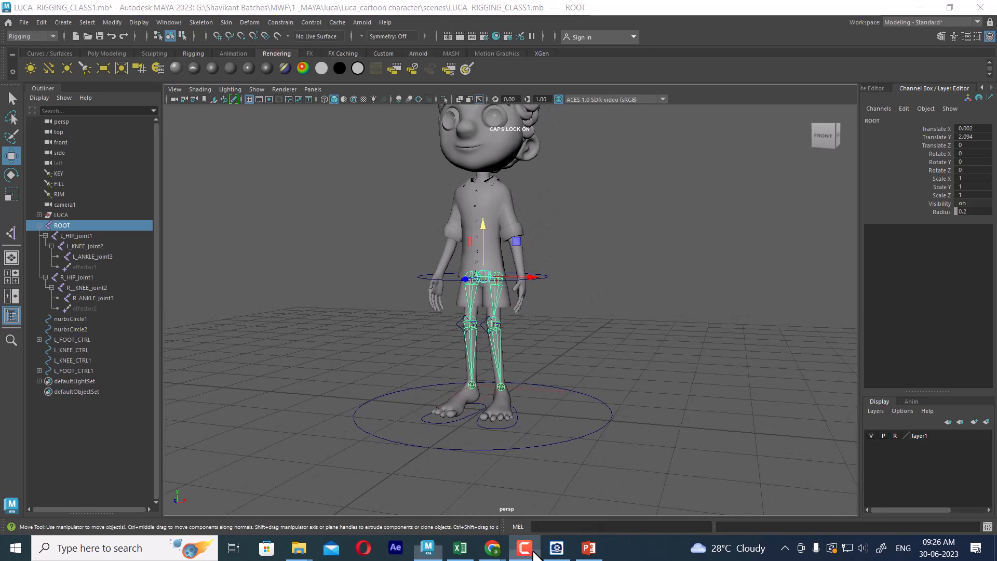